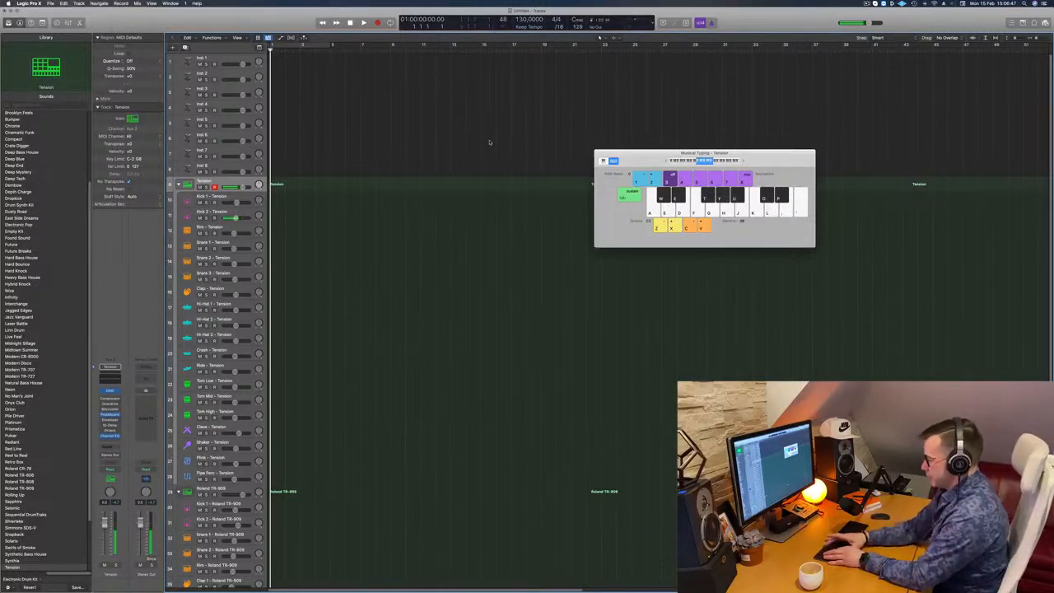
# - Record a one-bar pattern of four kick hits on the Tension drum track
pyautogui.press('r')
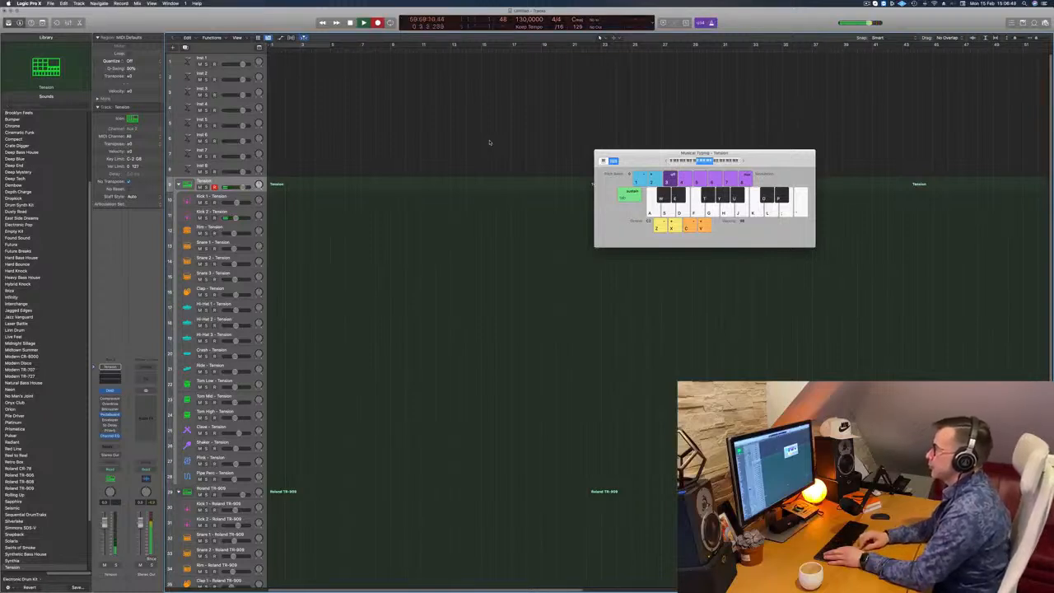
pyautogui.press('a')
pyautogui.press('a')
pyautogui.press('a')
pyautogui.press('a')
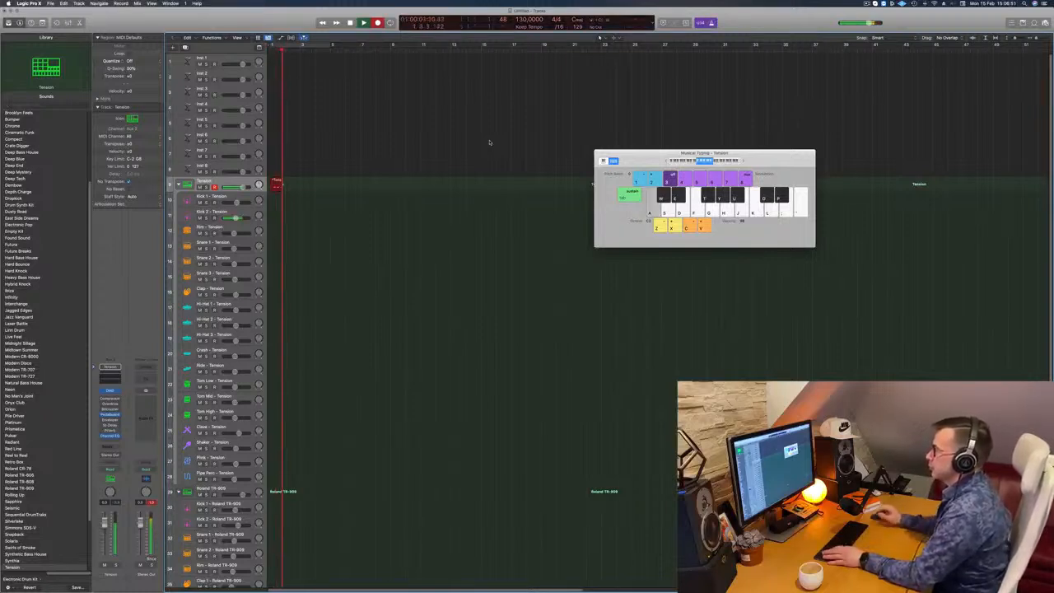
pyautogui.press('space')
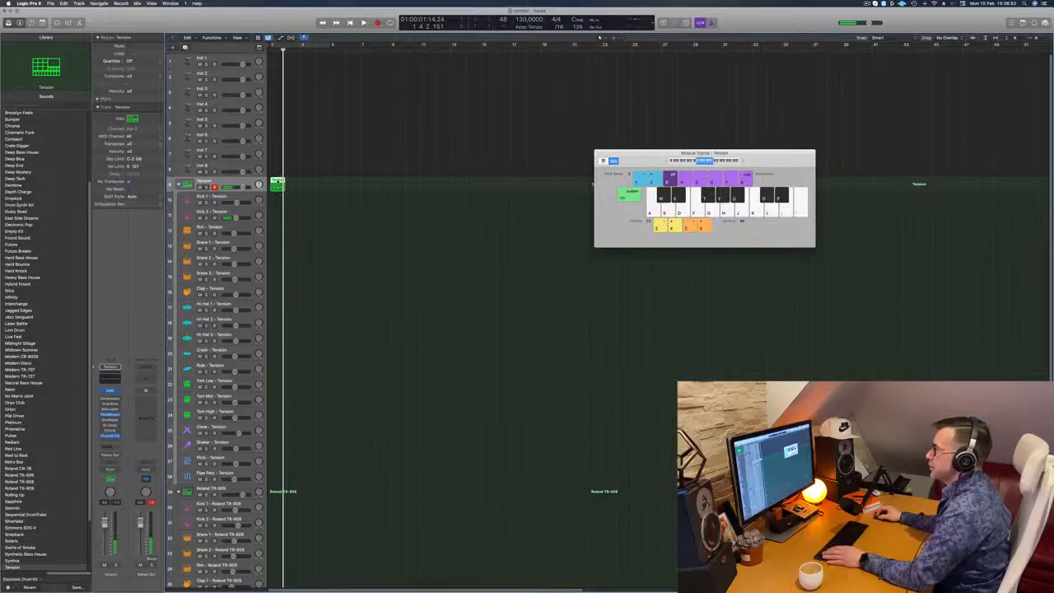
# - Open the recorded region in the Piano Roll and quantize all its notes to 1/16
pyautogui.doubleClick(276, 183)
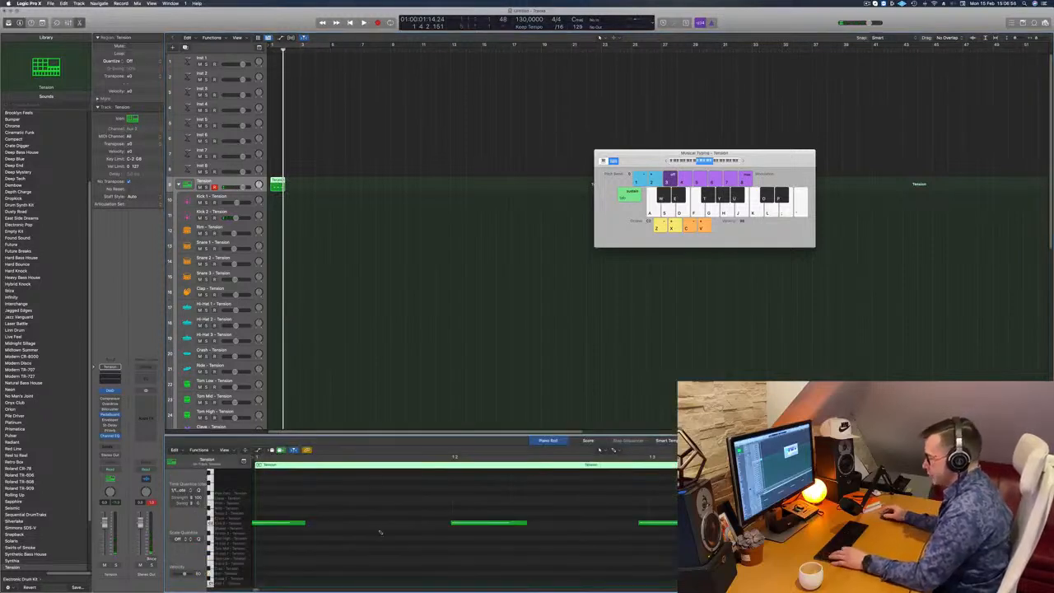
pyautogui.press('super+a')
pyautogui.press('q')
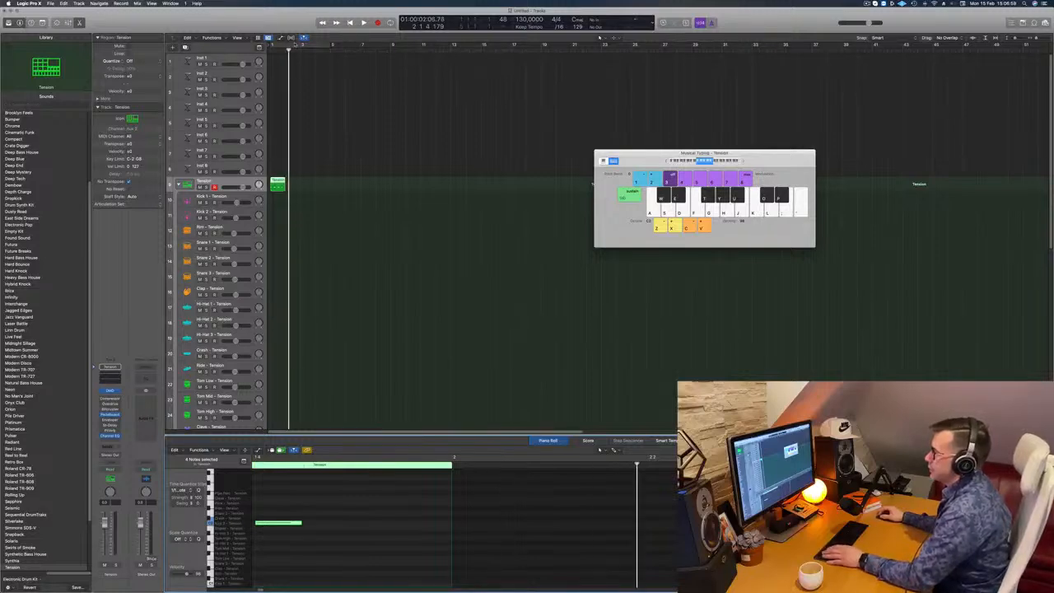
# - Cycle the first four bars and move the recorded region to the Kick 2 track for playback
pyautogui.click(294, 44)
pyautogui.moveTo(274, 180); pyautogui.dragTo(273, 212)
pyautogui.press('space')
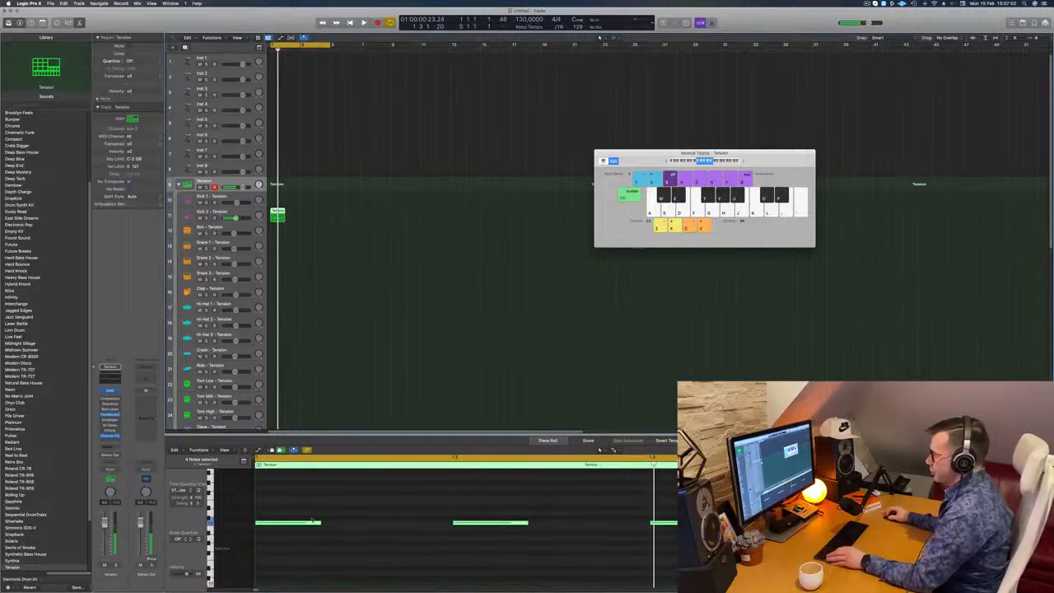
# - Transpose all the kick notes down one octave and repeat the region to fill the first four bars
pyautogui.click(331, 527)
pyautogui.press('super+a')
pyautogui.hotkey('alt', 'shift', 'Down')
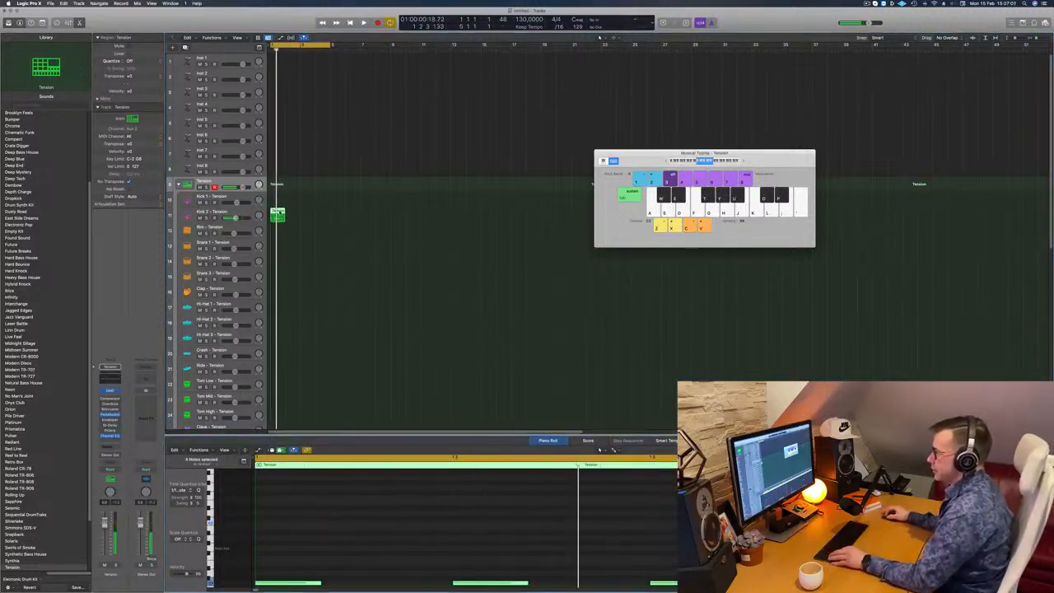
pyautogui.moveTo(279, 214); pyautogui.dragTo(328, 215)
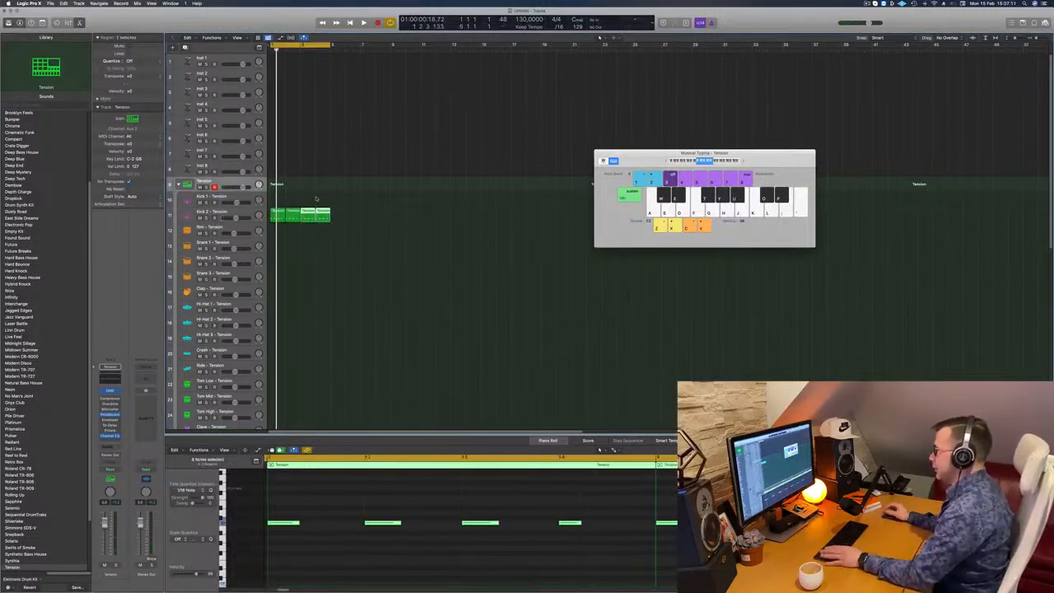
pyautogui.press('space')
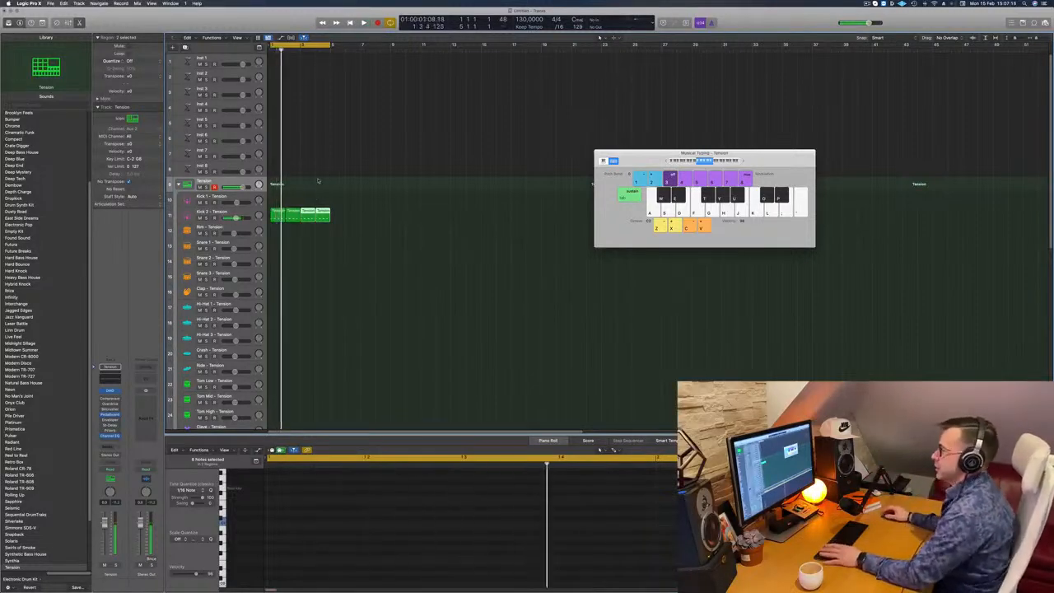
# - Open the Kick 2 track's Drum Synth and raise its Tone while the loop plays
pyautogui.click(238, 216)
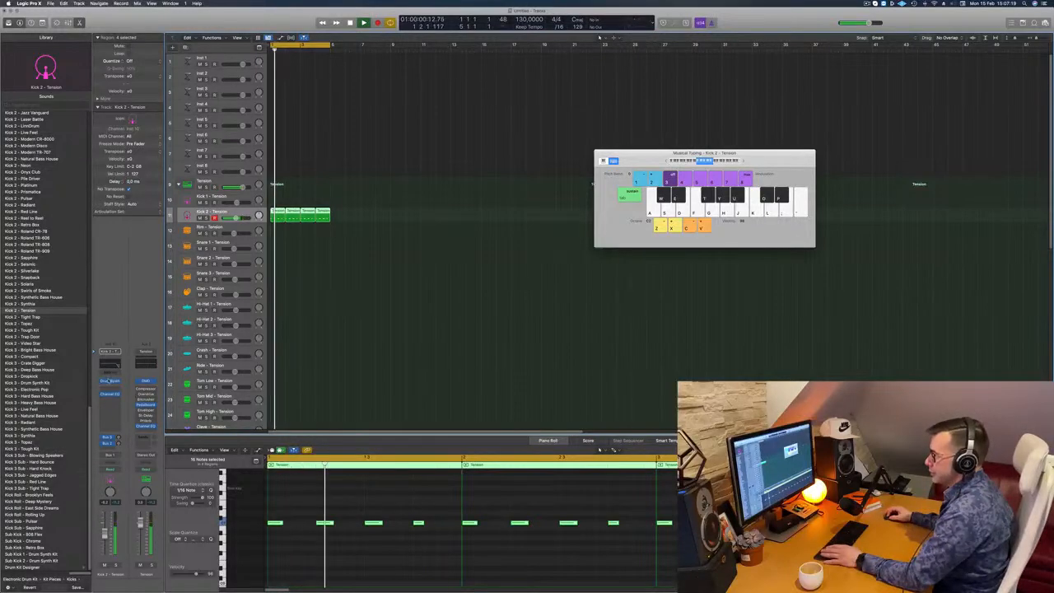
pyautogui.click(109, 381)
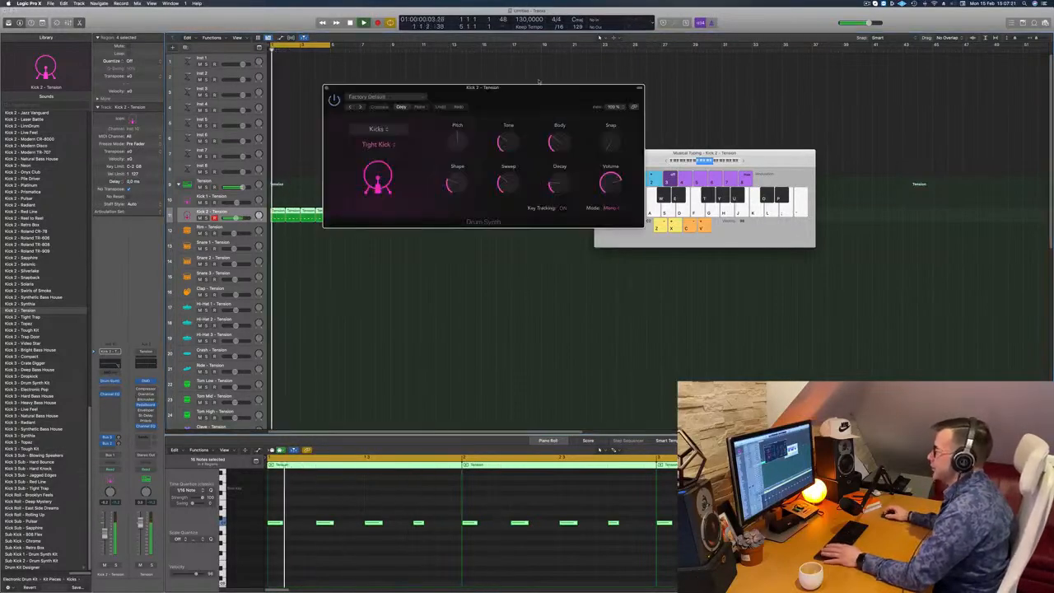
pyautogui.moveTo(550, 91); pyautogui.dragTo(629, 110)
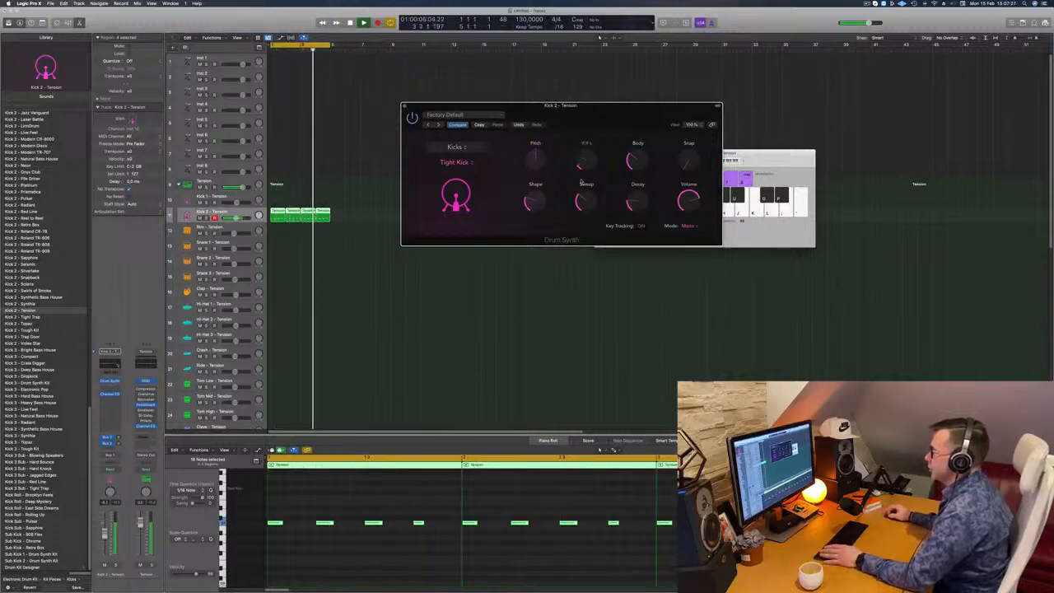
pyautogui.moveTo(587, 144); pyautogui.dragTo(589, 132)
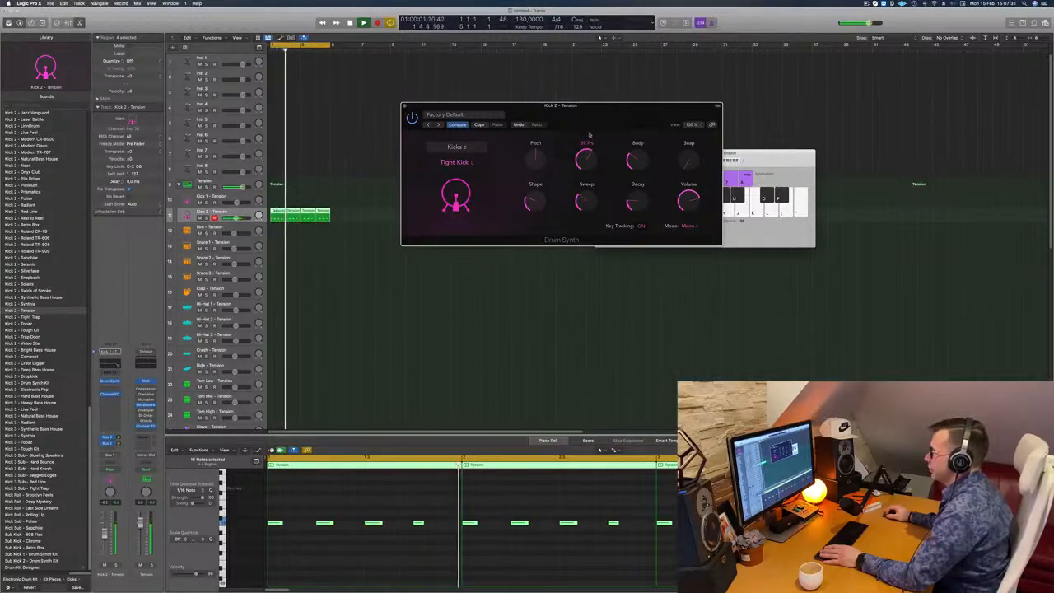
# - Raise the Body slightly and increase the Decay of the Kick 2 Drum Synth
pyautogui.moveTo(697, 109); pyautogui.dragTo(691, 181)
pyautogui.moveTo(640, 150)
pyautogui.mouseDown()
pyautogui.moveTo(644, 134)
pyautogui.moveTo(641, 183)
pyautogui.moveTo(646, 162)
pyautogui.mouseUp()
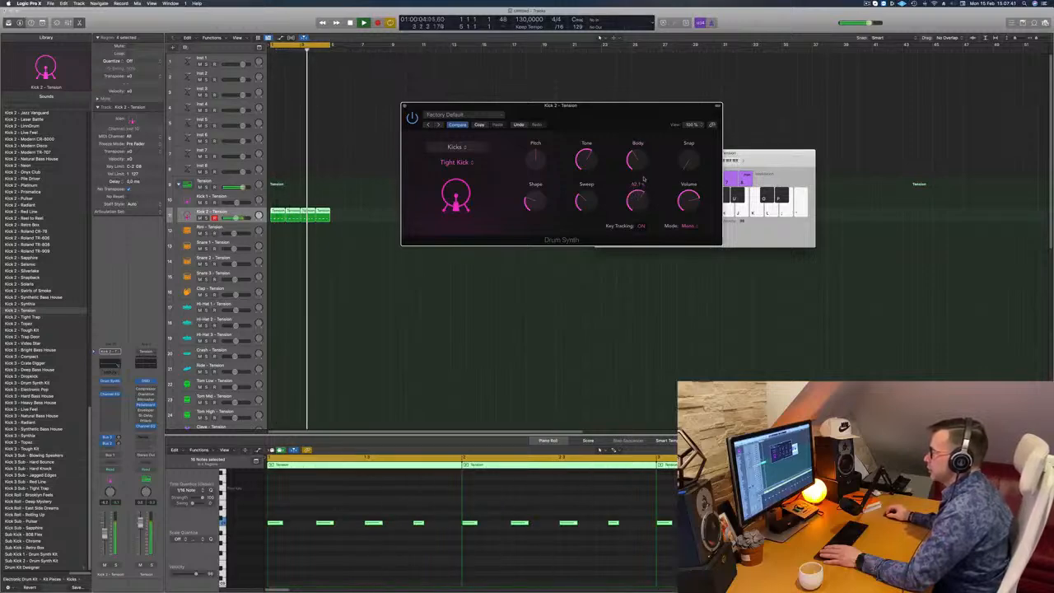
pyautogui.moveTo(639, 194); pyautogui.dragTo(651, 146)
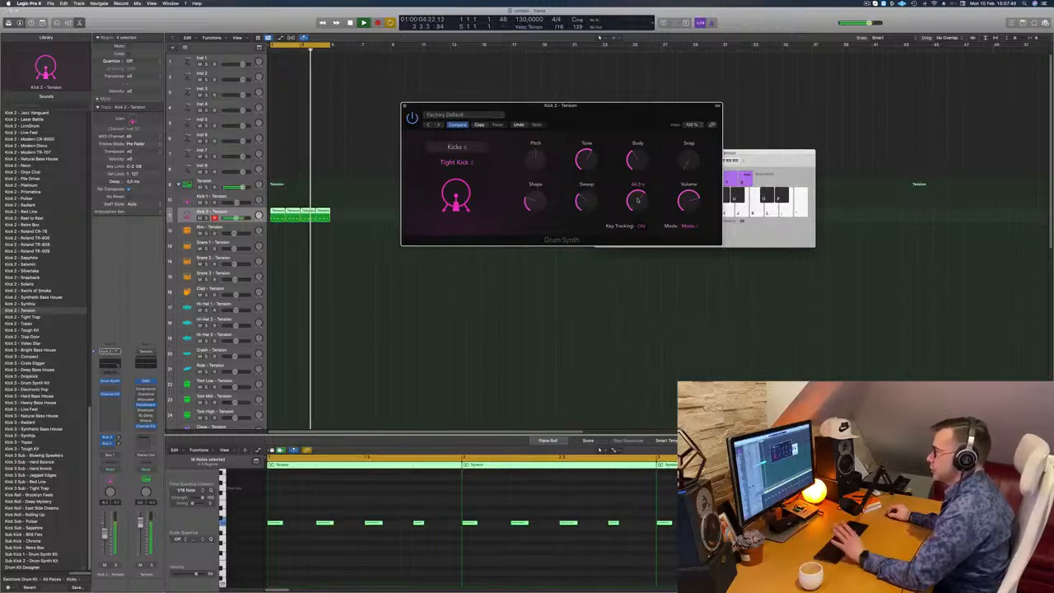
# - Lower the Sweep and fine-tune the Shape of the Kick 2 Drum Synth
pyautogui.moveTo(590, 205); pyautogui.dragTo(592, 217)
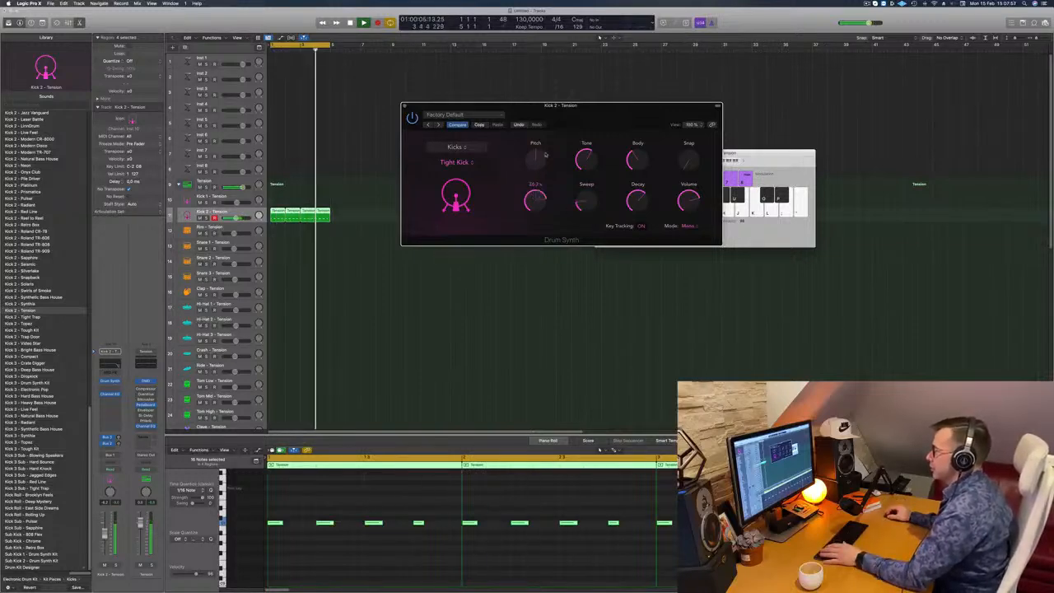
pyautogui.moveTo(534, 195); pyautogui.dragTo(542, 202)
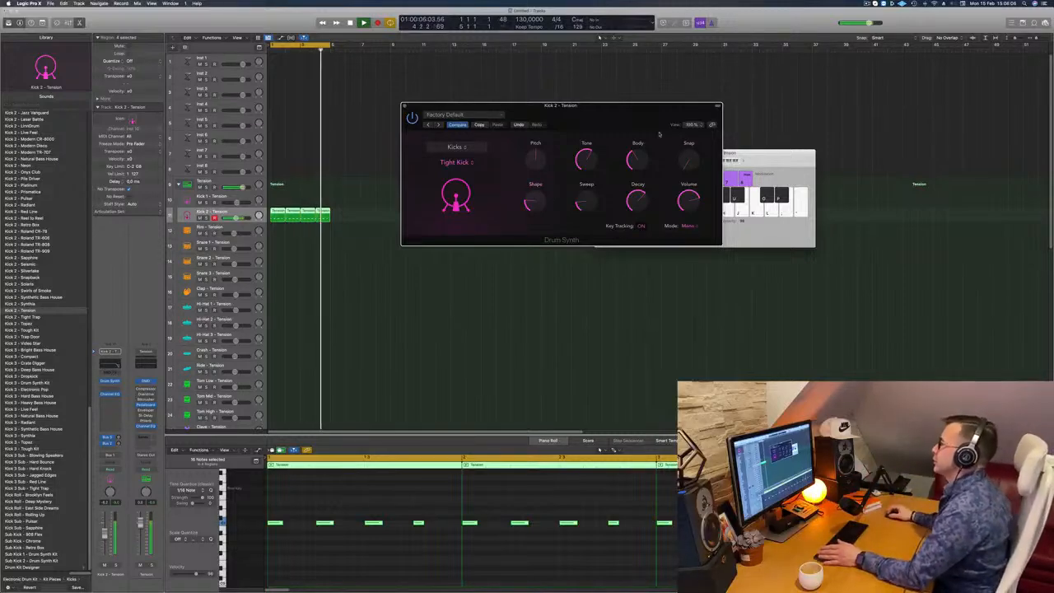
pyautogui.moveTo(600, 106)
pyautogui.mouseDown()
pyautogui.moveTo(605, 93)
pyautogui.moveTo(580, 101)
pyautogui.moveTo(605, 100)
pyautogui.mouseUp()
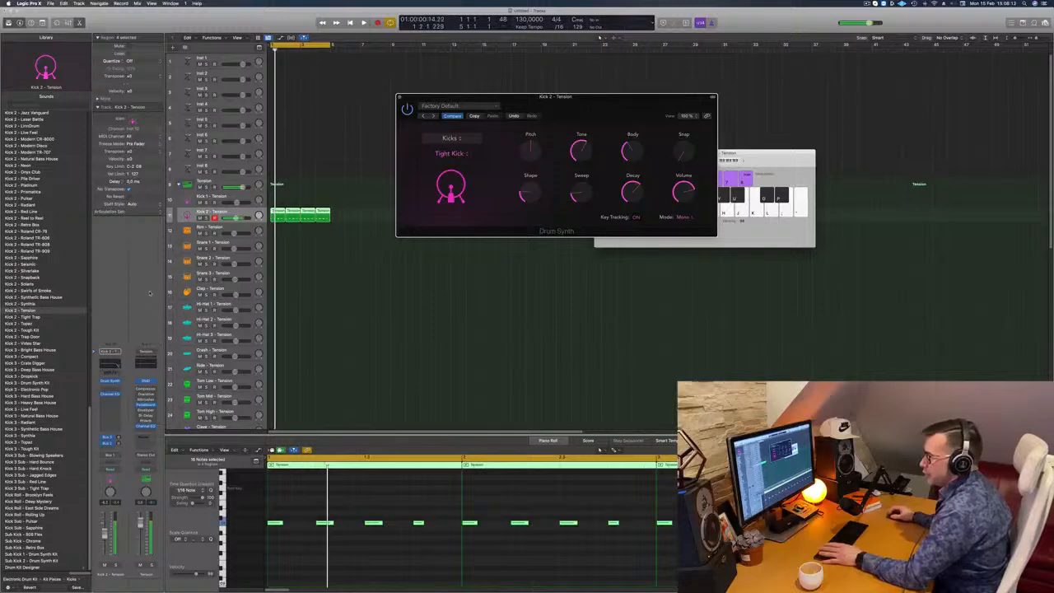
# - Check the Kick 2 track's Channel EQ curve, close it, and move the Drum Synth window clear of the regions
pyautogui.click(111, 393)
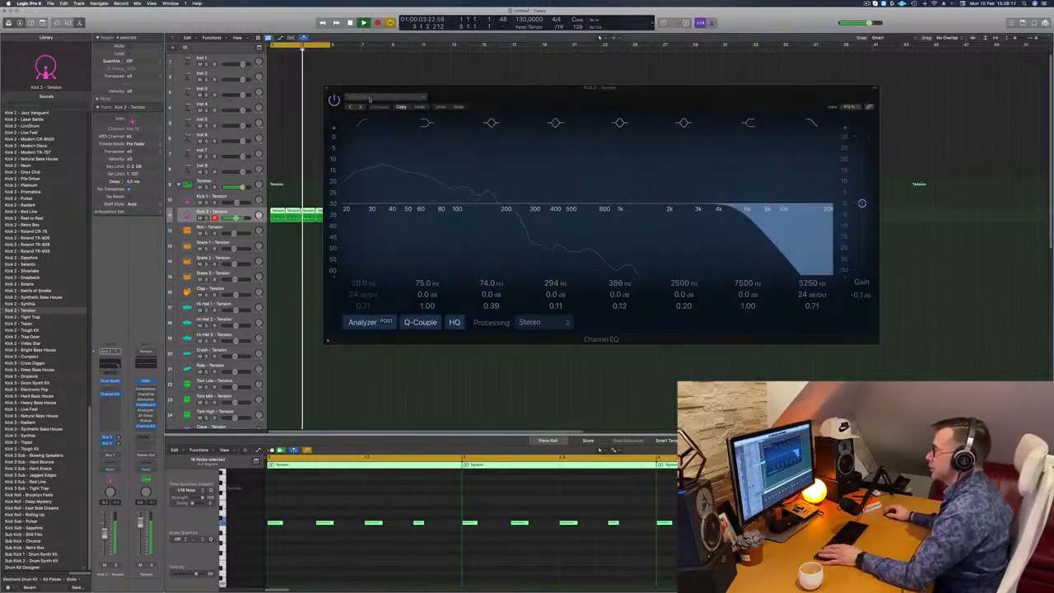
pyautogui.click(326, 89)
pyautogui.click(271, 308)
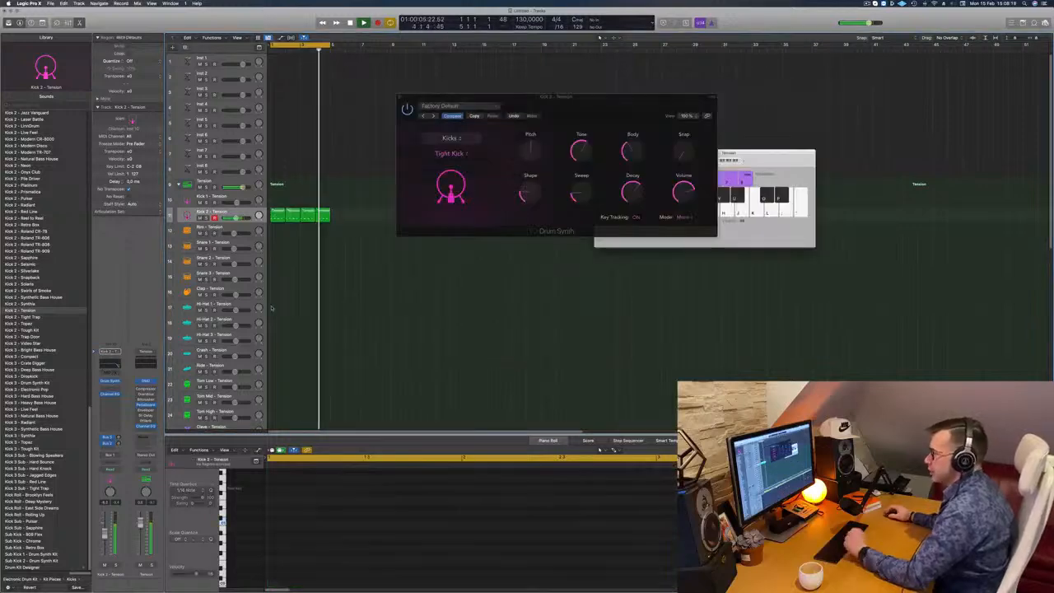
pyautogui.moveTo(404, 97); pyautogui.dragTo(534, 72)
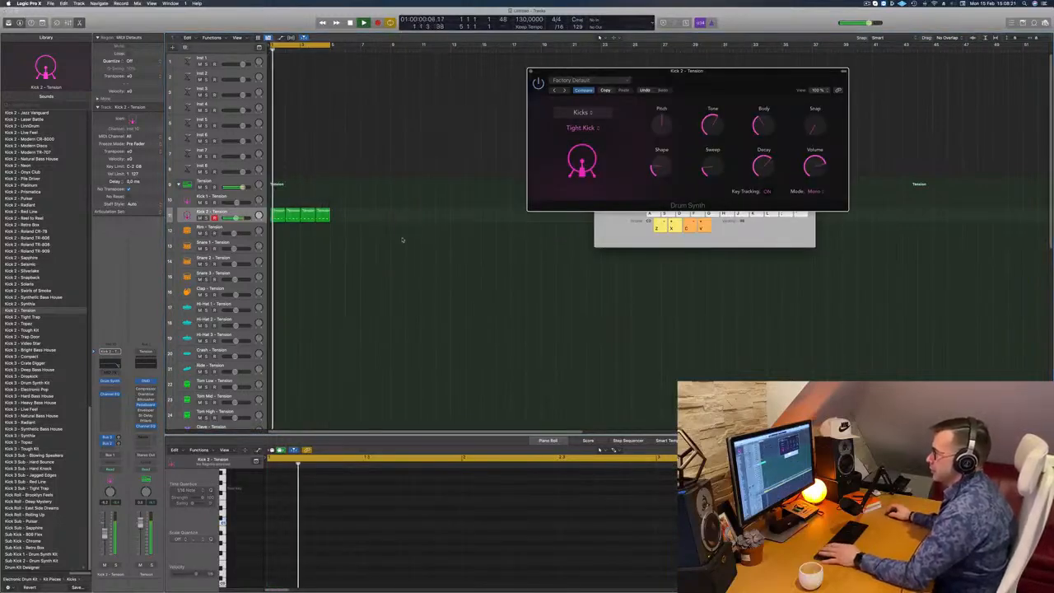
# - Copy the first Kick 2 region down to the hi-hats and place the copy on the Hi-Hat 3 track
pyautogui.scroll(-3, 402, 240)
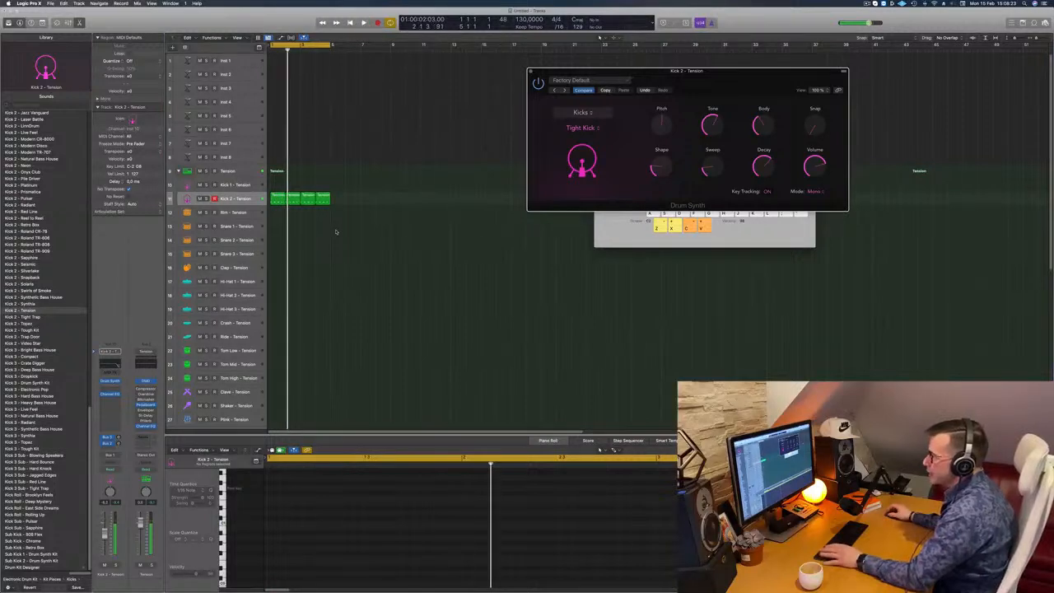
pyautogui.click(280, 196)
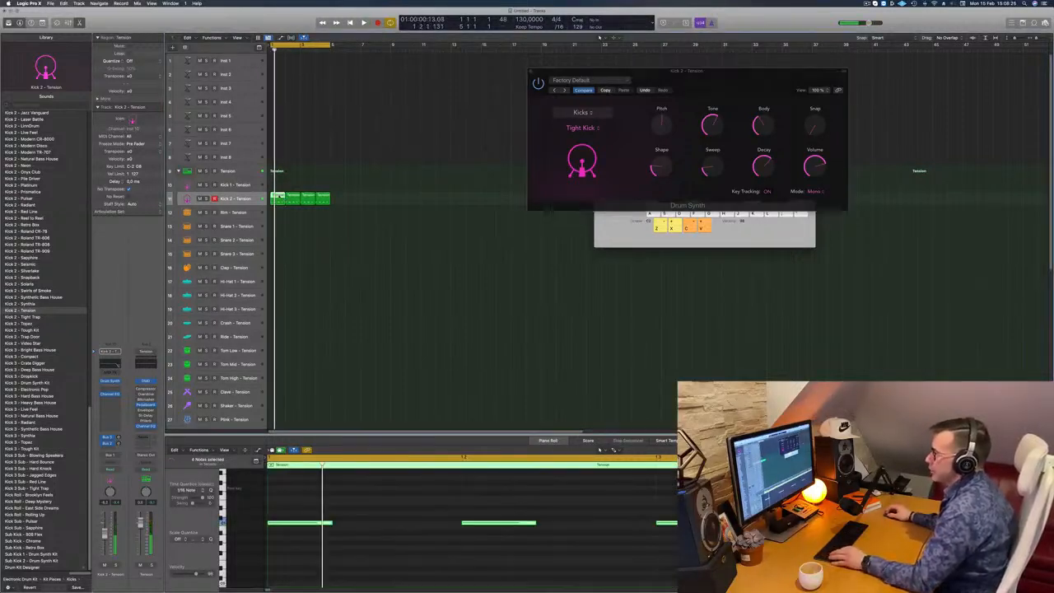
pyautogui.moveTo(279, 197); pyautogui.dragTo(278, 288)
pyautogui.scroll(-4, 393, 526)
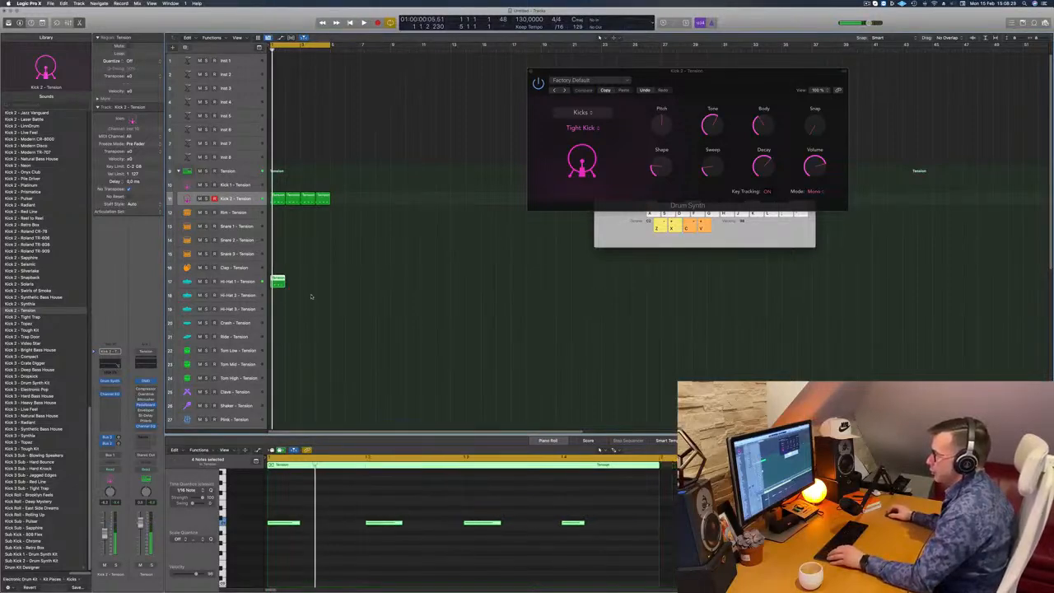
pyautogui.moveTo(278, 283); pyautogui.dragTo(278, 312)
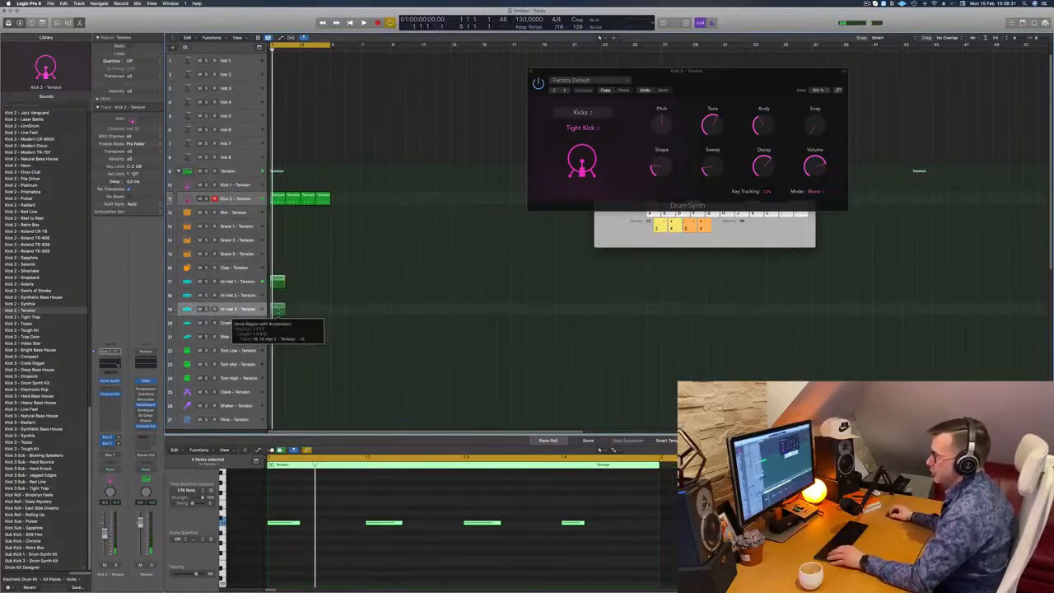
# - Select all four notes of the Hi-Hat 3 region and shift them half a beat later onto the offbeats
pyautogui.moveTo(291, 500); pyautogui.dragTo(607, 556)
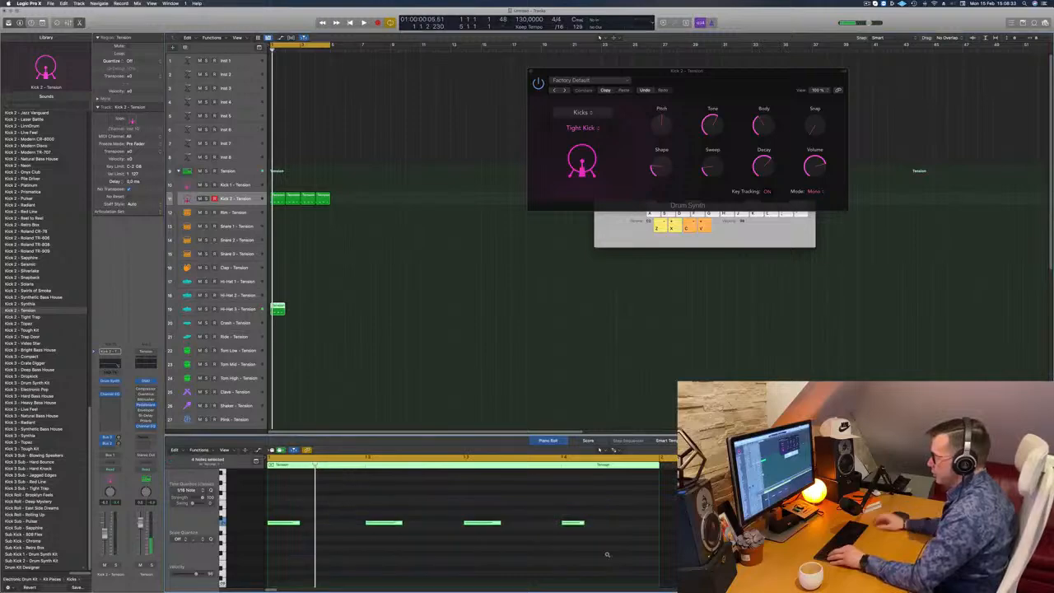
pyautogui.hotkey('alt', 'Right')
pyautogui.hotkey('alt', 'Right')
pyautogui.press('space')
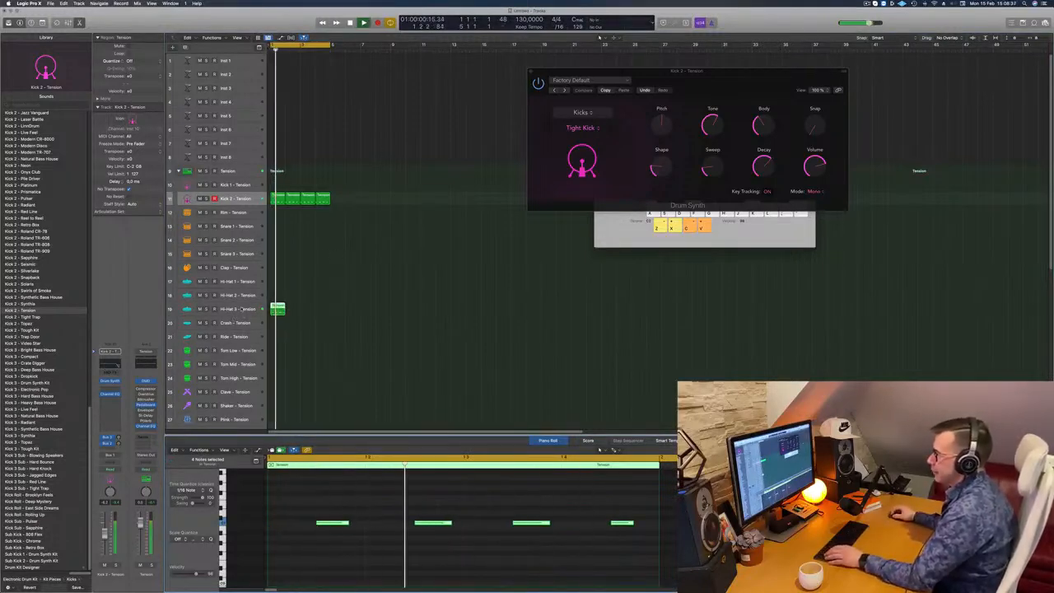
# - Audition the offbeat region on Hi-Hat 3 and move it to the Crash track
pyautogui.click(274, 309)
pyautogui.press('space')
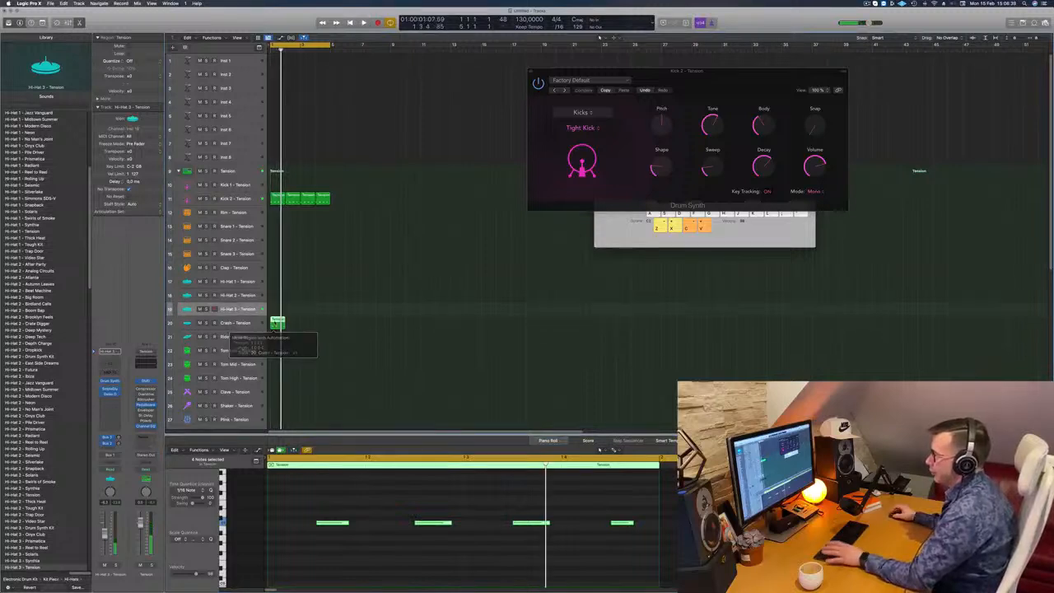
pyautogui.press('space')
pyautogui.click(274, 322)
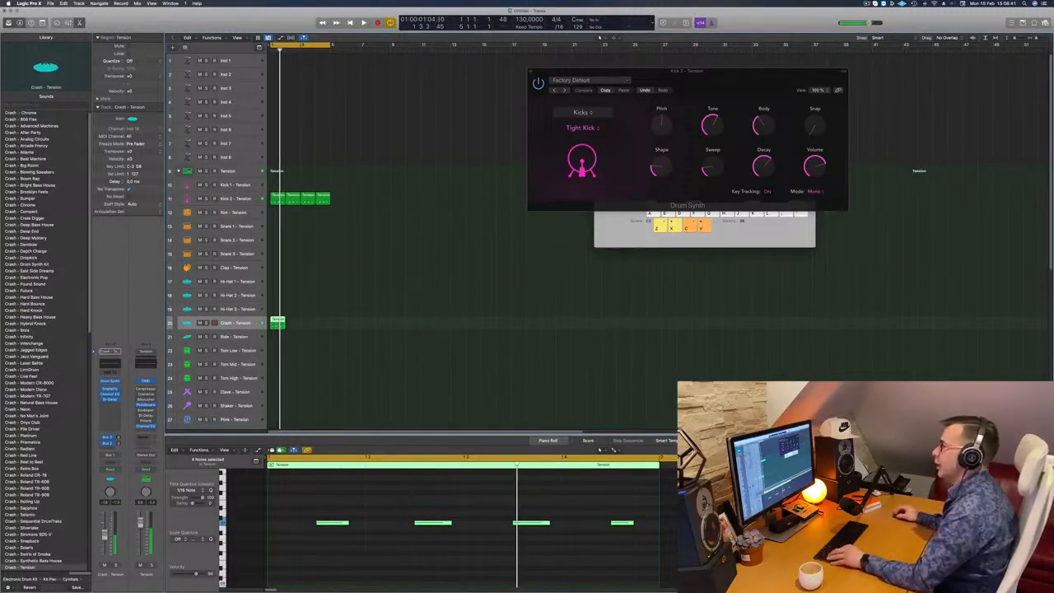
# - Try the four crash notes in higher and lower octaves during playback
pyautogui.scroll(-2, 321, 497)
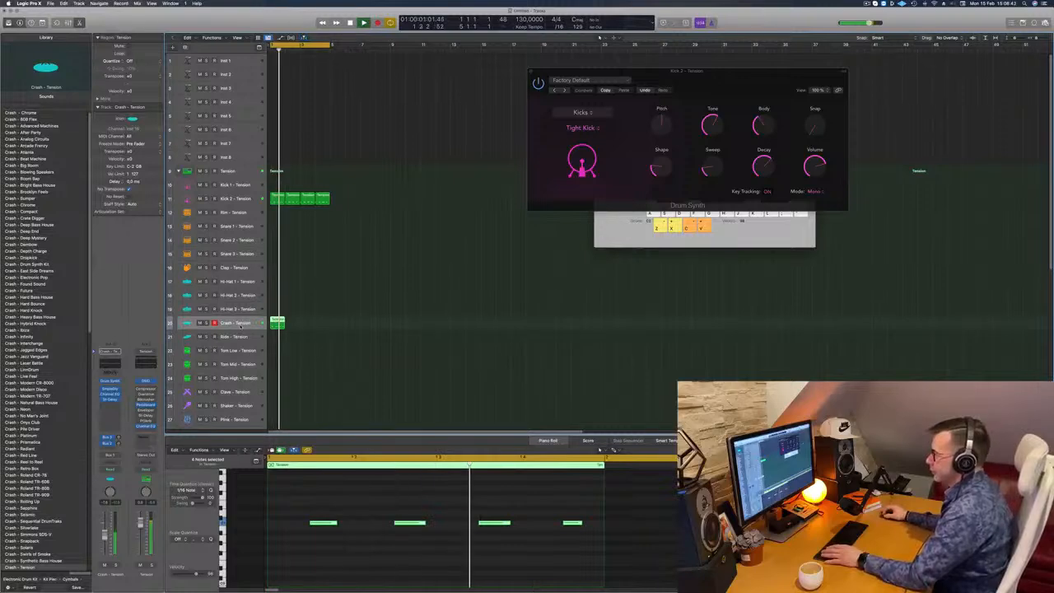
pyautogui.scroll(2, 274, 544)
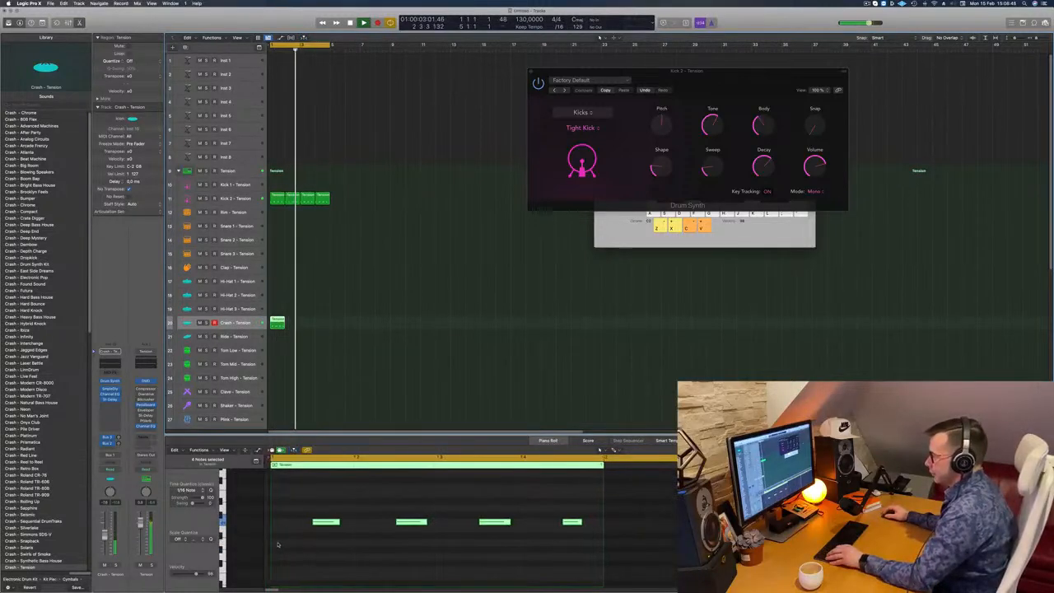
pyautogui.scroll(5, 277, 544)
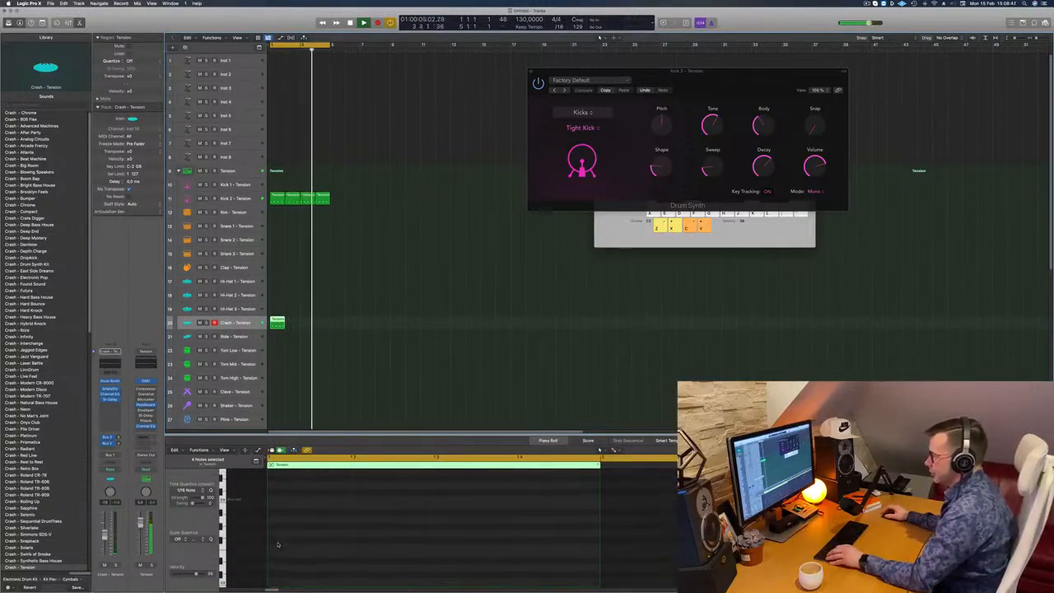
pyautogui.scroll(-5, 284, 545)
pyautogui.scroll(3, 292, 546)
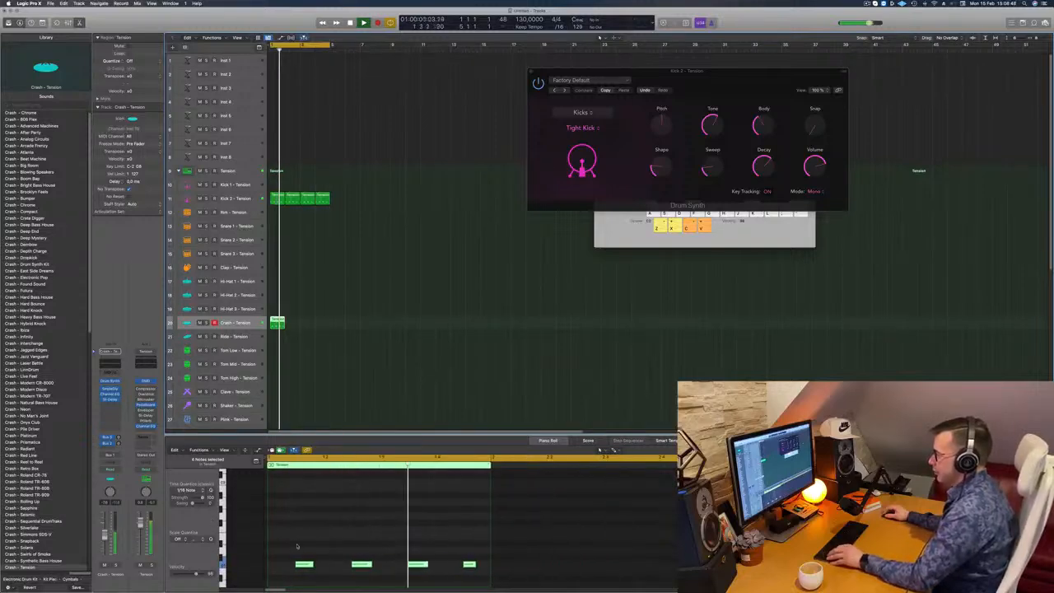
pyautogui.moveTo(297, 546); pyautogui.dragTo(488, 578)
pyautogui.press('space')
pyautogui.hotkey('alt', 'shift', 'Up')
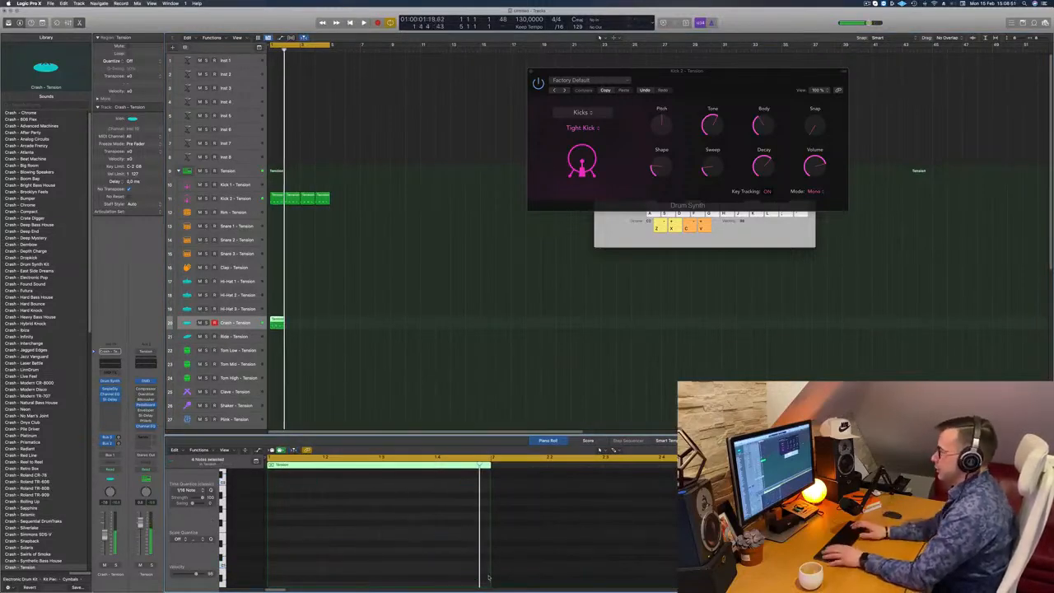
pyautogui.hotkey('alt', 'shift', 'Down')
pyautogui.hotkey('alt', 'shift', 'Down')
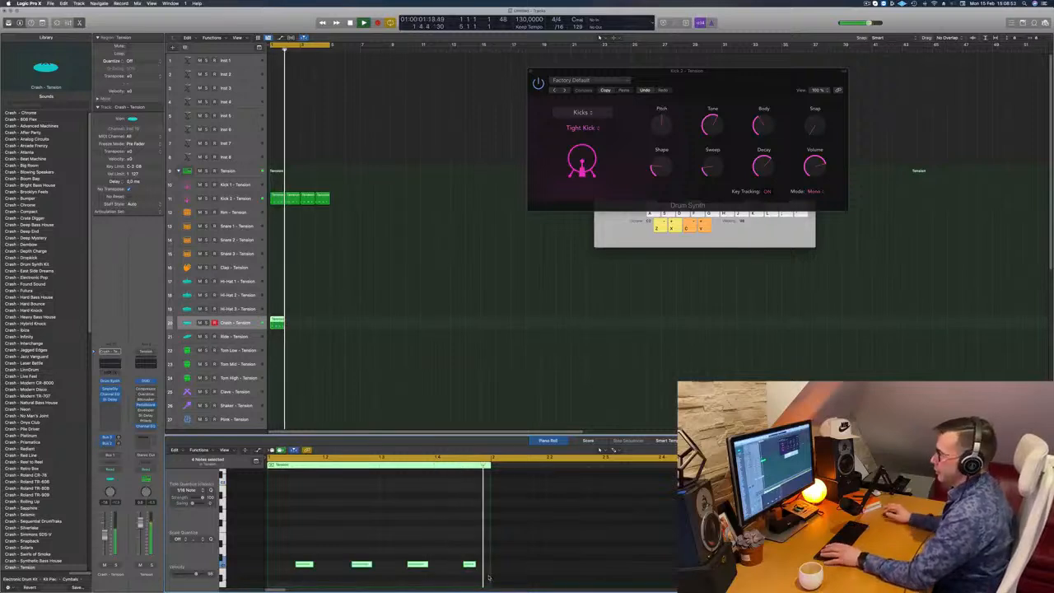
# - Repeat the one-bar Crash region until it fills the first four bars alongside the kick, and play the loop
pyautogui.keyDown('ctrl'); pyautogui.keyDown('alt'); pyautogui.click(390, 347); pyautogui.keyUp('alt'); pyautogui.keyUp('ctrl')
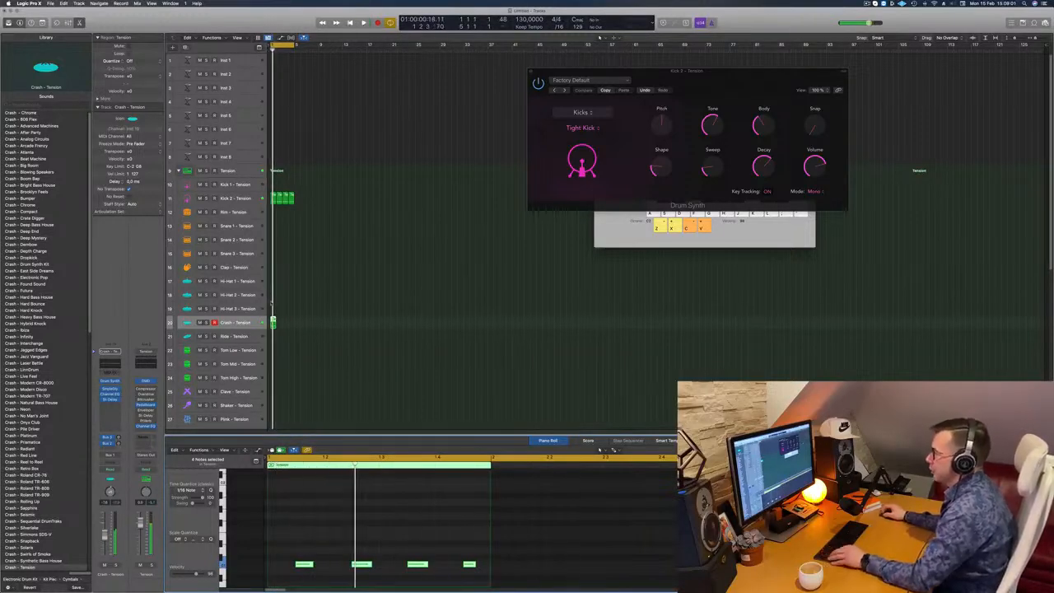
pyautogui.scroll(10, 271, 304)
pyautogui.moveTo(288, 324); pyautogui.dragTo(387, 327)
pyautogui.keyDown('shift'); pyautogui.click(292, 325); pyautogui.keyUp('shift')
pyautogui.scroll(-3, 320, 317)
pyautogui.press('space')
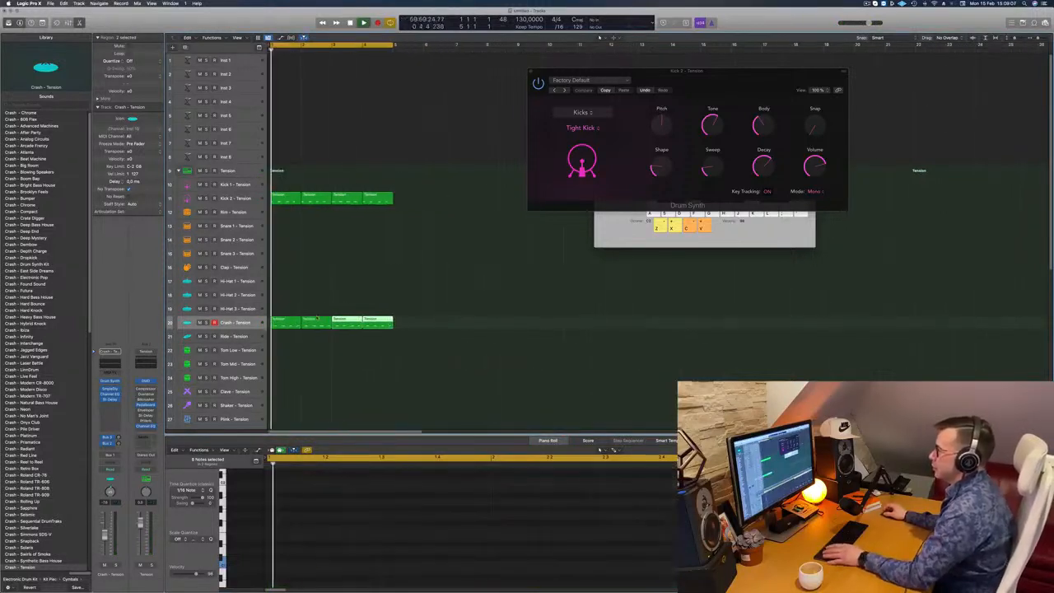
# - Open the Crash track's Drum Synth, try a small Pitch change, and shorten the ride cymbal's Decay to near its minimum
pyautogui.click(256, 323)
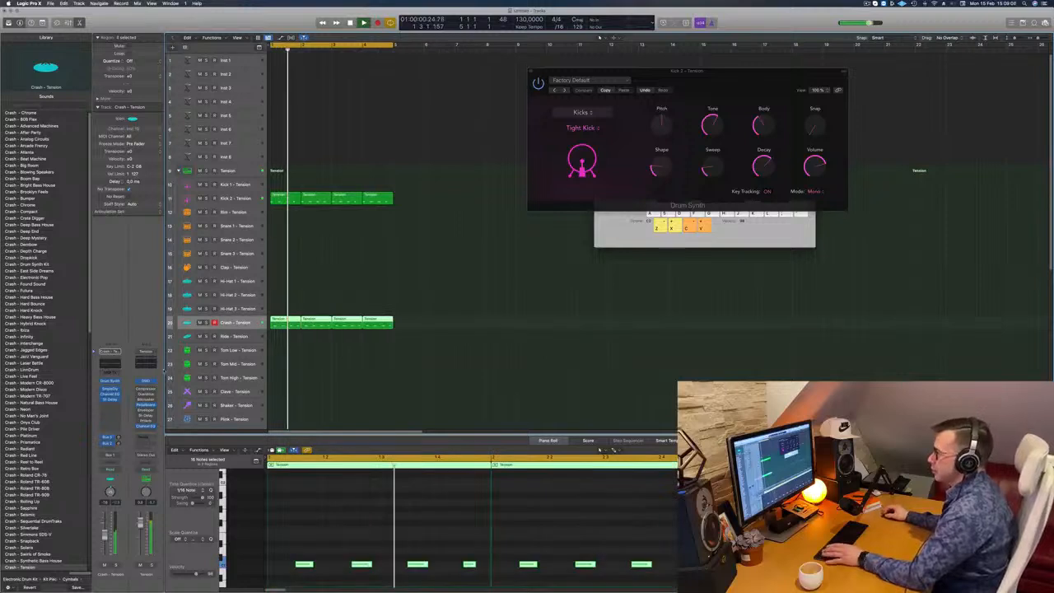
pyautogui.click(110, 381)
pyautogui.moveTo(513, 104); pyautogui.dragTo(561, 139)
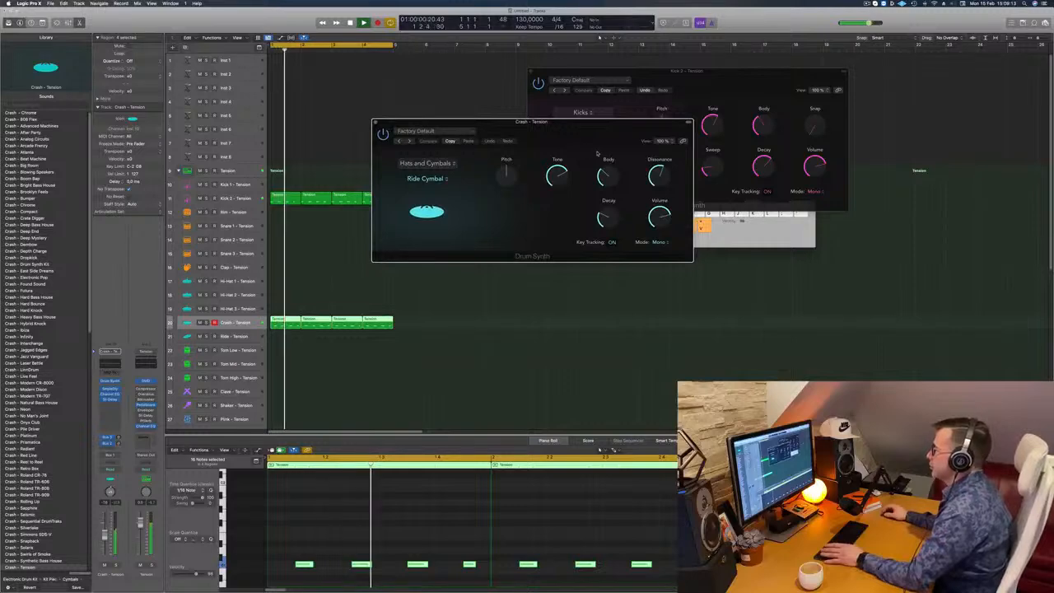
pyautogui.moveTo(505, 171)
pyautogui.mouseDown()
pyautogui.moveTo(509, 197)
pyautogui.moveTo(517, 167)
pyautogui.moveTo(509, 234)
pyautogui.moveTo(512, 172)
pyautogui.mouseUp()
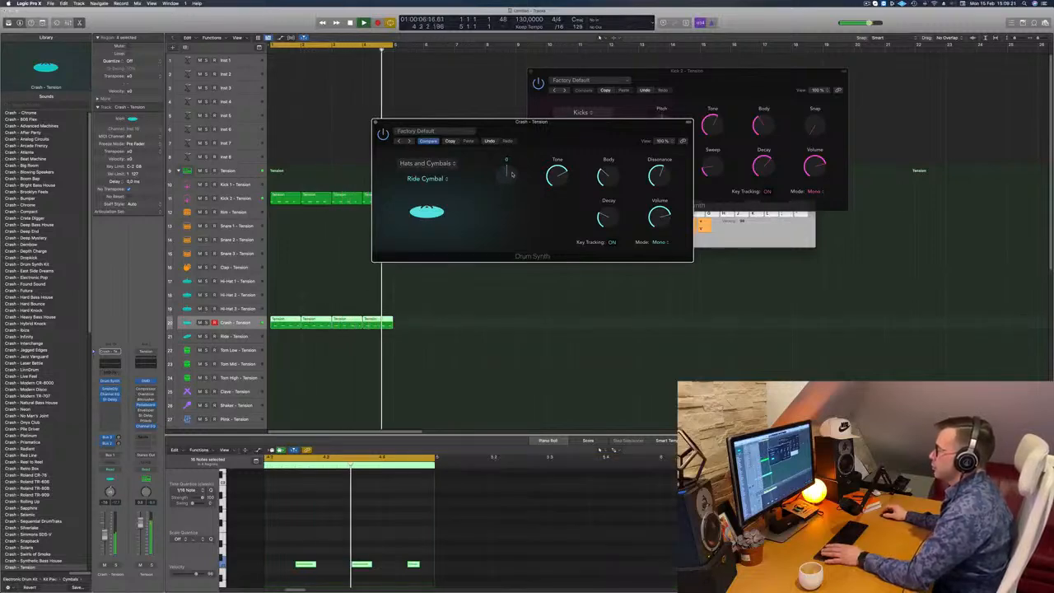
pyautogui.moveTo(589, 135)
pyautogui.mouseDown()
pyautogui.moveTo(554, 140)
pyautogui.moveTo(599, 129)
pyautogui.mouseUp()
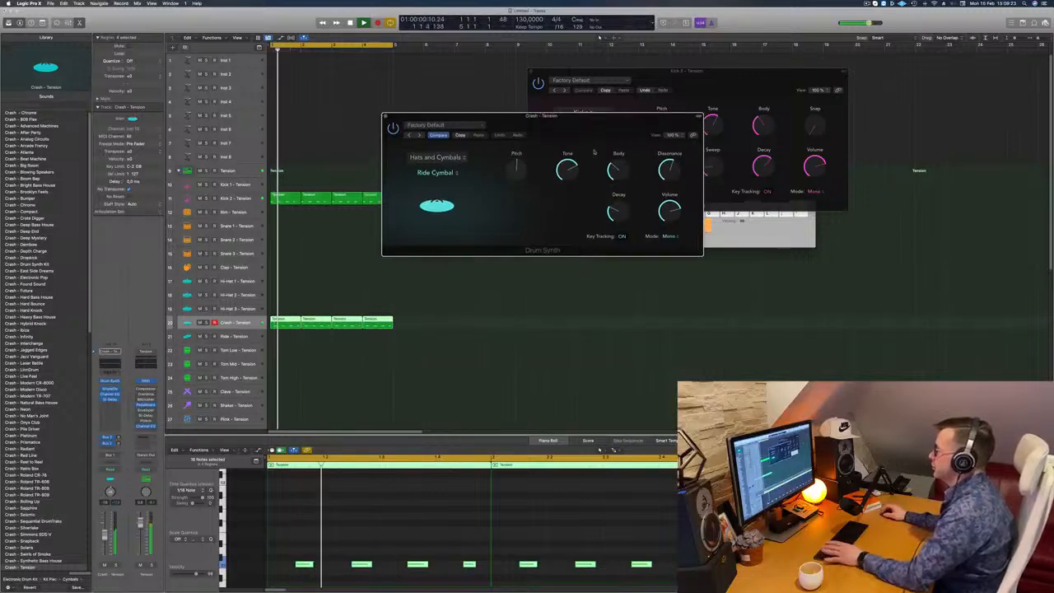
pyautogui.moveTo(615, 222); pyautogui.dragTo(616, 228)
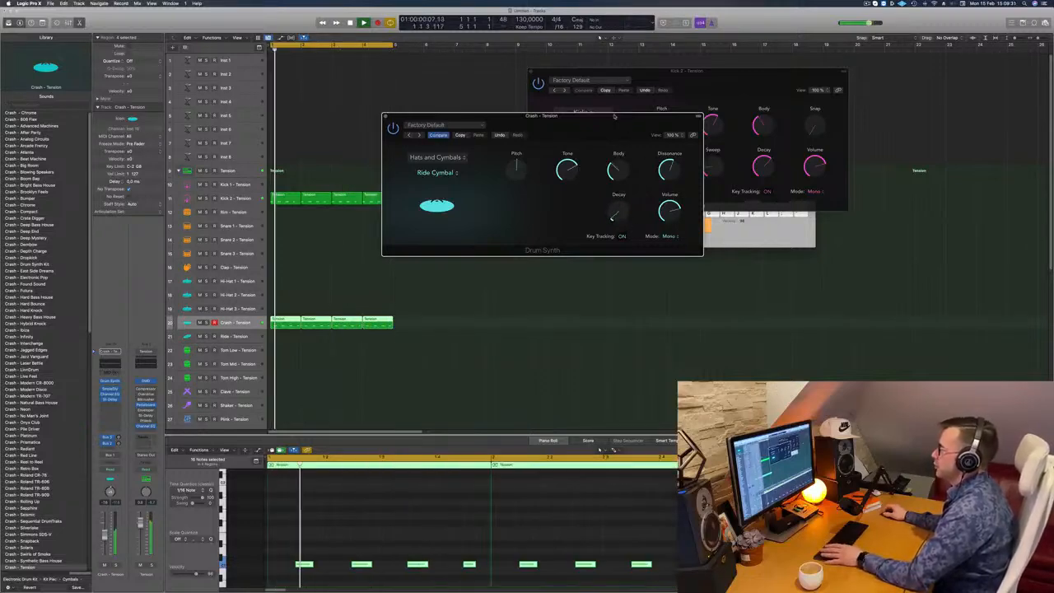
pyautogui.moveTo(615, 125); pyautogui.dragTo(667, 121)
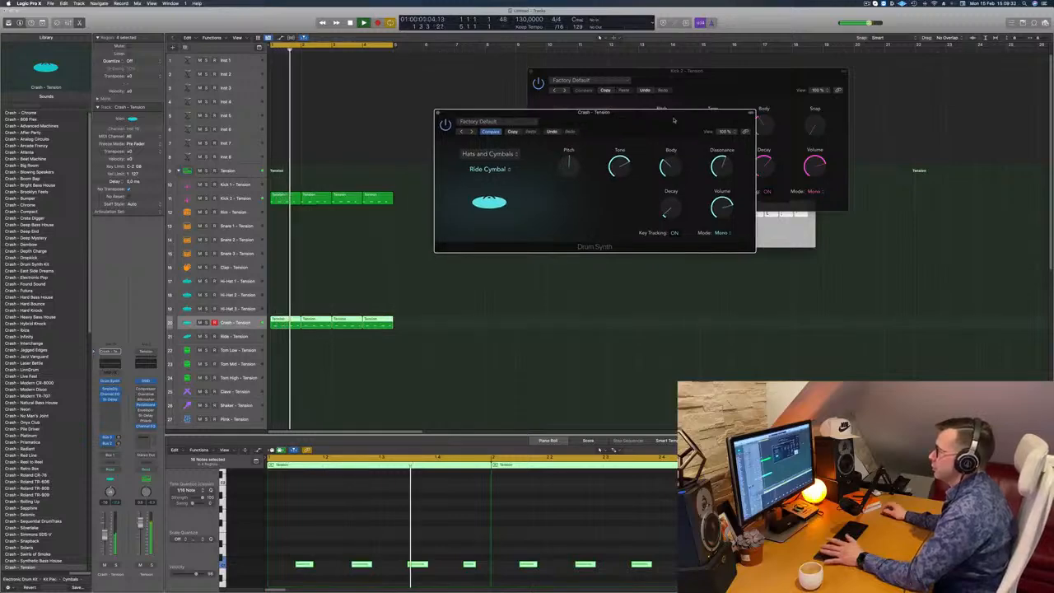
# - Set the Crash channel's automation mode to Touch and record a slight Decay movement from the Drum Synth during playback
pyautogui.press('Return')
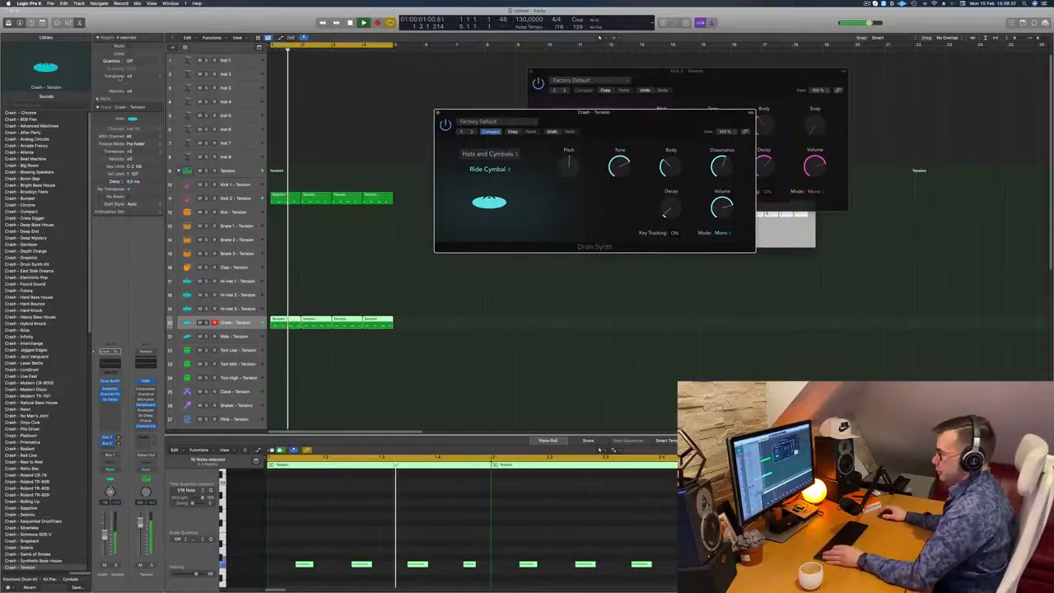
pyautogui.press('x')
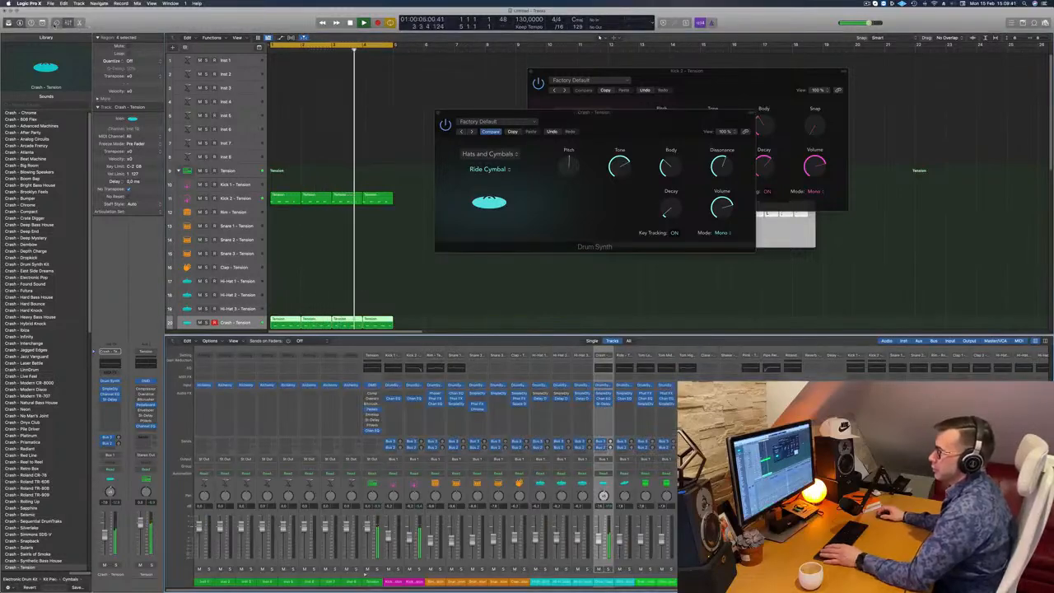
pyautogui.press('b')
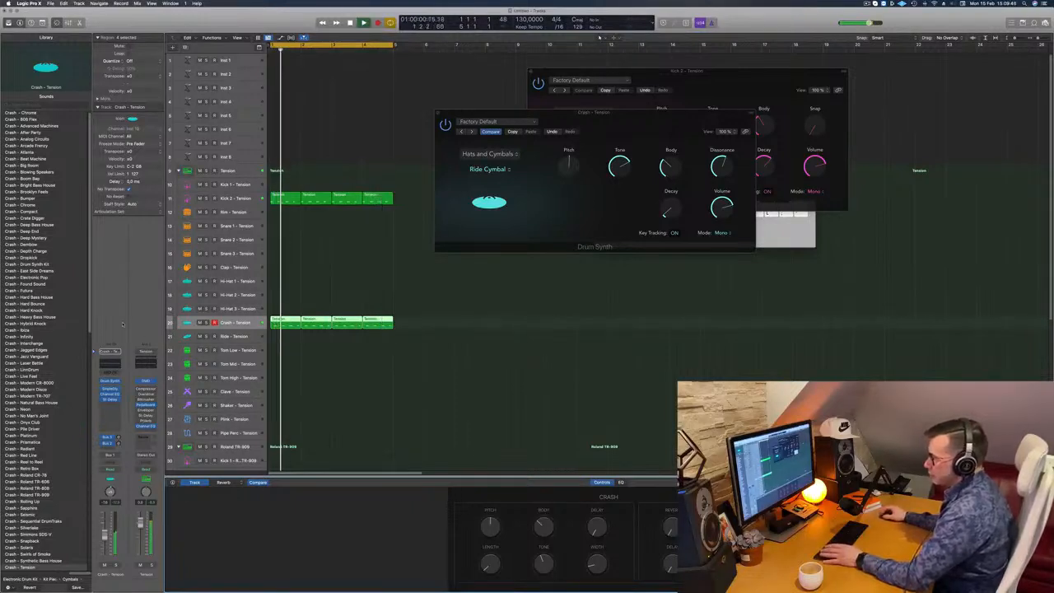
pyautogui.click(116, 471)
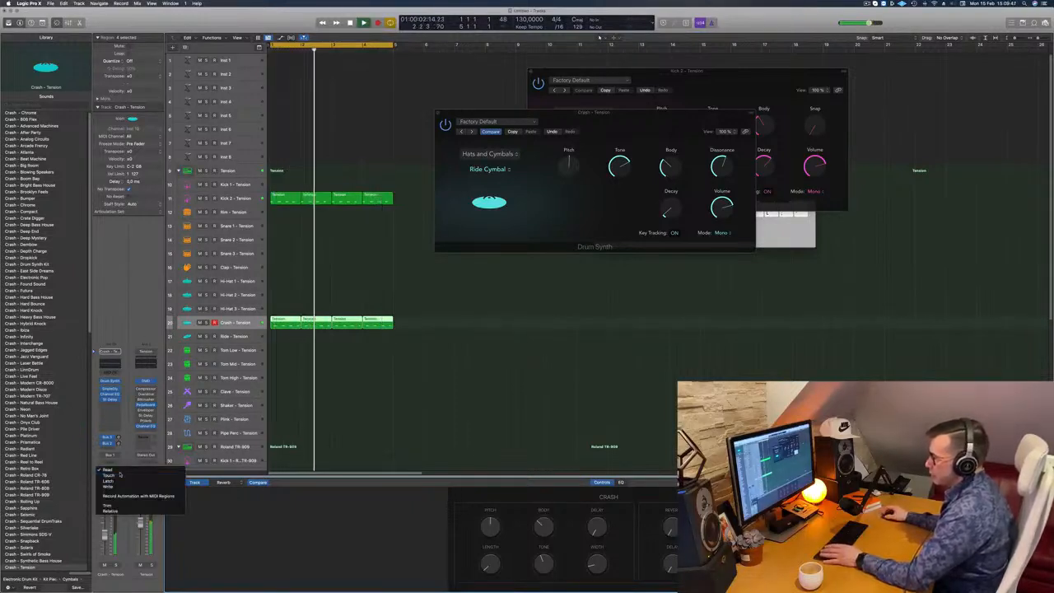
pyautogui.click(115, 478)
pyautogui.press('Return')
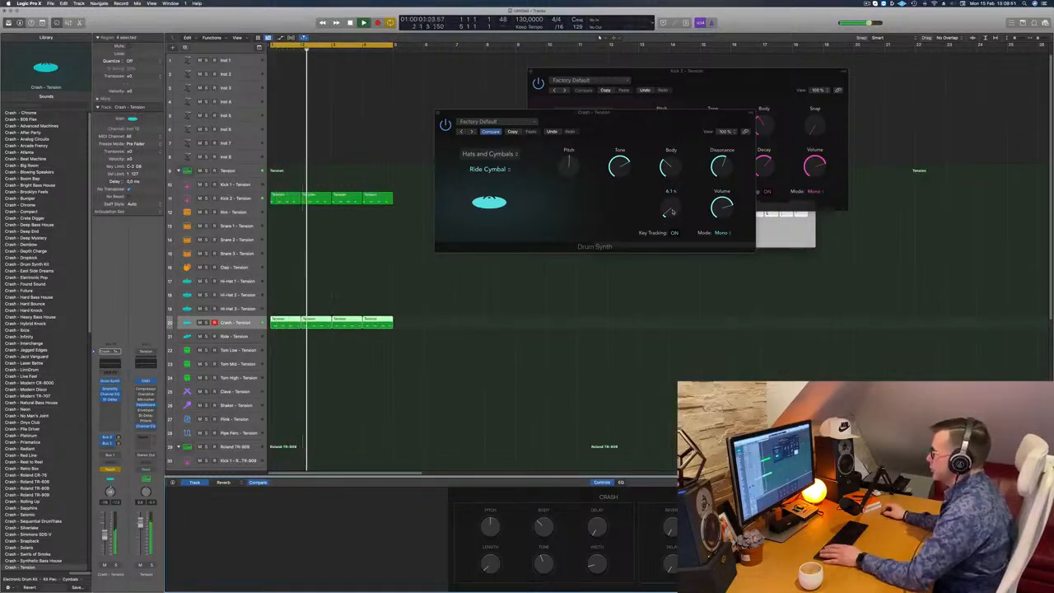
pyautogui.moveTo(672, 212)
pyautogui.mouseDown()
pyautogui.moveTo(674, 189)
pyautogui.moveTo(673, 210)
pyautogui.mouseUp()
pyautogui.press('space')
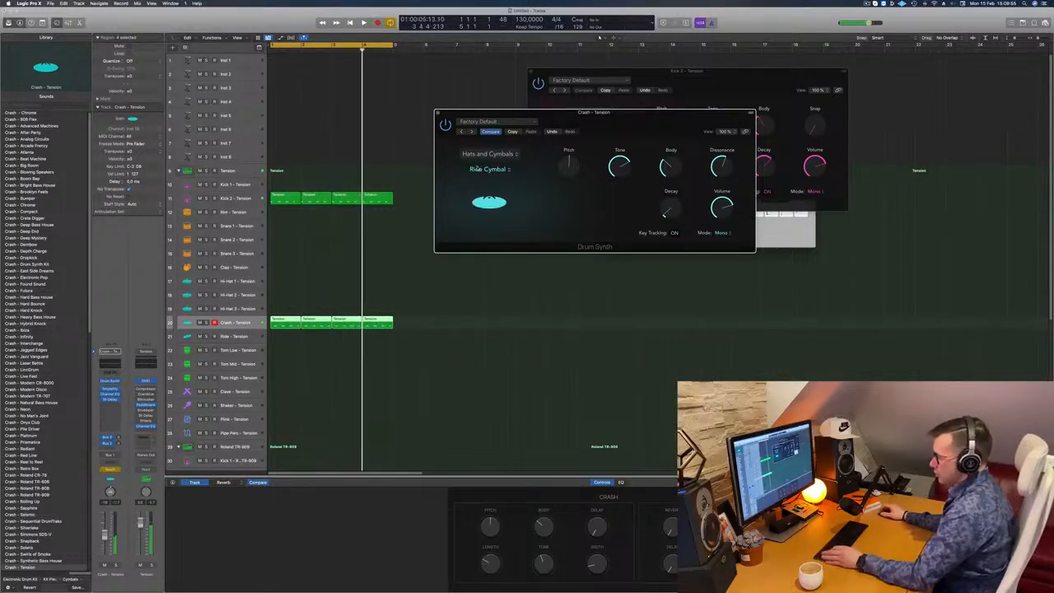
# - Show the Crash track's Drum Synth Decay automation and draw a gradual rise across the four bars to about 18%
pyautogui.press('super+k')
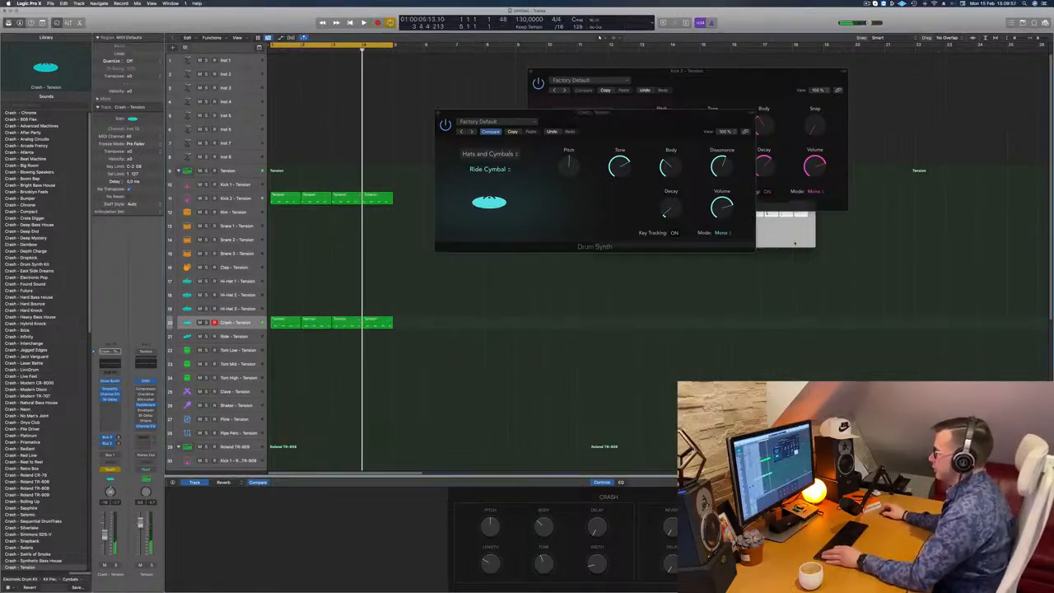
pyautogui.press('super+k')
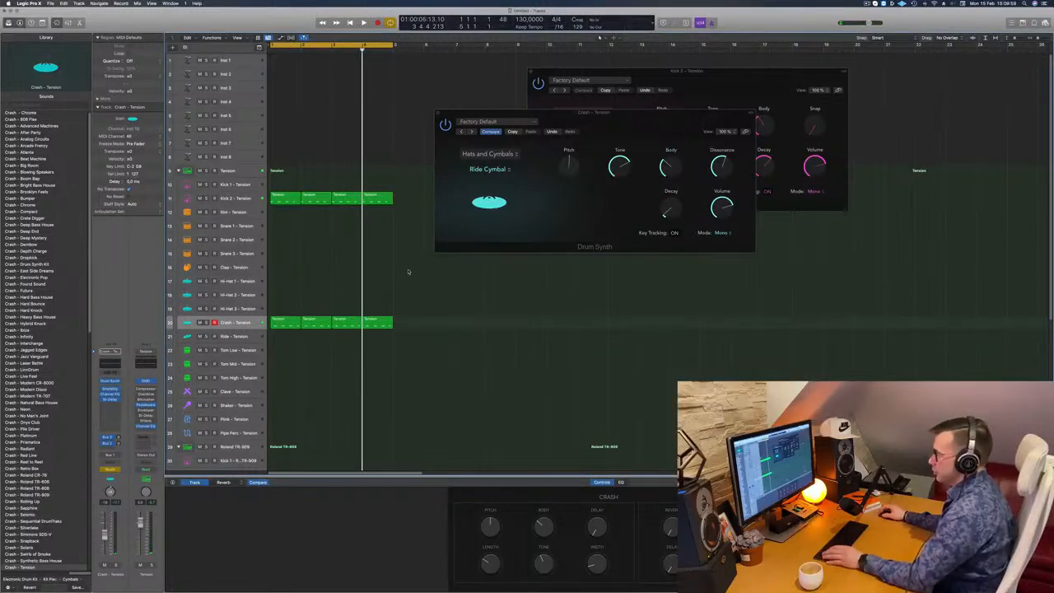
pyautogui.press('a')
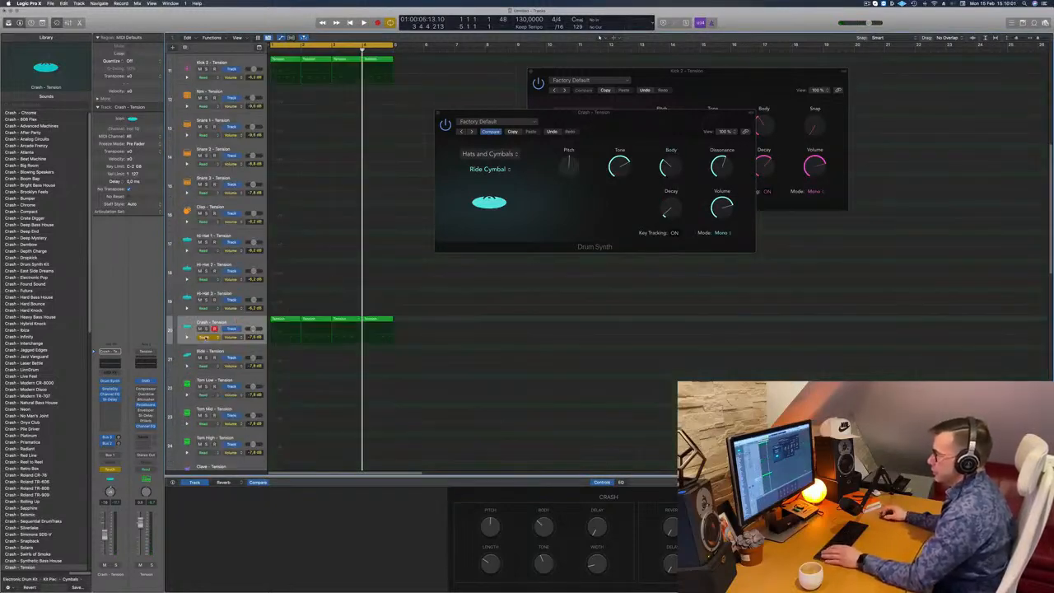
pyautogui.click(232, 337)
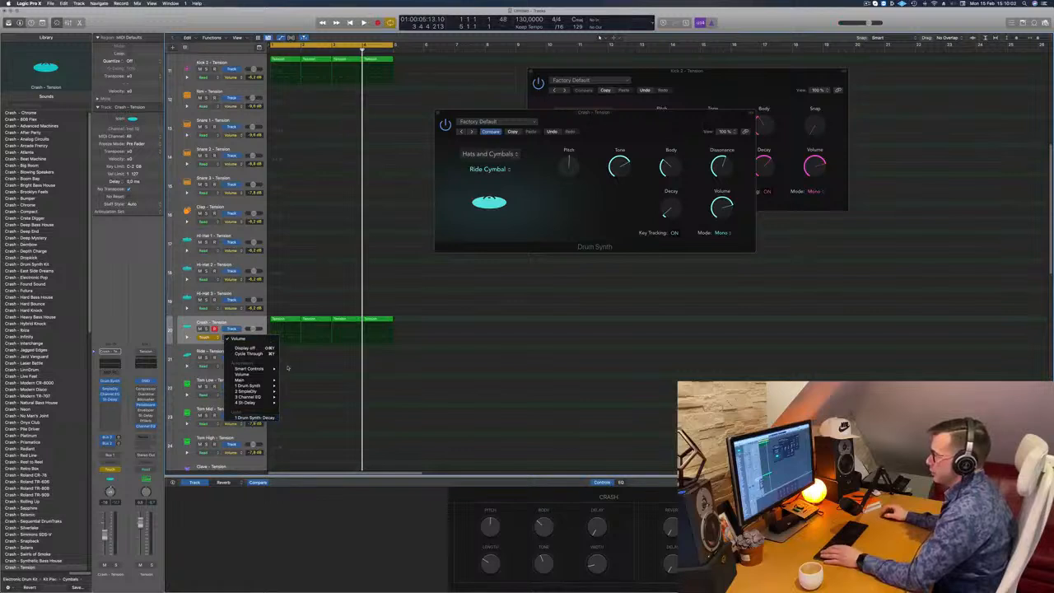
pyautogui.click(255, 417)
pyautogui.moveTo(360, 343); pyautogui.dragTo(270, 343)
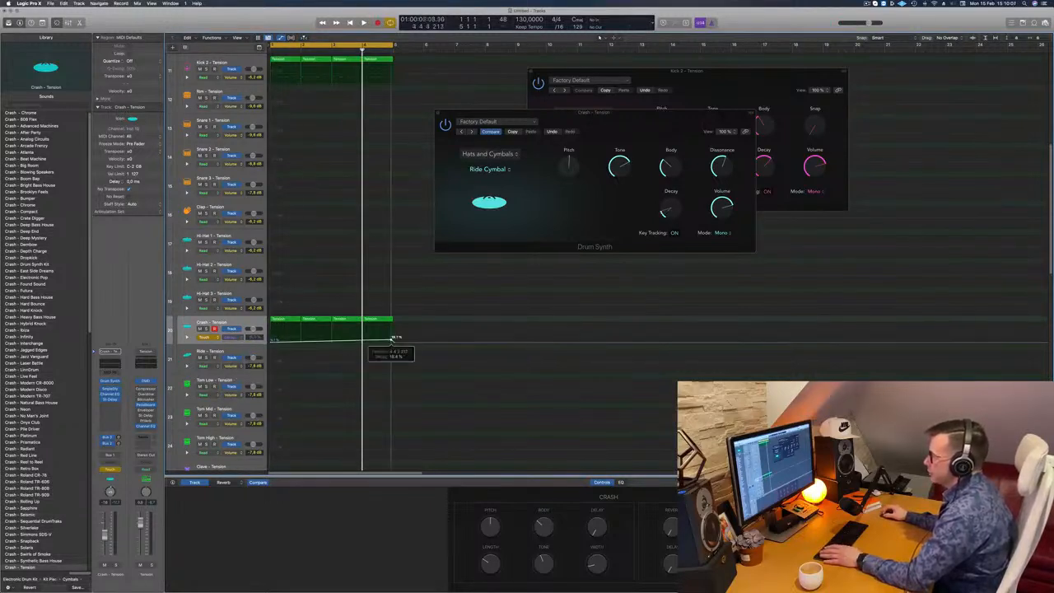
# - Switch the Crash automation mode to Read and raise the end point of the Decay ramp slightly while auditioning the loop
pyautogui.press('Return')
pyautogui.press('space')
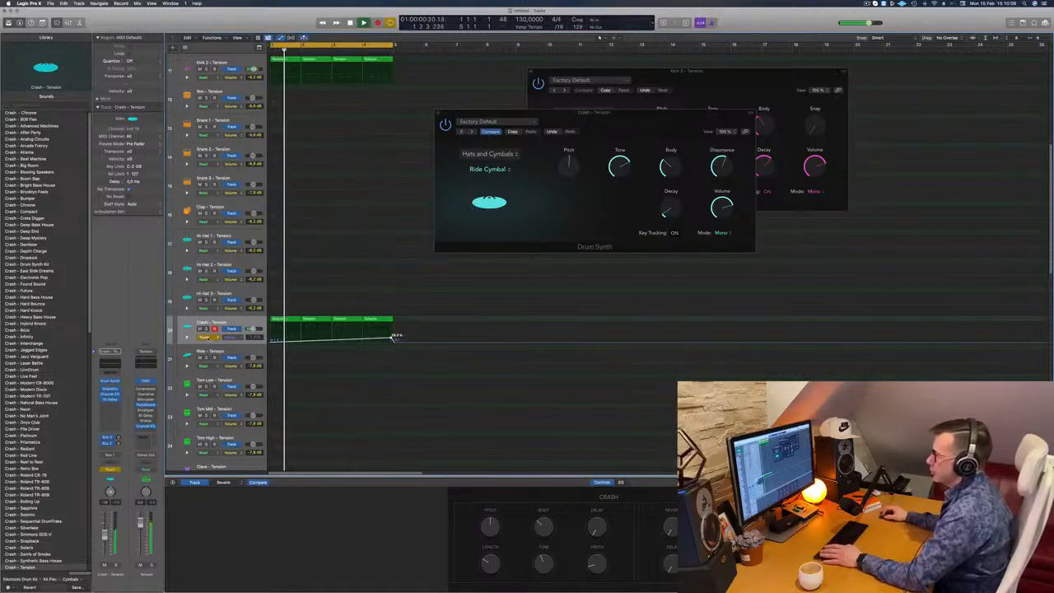
pyautogui.click(208, 338)
pyautogui.click(208, 330)
pyautogui.press('super+Left')
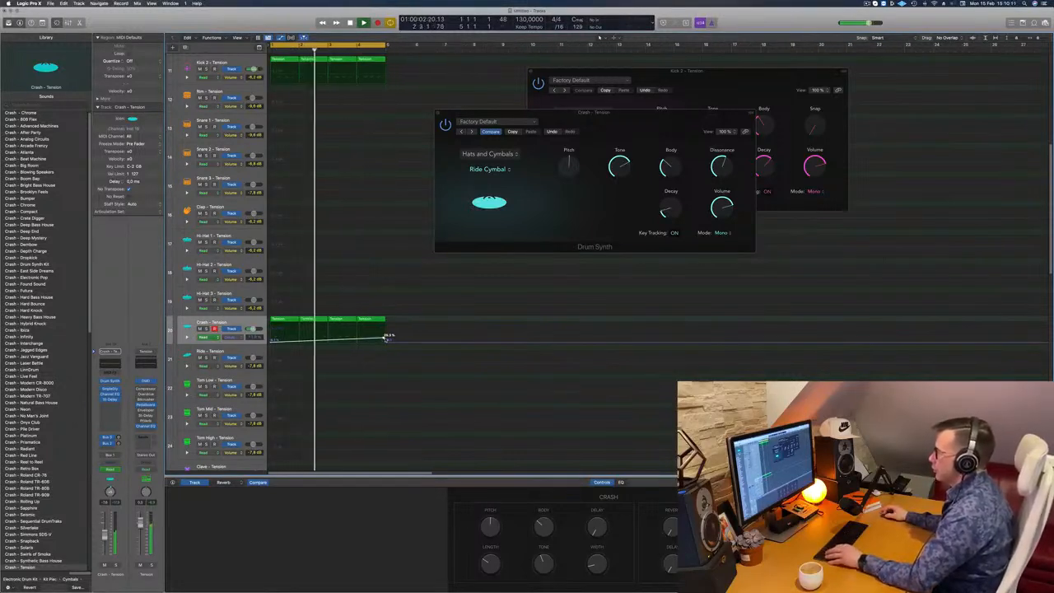
pyautogui.moveTo(385, 338); pyautogui.dragTo(388, 337)
pyautogui.press('super+Left')
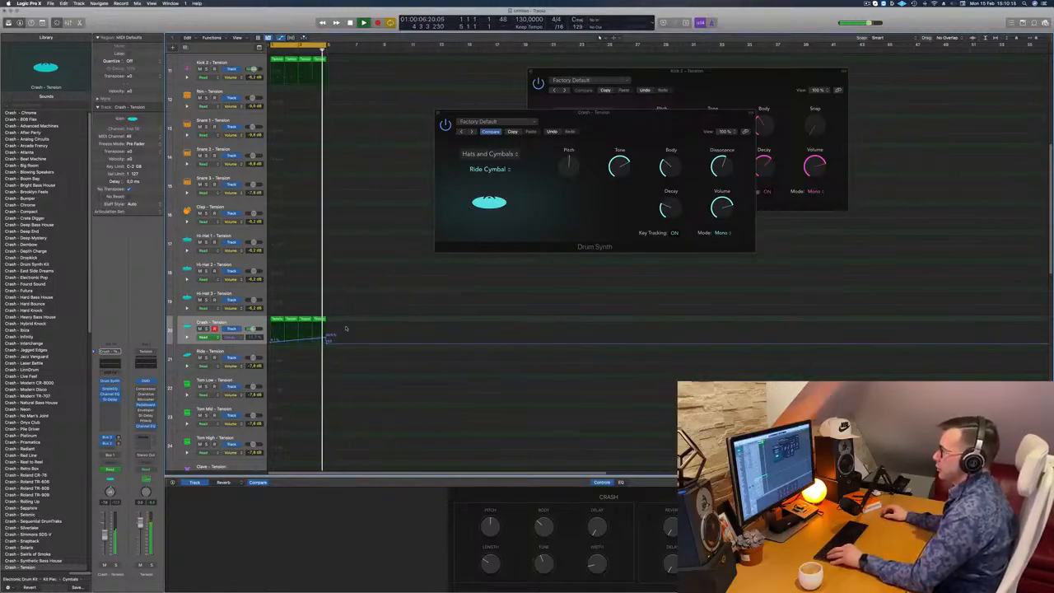
pyautogui.press('super+Left')
pyautogui.hscroll(-5, 358, 326)
pyautogui.press('space')
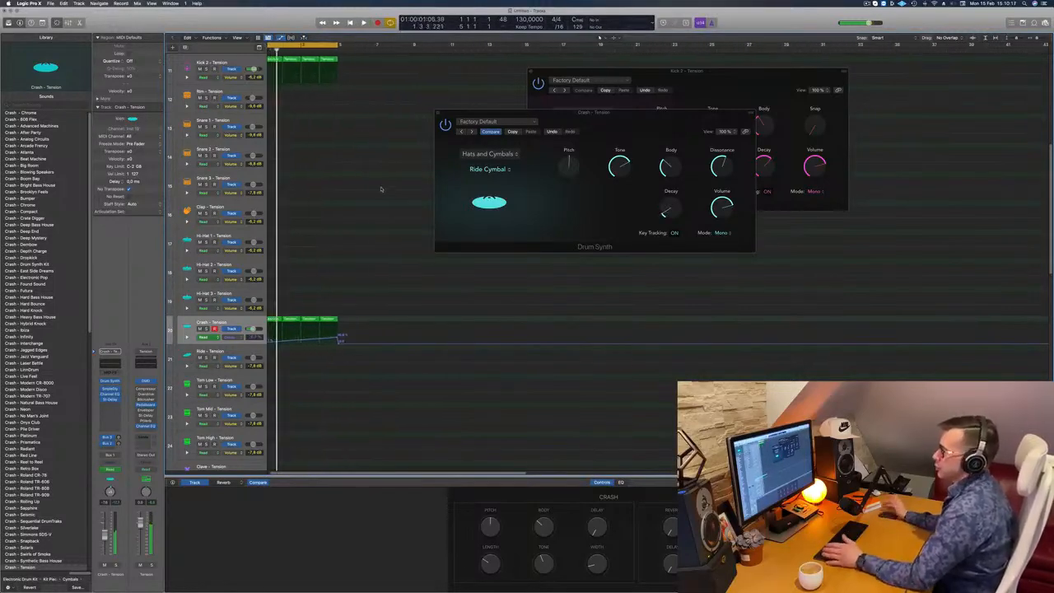
# - Hide the automation lanes and reduce the track height until all the Tension kit tracks fit in the arrangement
pyautogui.press('super+Up')
pyautogui.press('a')
pyautogui.press('super+Up')
pyautogui.press('super+Up')
pyautogui.press('super+Up')
pyautogui.press('super+Up')
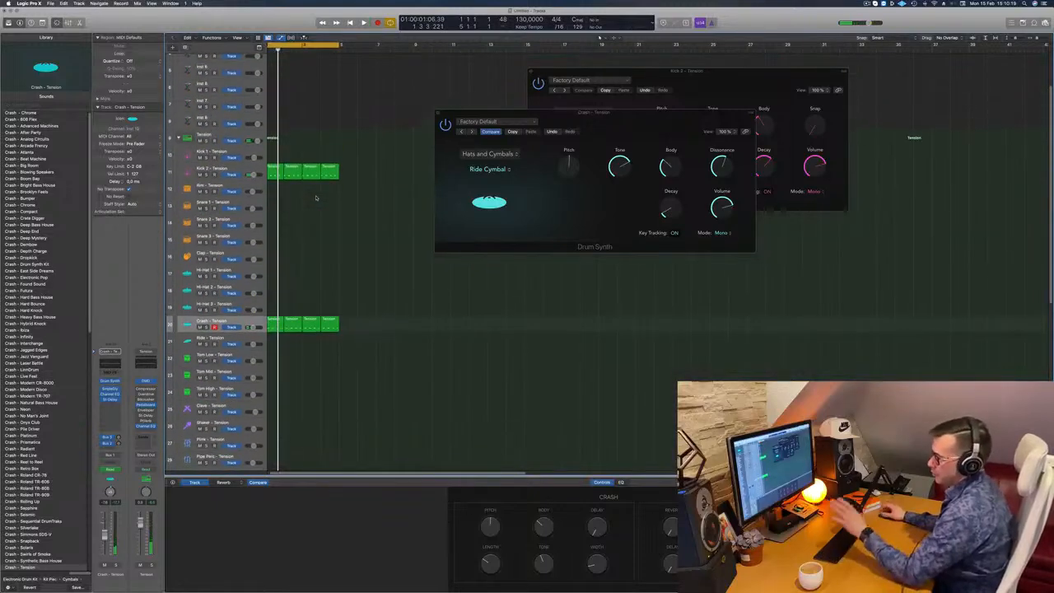
pyautogui.scroll(1, 338, 209)
pyautogui.press('super+Up')
pyautogui.press('super+Up')
pyautogui.press('super+Up')
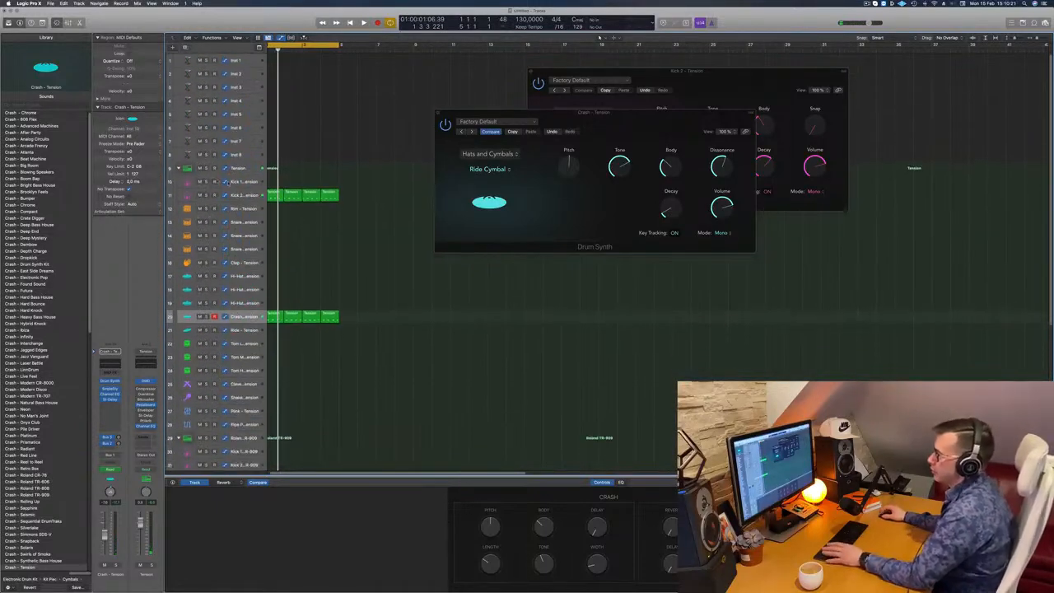
# - Select the Kick 2 track, add a third send to an unused bus, and close the Crash Drum Synth window
pyautogui.press('space')
pyautogui.click(245, 195)
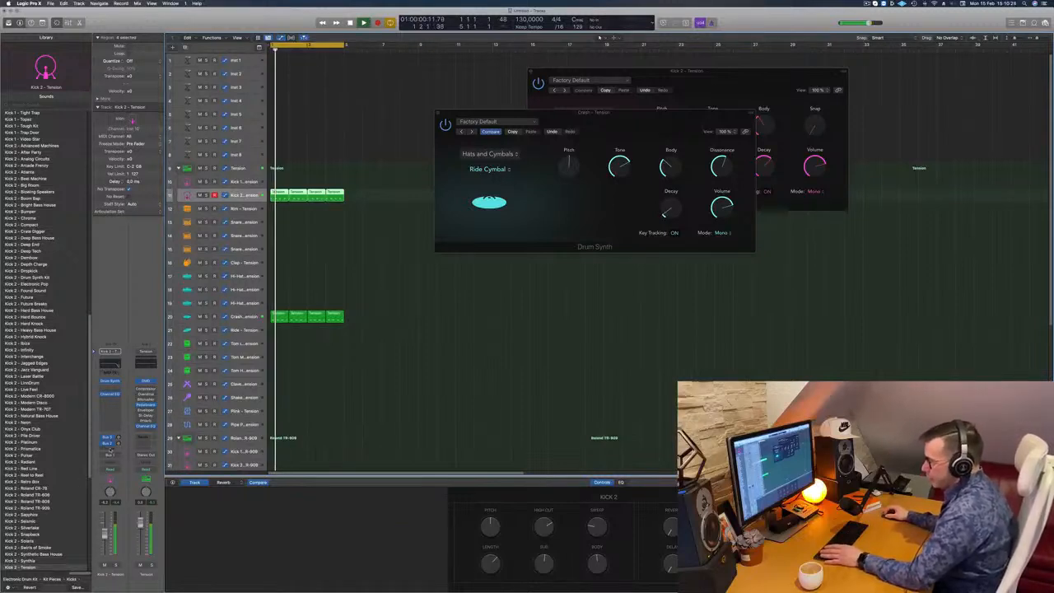
pyautogui.click(109, 449)
pyautogui.moveTo(113, 458)
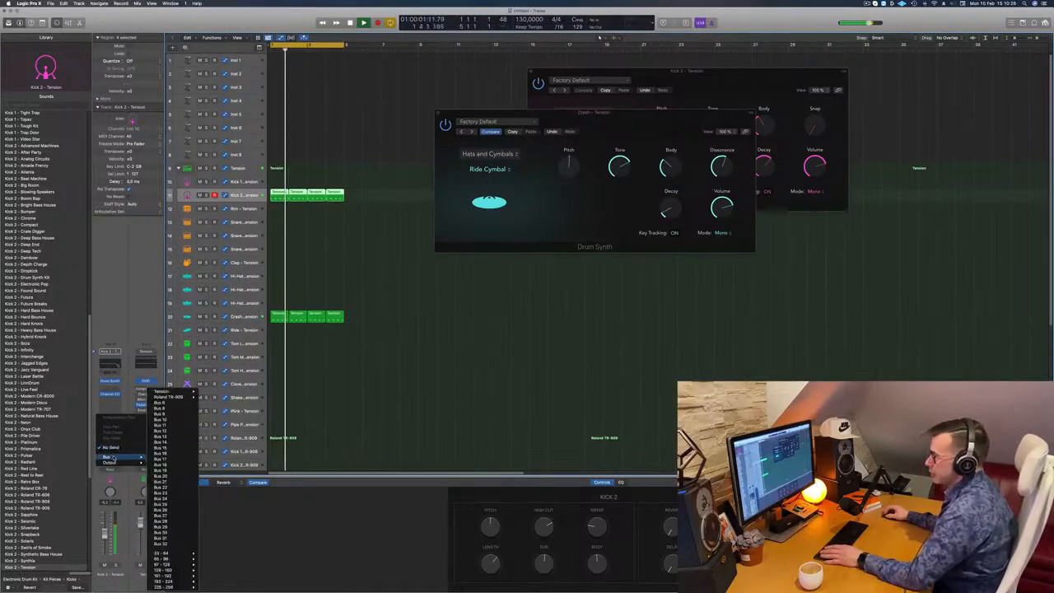
pyautogui.click(165, 402)
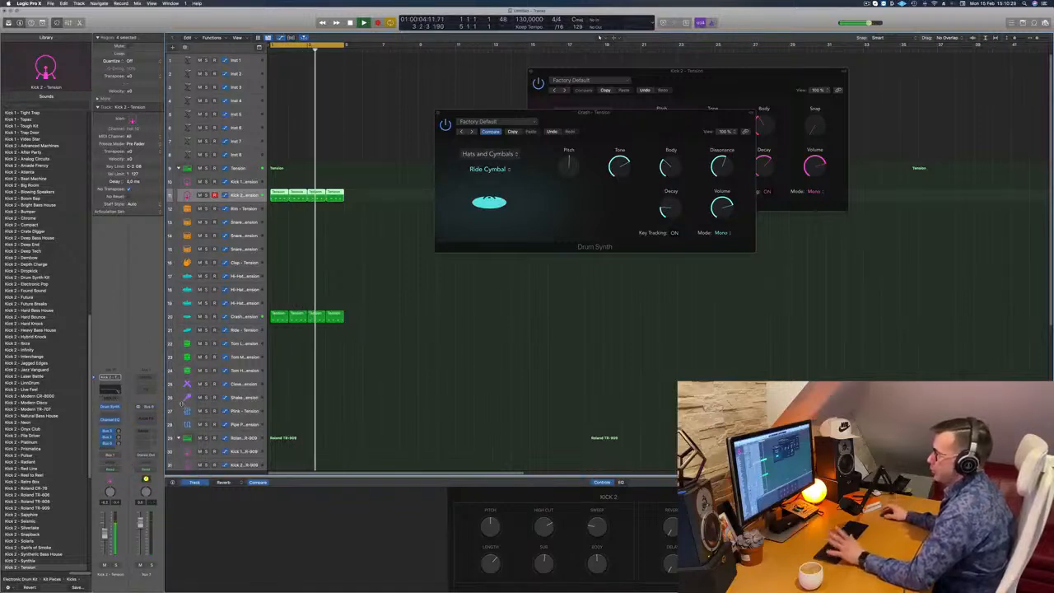
pyautogui.moveTo(515, 120); pyautogui.dragTo(592, 109)
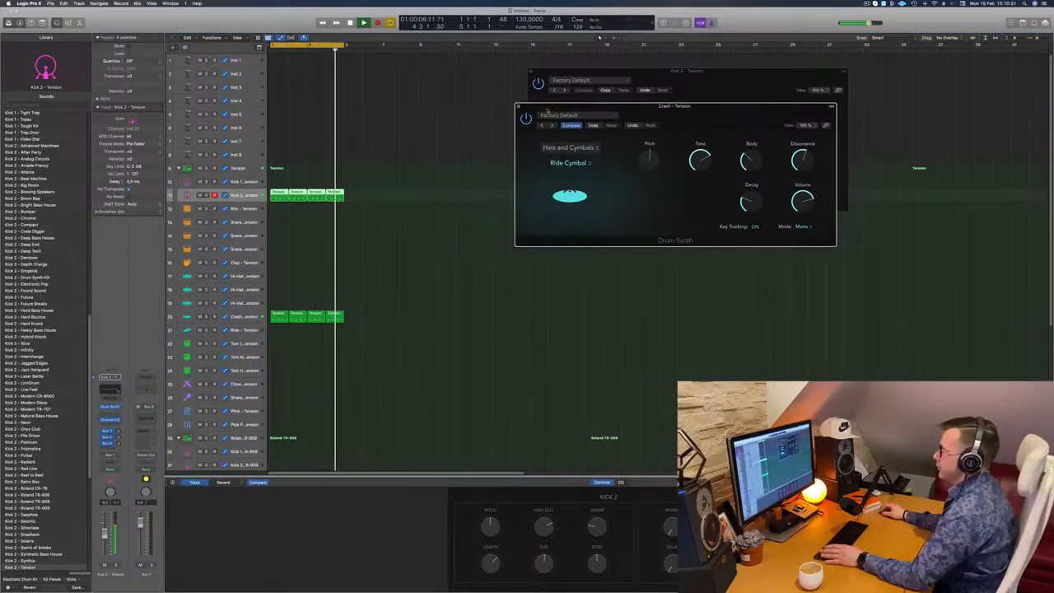
pyautogui.click(515, 104)
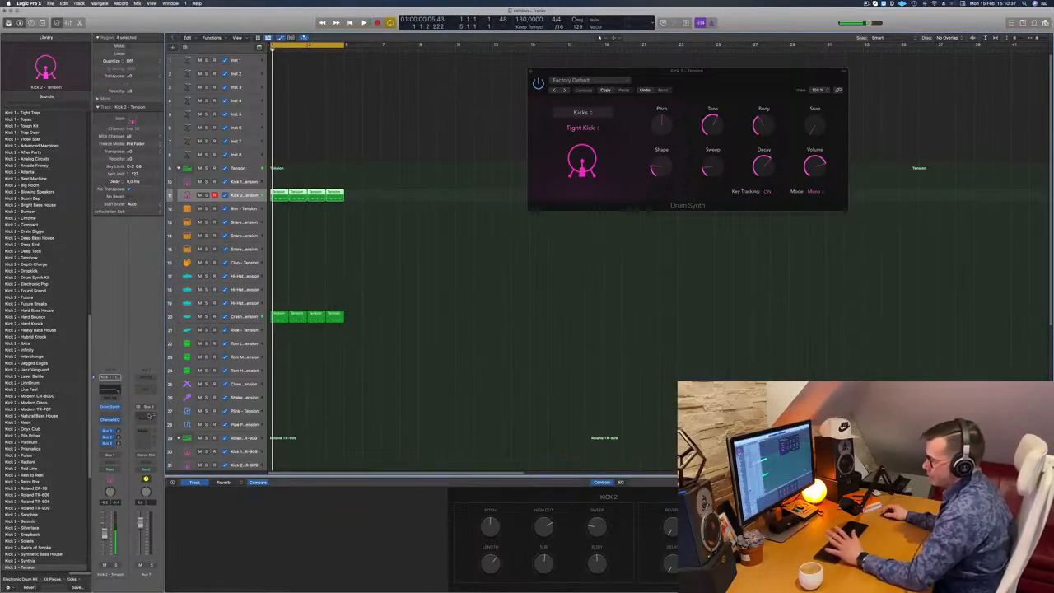
# - Insert the ChromaVerb reverb on the Aux 7 channel fed by the new Kick 2 send
pyautogui.click(146, 432)
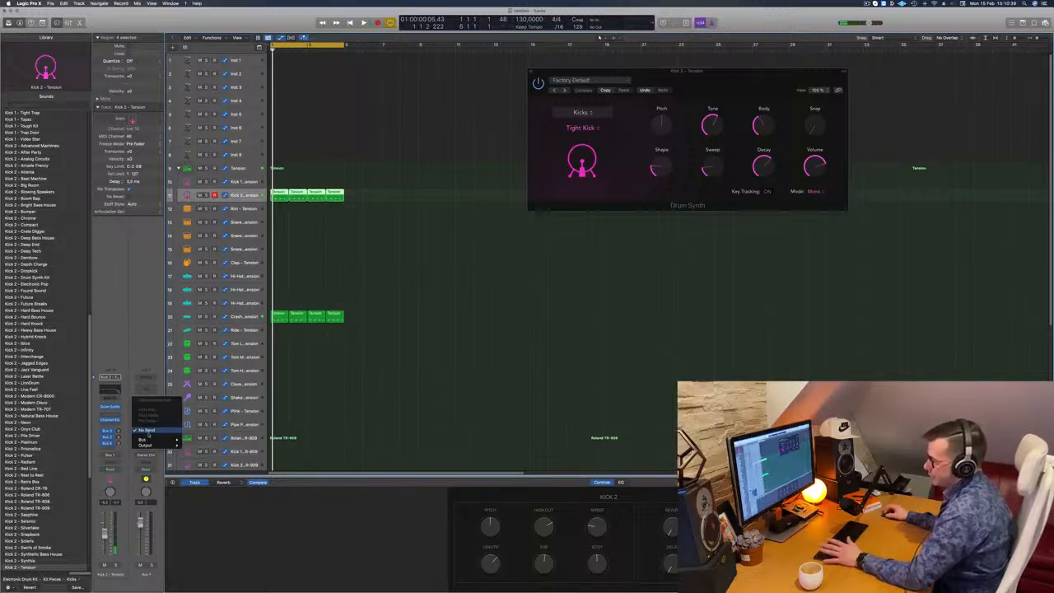
pyautogui.click(147, 431)
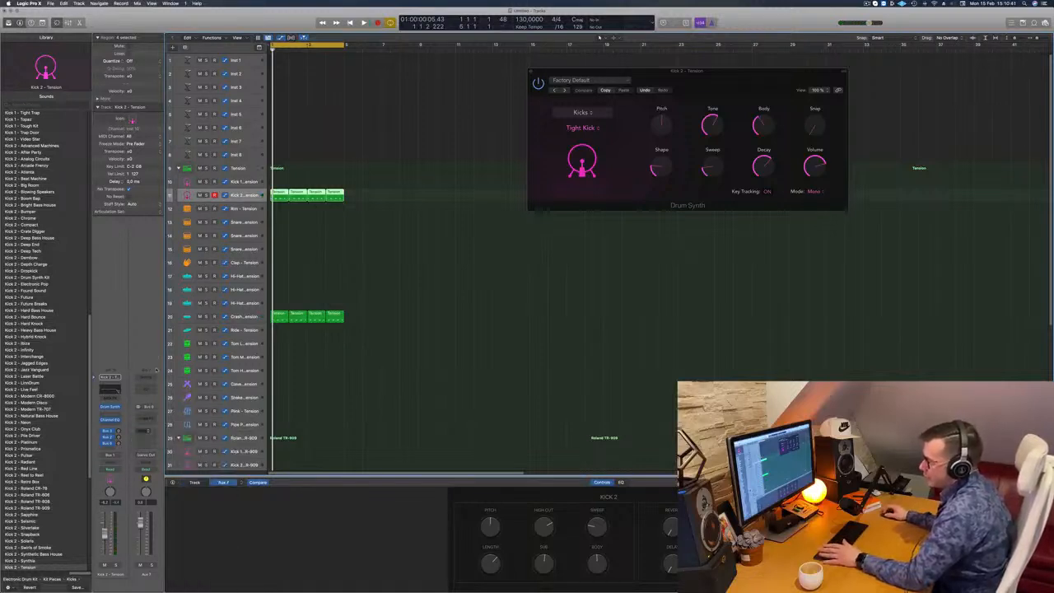
pyautogui.click(150, 419)
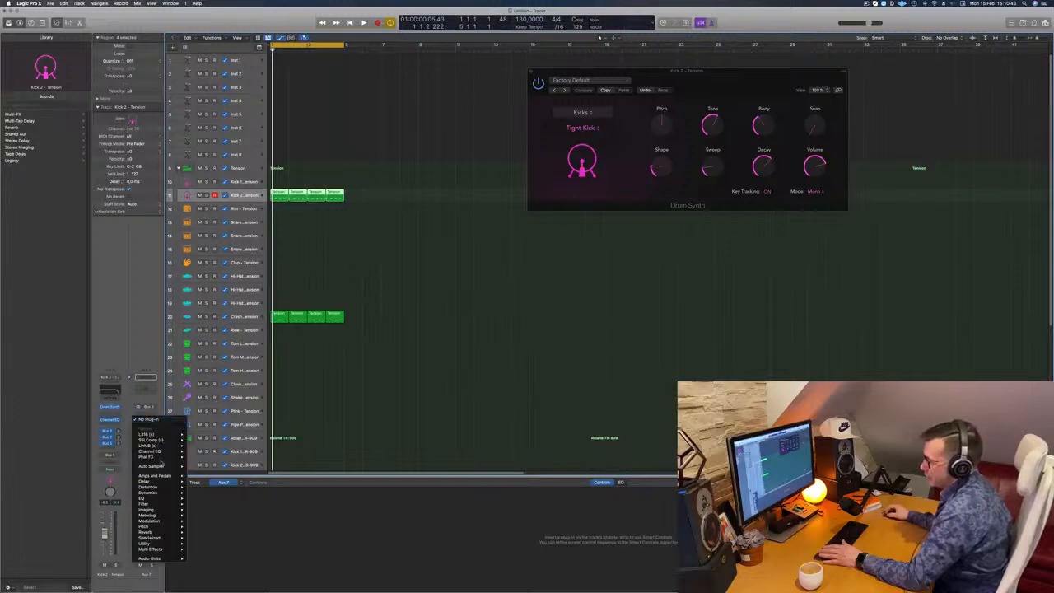
pyautogui.moveTo(171, 503)
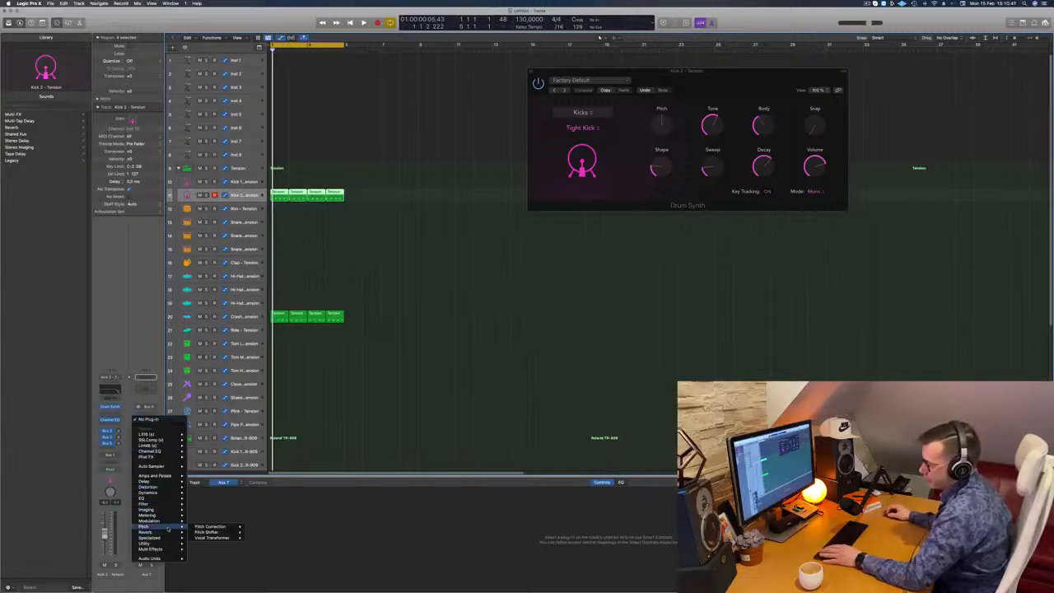
pyautogui.click(253, 533)
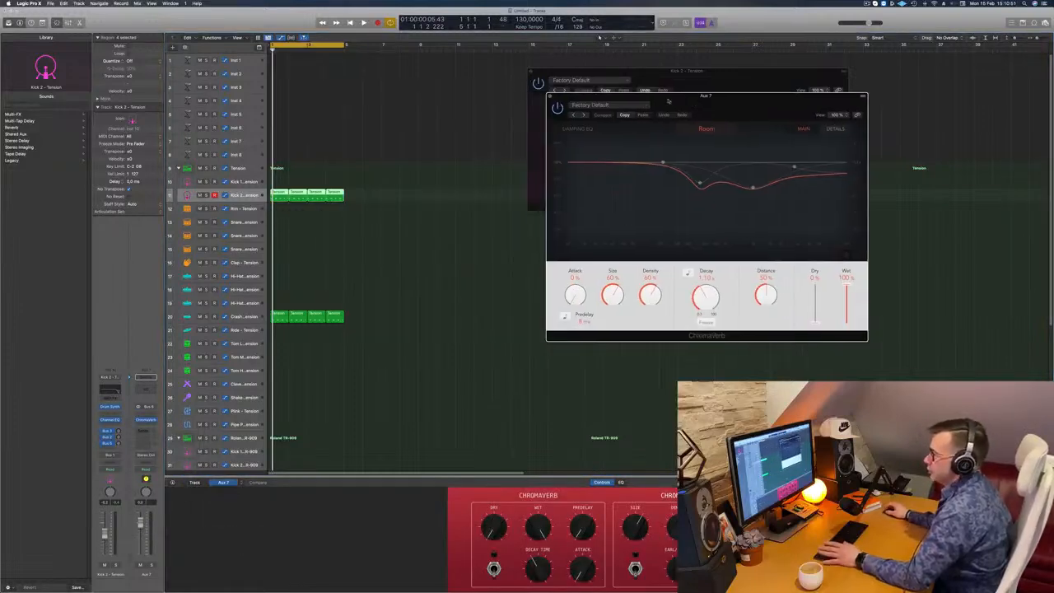
# - Audition the loop, set ChromaVerb Size to 23%, Density to 51% and Distance to 0%, and compare with the reverb bypassed
pyautogui.press('space')
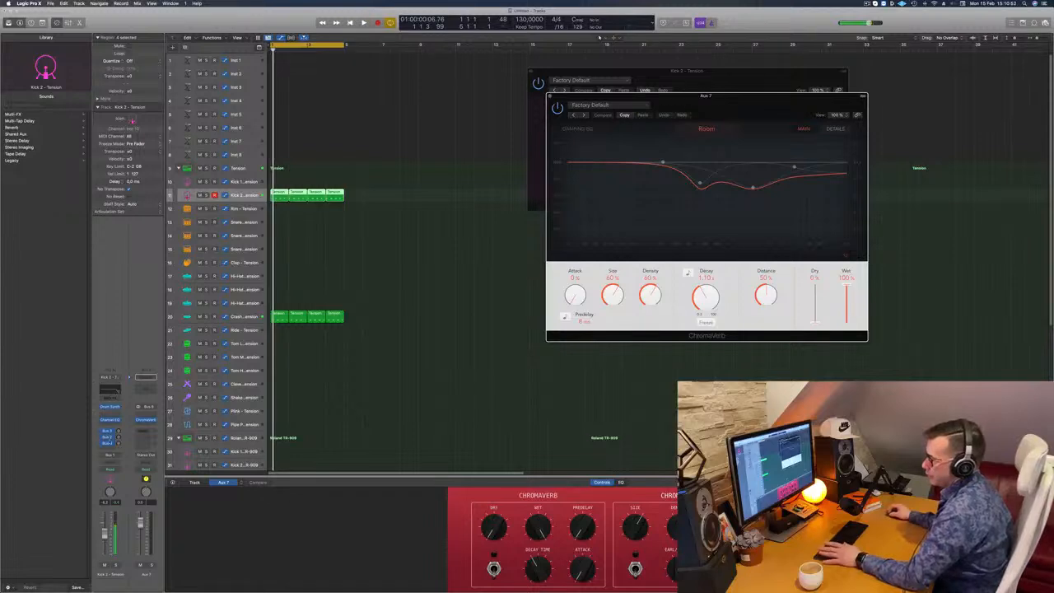
pyautogui.press('space')
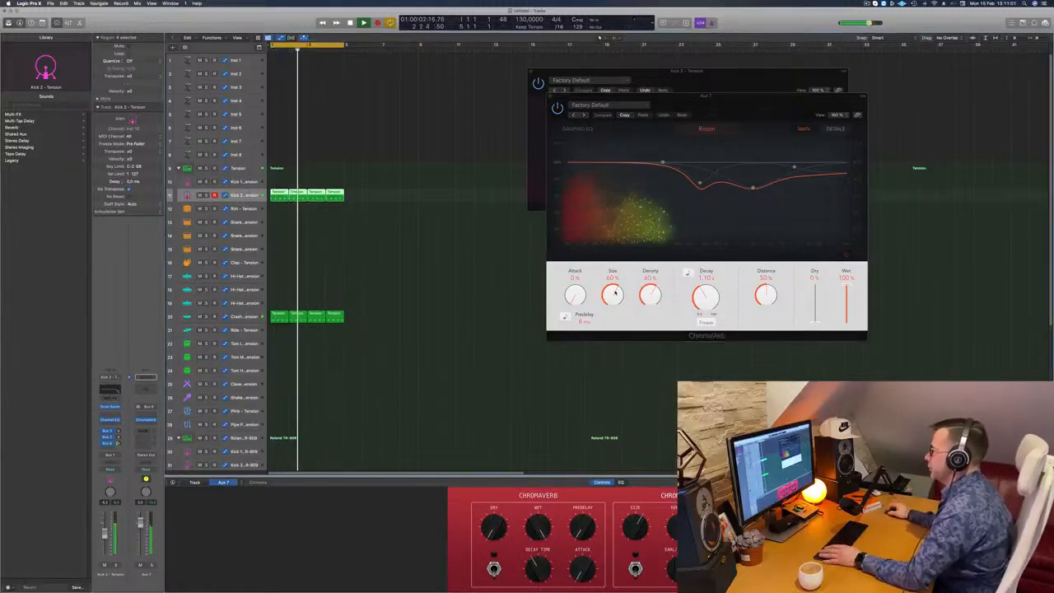
pyautogui.moveTo(622, 292); pyautogui.dragTo(661, 300)
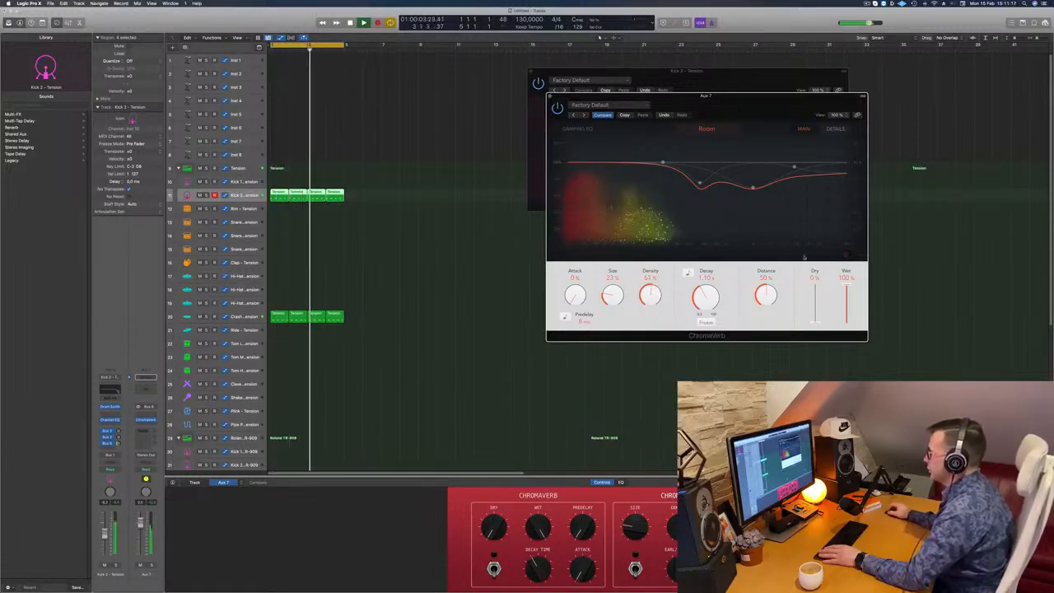
pyautogui.moveTo(771, 299)
pyautogui.mouseDown()
pyautogui.moveTo(774, 343)
pyautogui.moveTo(766, 292)
pyautogui.mouseUp()
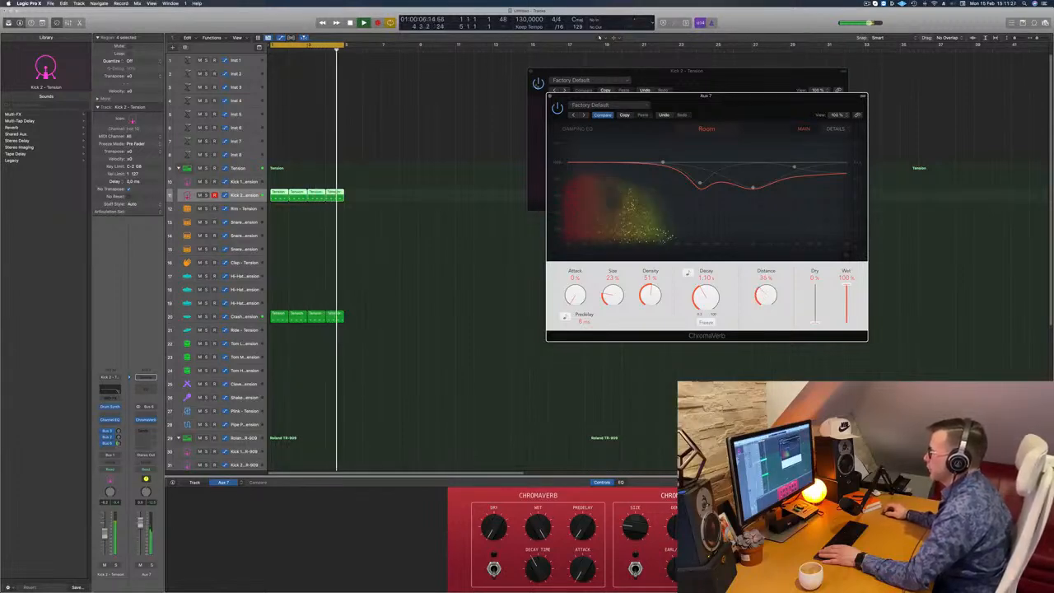
pyautogui.click(558, 108)
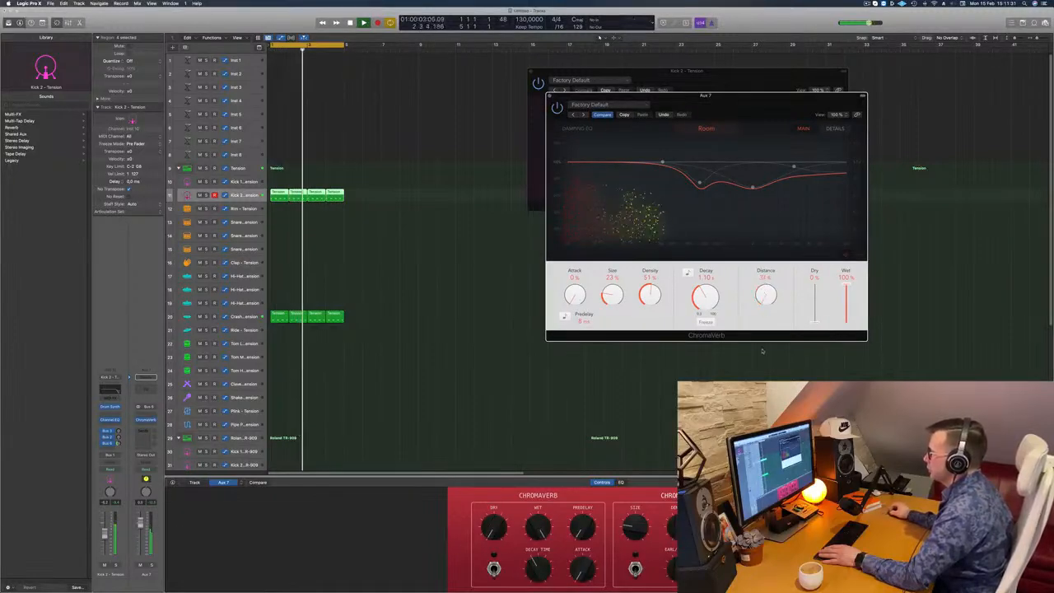
pyautogui.click(558, 107)
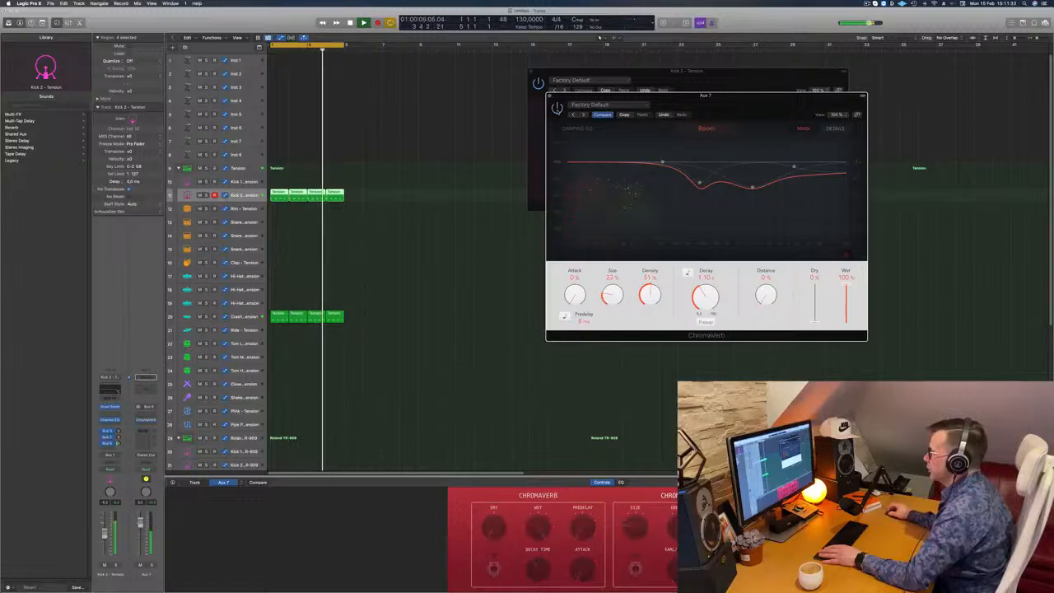
pyautogui.click(557, 109)
# - Raise the ChromaVerb Distance to 13% while the loop plays and close the reverb window
pyautogui.moveTo(690, 105); pyautogui.dragTo(653, 69)
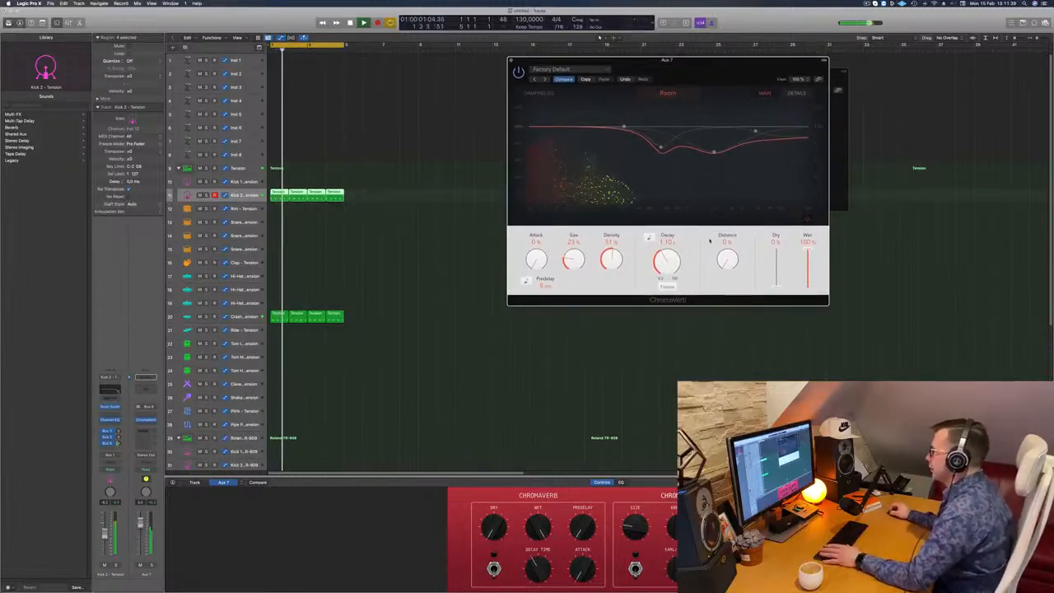
pyautogui.moveTo(727, 247)
pyautogui.mouseDown()
pyautogui.moveTo(738, 174)
pyautogui.moveTo(728, 266)
pyautogui.mouseUp()
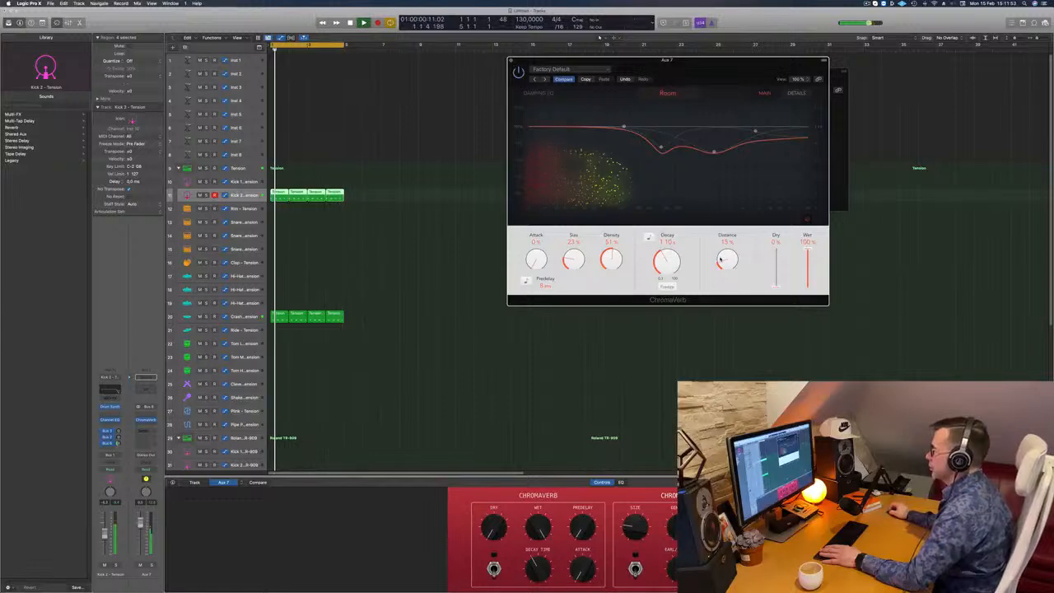
pyautogui.press('space')
pyautogui.press('space')
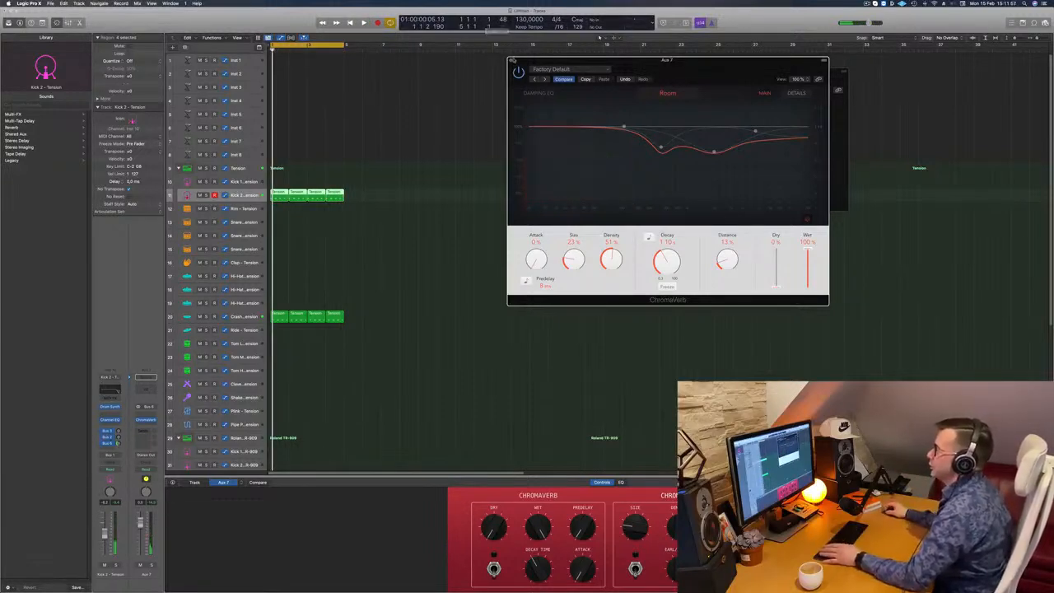
pyautogui.click(510, 60)
pyautogui.press('space')
# - Copy the first Crash region to the first Tension Hi-Hat track at bar 1 and open it in the Piano Roll
pyautogui.scroll(-2, 335, 279)
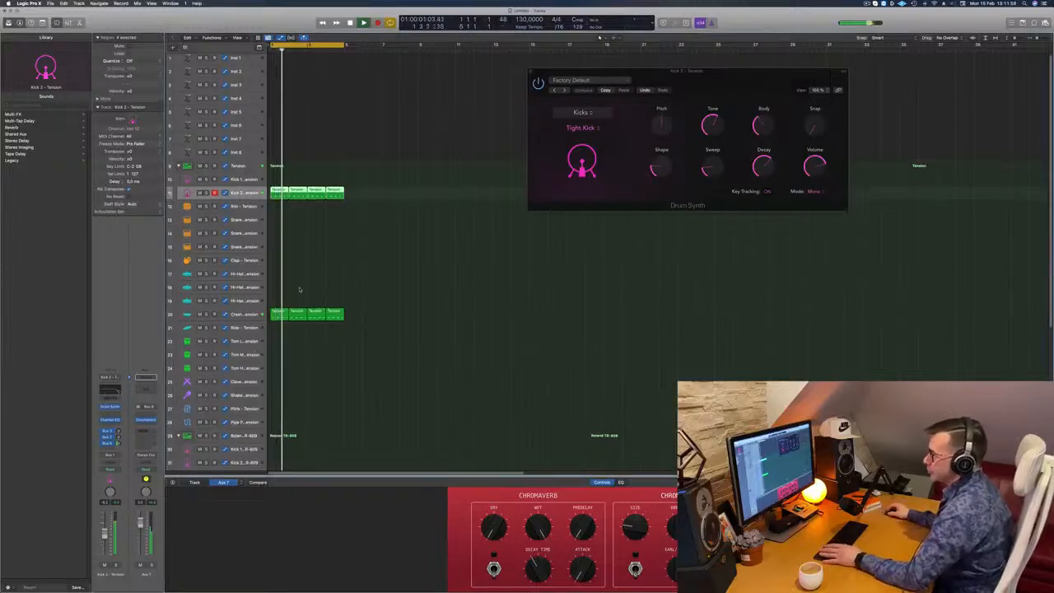
pyautogui.scroll(-2, 337, 279)
pyautogui.scroll(-1, 346, 274)
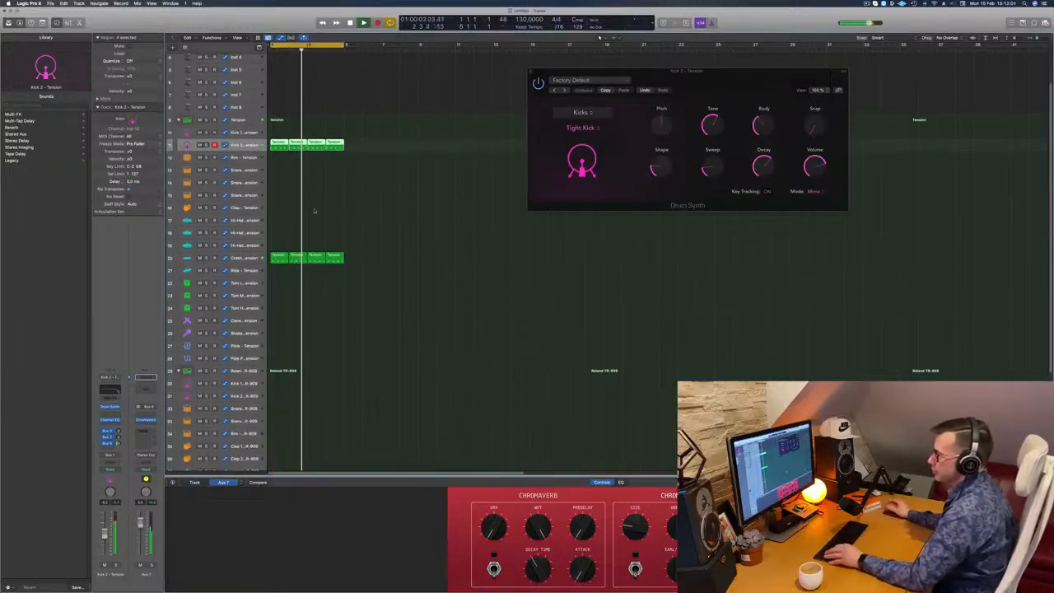
pyautogui.click(281, 258)
pyautogui.moveTo(281, 253); pyautogui.dragTo(280, 219)
pyautogui.doubleClick(280, 219)
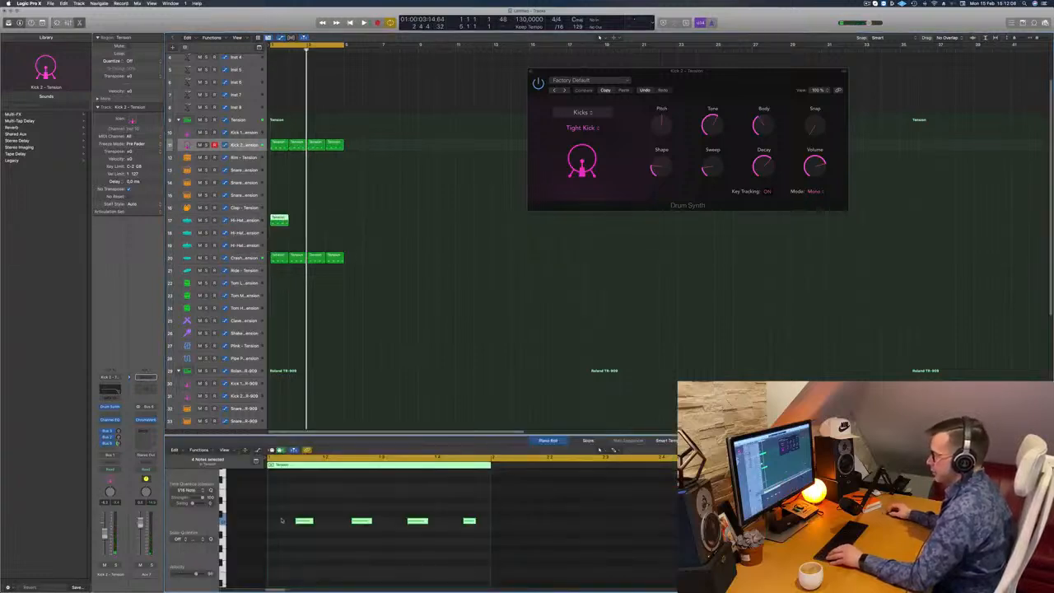
# - Duplicate the hi-hat notes until every sixteenth of the bar is filled, and play the loop
pyautogui.moveTo(281, 516); pyautogui.dragTo(473, 549)
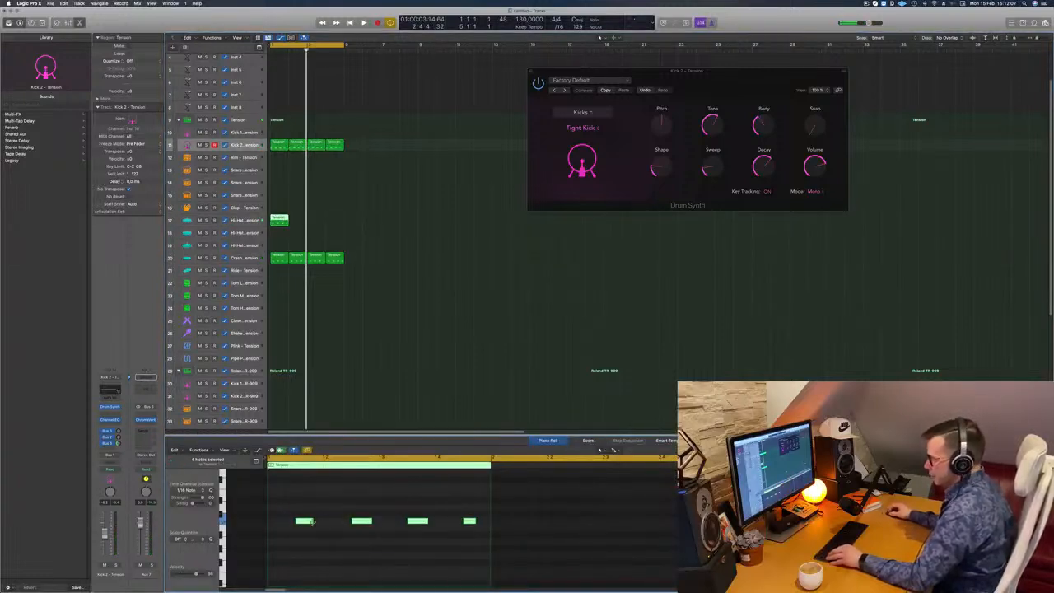
pyautogui.moveTo(301, 522)
pyautogui.mouseDown()
pyautogui.moveTo(273, 526)
pyautogui.moveTo(287, 527)
pyautogui.mouseUp()
pyautogui.press('space')
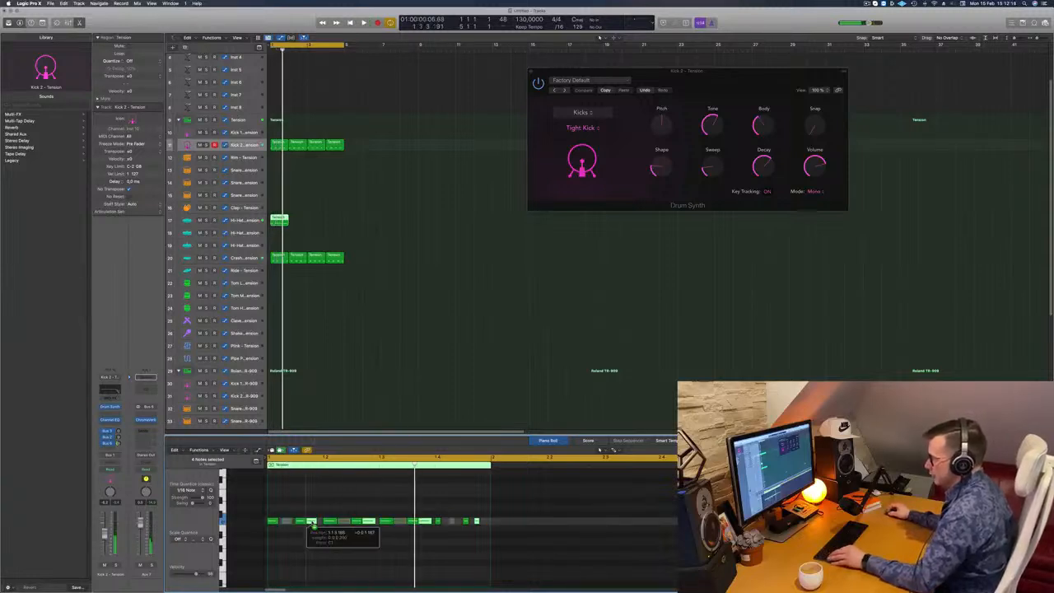
# - Copy the one-bar hi-hat region along its track to fill all four bars of the loop
pyautogui.moveTo(284, 223); pyautogui.dragTo(320, 221)
pyautogui.keyDown('shift'); pyautogui.click(280, 219); pyautogui.keyUp('shift')
pyautogui.scroll(-5, 367, 245)
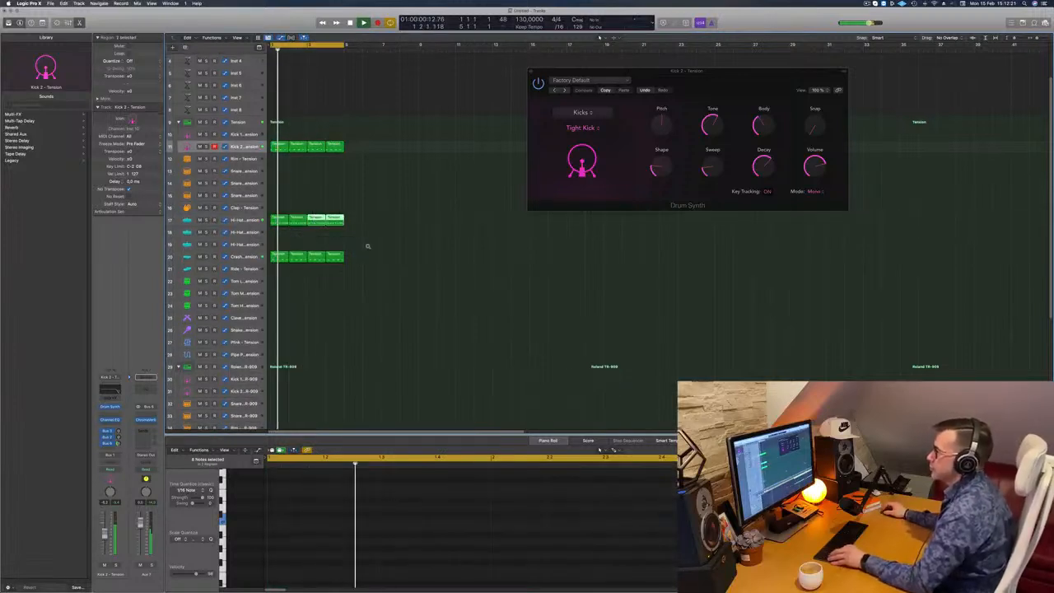
# - Move the first Tension Kick 2 region to the Roland TR-909 Kick 2 track and delete all but its first note
pyautogui.scroll(-2, 368, 239)
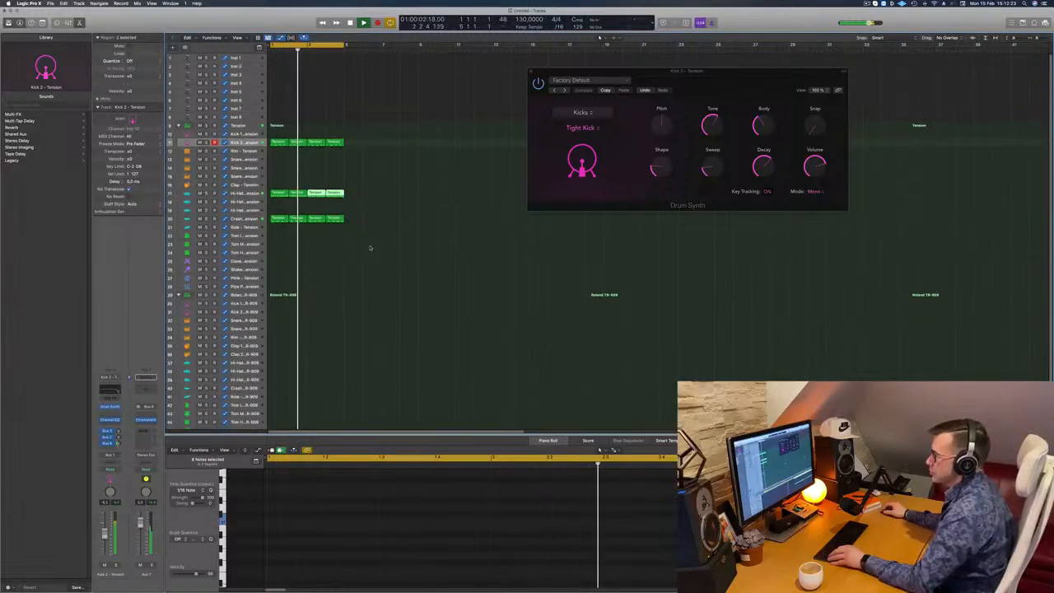
pyautogui.click(279, 143)
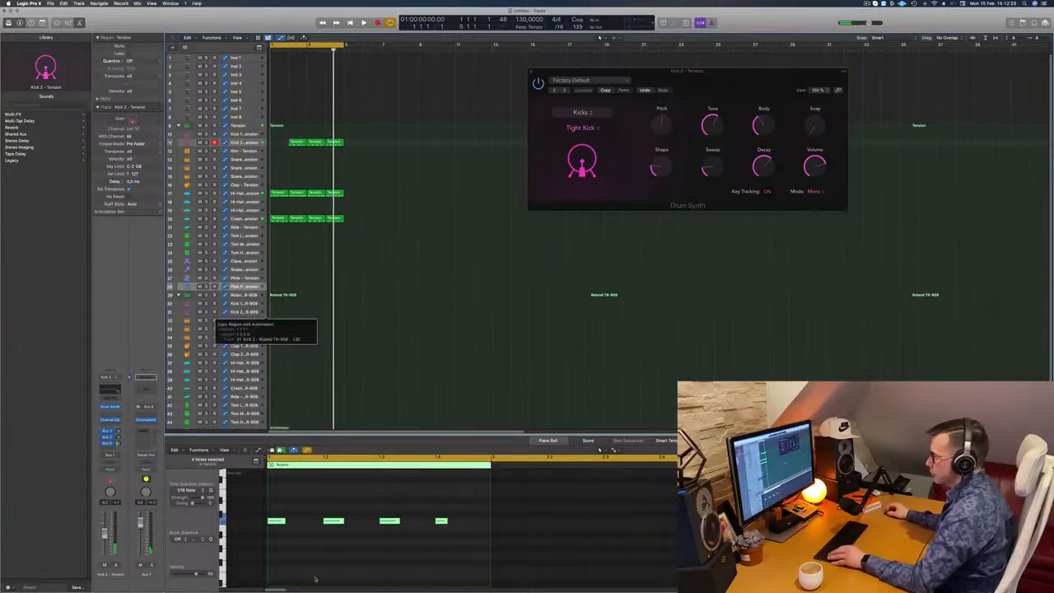
pyautogui.moveTo(317, 512); pyautogui.dragTo(478, 539)
pyautogui.press('Delete')
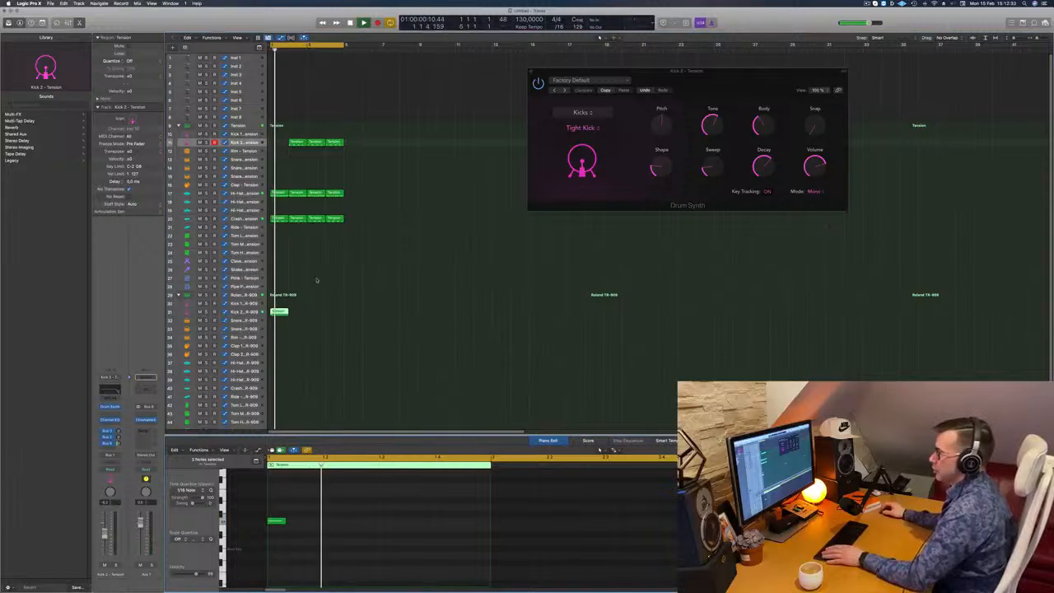
# - Copy the second Tension Kick 2 region back to bar 1 and repeat the TR-909 kick region across four bars
pyautogui.click(296, 143)
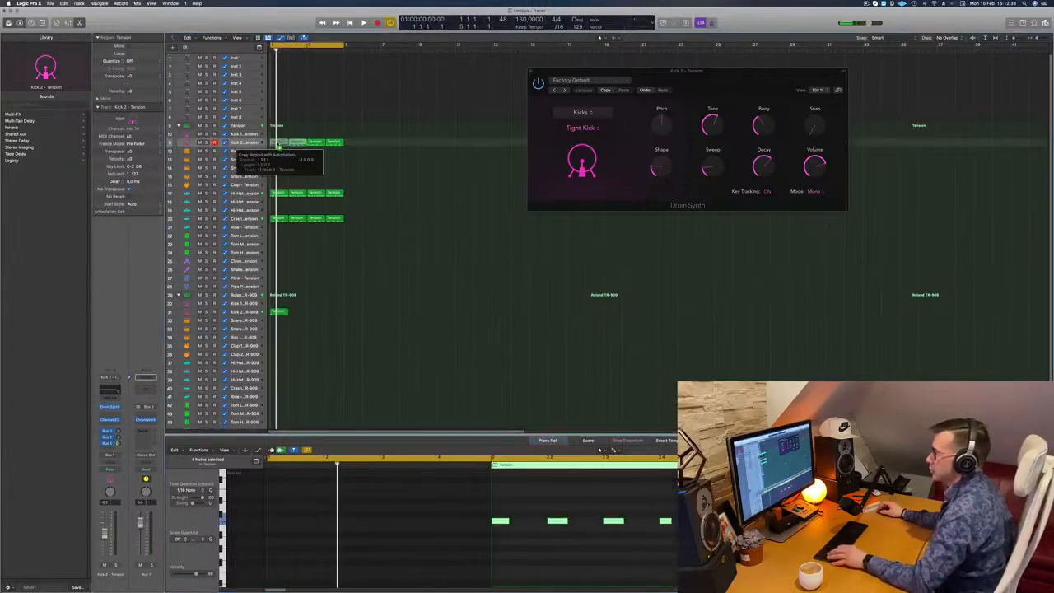
pyautogui.moveTo(279, 147); pyautogui.dragTo(278, 145)
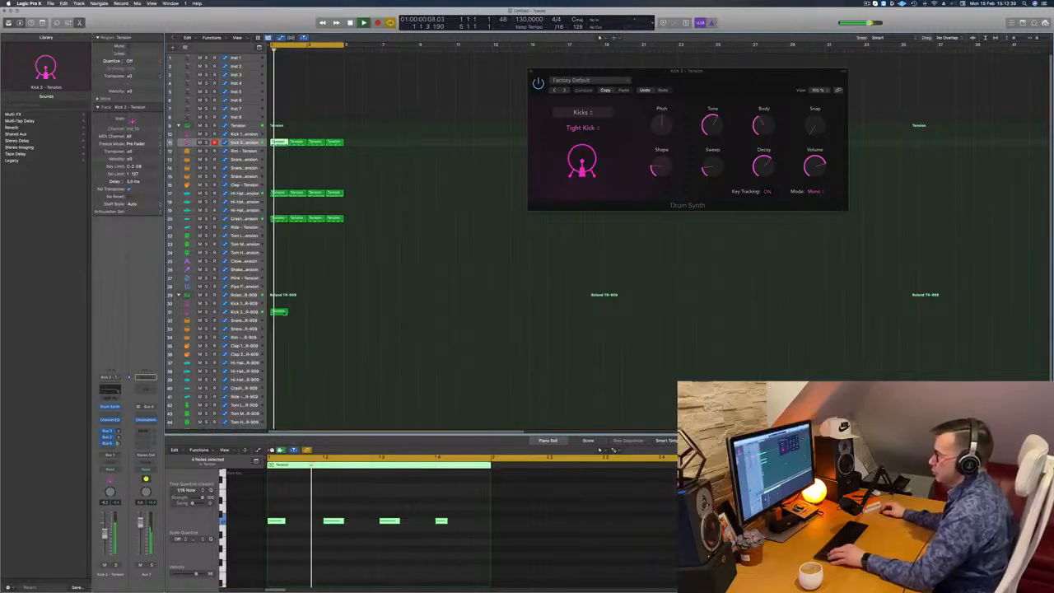
pyautogui.moveTo(280, 312); pyautogui.dragTo(327, 319)
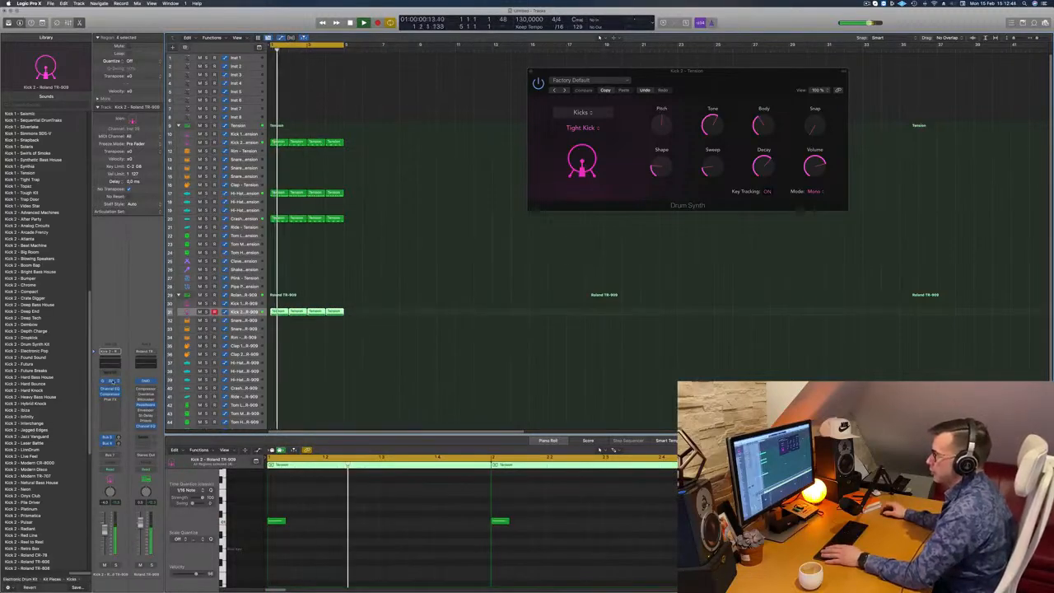
# - Open the Quick Sampler of the TR-909 Kick 2 track to view its kick sample, and close it again
pyautogui.click(112, 381)
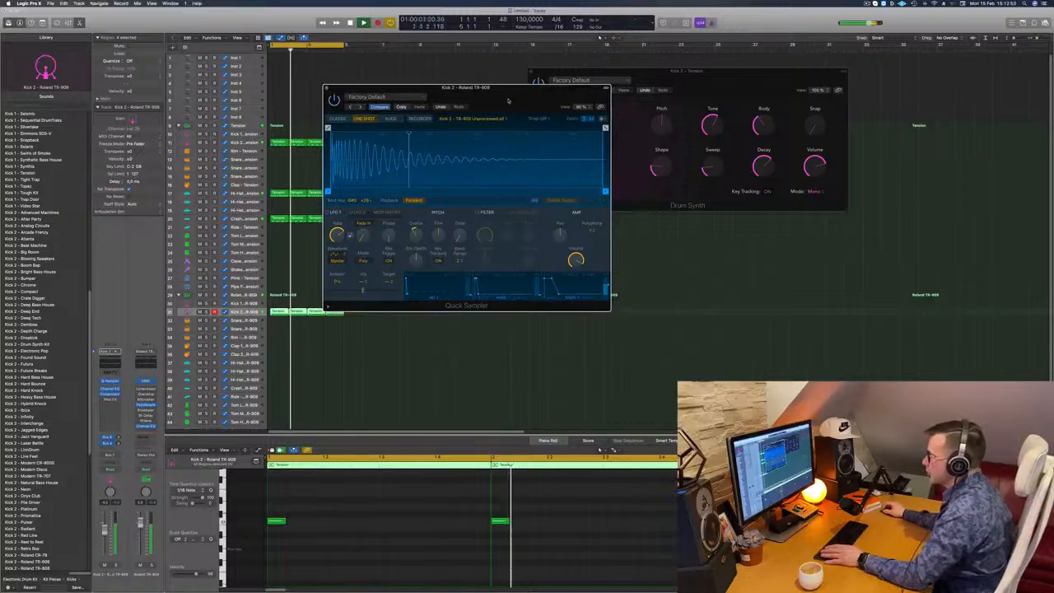
pyautogui.moveTo(508, 100); pyautogui.dragTo(630, 159)
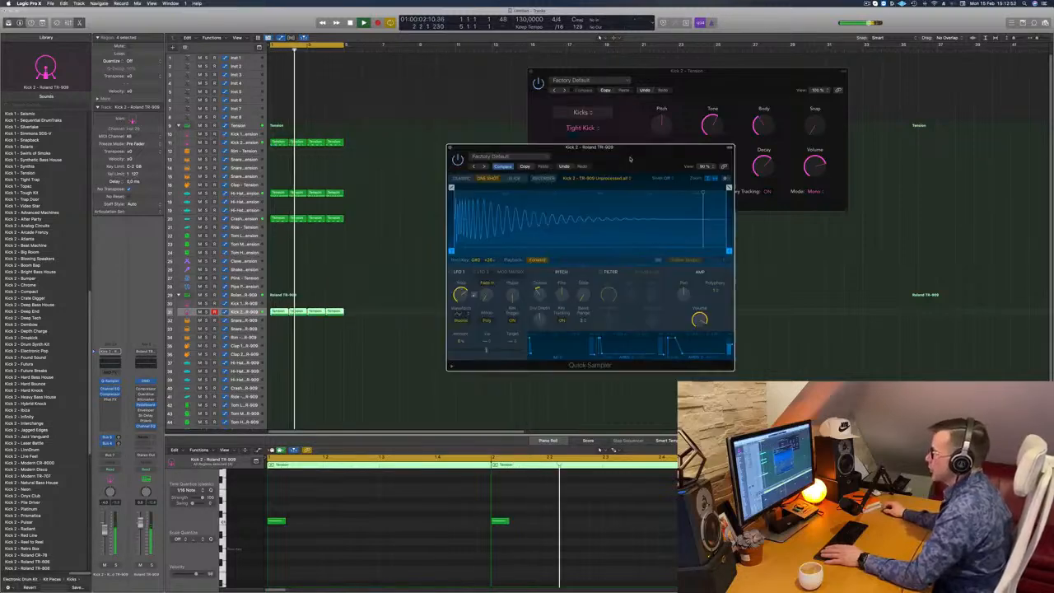
pyautogui.click(451, 149)
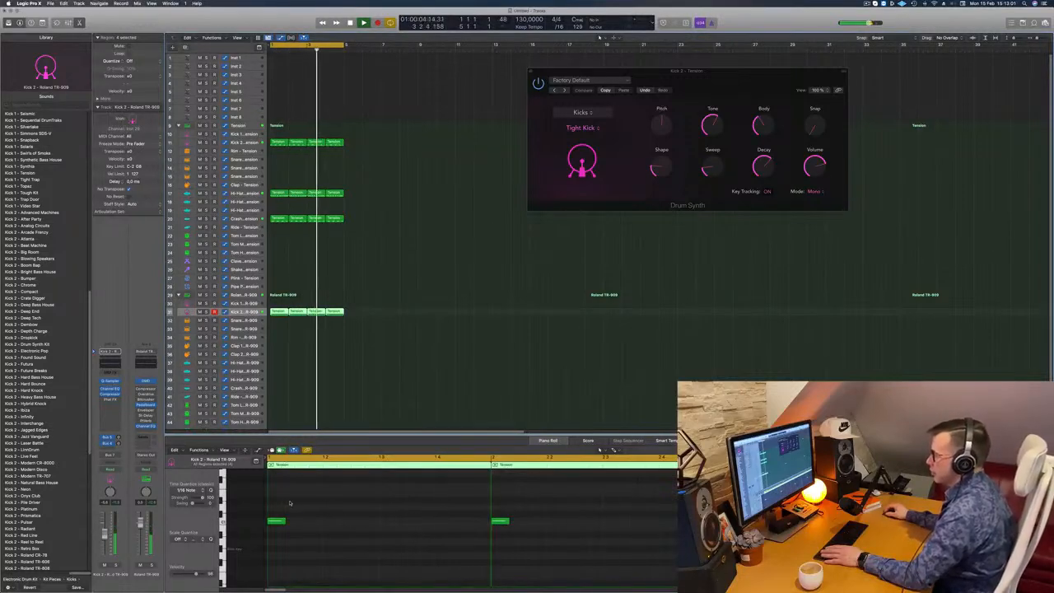
# - Select the four TR-909 Kick 2 regions and move their notes to the offbeat of beat 4 in each bar
pyautogui.press('super+a')
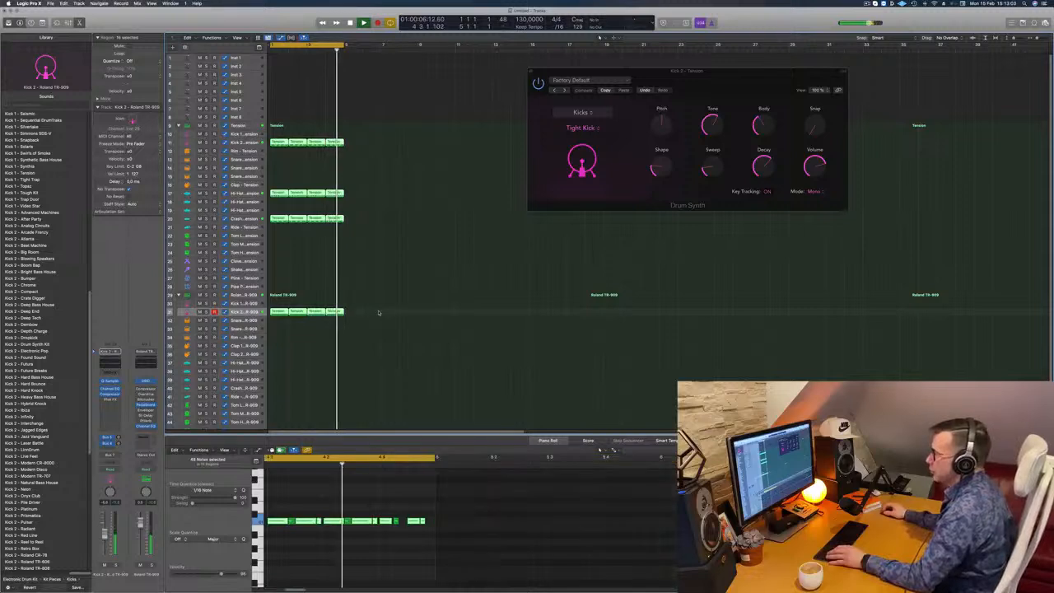
pyautogui.moveTo(379, 312); pyautogui.dragTo(278, 313)
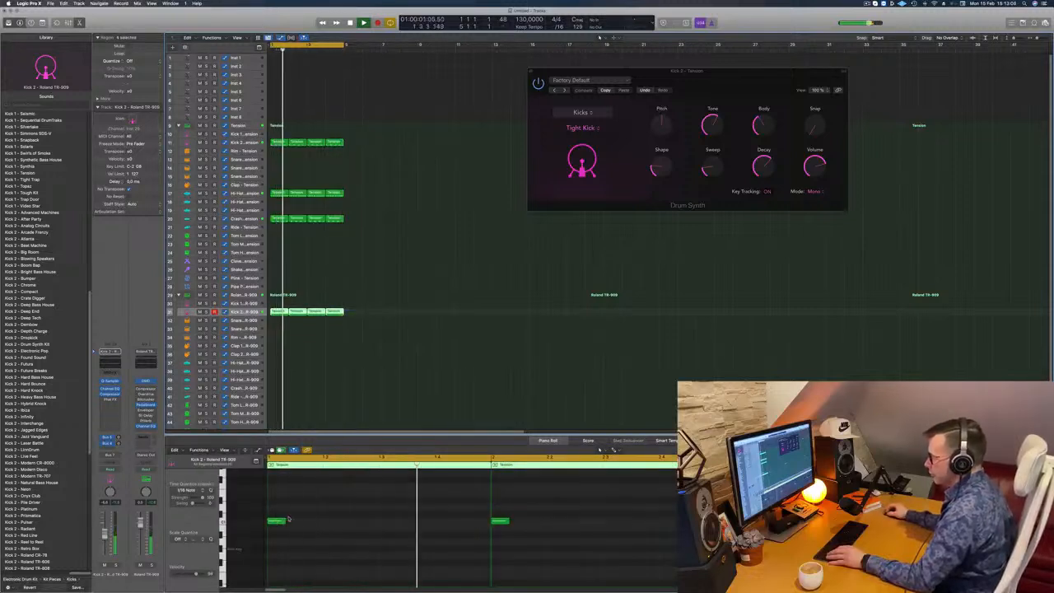
pyautogui.click(315, 525)
pyautogui.press('super+a')
pyautogui.moveTo(279, 521); pyautogui.dragTo(488, 522)
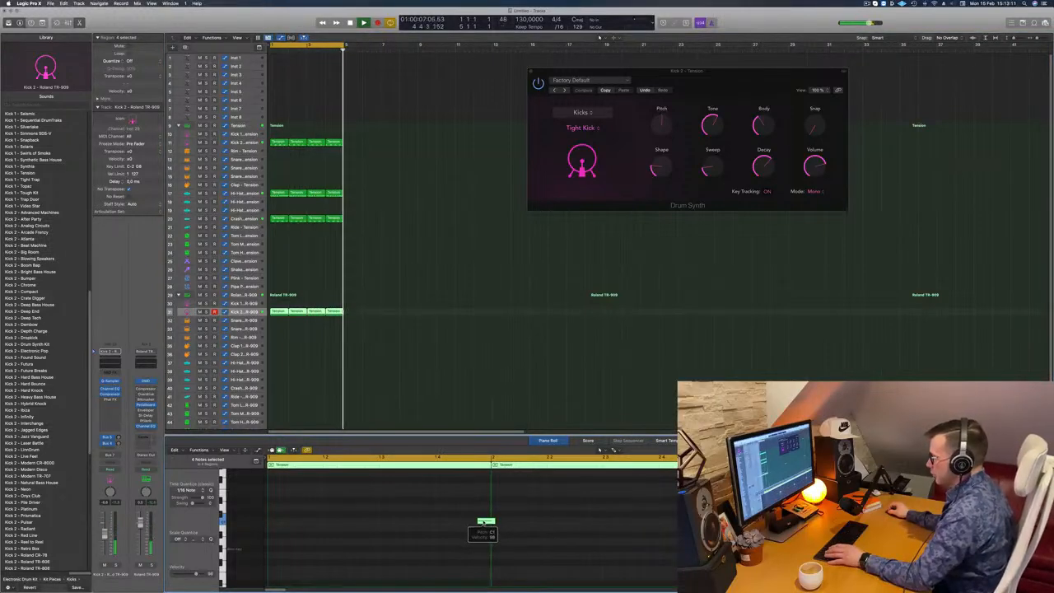
pyautogui.moveTo(478, 523); pyautogui.dragTo(471, 523)
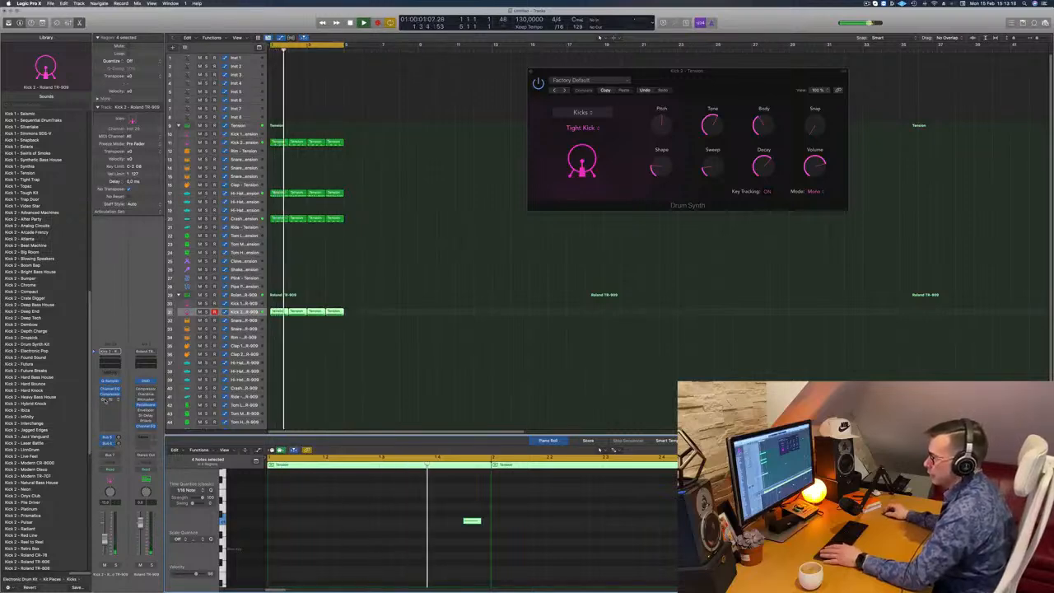
# - Replace the Phat FX insert on the TR-909 Kick 2 channel with the Overdrive distortion effect
pyautogui.click(110, 401)
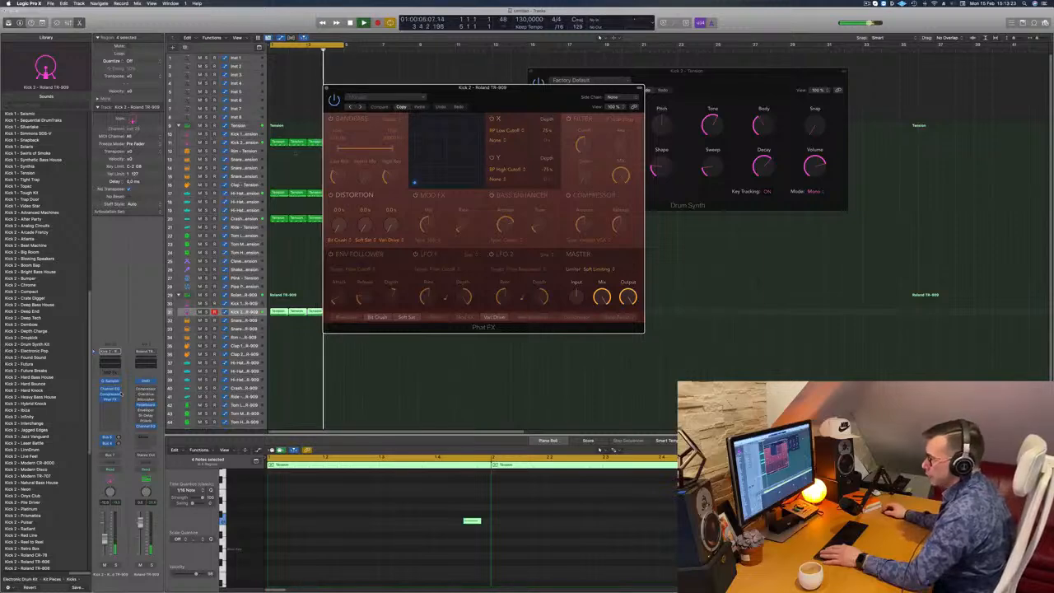
pyautogui.click(118, 400)
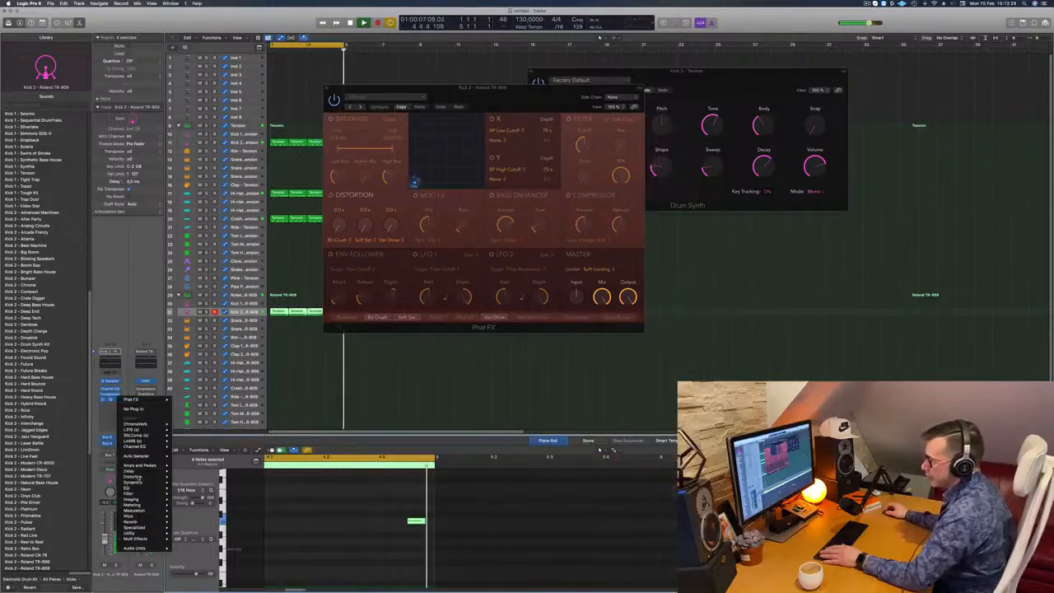
pyautogui.moveTo(135, 477)
pyautogui.moveTo(191, 476)
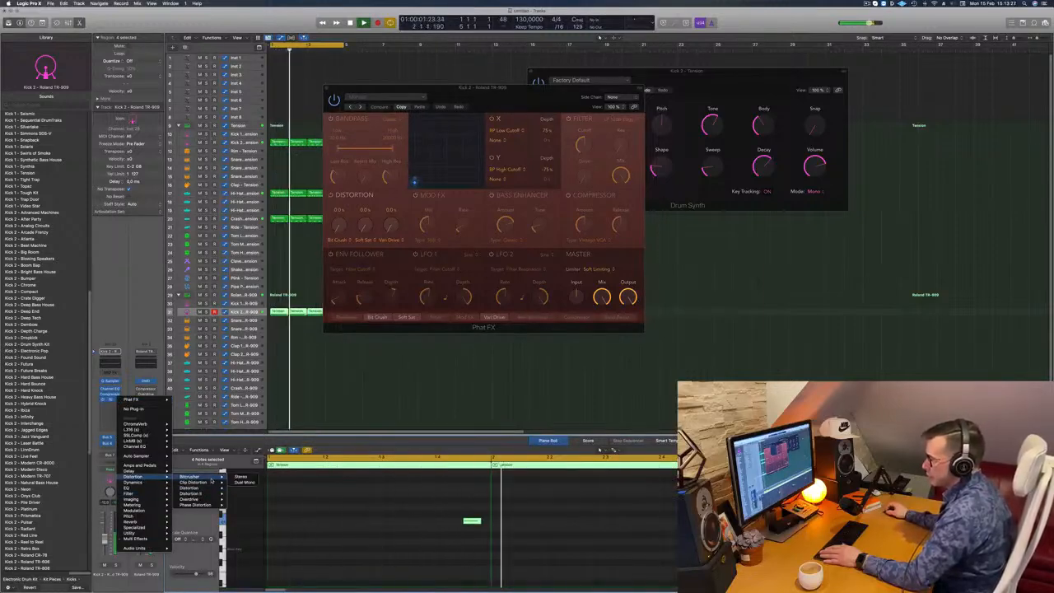
pyautogui.click(241, 477)
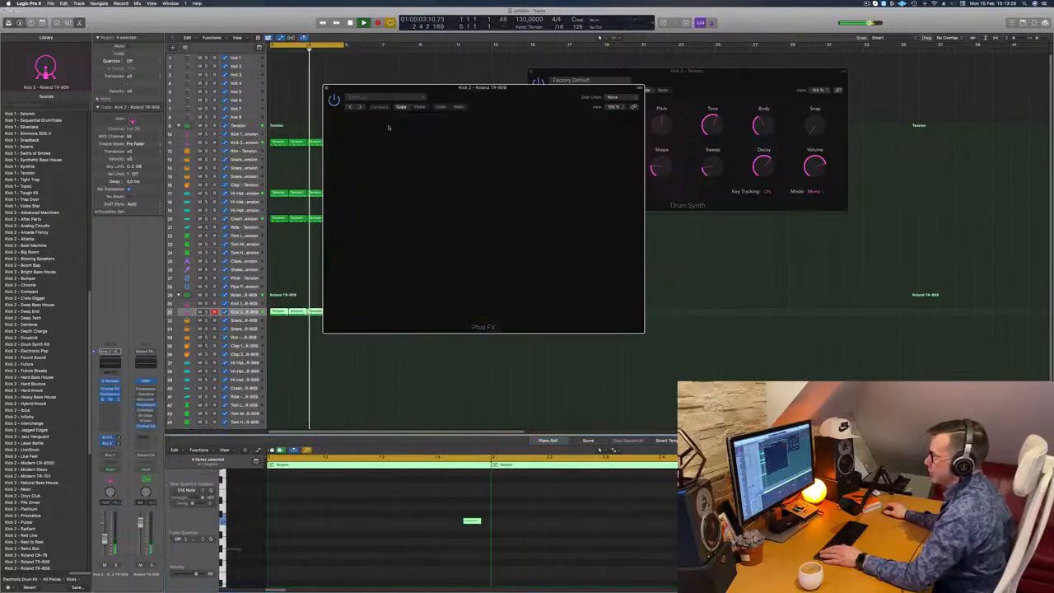
# - Reposition the Overdrive window and step through its presets to Bright Drive while the loop plays
pyautogui.moveTo(363, 123); pyautogui.dragTo(425, 165)
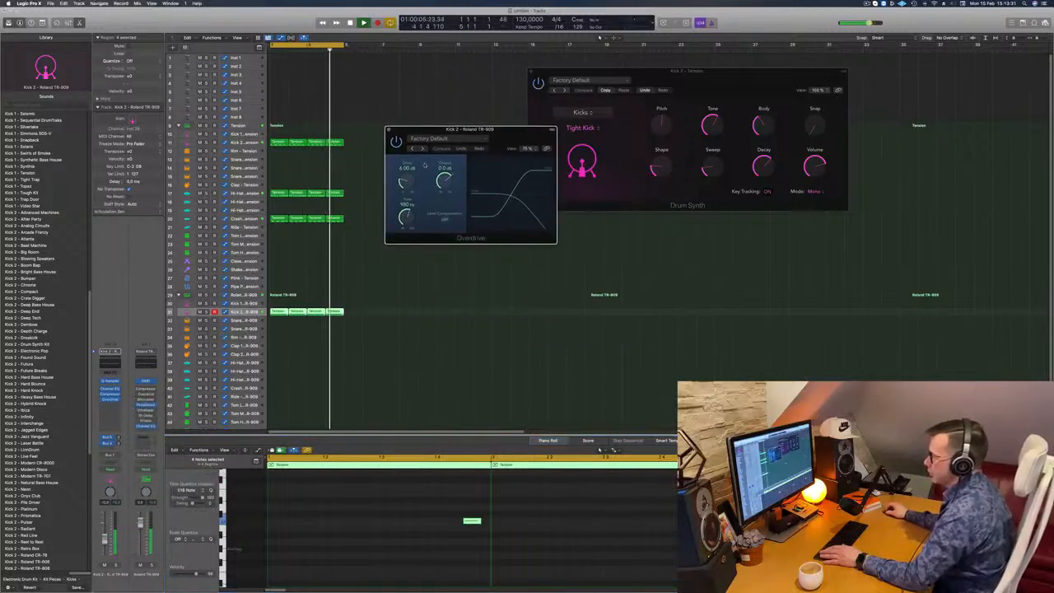
pyautogui.click(422, 148)
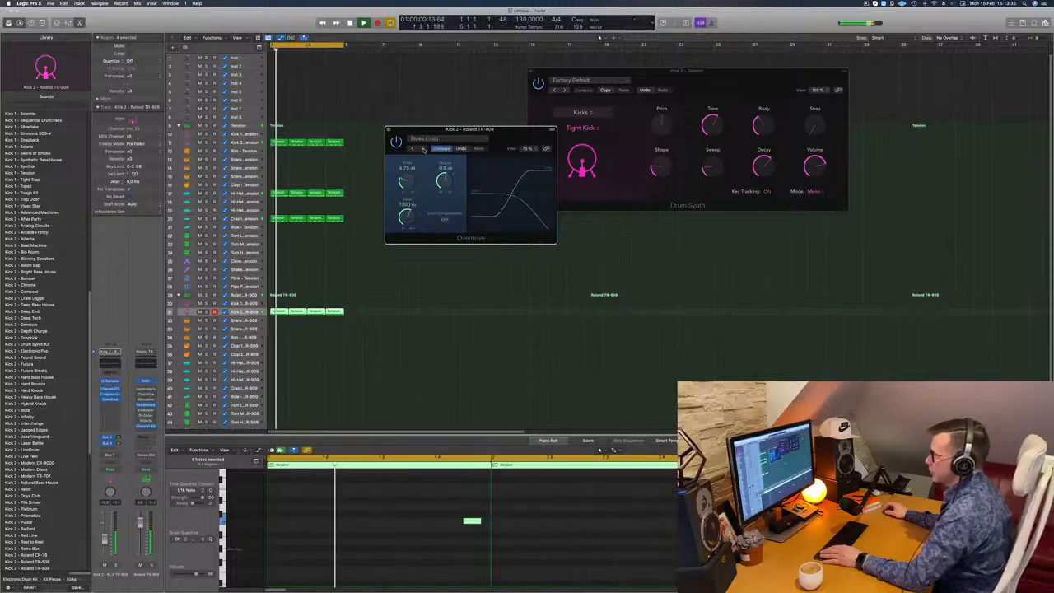
pyautogui.click(422, 148)
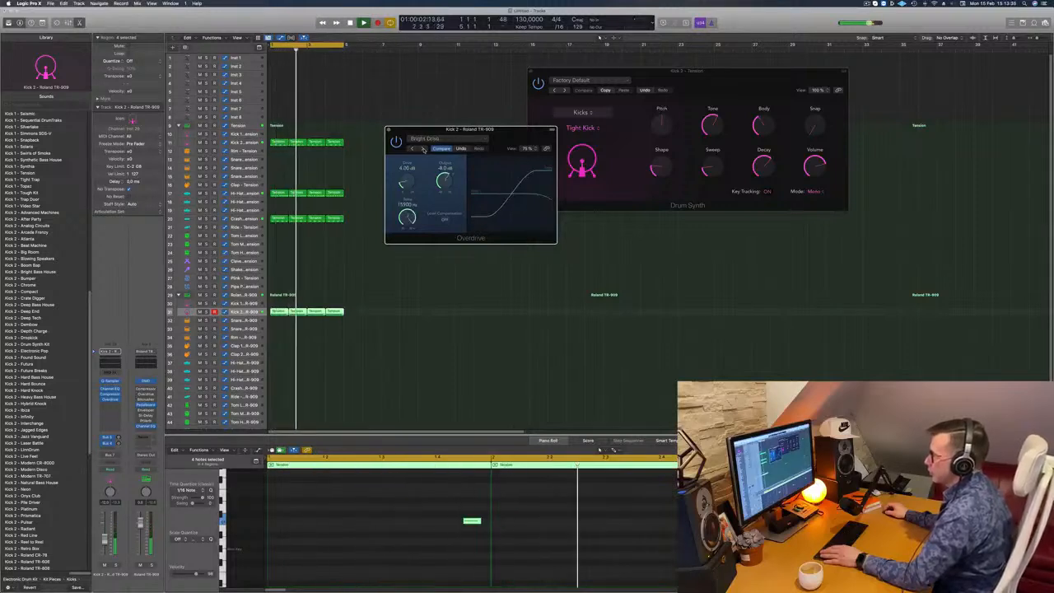
# - Load the Hard Drive preset in the Overdrive effect on the TR-909 Kick 2 channel and shift the plug-in window
pyautogui.click(424, 149)
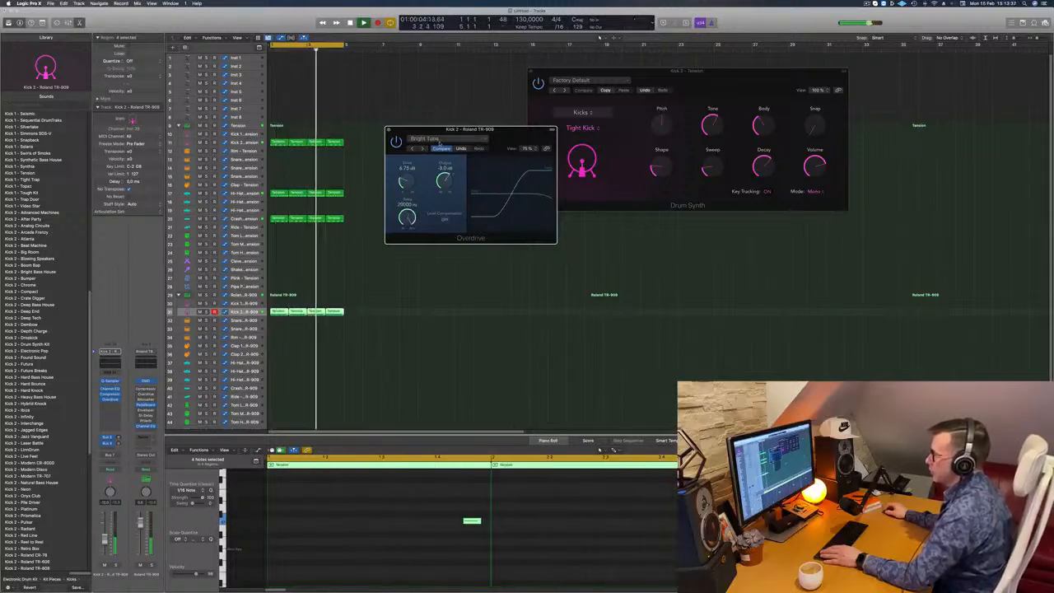
pyautogui.click(437, 141)
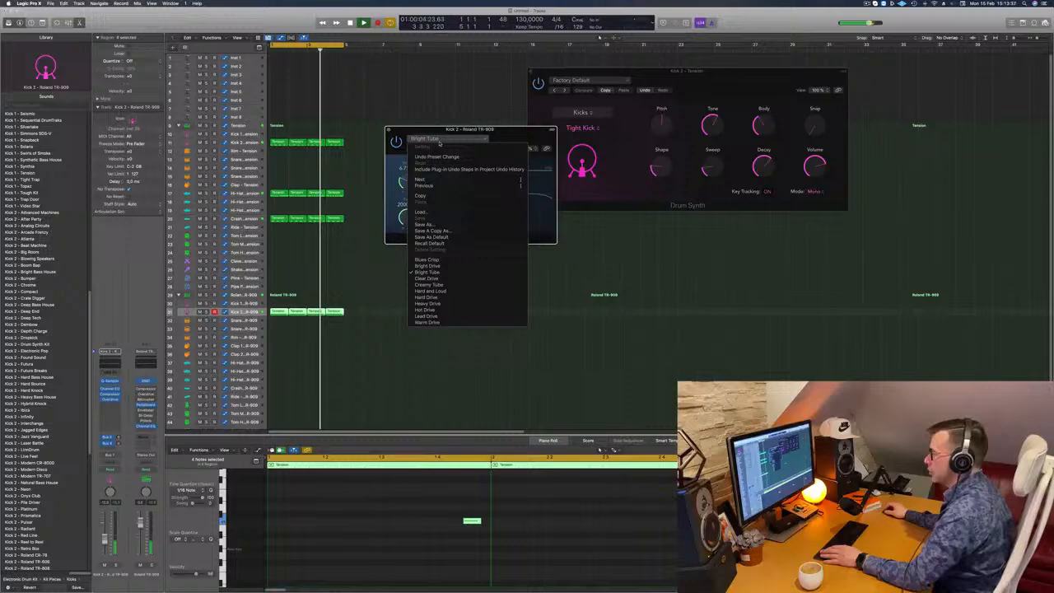
pyautogui.click(427, 296)
pyautogui.moveTo(505, 132); pyautogui.dragTo(491, 139)
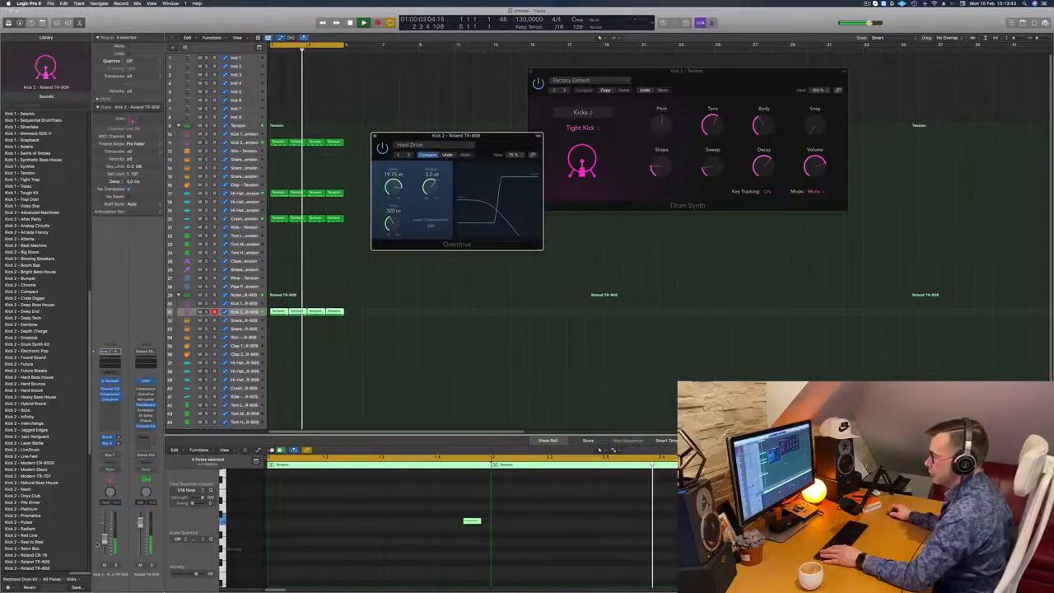
# - Lower the TR-909 Kick 2 channel volume slightly, close the Overdrive window and deselect the regions
pyautogui.moveTo(104, 539); pyautogui.dragTo(104, 545)
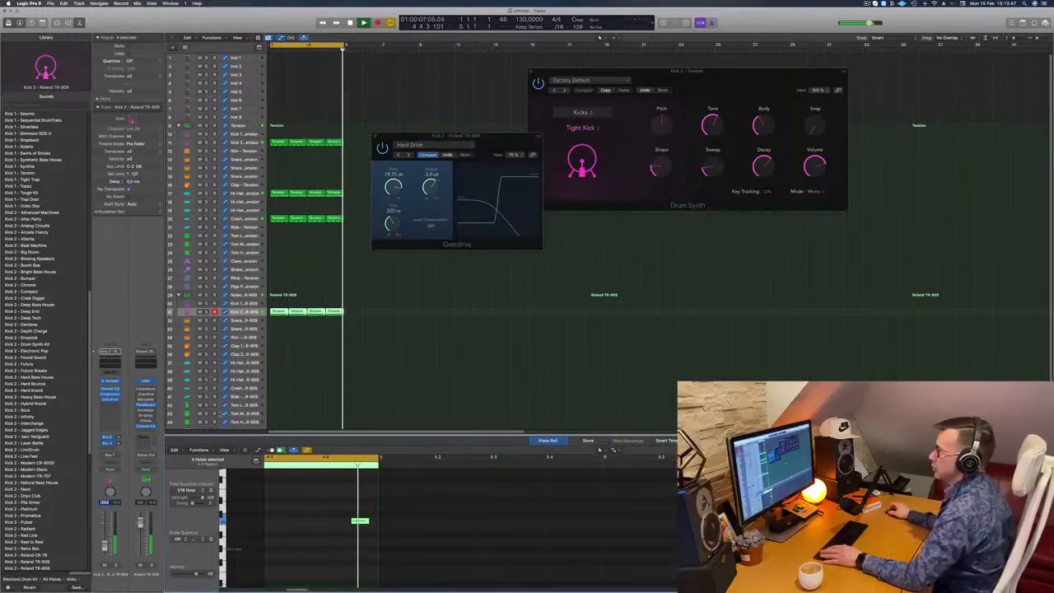
pyautogui.click(375, 138)
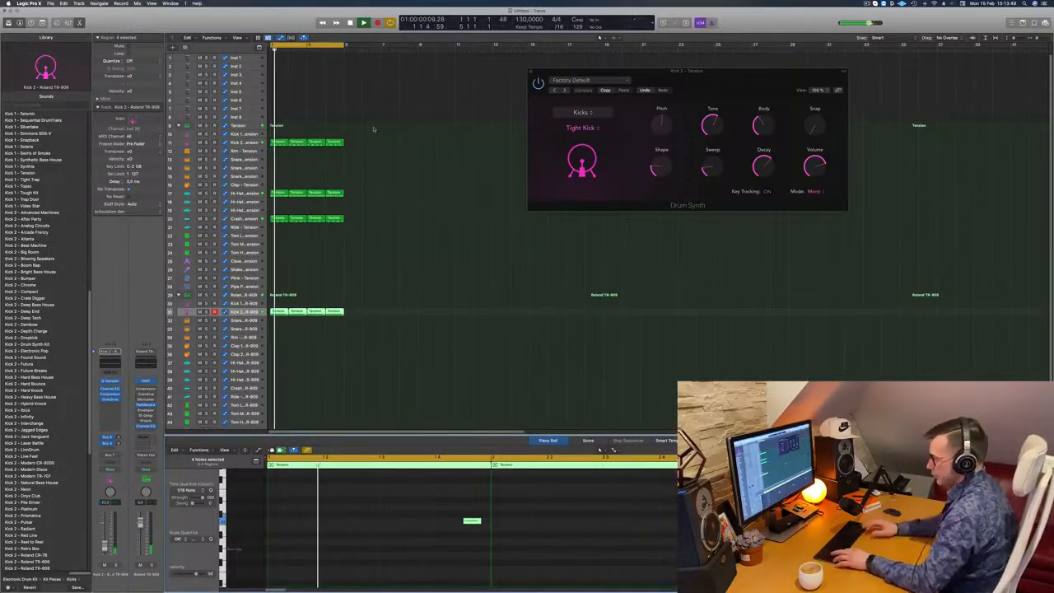
pyautogui.click(373, 128)
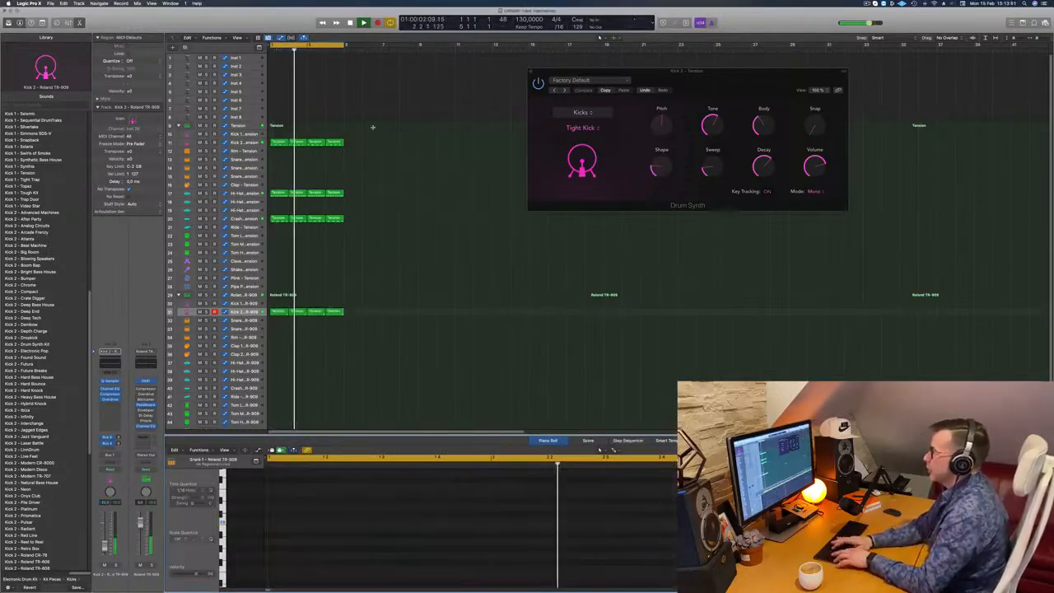
# - Select all drum regions and repeat them three times so the beat extends to bar 17
pyautogui.hscroll(1, 375, 129)
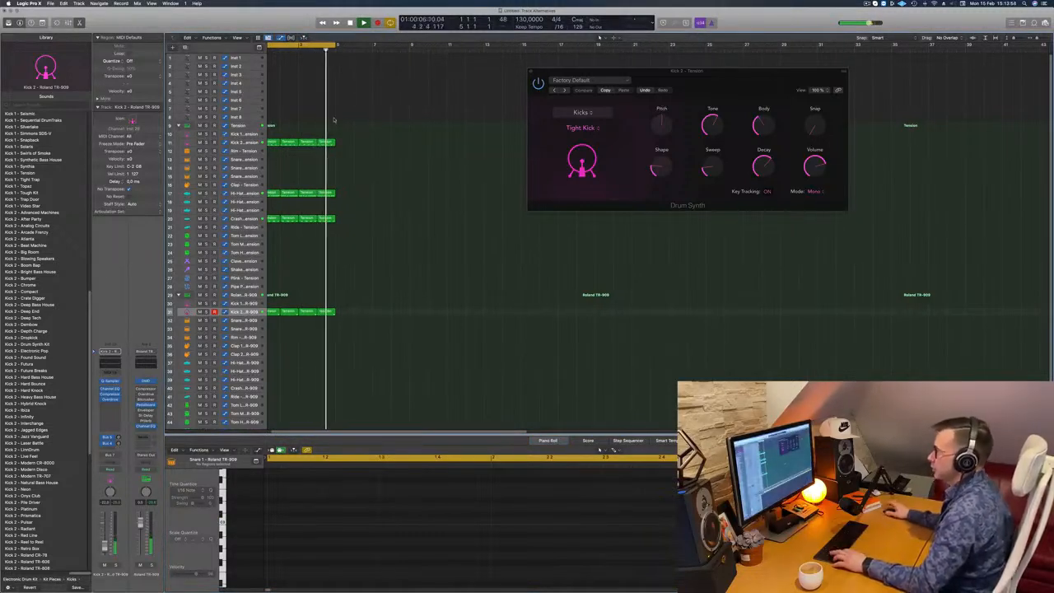
pyautogui.press('super+a')
pyautogui.press('super+r')
pyautogui.press('super+r')
pyautogui.press('super+r')
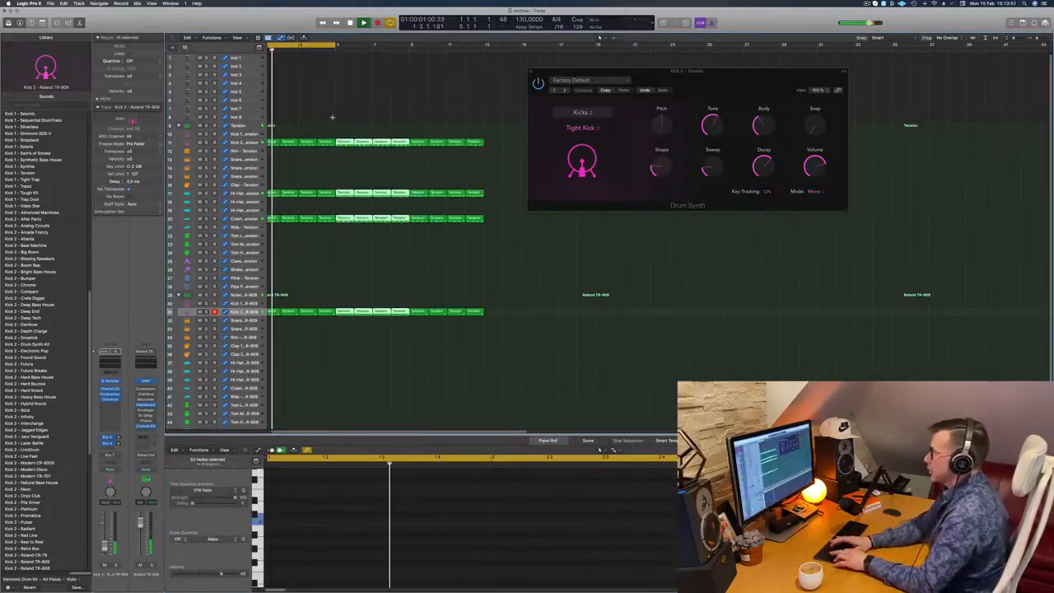
pyautogui.press('Return')
# - Move the Drum Synth window aside, extend the cycle range to bar 17 and deselect the regions
pyautogui.moveTo(696, 72); pyautogui.dragTo(826, 113)
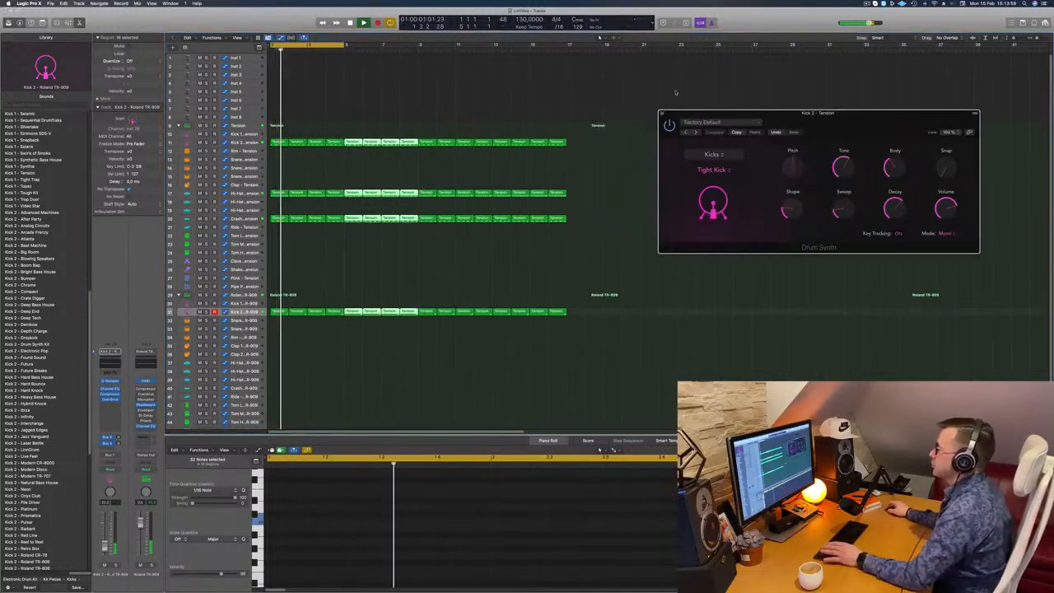
pyautogui.moveTo(344, 46); pyautogui.dragTo(566, 72)
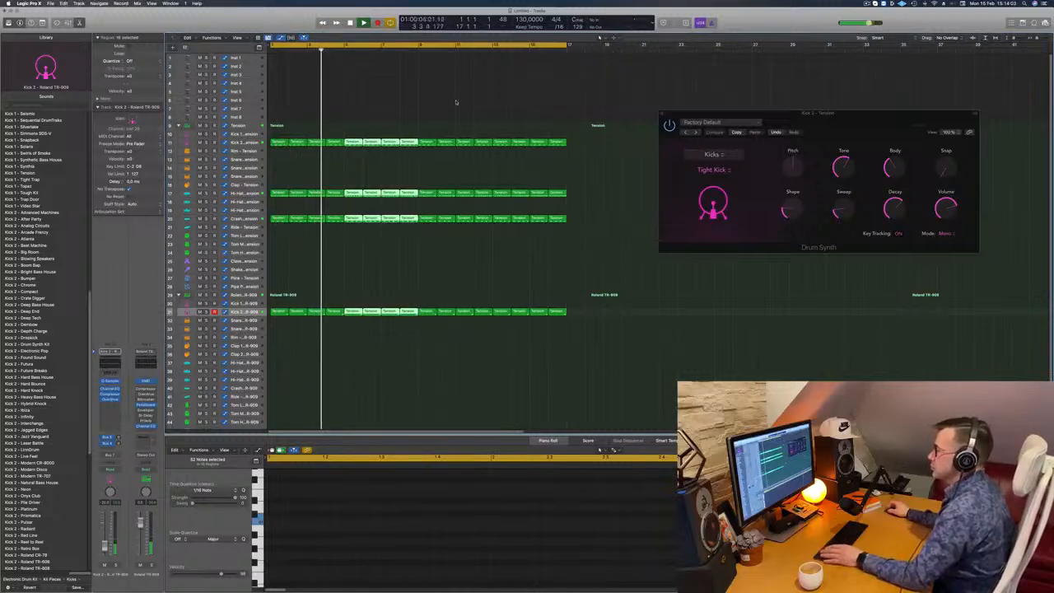
pyautogui.click(424, 101)
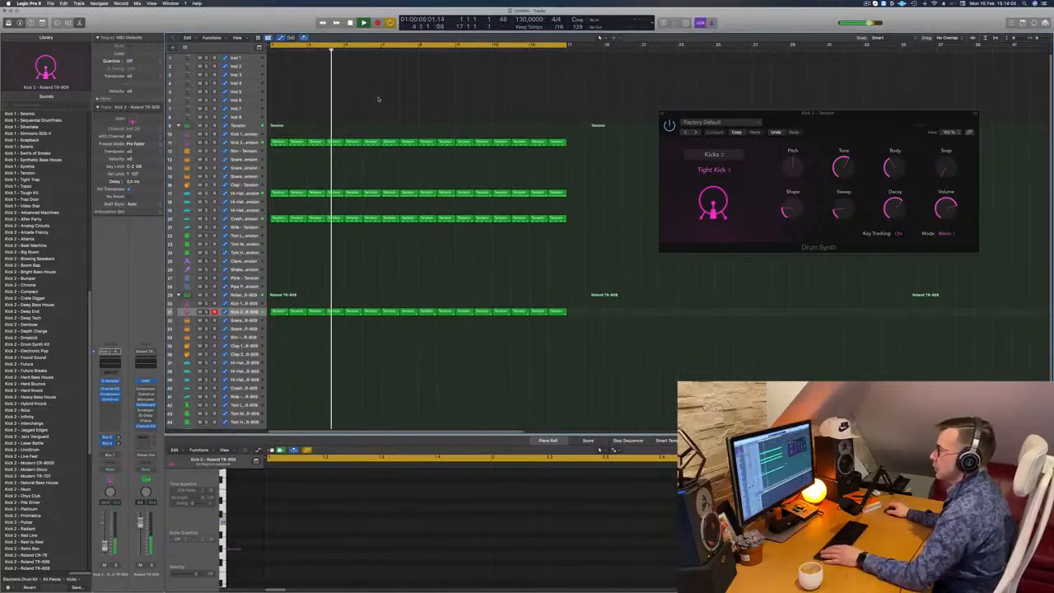
# - Select the empty Inst 1 track and increase its track height while the beat plays
pyautogui.click(248, 59)
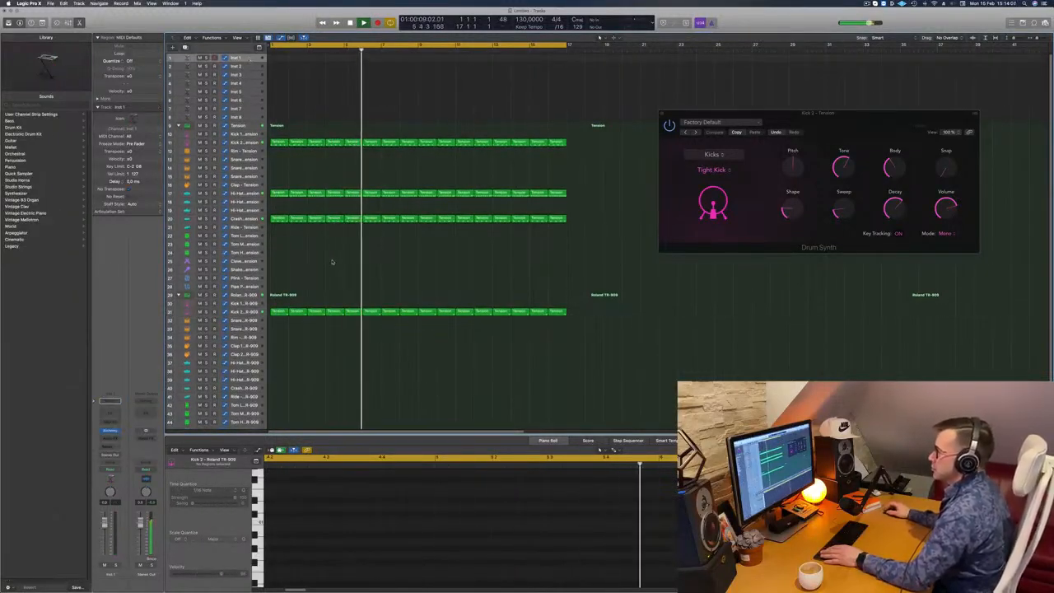
pyautogui.press('space')
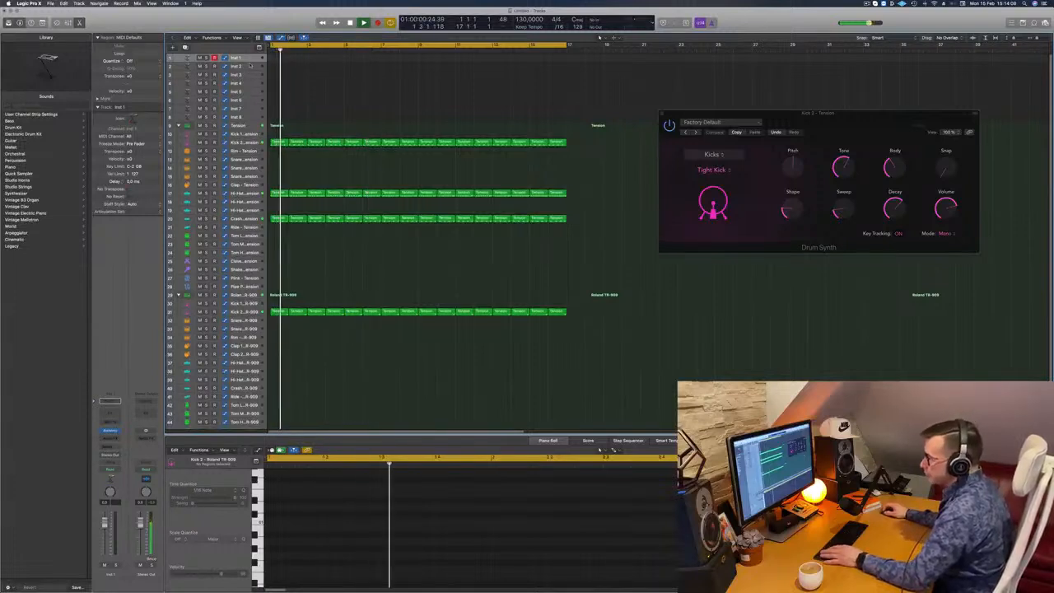
pyautogui.moveTo(249, 62); pyautogui.dragTo(244, 98)
pyautogui.press('space')
pyautogui.press('space')
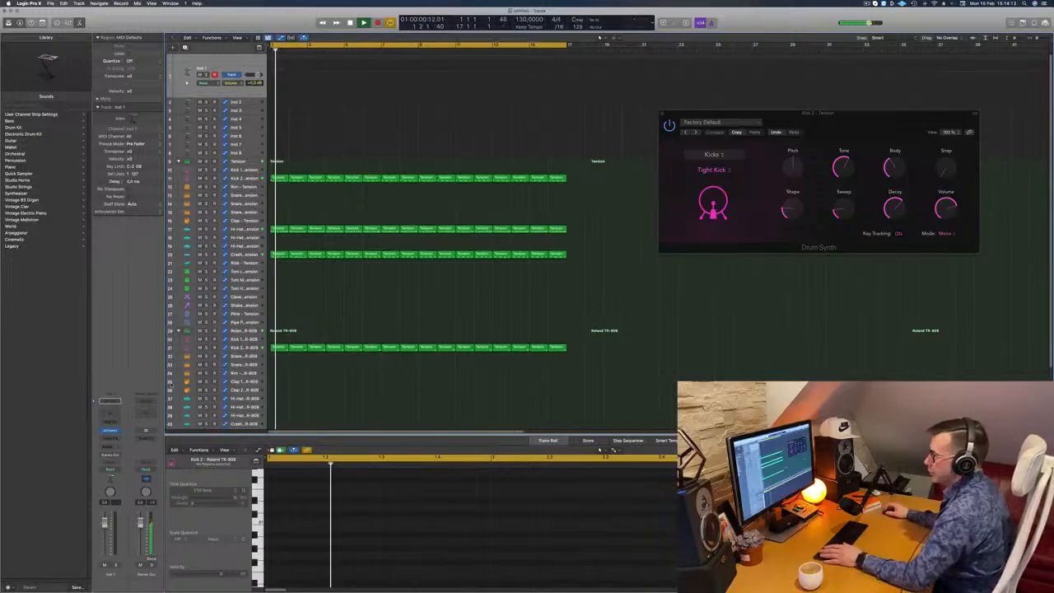
pyautogui.press('space')
pyautogui.press('space')
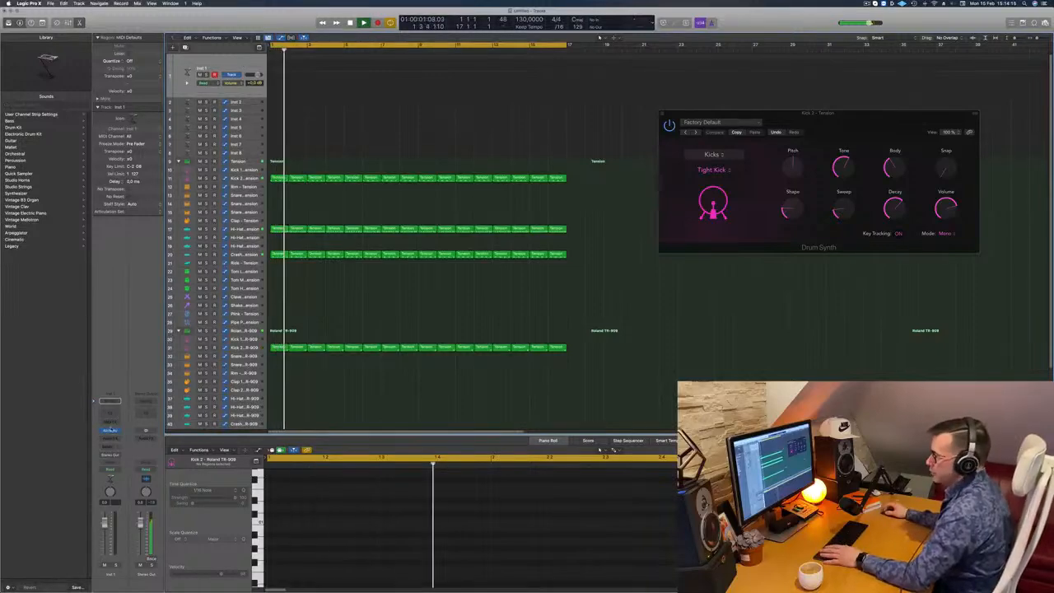
# - Open Alchemy on the Inst 1 track, filter its presets to the Bass category and load 808 Bass
pyautogui.click(111, 430)
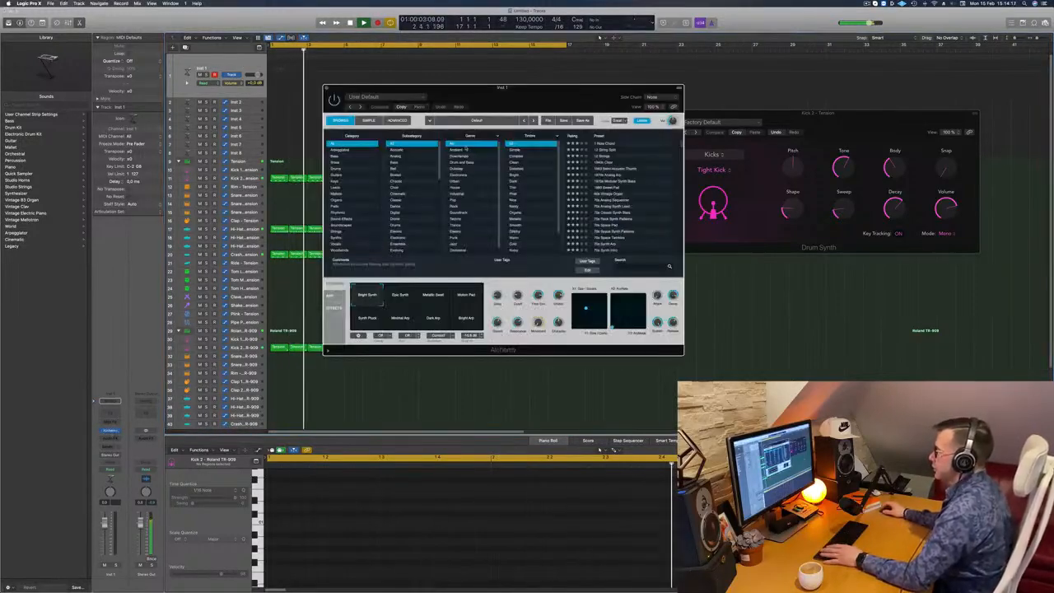
pyautogui.moveTo(534, 99); pyautogui.dragTo(621, 150)
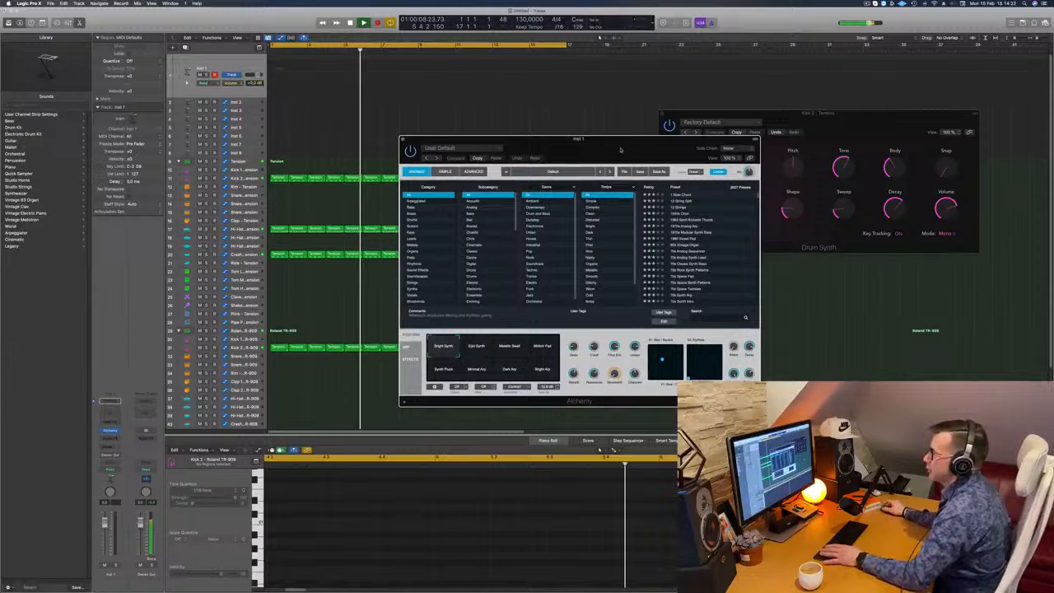
pyautogui.click(412, 208)
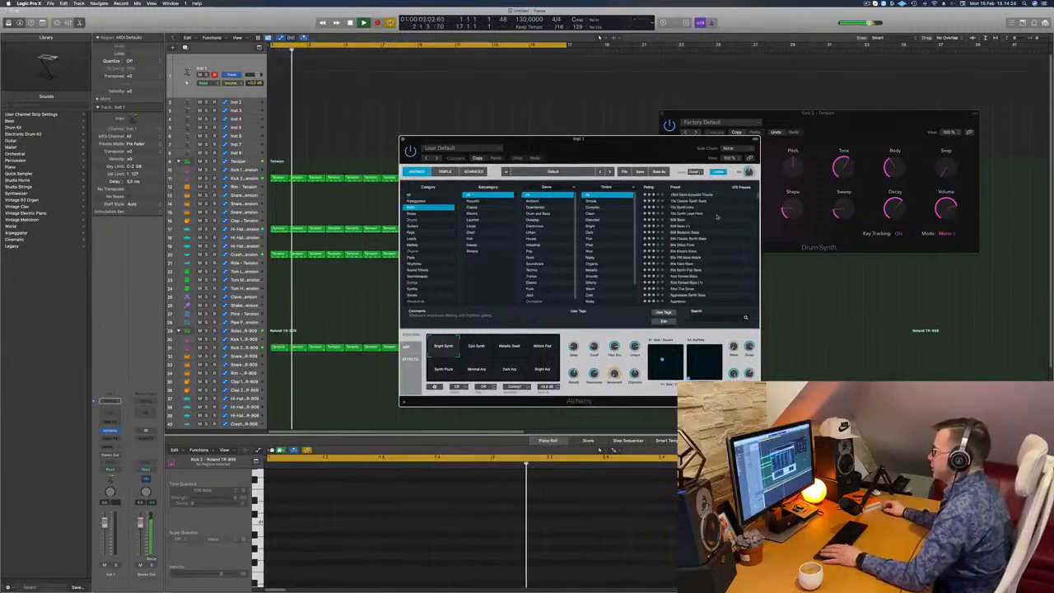
pyautogui.click(676, 219)
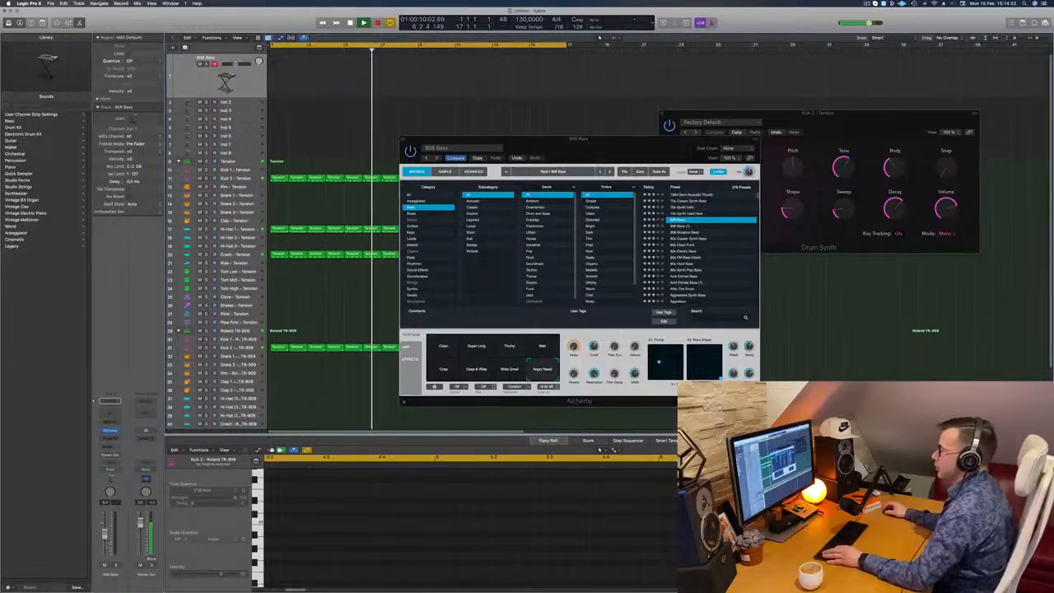
# - Solo and unsolo the 808 Bass track, and show the Musical Typing keyboard for playing it
pyautogui.press('s')
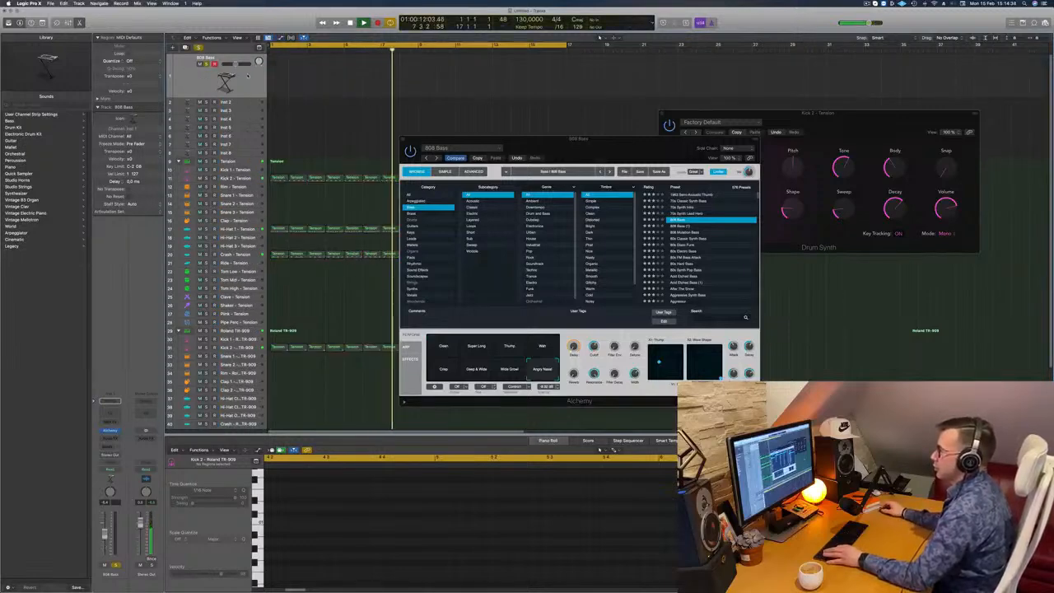
pyautogui.press('s')
pyautogui.press('super+k')
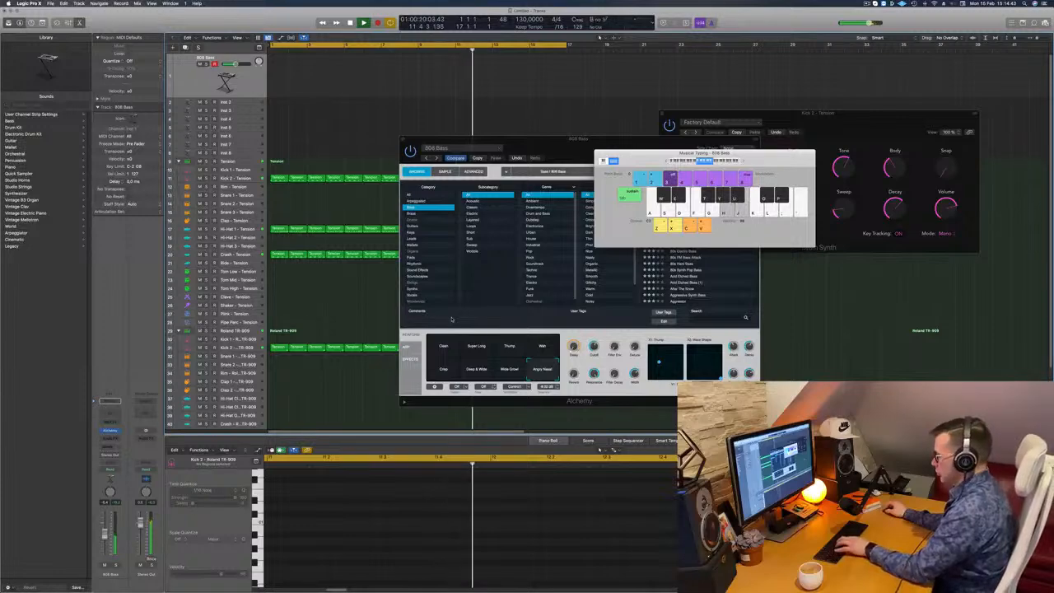
# - Audition the 808 Bass performance snapshots in Alchemy against the beat and choose Wide Growl
pyautogui.click(445, 352)
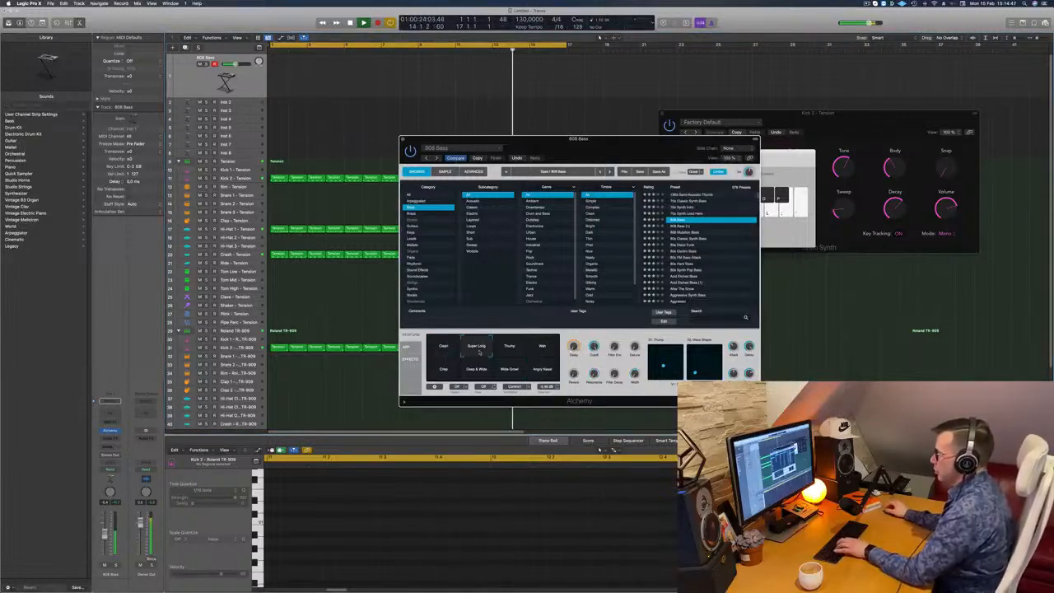
pyautogui.click(506, 351)
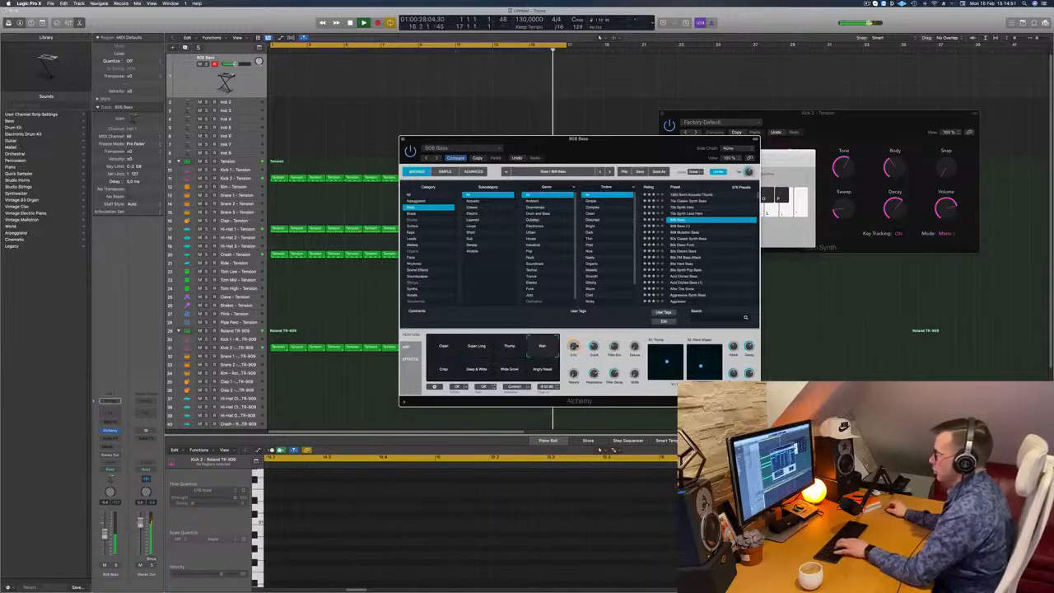
pyautogui.click(449, 371)
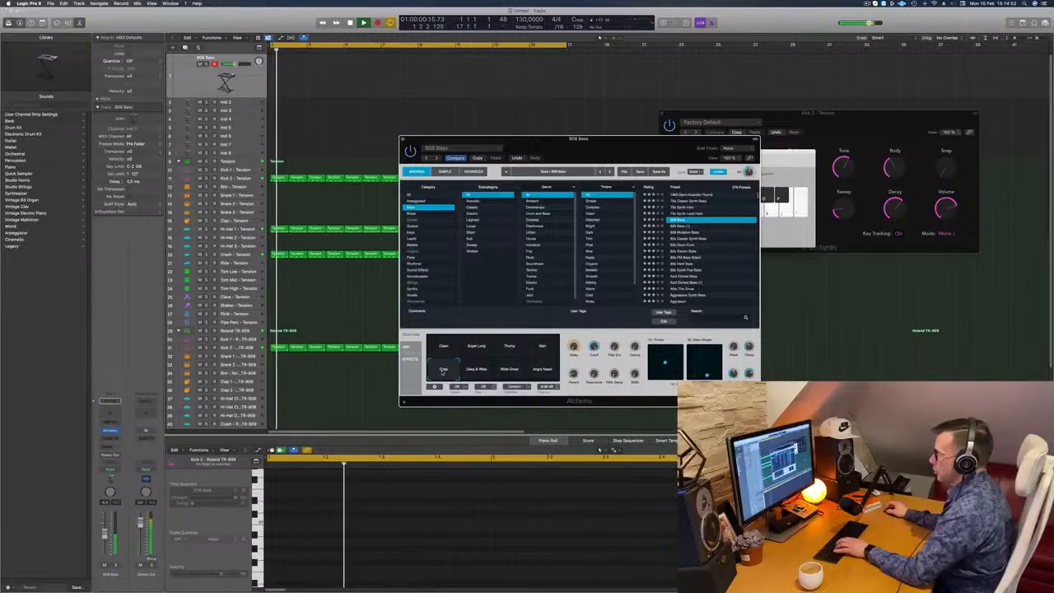
pyautogui.click(476, 371)
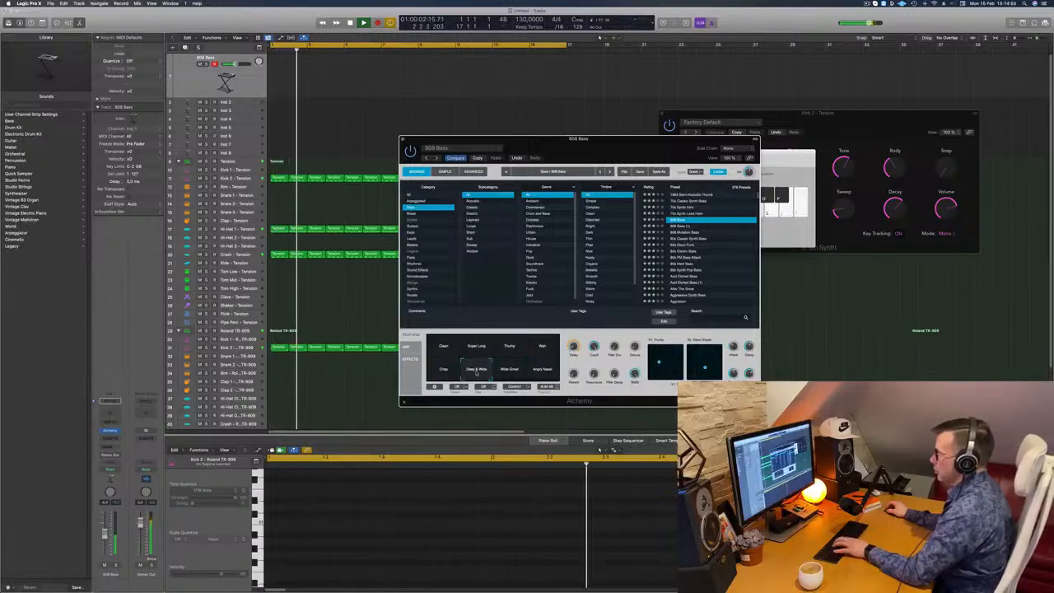
pyautogui.click(449, 372)
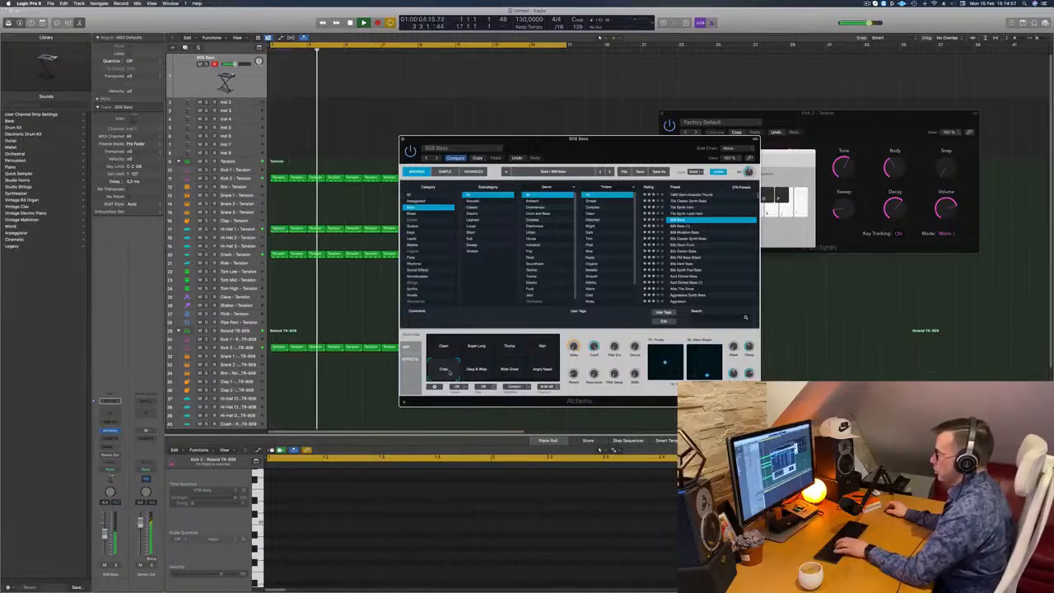
pyautogui.click(517, 372)
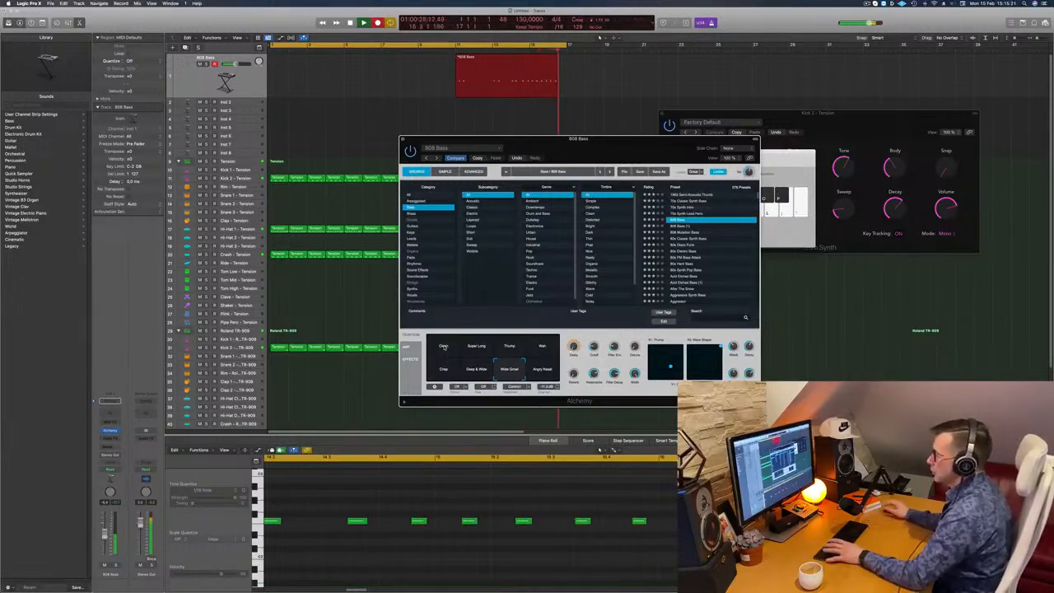
# - Stop the 808 Bass recording and delete its earlier part, keeping only the last two bars before bar 17
pyautogui.press('space')
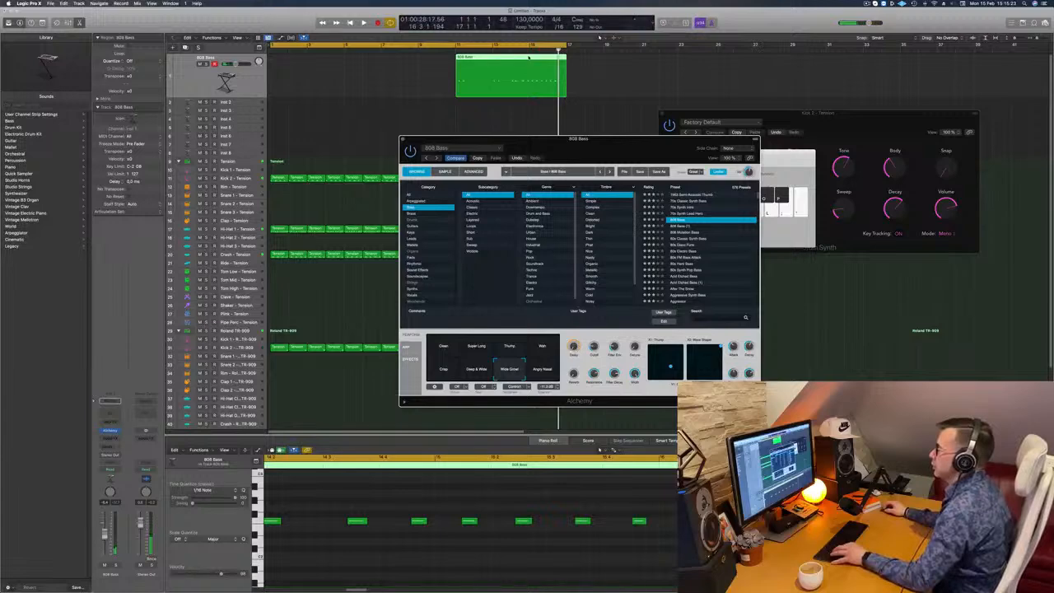
pyautogui.click(528, 57)
pyautogui.press('Delete')
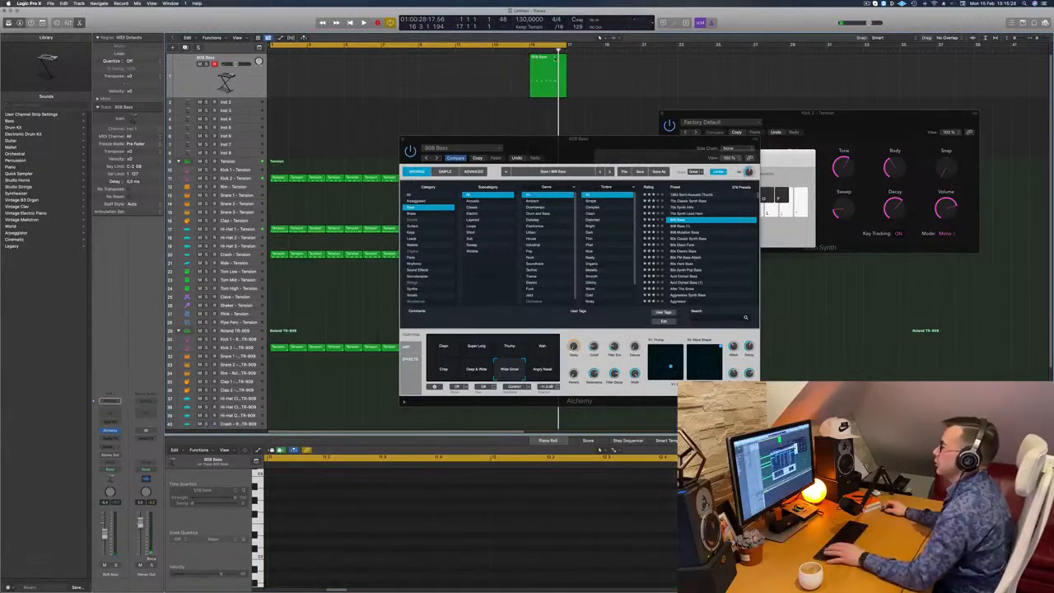
# - Move the two-bar 808 Bass region to bar 1 and play it back from the start with the drums
pyautogui.moveTo(551, 71); pyautogui.dragTo(291, 73)
pyautogui.press('Return')
pyautogui.press('space')
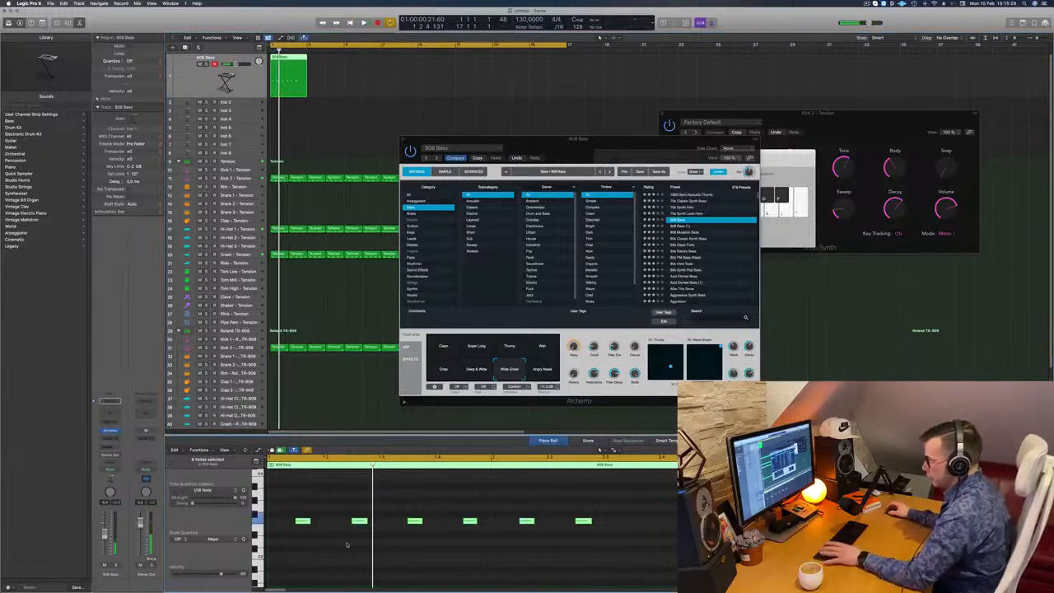
pyautogui.press('space')
pyautogui.press('super+Left')
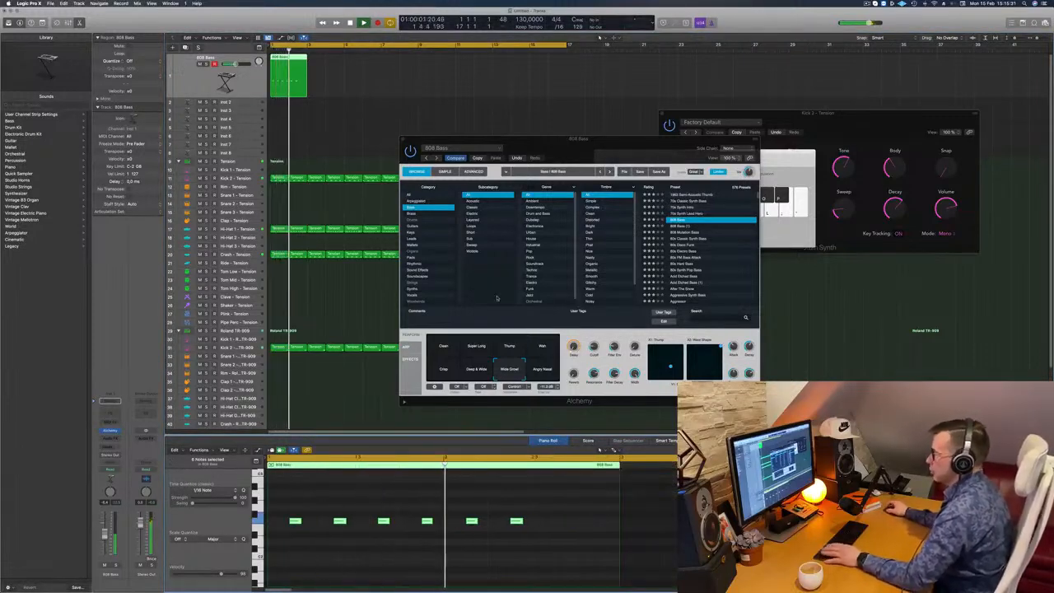
# - Cut the 808 Bass region down to its first bar and copy it back to back up to bar 17
pyautogui.keyDown('super'); pyautogui.doubleClick(289, 72); pyautogui.keyUp('super')
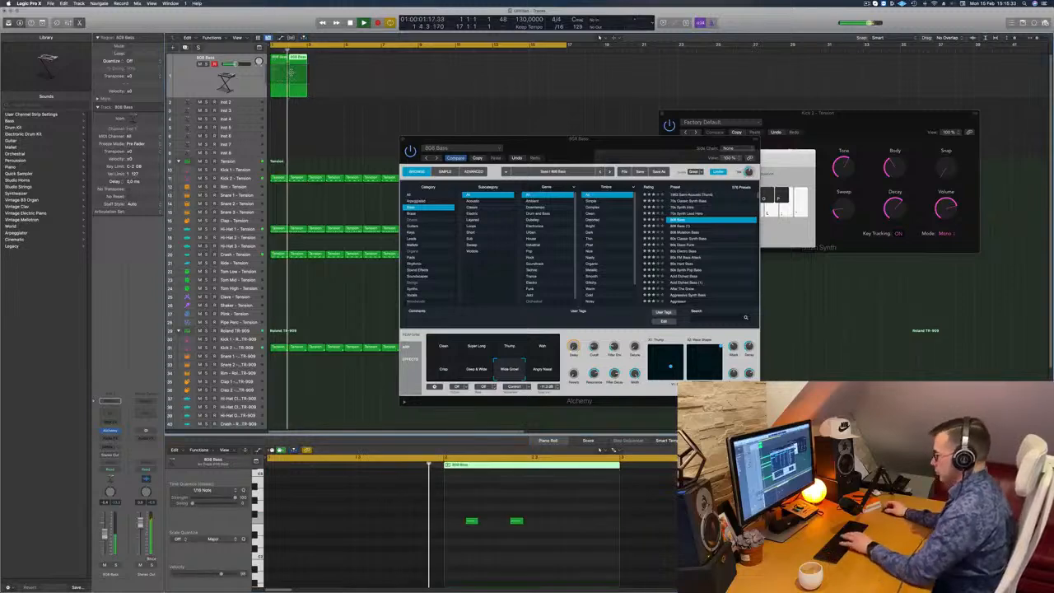
pyautogui.press('Delete')
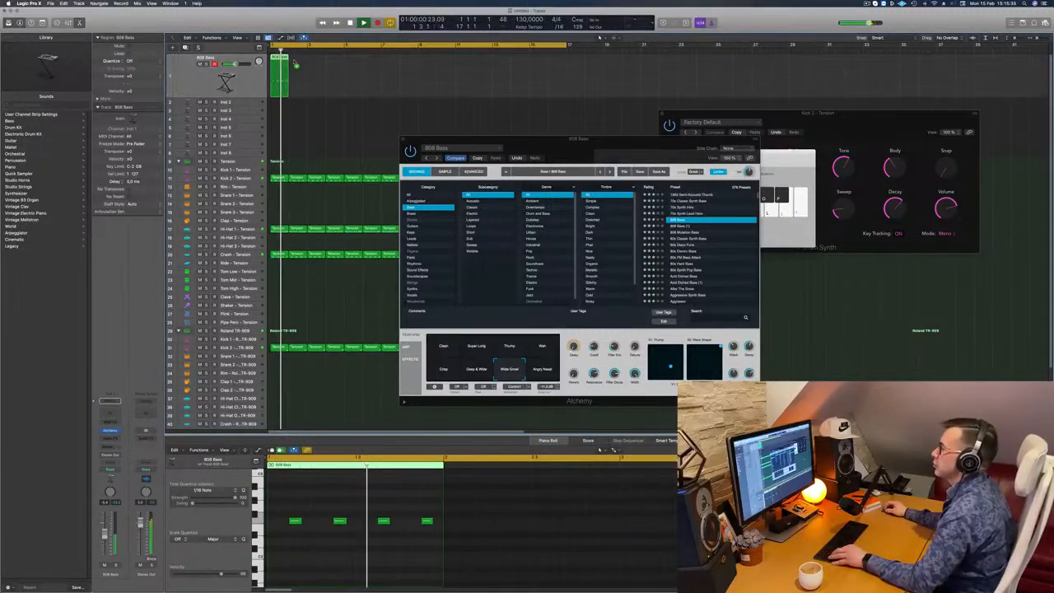
pyautogui.moveTo(336, 70); pyautogui.dragTo(358, 70)
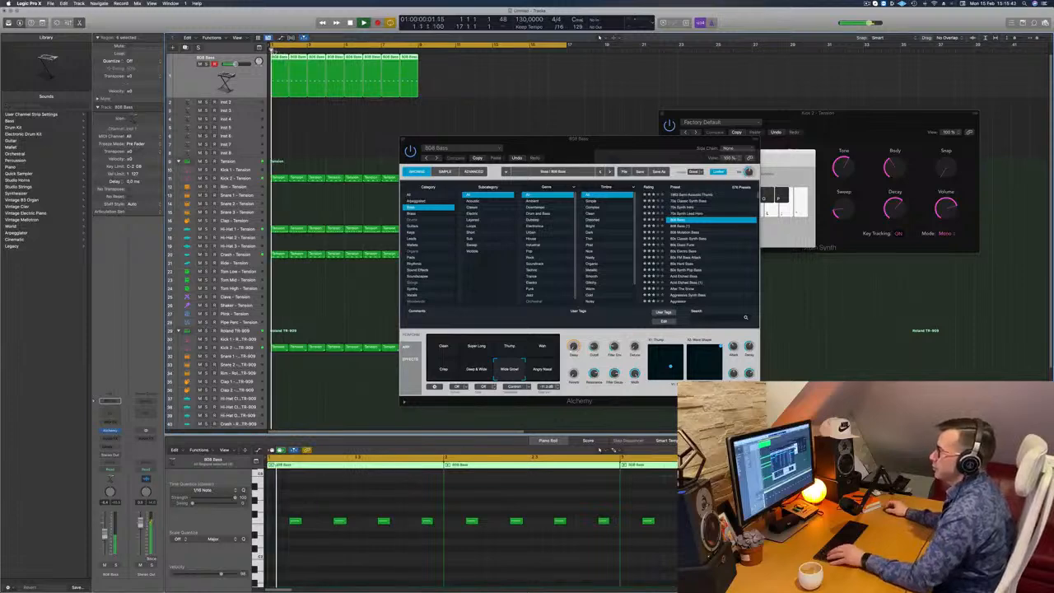
pyautogui.moveTo(280, 59); pyautogui.dragTo(432, 65)
pyautogui.moveTo(586, 139); pyautogui.dragTo(584, 84)
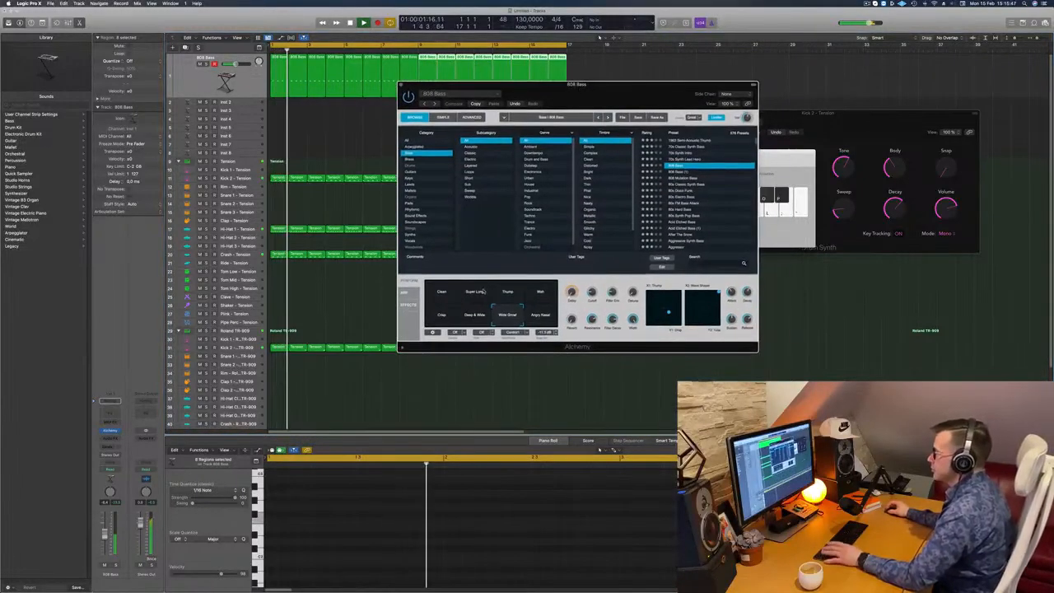
# - Adjust the Reverb control of the 808 Bass patch during playback and close its Alchemy window
pyautogui.moveTo(573, 319); pyautogui.dragTo(577, 274)
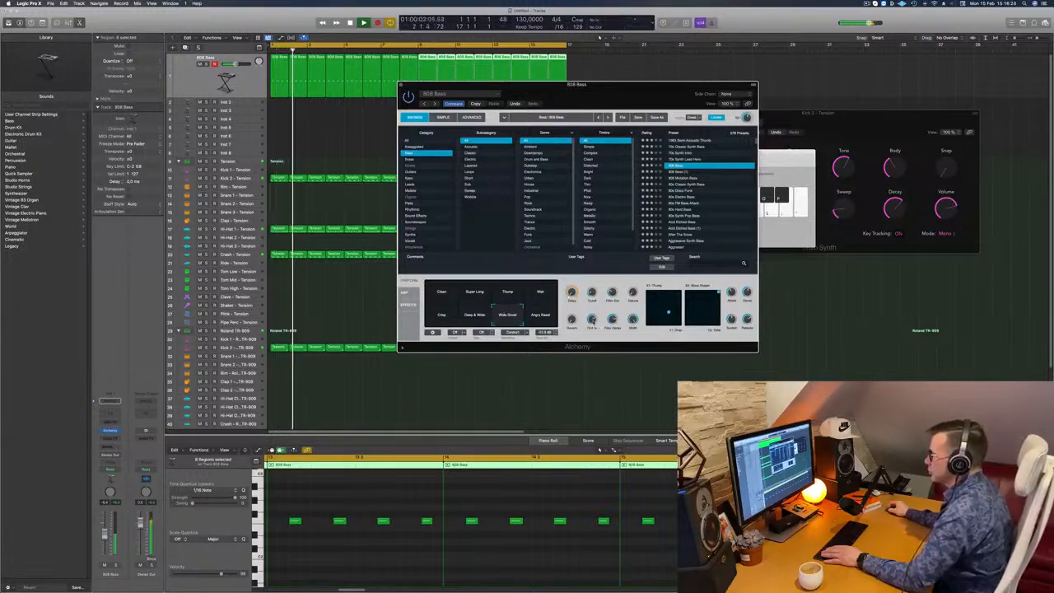
pyautogui.moveTo(623, 86); pyautogui.dragTo(653, 85)
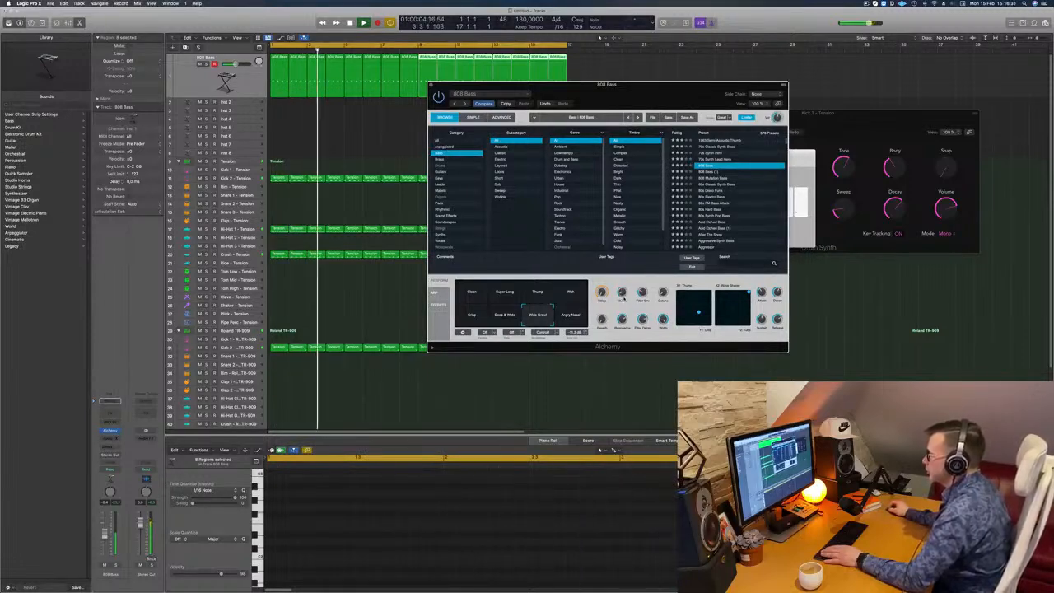
pyautogui.moveTo(638, 96); pyautogui.dragTo(670, 102)
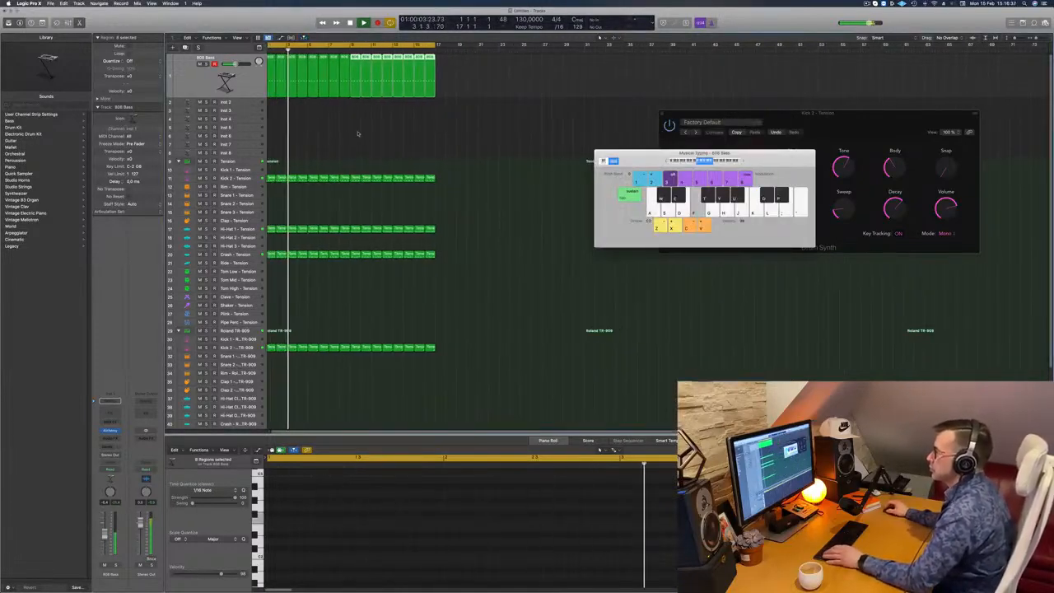
pyautogui.hscroll(-1, 358, 133)
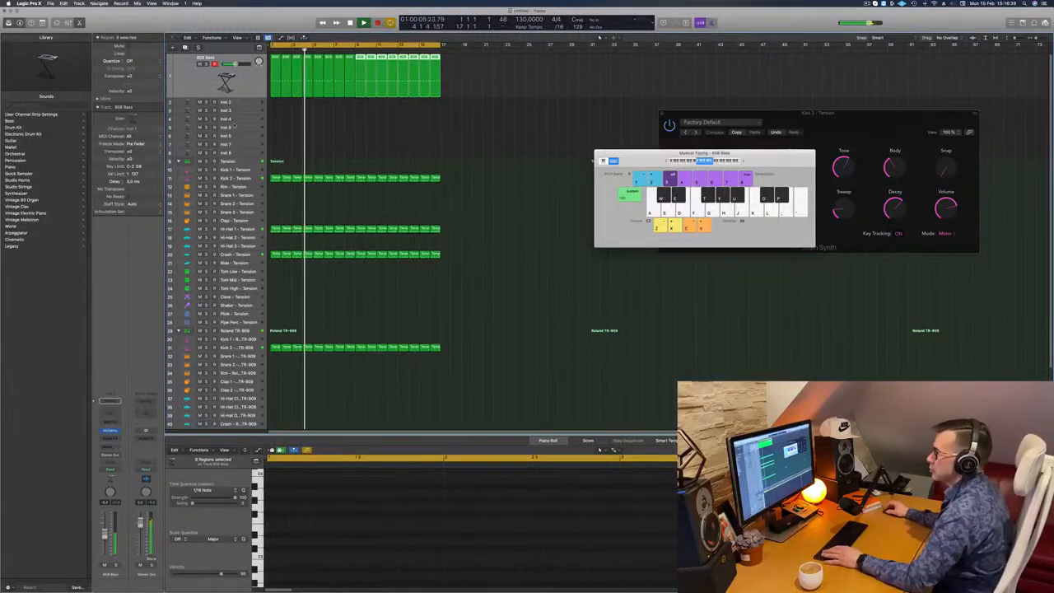
# - Open Alchemy on the Inst 2 track and restart playback of the beat from the beginning
pyautogui.click(243, 105)
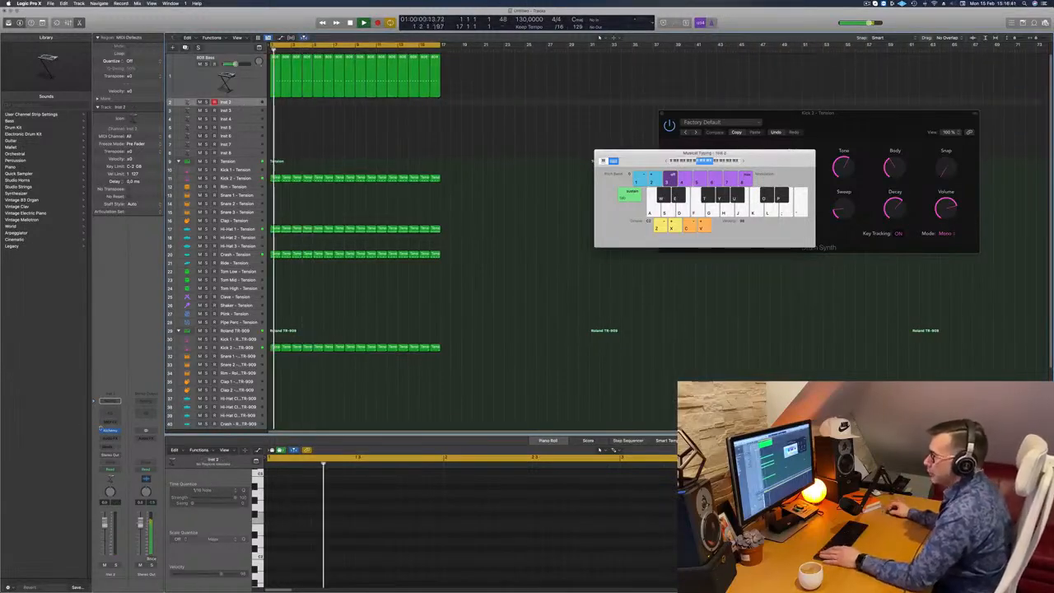
pyautogui.click(110, 430)
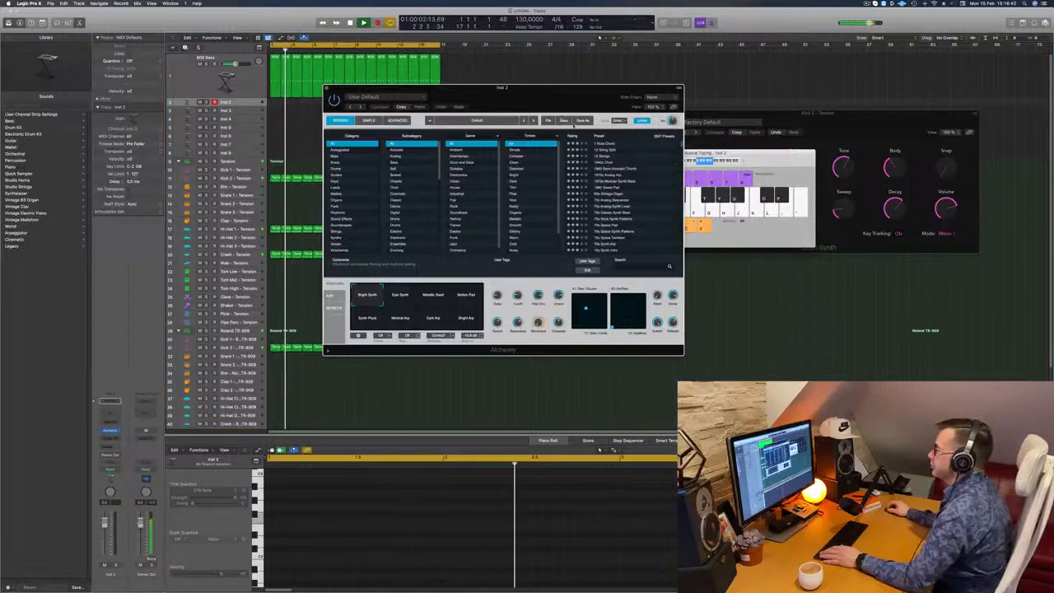
pyautogui.moveTo(527, 99); pyautogui.dragTo(624, 127)
pyautogui.press('space')
pyautogui.press('space')
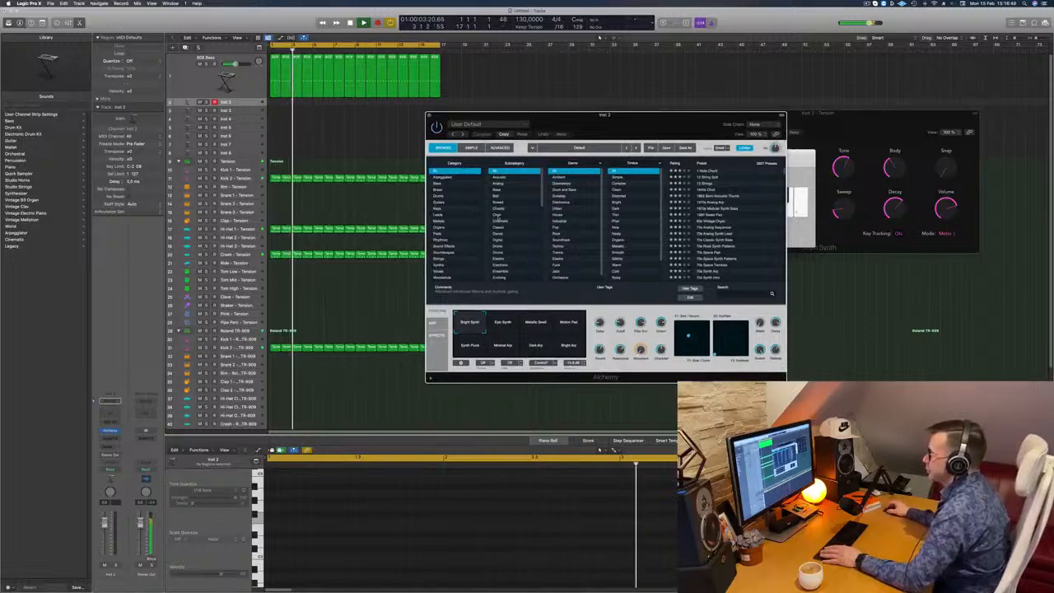
# - Filter Alchemy's presets by the Techno genre, load 80s Hard Bass and slightly lower the track's volume
pyautogui.click(561, 246)
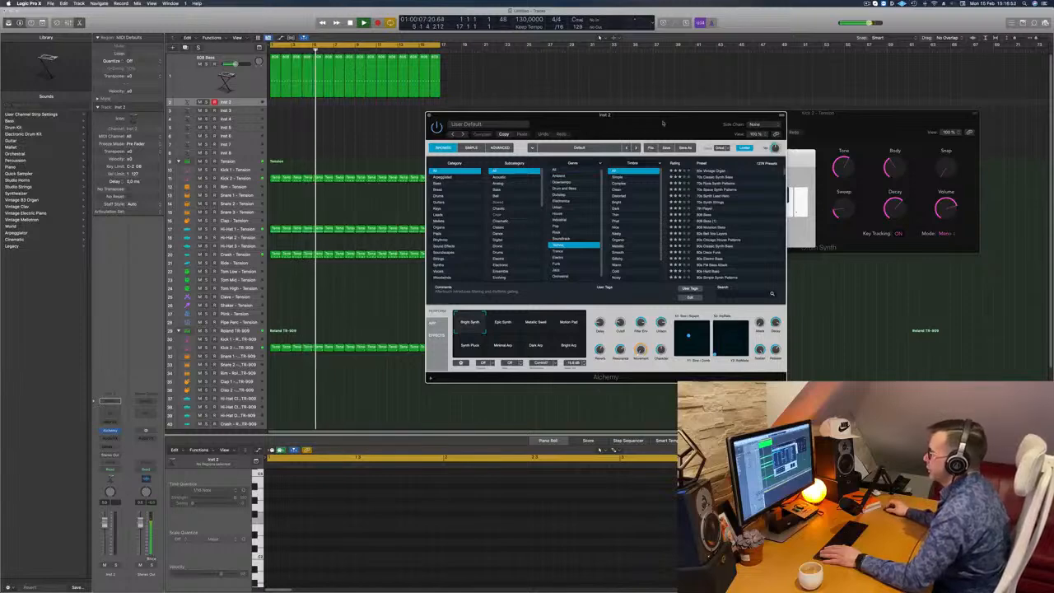
pyautogui.moveTo(663, 122); pyautogui.dragTo(609, 124)
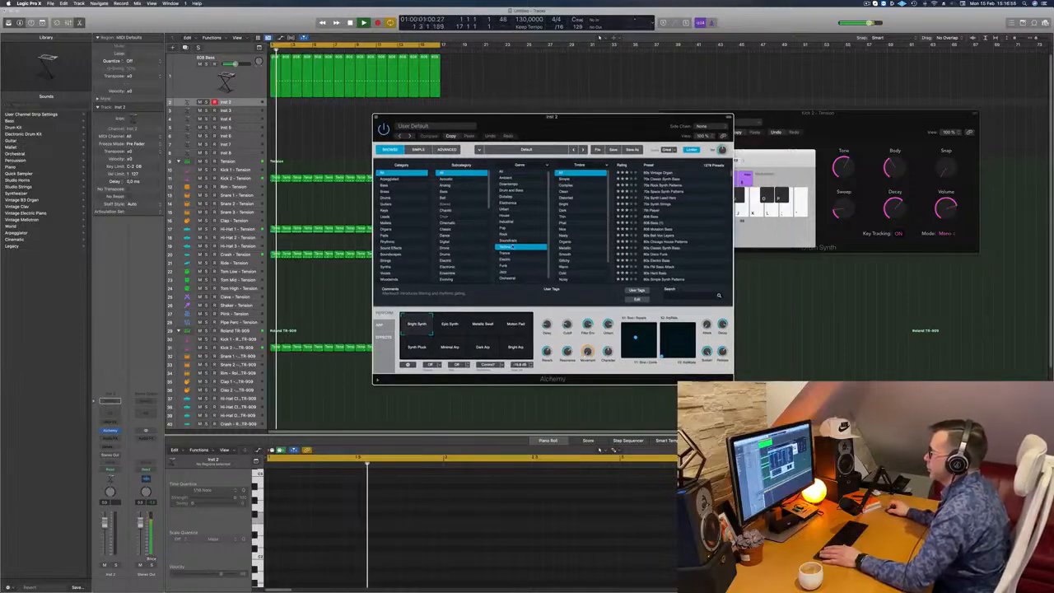
pyautogui.scroll(-5, 692, 229)
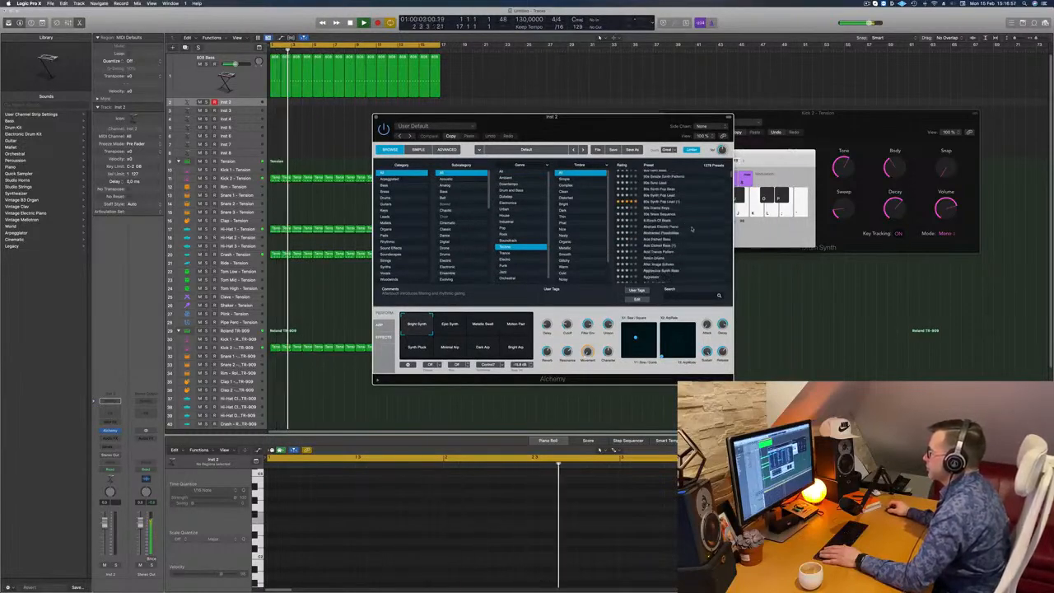
pyautogui.scroll(3, 690, 226)
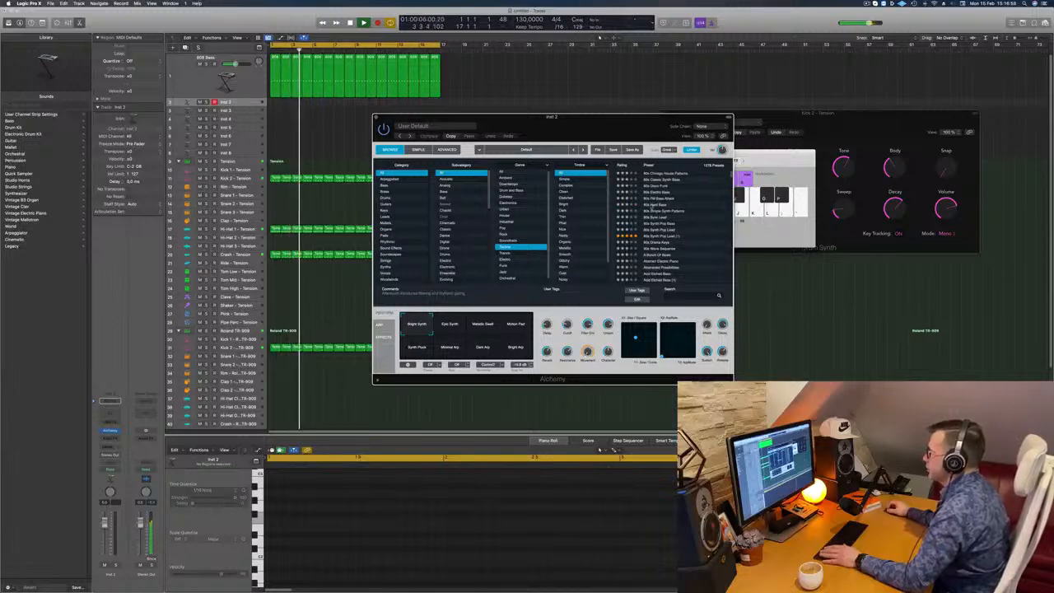
pyautogui.click(645, 204)
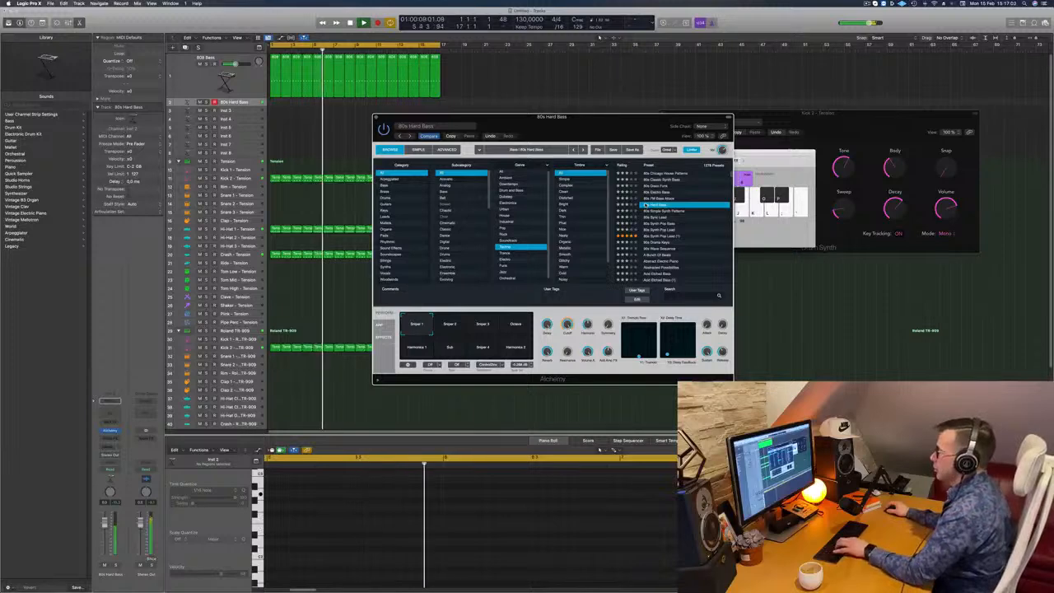
pyautogui.moveTo(626, 121); pyautogui.dragTo(639, 197)
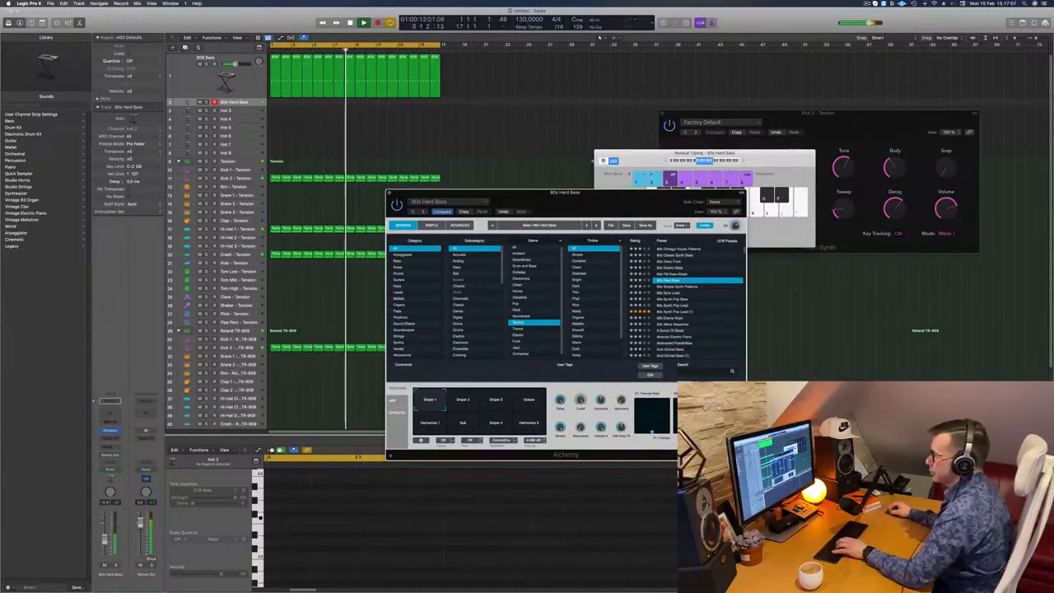
pyautogui.moveTo(105, 545); pyautogui.dragTo(105, 550)
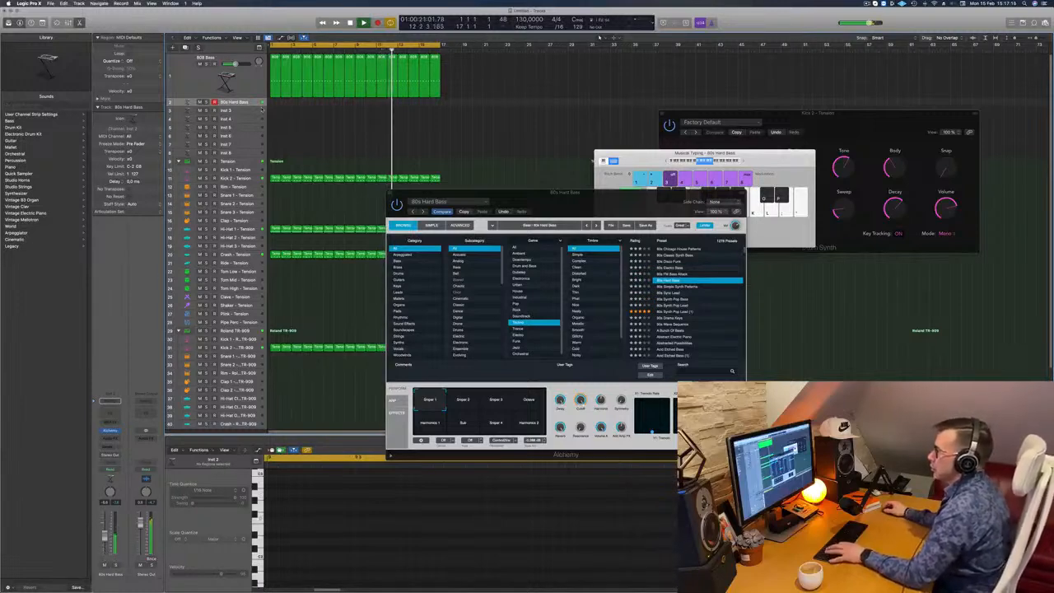
# - Copy the first one-bar 808 Bass region to bar 1 of the 80s Hard Bass track and stop playback
pyautogui.moveTo(275, 84); pyautogui.dragTo(275, 102)
pyautogui.moveTo(288, 57); pyautogui.dragTo(276, 58)
pyautogui.press('space')
pyautogui.click(274, 102)
# - Delete all but the first note in the copied bass region and make that note span the whole bar
pyautogui.moveTo(330, 506); pyautogui.dragTo(430, 549)
pyautogui.press('Delete')
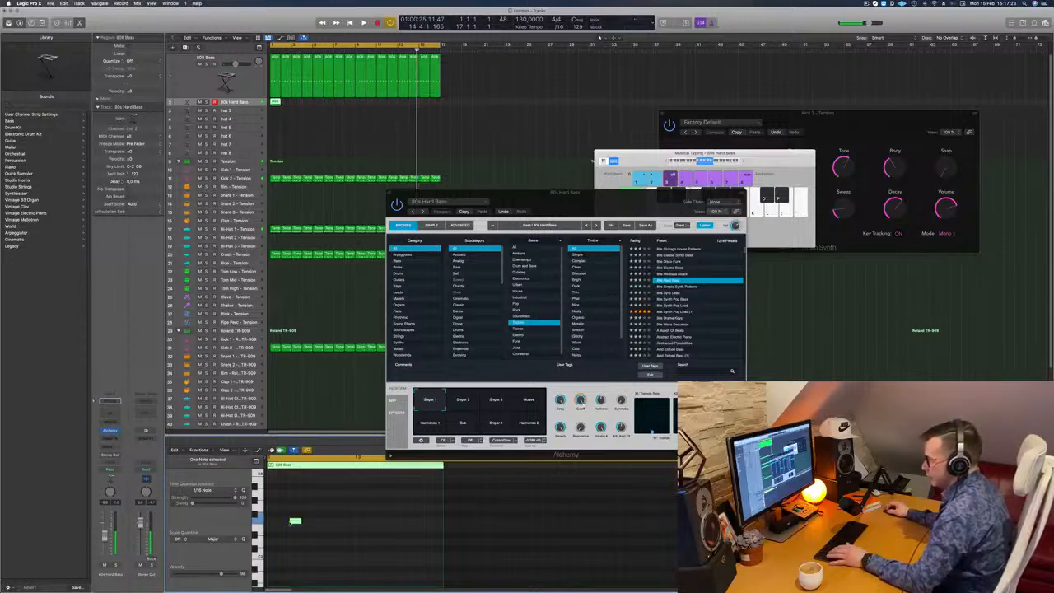
pyautogui.moveTo(294, 520); pyautogui.dragTo(445, 527)
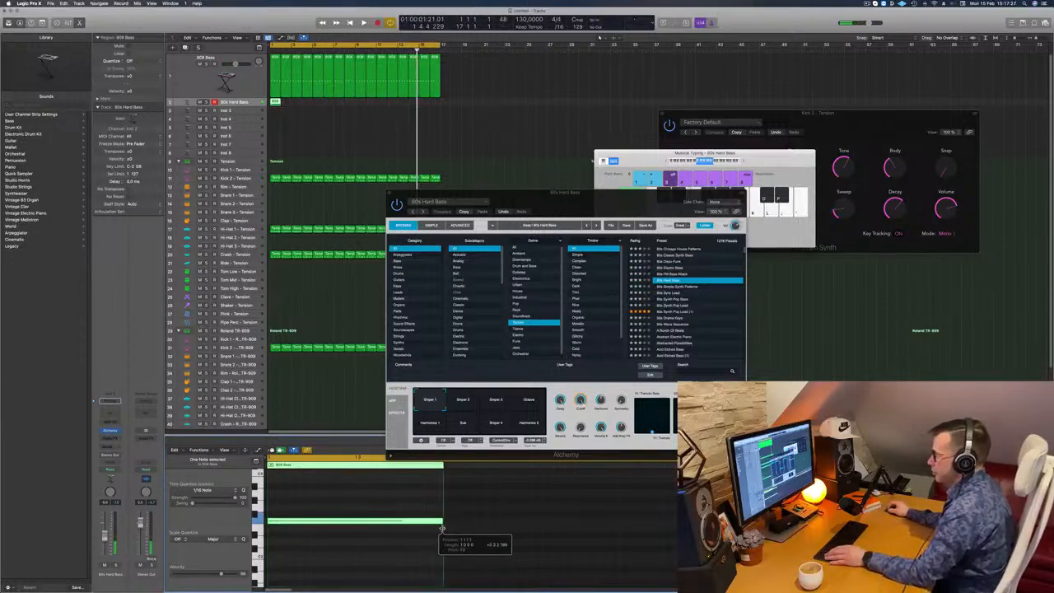
pyautogui.press('space')
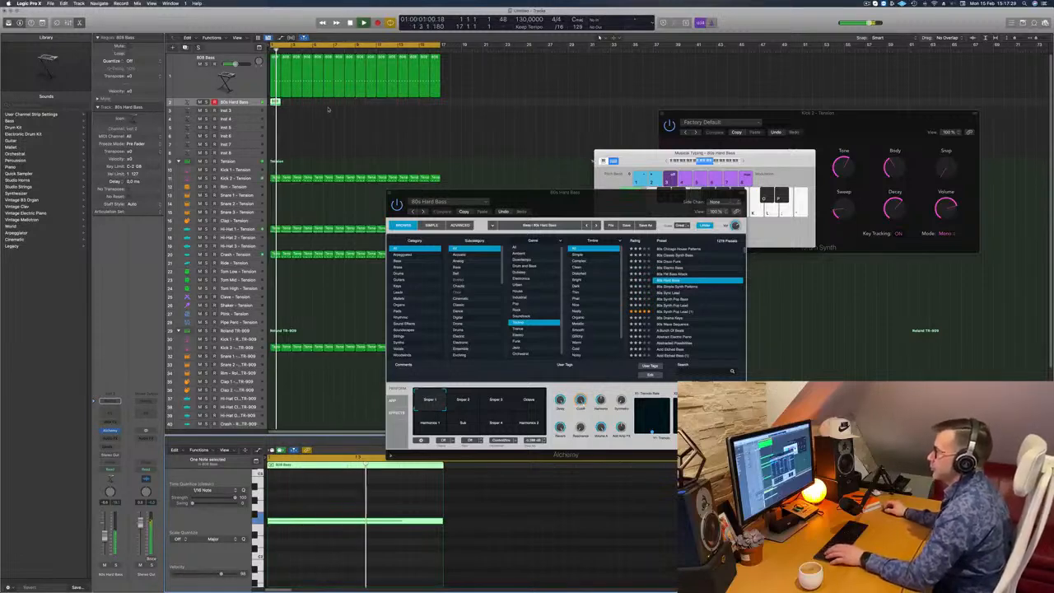
# - Copy the one-bar 80s Hard Bass region back to back up to bar 17 and play it with the beat
pyautogui.press('space')
pyautogui.moveTo(276, 102); pyautogui.dragTo(368, 110)
pyautogui.press('space')
pyautogui.moveTo(564, 191); pyautogui.dragTo(669, 85)
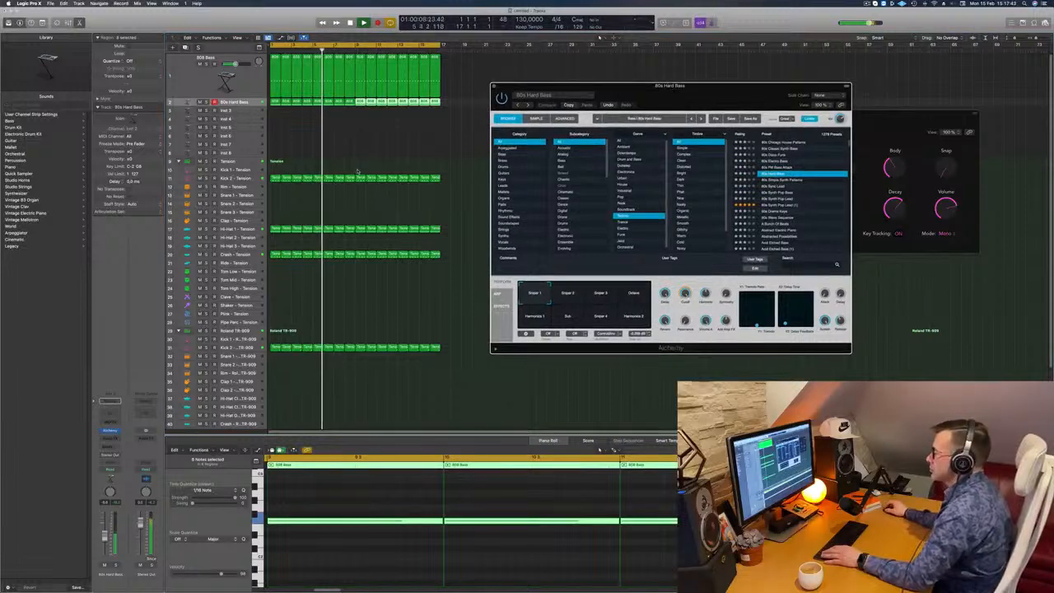
# - Copy the first Kick 2 region to the Snare 1 - Tension track, keeping only the notes on beats 2 and 4
pyautogui.click(276, 179)
pyautogui.moveTo(275, 179); pyautogui.dragTo(276, 196)
pyautogui.moveTo(299, 518); pyautogui.dragTo(265, 532)
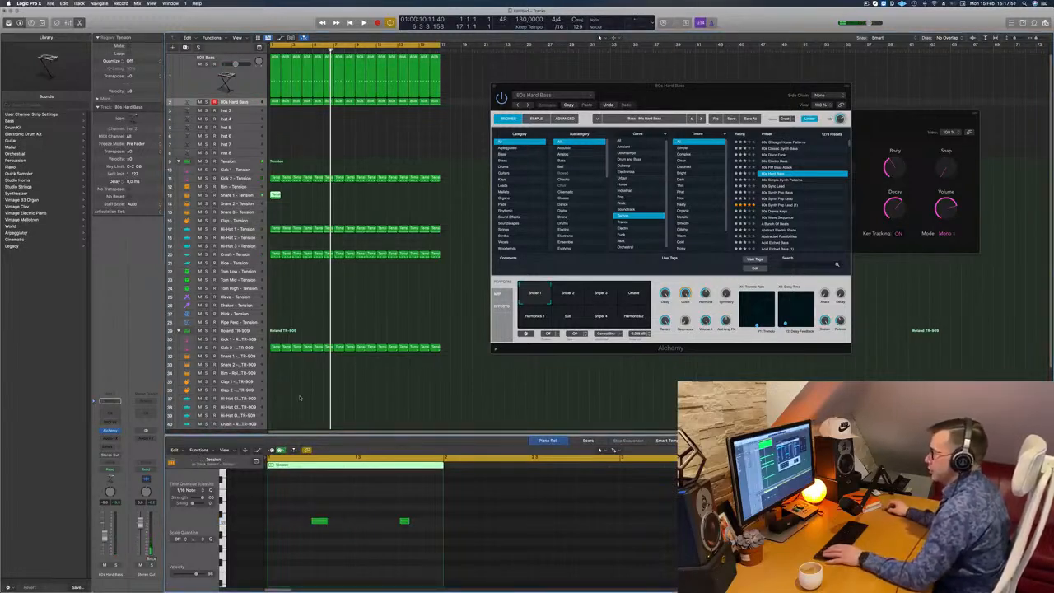
# - Transpose both notes in the Snare 1 region to the pitch that triggers the snare and play the result
pyautogui.scroll(-5, 290, 498)
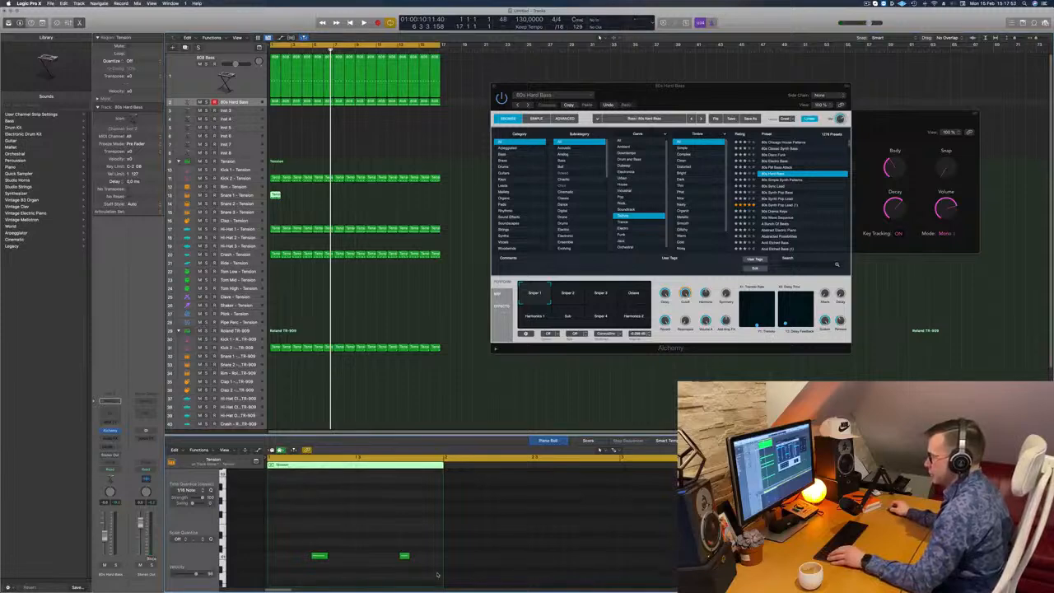
pyautogui.moveTo(290, 527); pyautogui.dragTo(451, 579)
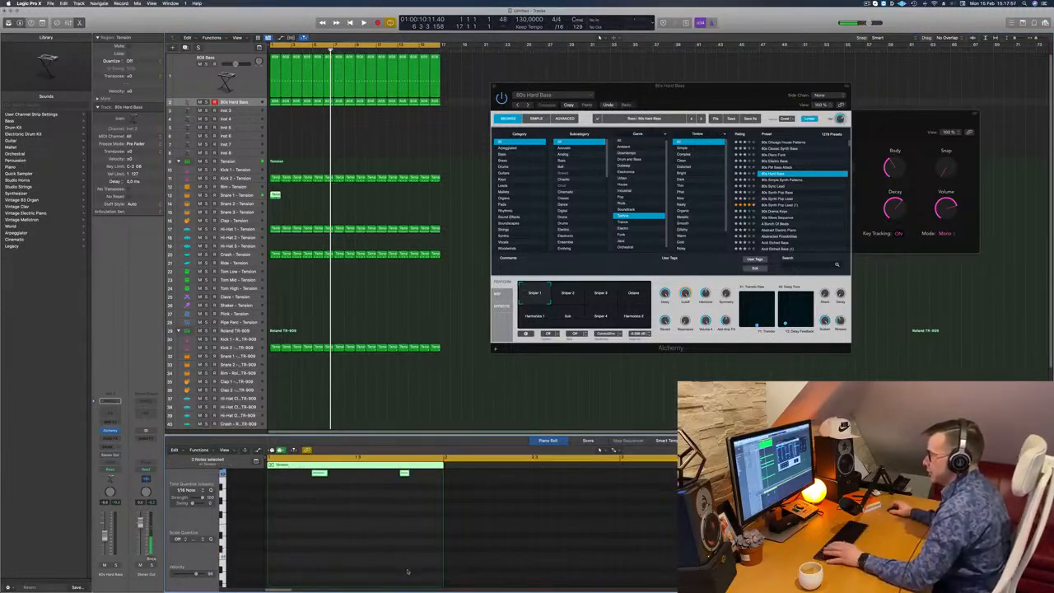
pyautogui.scroll(5, 408, 571)
pyautogui.press('space')
# - Copy the one-bar Snare 1 region back to back up to bar 17
pyautogui.click(278, 196)
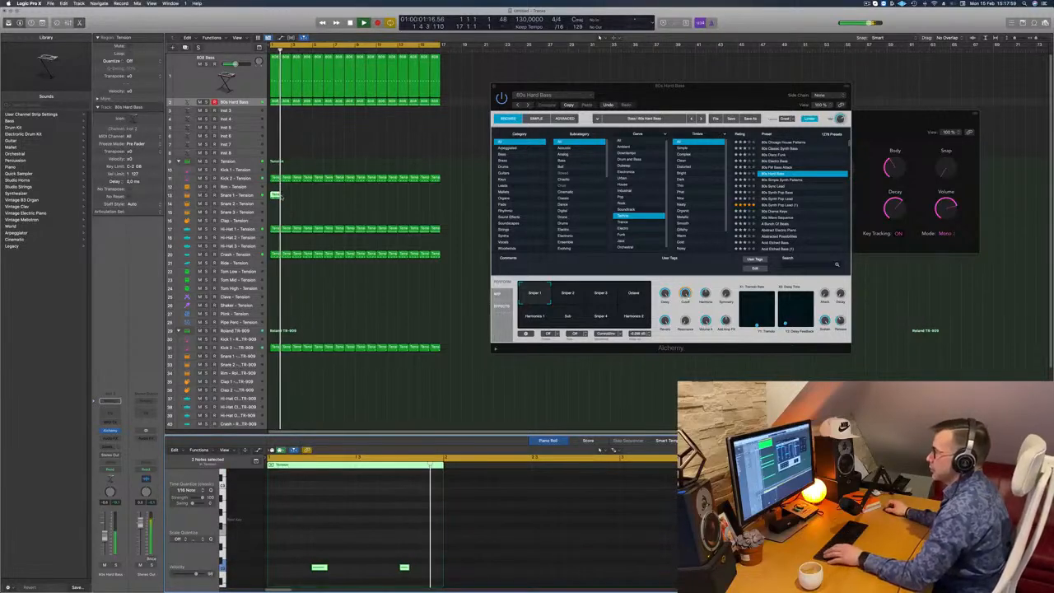
pyautogui.moveTo(274, 196); pyautogui.dragTo(357, 199)
pyautogui.keyDown('shift'); pyautogui.click(275, 196); pyautogui.keyUp('shift')
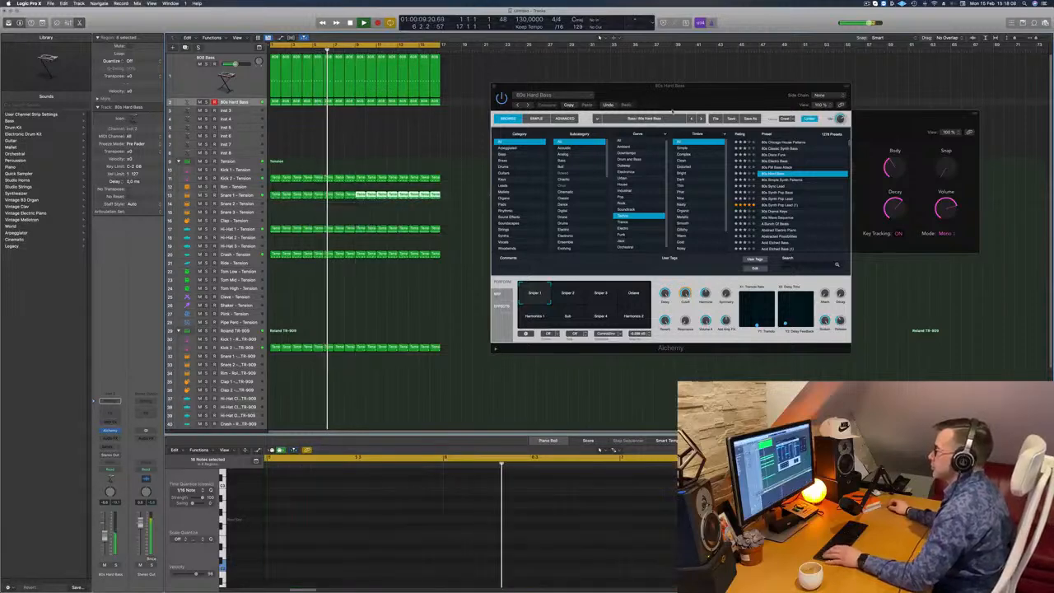
pyautogui.moveTo(757, 88); pyautogui.dragTo(811, 81)
# - Adjust the Snare 1 - Tension track's send level to the Tape Delay bus
pyautogui.click(237, 195)
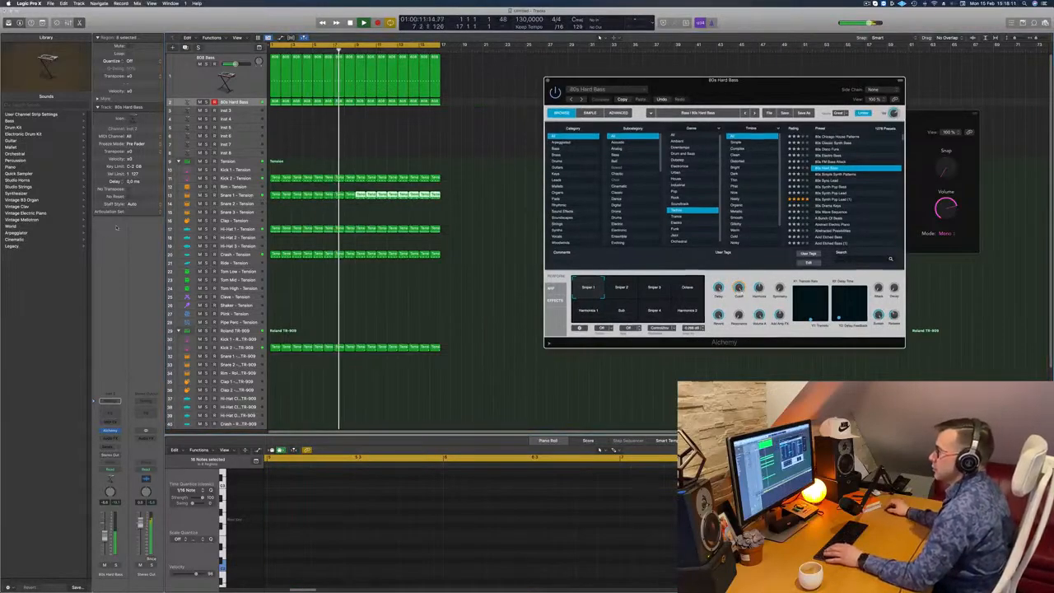
pyautogui.press('Return')
pyautogui.click(117, 441)
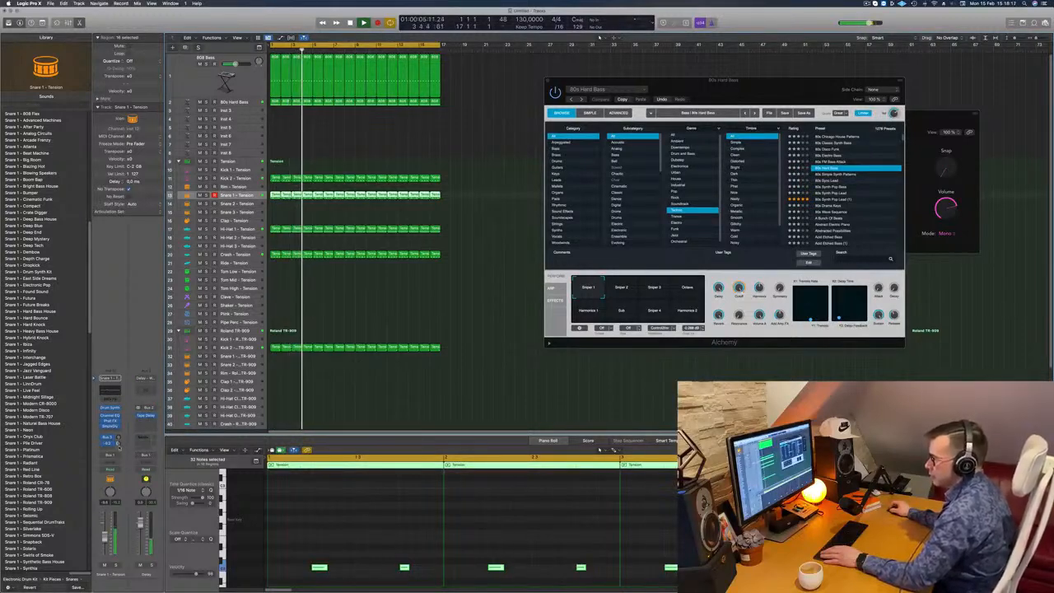
pyautogui.click(461, 301)
# - Close the Alchemy window, add a send from the 80s Hard Bass track to Aux 7 and raise its level
pyautogui.scroll(-3, 458, 304)
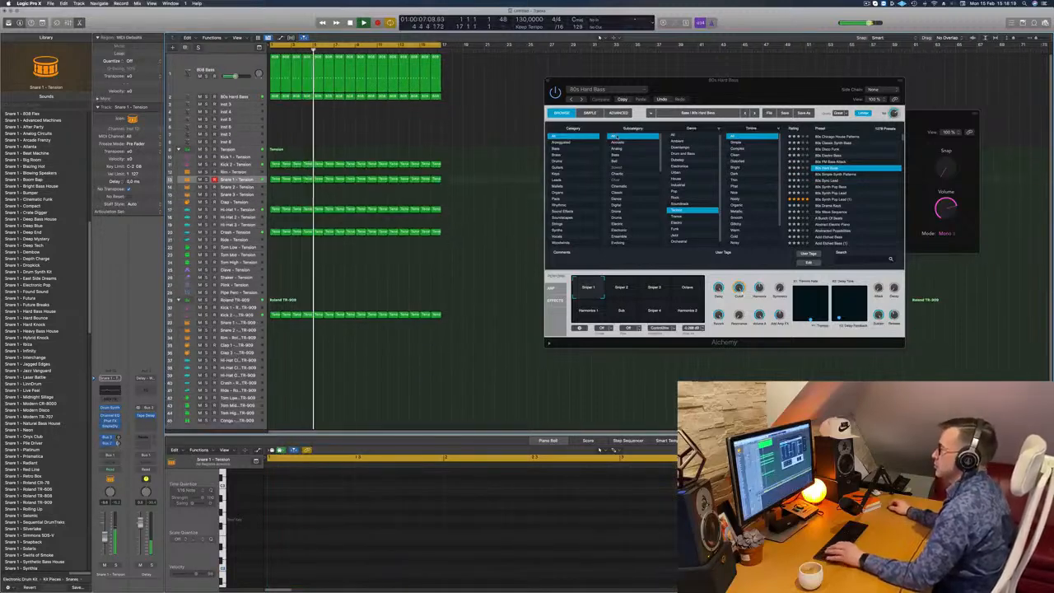
pyautogui.moveTo(738, 94); pyautogui.dragTo(653, 103)
pyautogui.scroll(-1, 428, 104)
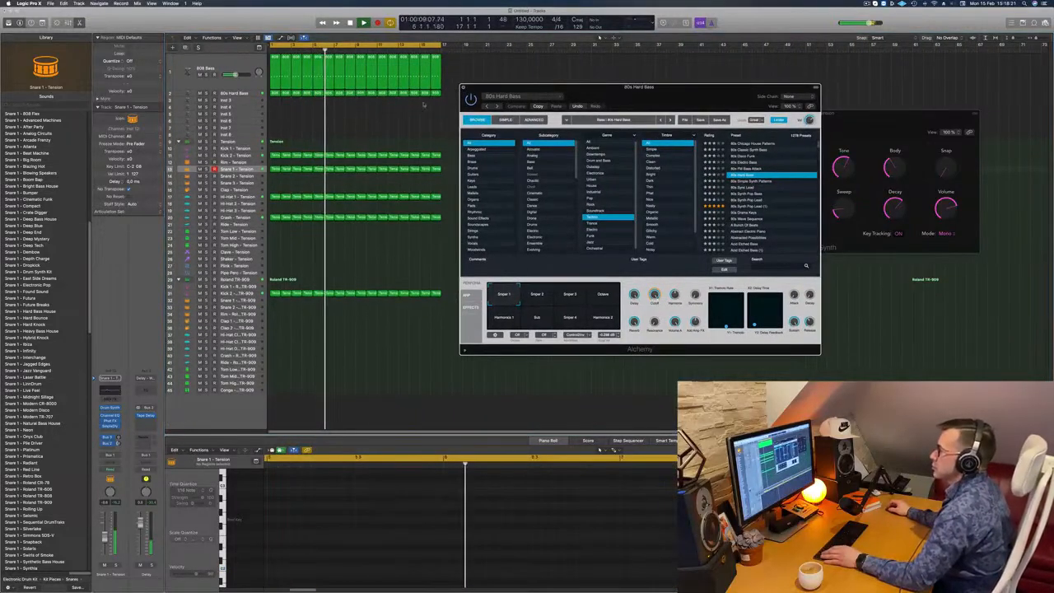
pyautogui.press('super+w')
pyautogui.click(238, 94)
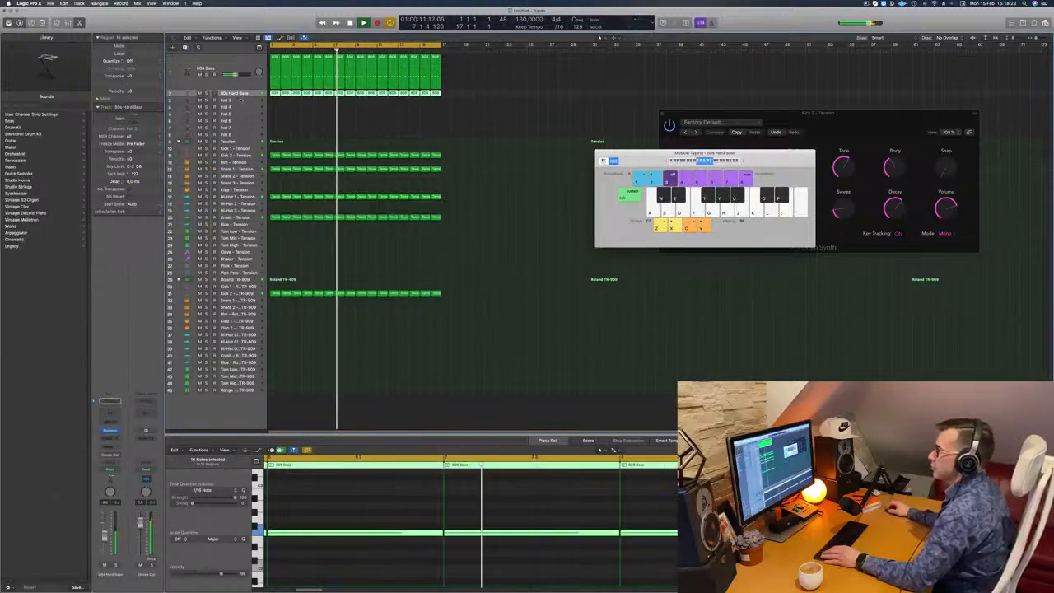
pyautogui.press('Return')
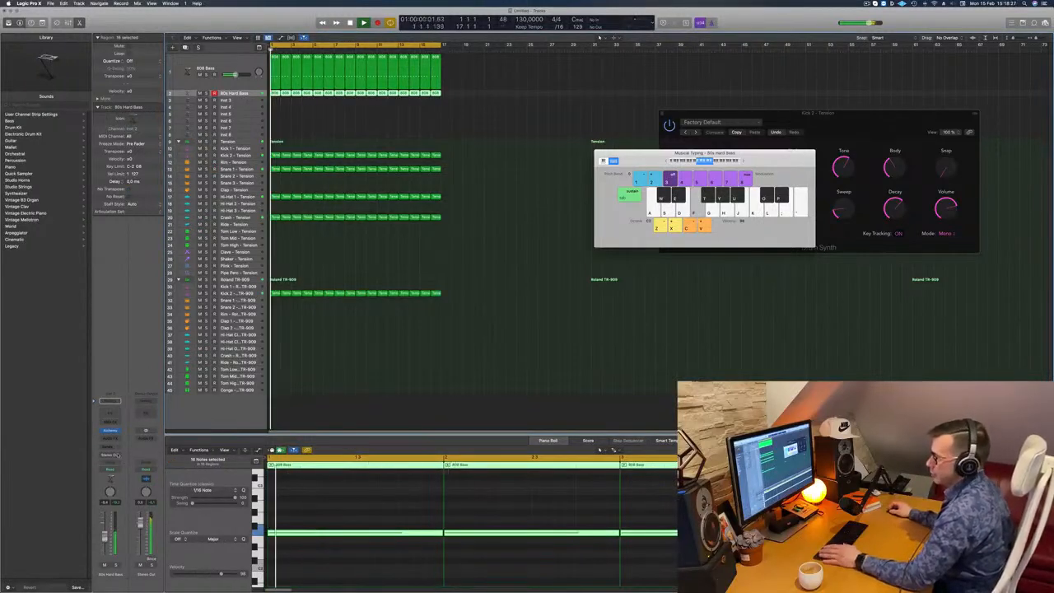
pyautogui.click(107, 447)
pyautogui.moveTo(132, 455)
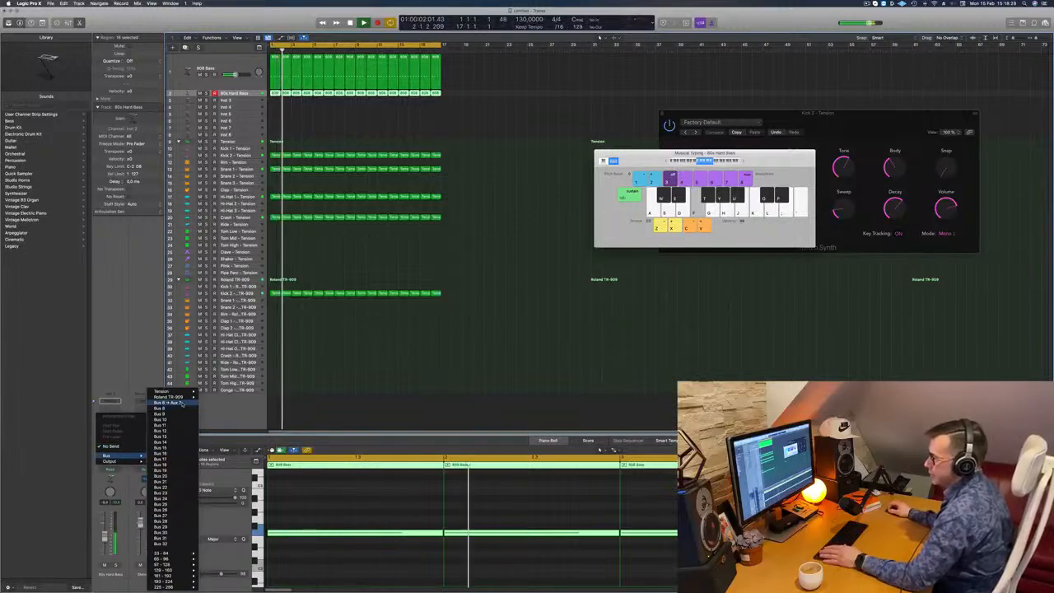
pyautogui.click(181, 403)
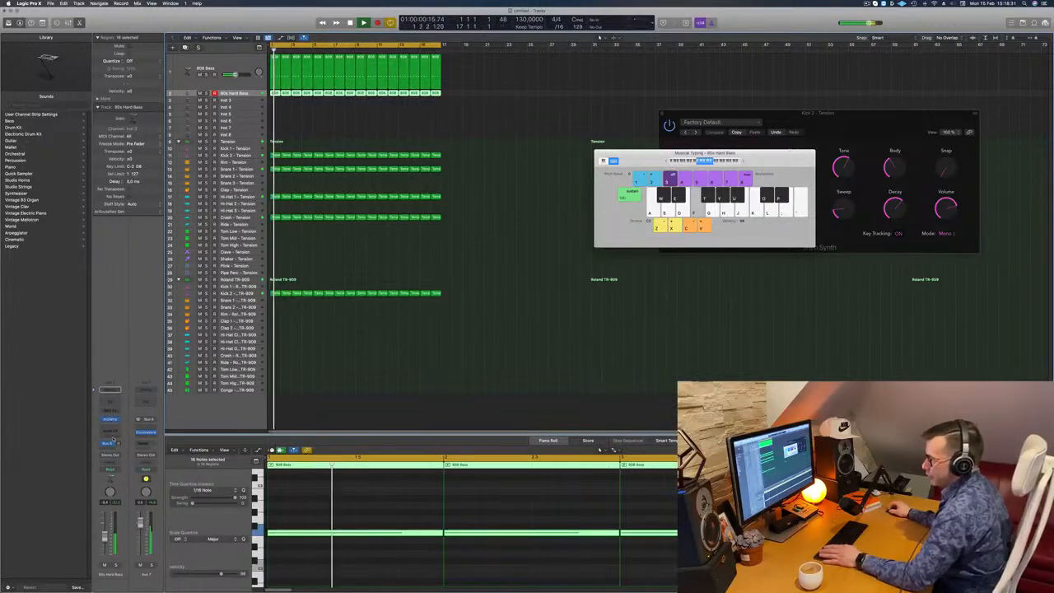
pyautogui.moveTo(118, 443); pyautogui.dragTo(117, 435)
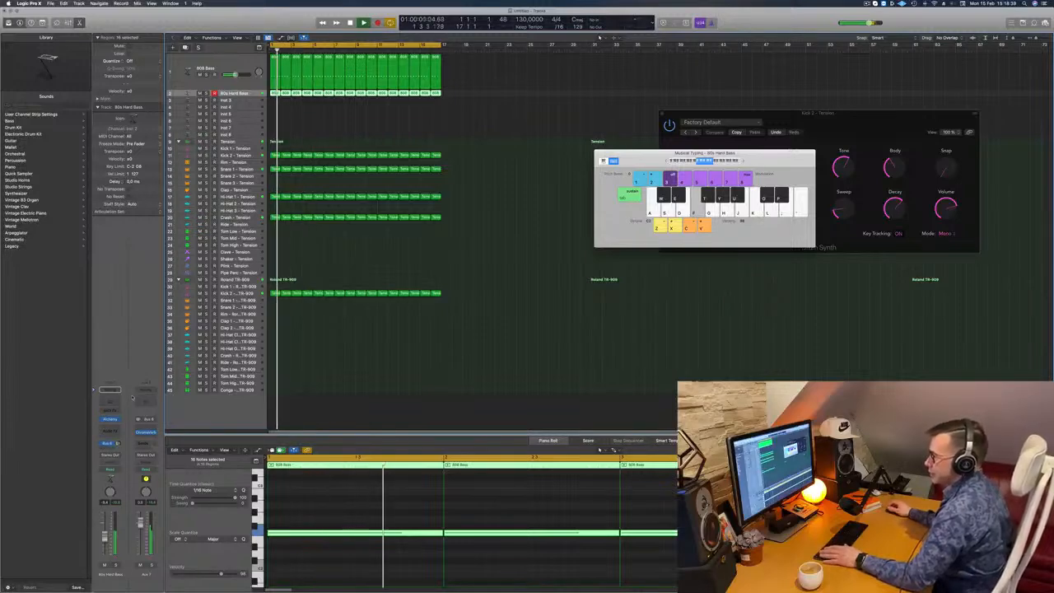
# - Insert a stereo Compressor on the Aux 7 channel after its existing effect
pyautogui.click(149, 439)
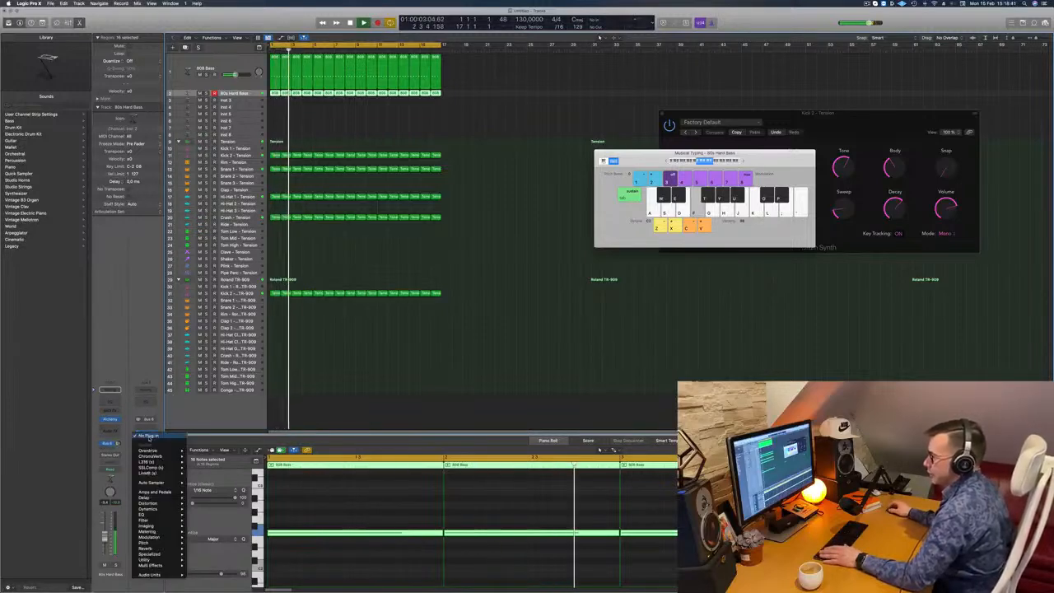
pyautogui.moveTo(156, 503)
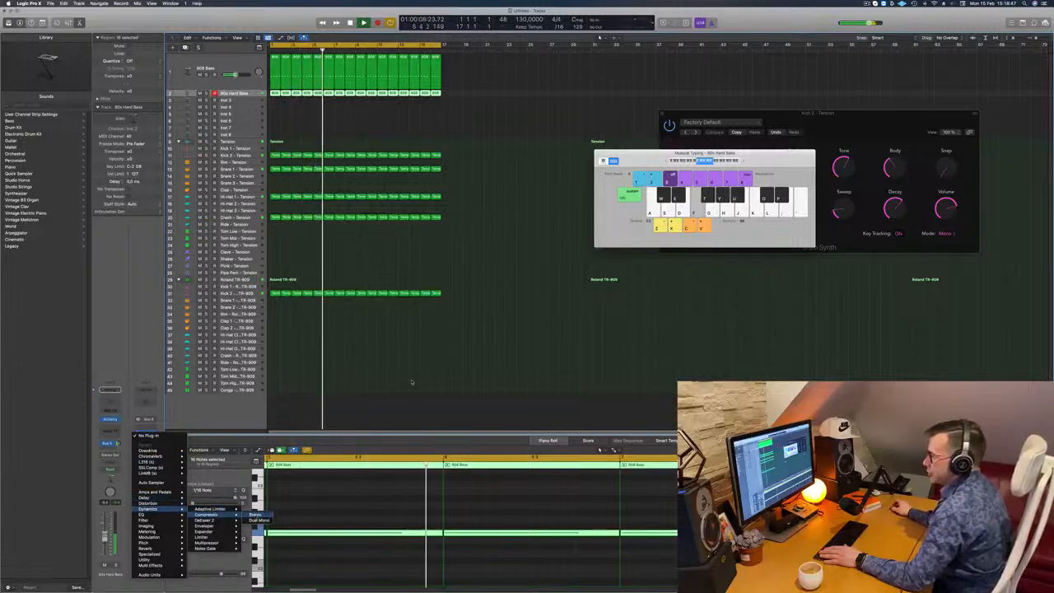
pyautogui.click(254, 508)
pyautogui.moveTo(613, 97); pyautogui.dragTo(696, 110)
# - Set the Aux 7 compressor's side-chain source to the Kick 2 - Tension track (Inst 10)
pyautogui.click(696, 109)
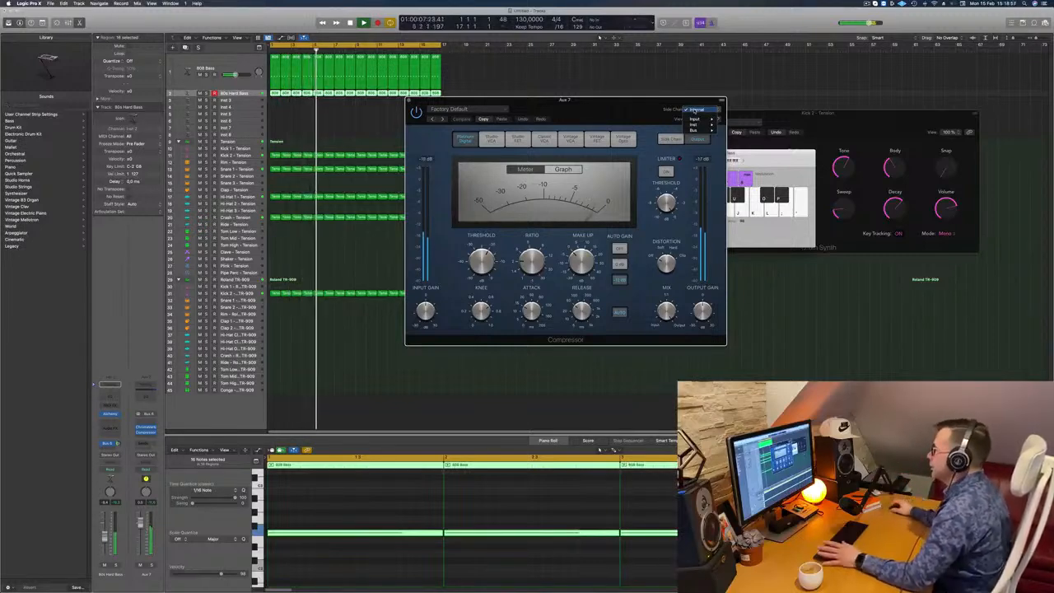
pyautogui.moveTo(693, 126)
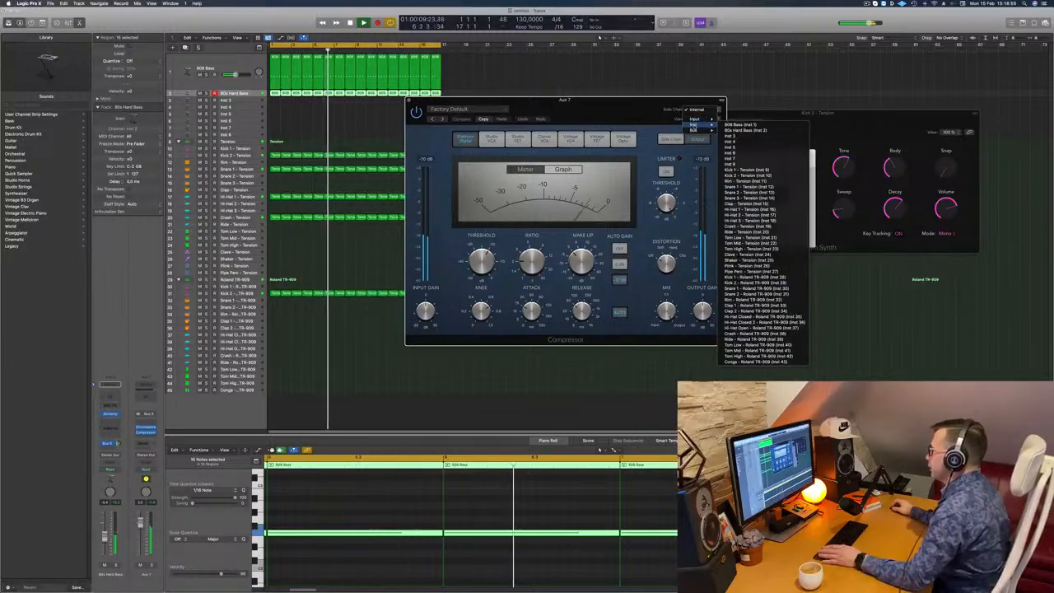
pyautogui.click(745, 169)
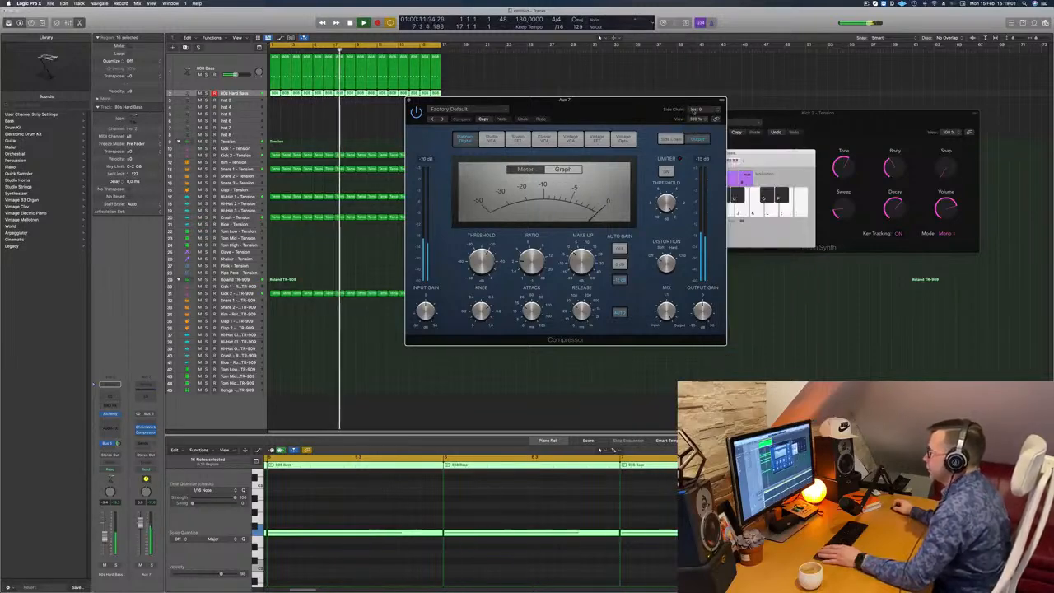
pyautogui.click(704, 112)
pyautogui.moveTo(705, 106)
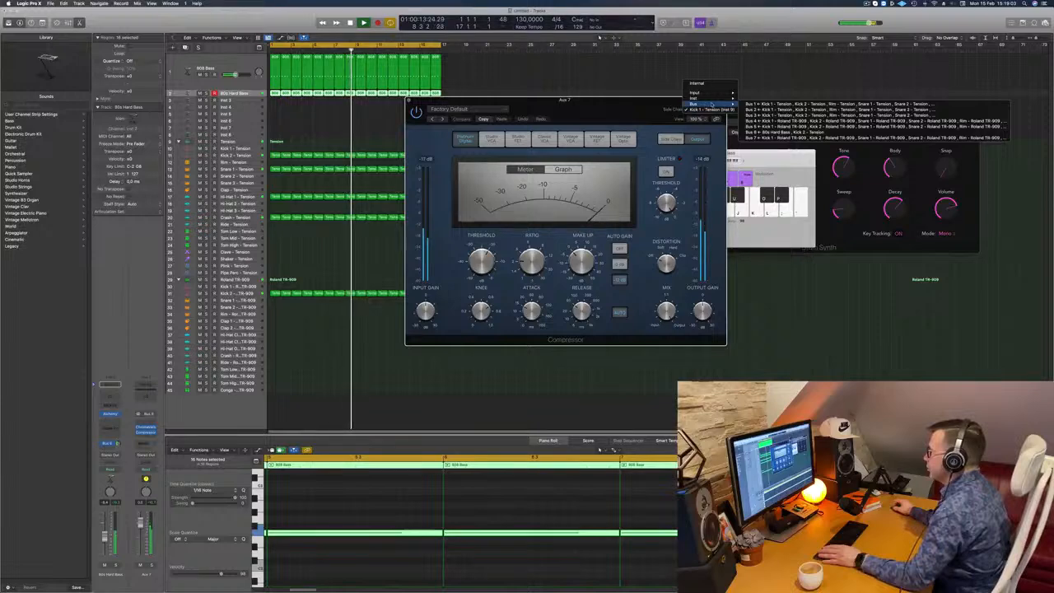
pyautogui.click(756, 148)
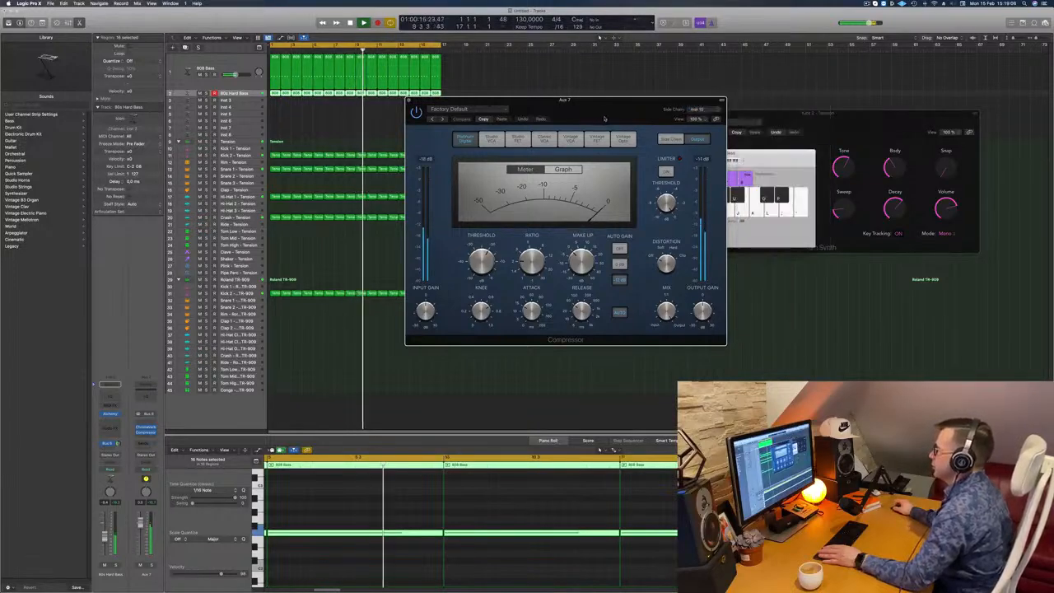
# - Lower the Aux 7 compressor's threshold so the kick ducks the signal, and close the compressor window
pyautogui.moveTo(604, 118); pyautogui.dragTo(615, 120)
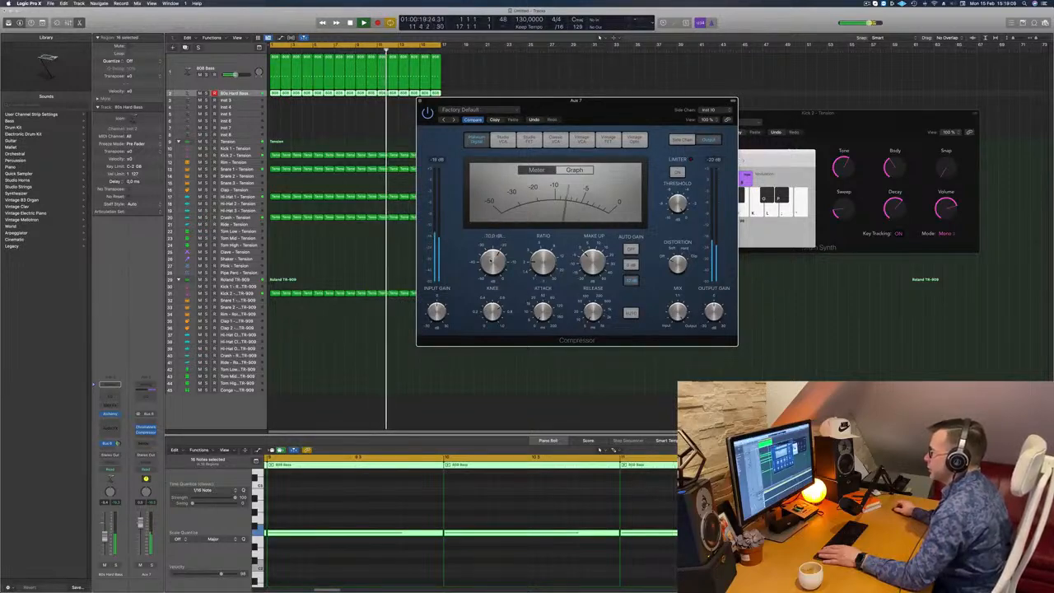
pyautogui.moveTo(544, 256); pyautogui.dragTo(498, 253)
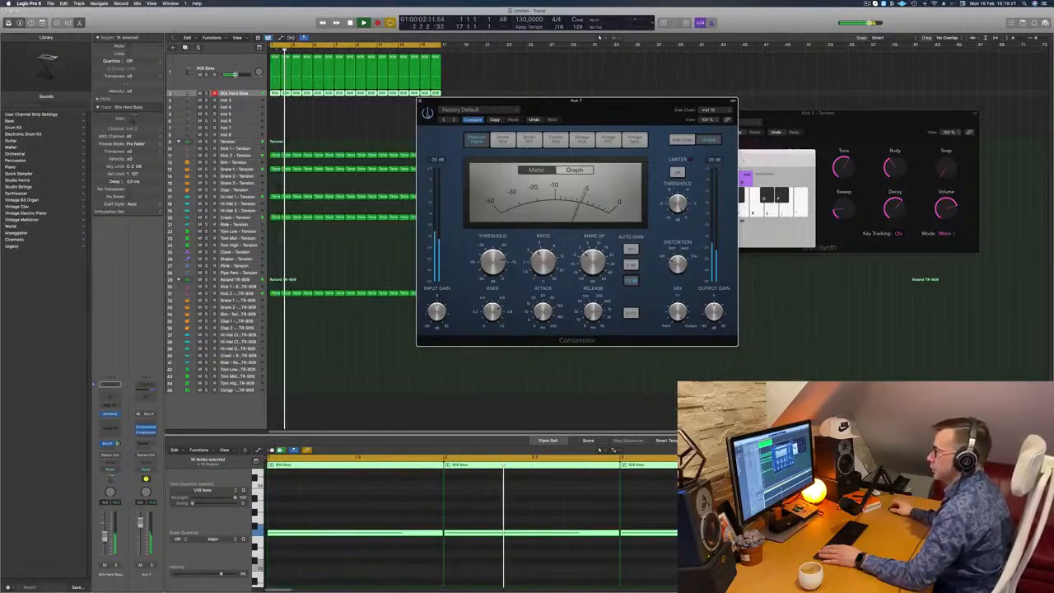
pyautogui.moveTo(600, 111)
pyautogui.mouseDown()
pyautogui.moveTo(591, 114)
pyautogui.moveTo(605, 114)
pyautogui.mouseUp()
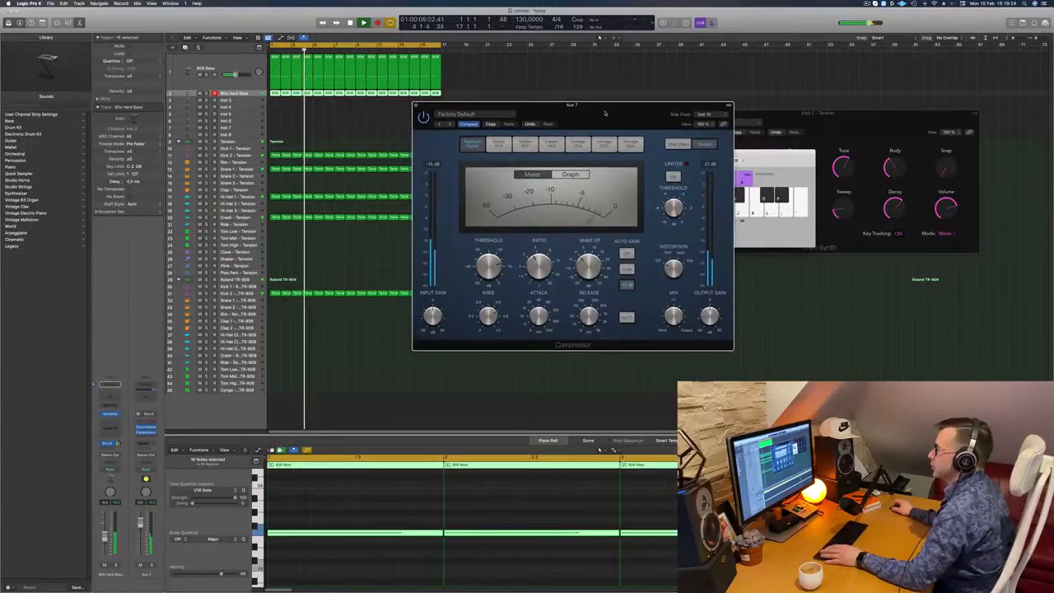
pyautogui.click(415, 106)
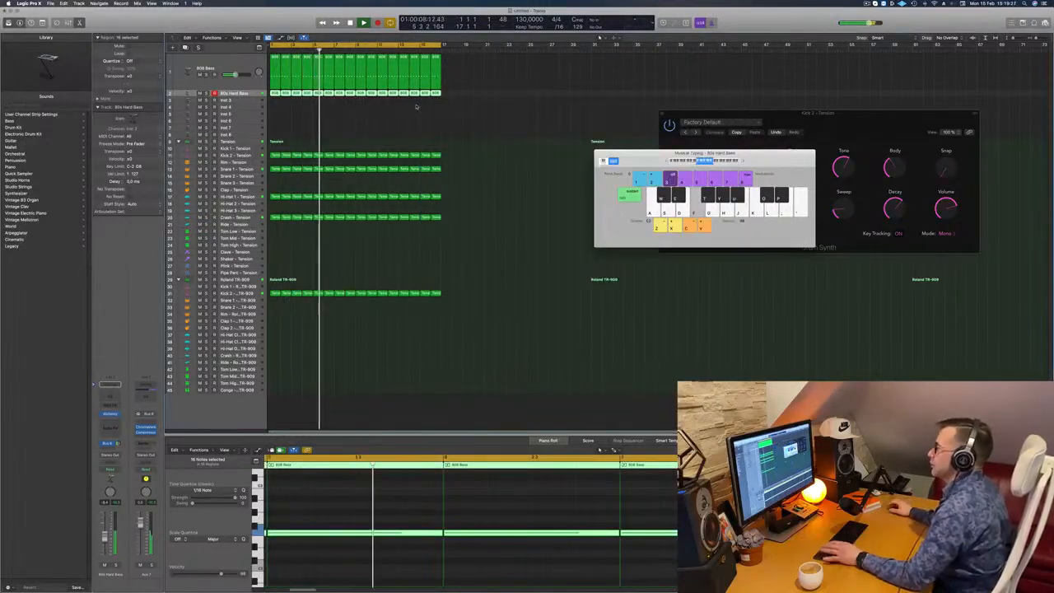
# - Load the Backwards Flurry preset from the Techno genre into the Inst 3 track's Alchemy instrument
pyautogui.moveTo(705, 153); pyautogui.dragTo(874, 137)
pyautogui.click(359, 117)
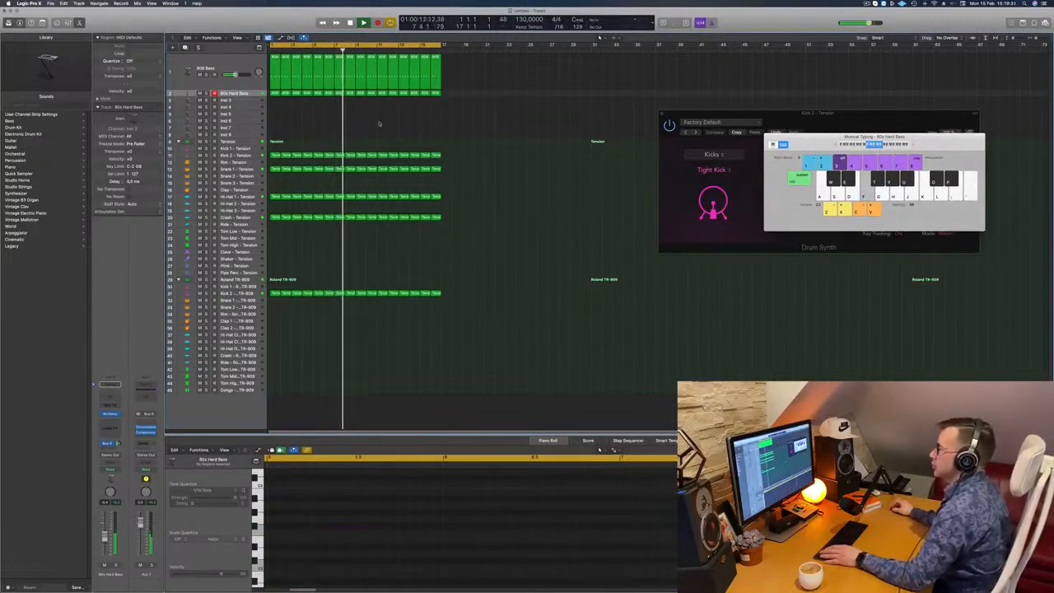
pyautogui.click(242, 99)
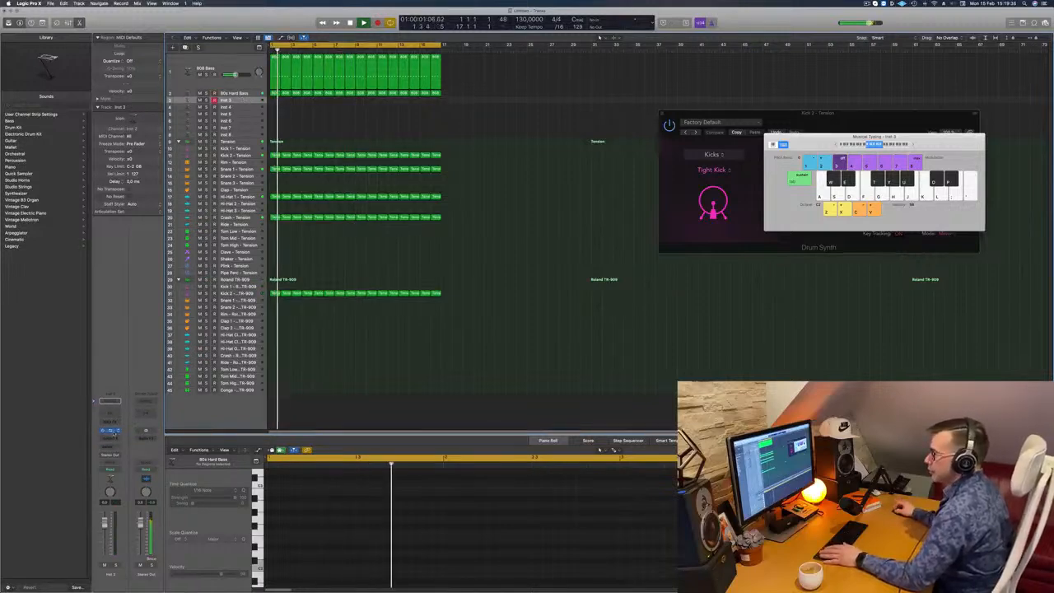
pyautogui.click(110, 430)
pyautogui.moveTo(529, 98); pyautogui.dragTo(606, 121)
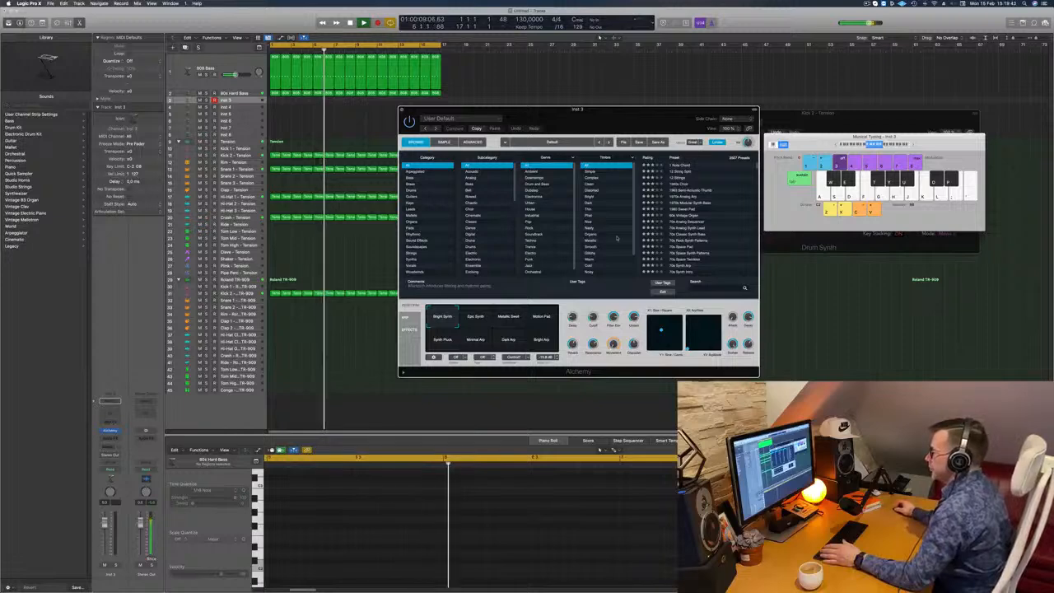
pyautogui.click(531, 239)
pyautogui.scroll(-5, 712, 235)
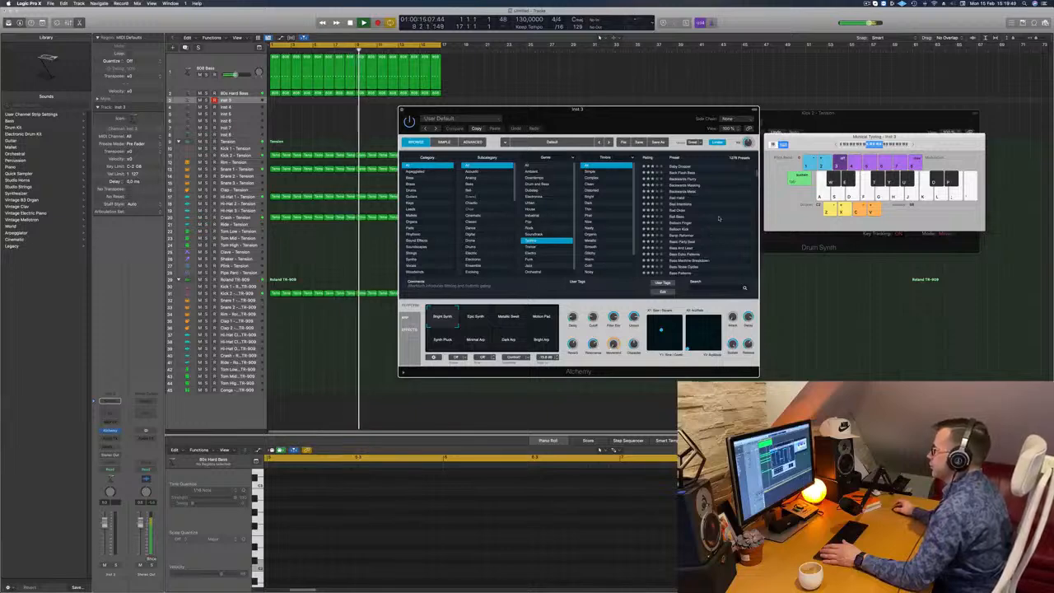
pyautogui.click(687, 179)
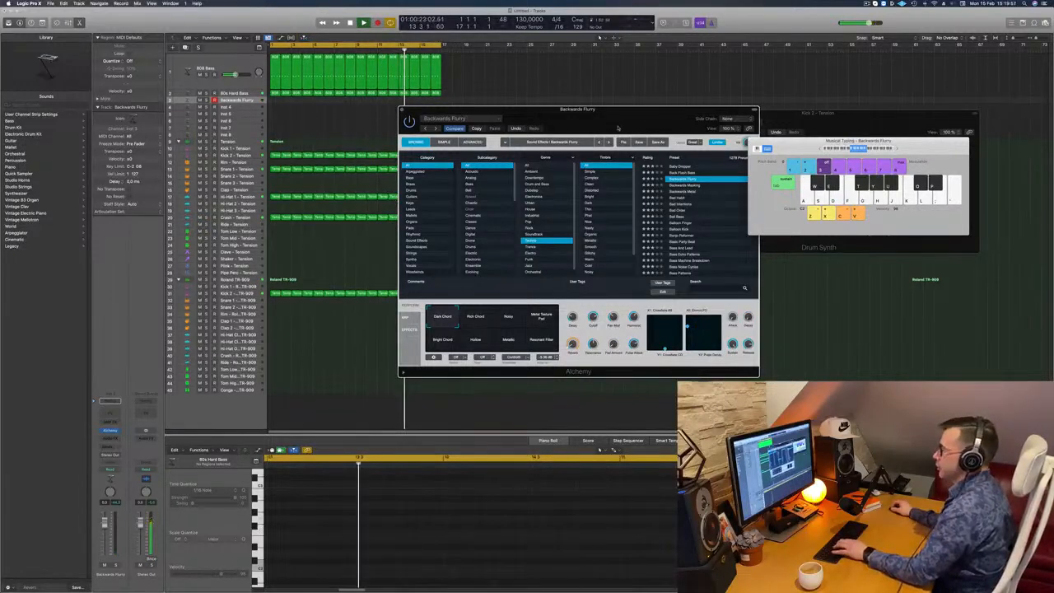
# - Play test notes on the Backwards Flurry track and lower its volume fader
pyautogui.click(247, 100)
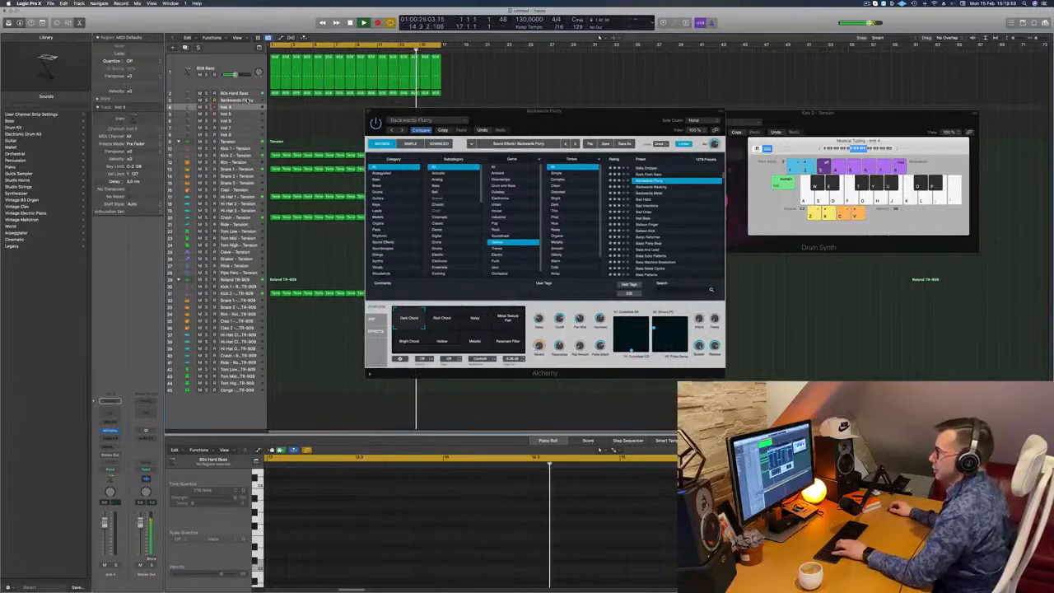
pyautogui.press('f')
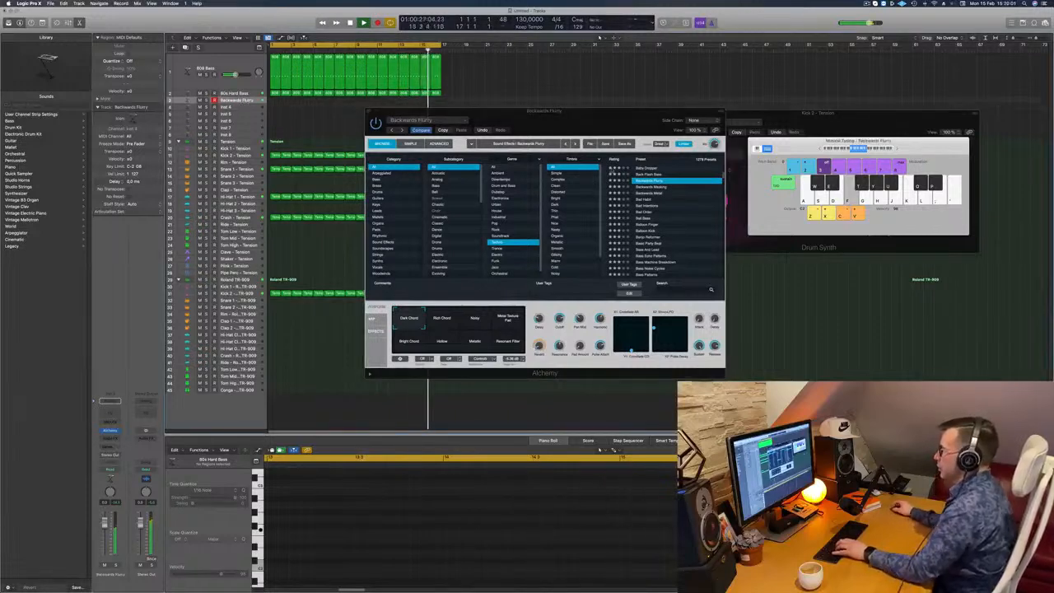
pyautogui.moveTo(604, 112); pyautogui.dragTo(666, 95)
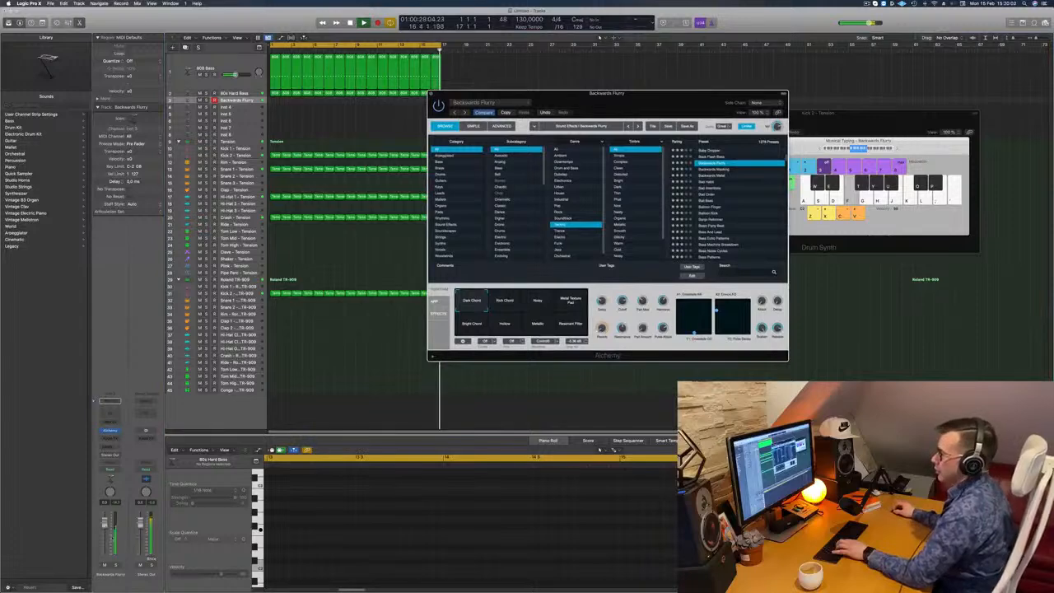
pyautogui.moveTo(104, 523); pyautogui.dragTo(104, 537)
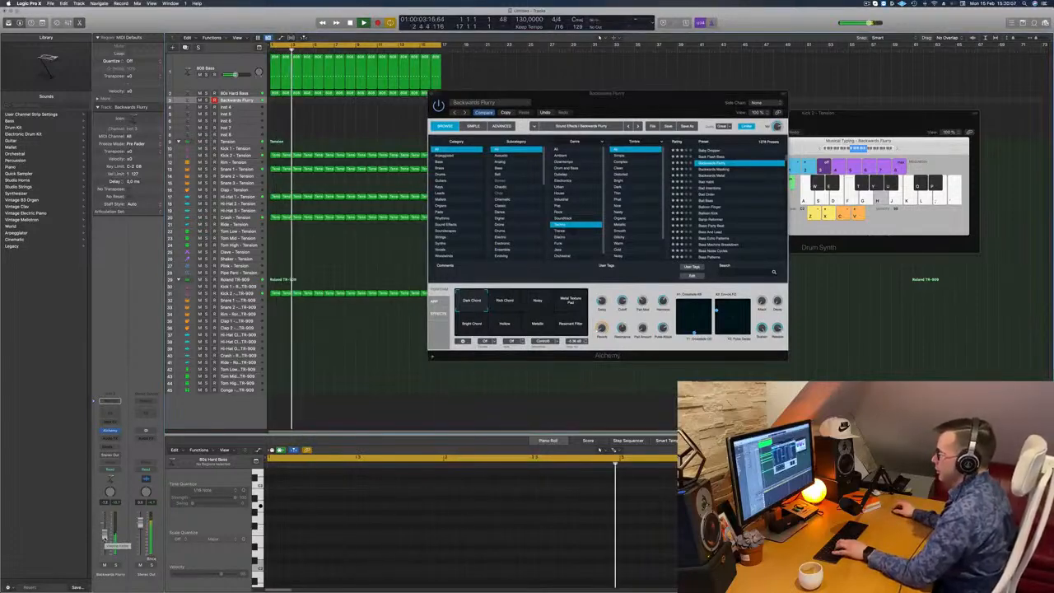
# - Audition Backwards Flurry's performance variations, including Rich Chord, Metal Texture Pad, Bright Chord, Hollow, Metallic and Resonant Filter, and return to Dark Chord
pyautogui.click(503, 302)
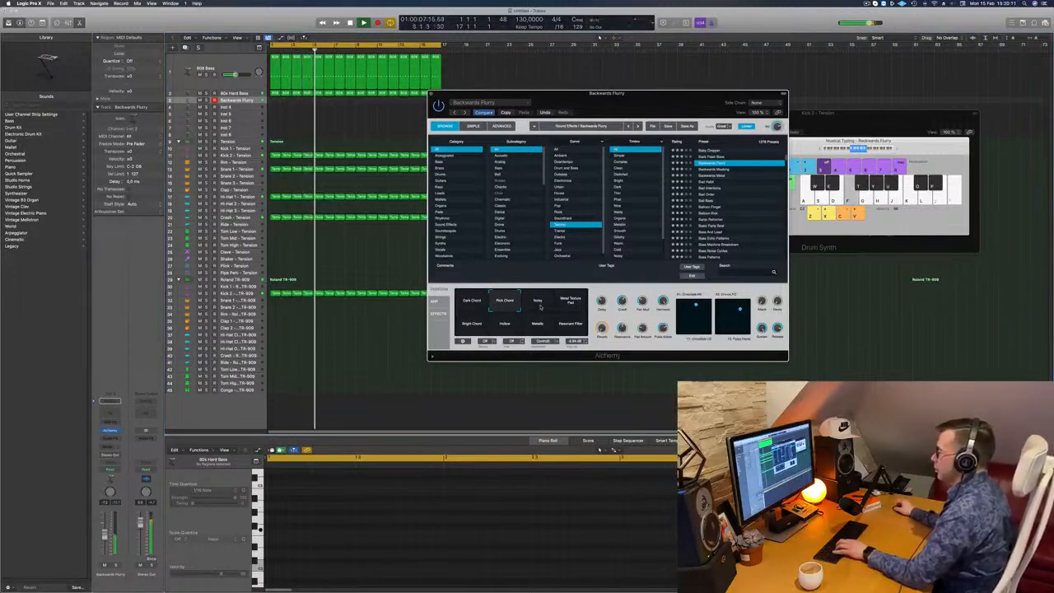
pyautogui.click(573, 306)
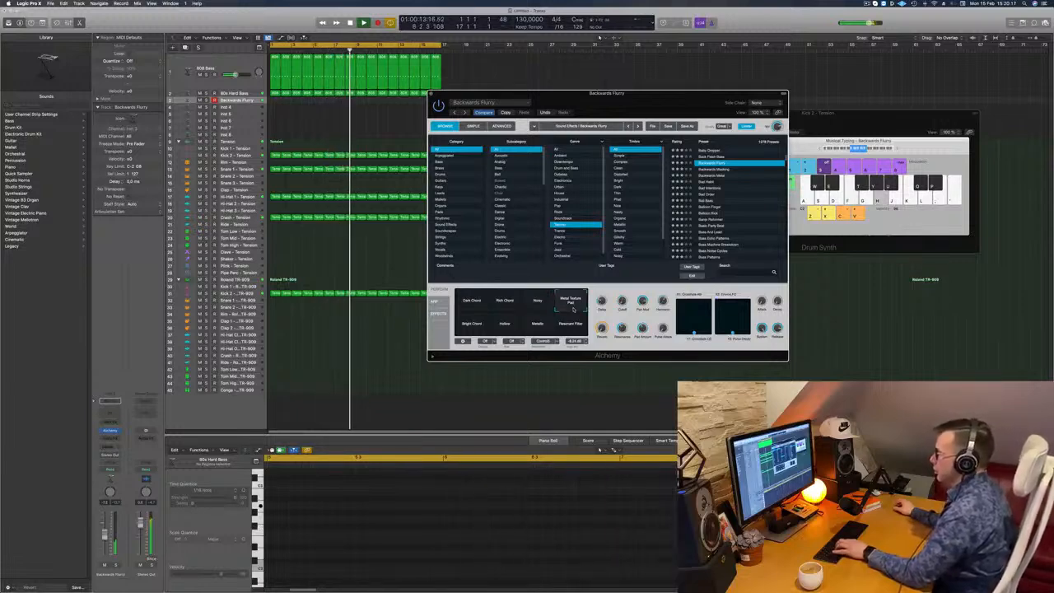
pyautogui.click(476, 328)
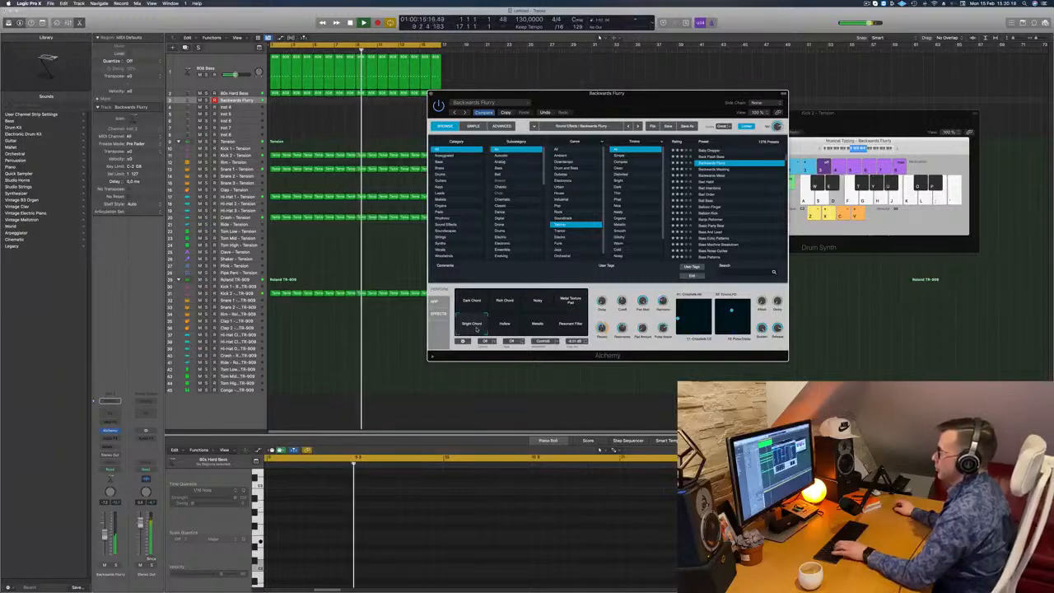
pyautogui.moveTo(652, 108); pyautogui.dragTo(709, 116)
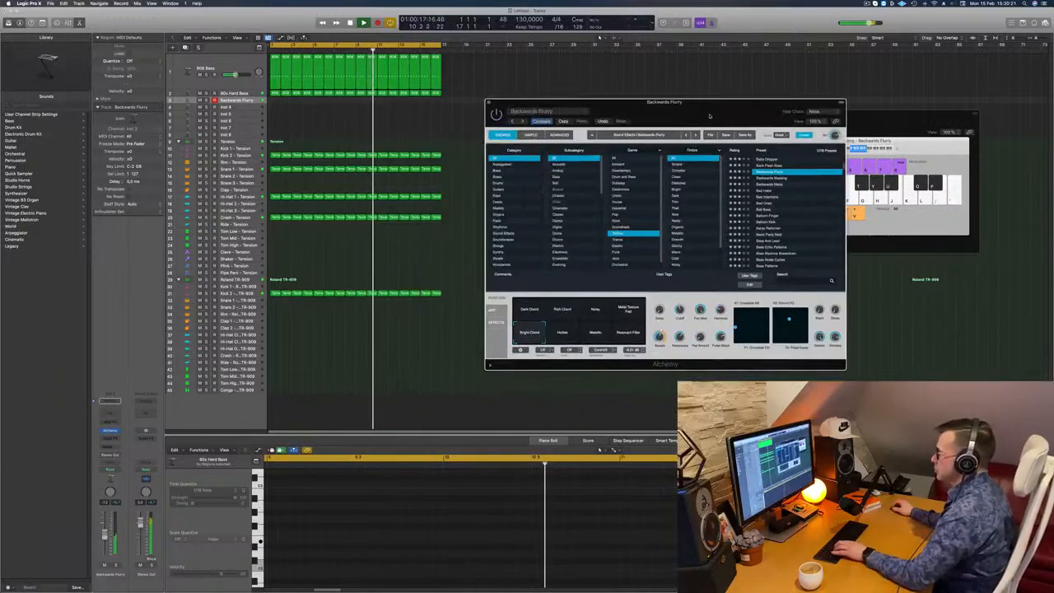
pyautogui.click(564, 334)
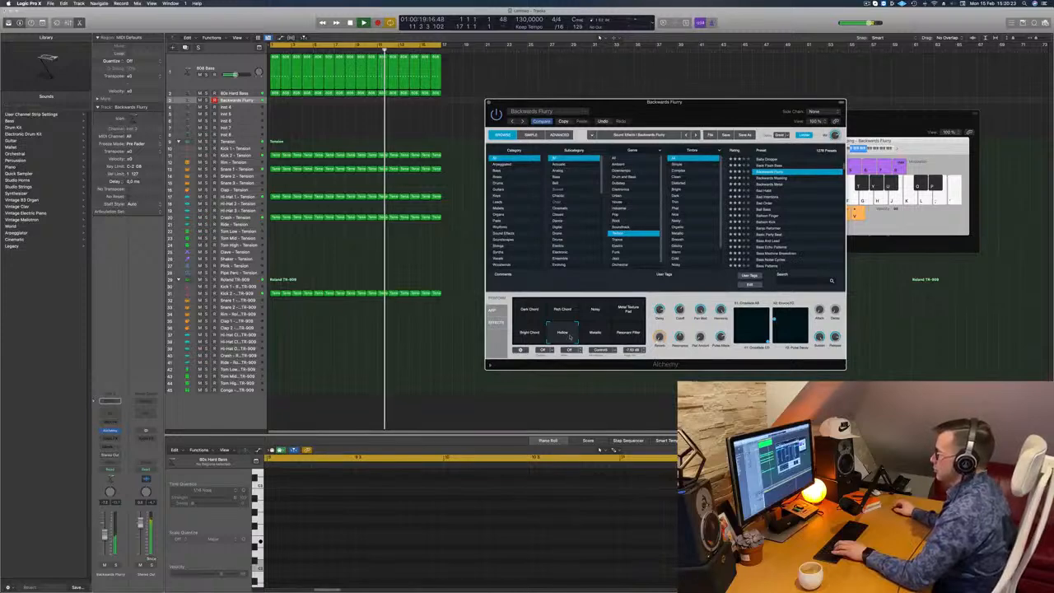
pyautogui.click(595, 333)
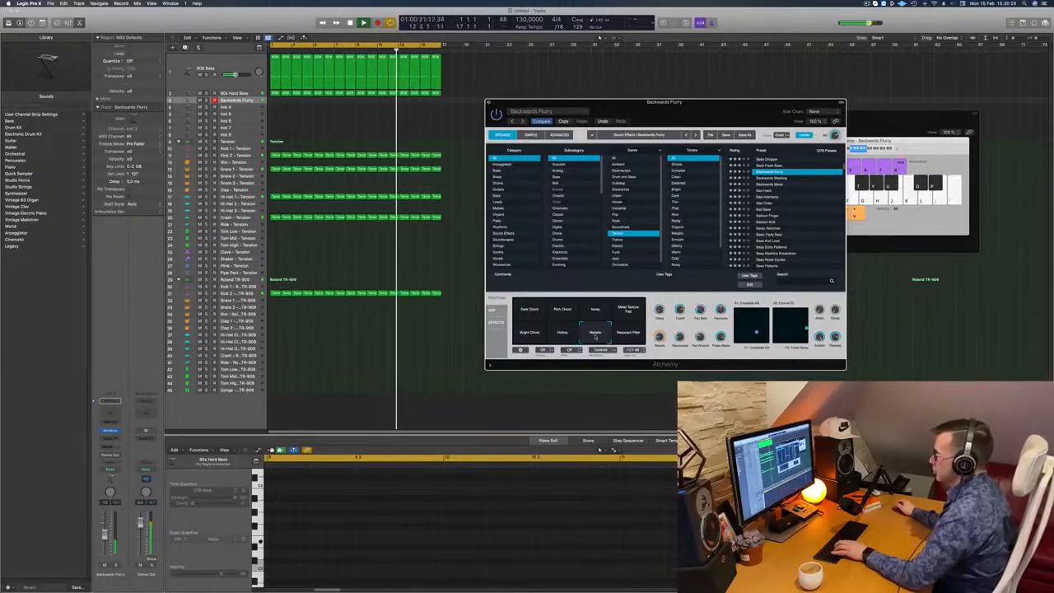
pyautogui.click(629, 334)
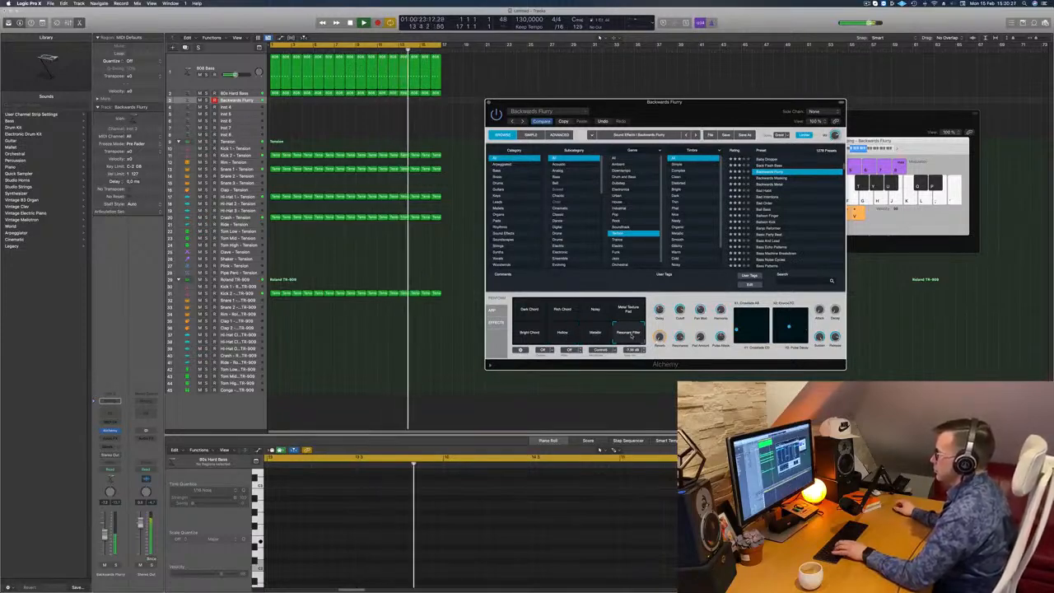
pyautogui.click(529, 334)
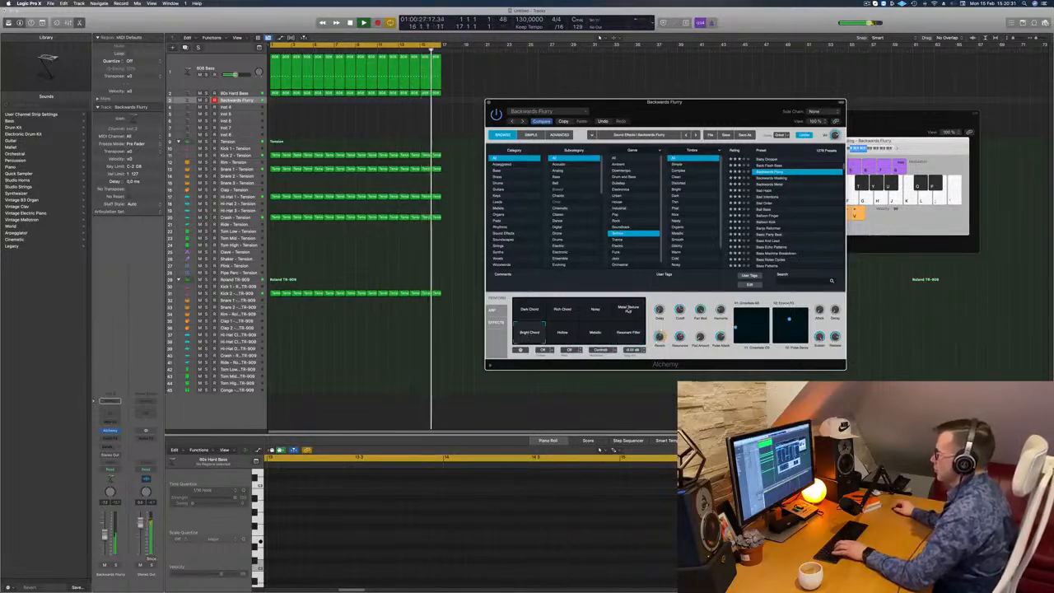
pyautogui.click(627, 309)
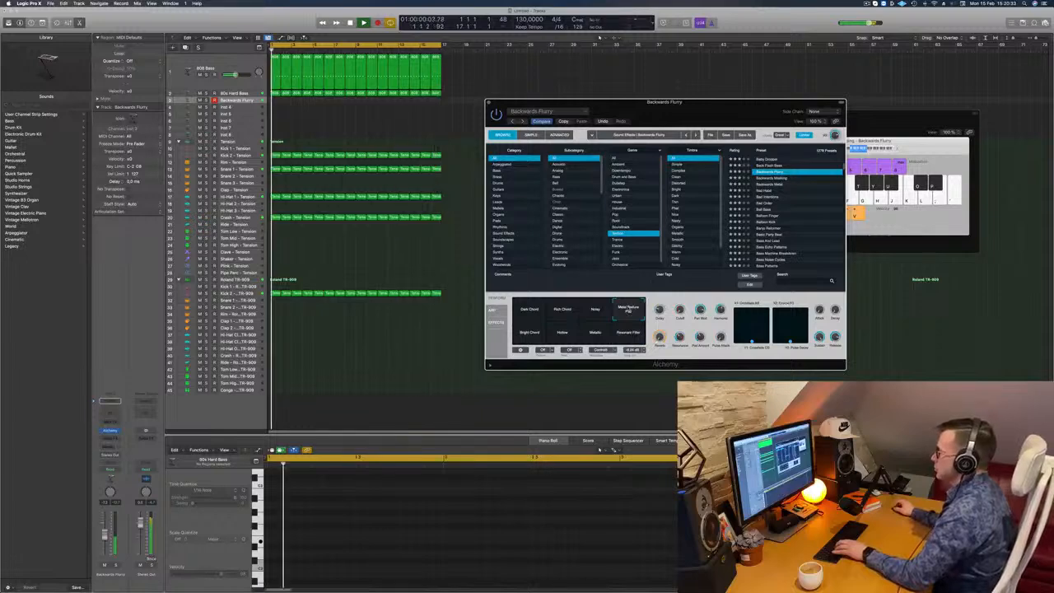
pyautogui.click(563, 310)
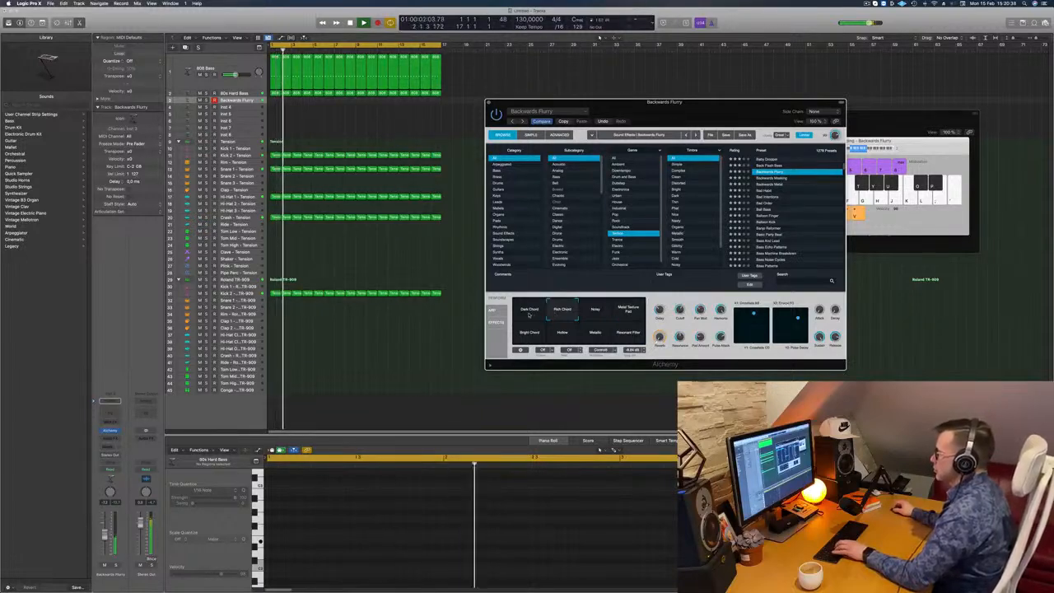
pyautogui.click(529, 311)
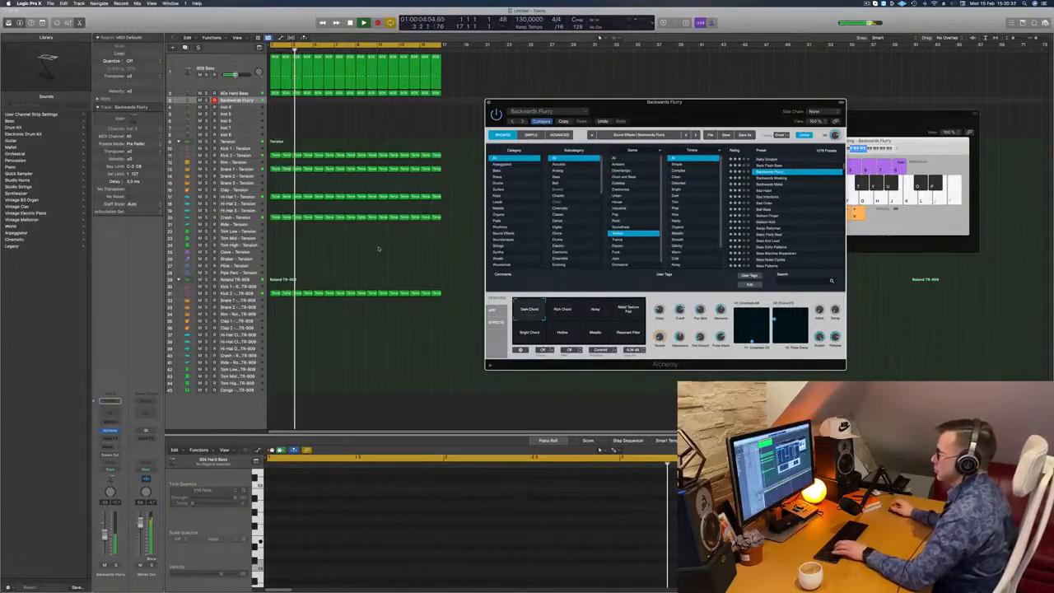
# - Copy the first 80s Hard Bass region to the Backwards Flurry track, stretch it and its note to four bars, and play it back
pyautogui.click(275, 90)
pyautogui.moveTo(275, 99); pyautogui.dragTo(313, 102)
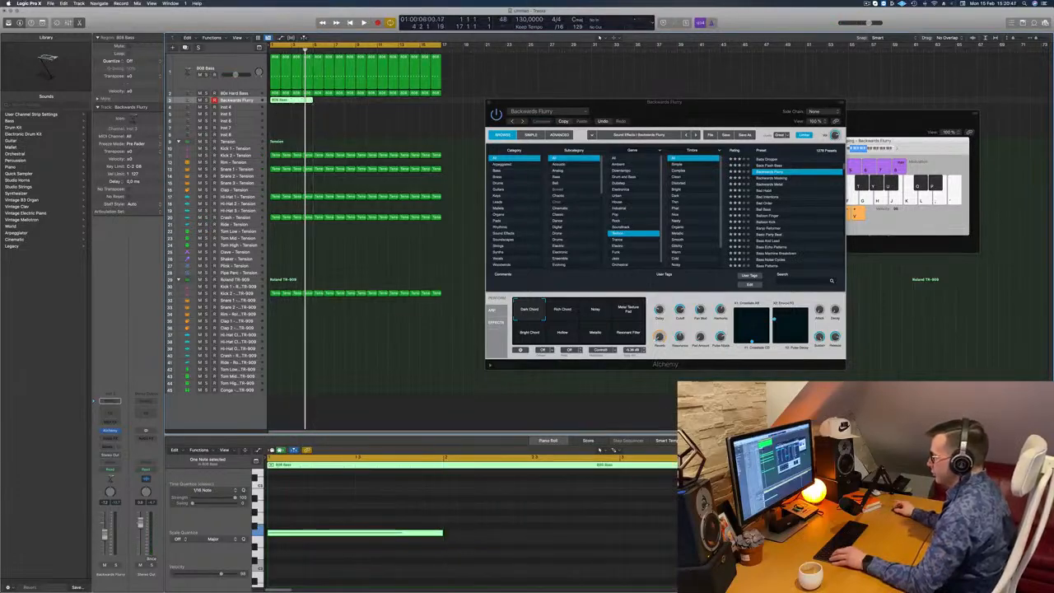
pyautogui.moveTo(414, 534); pyautogui.dragTo(676, 534)
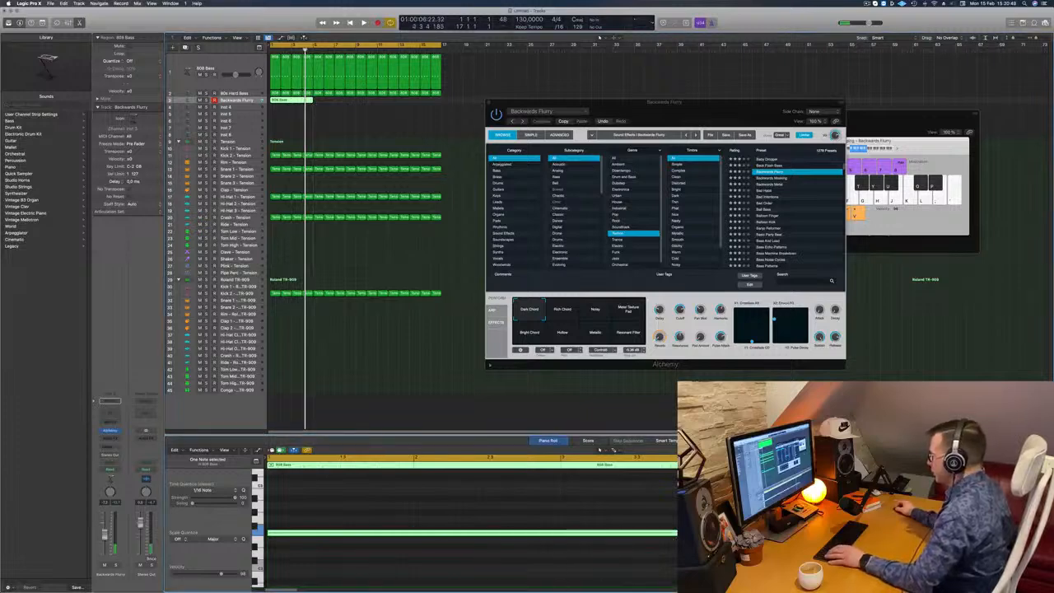
pyautogui.click(337, 335)
pyautogui.press('Return')
pyautogui.press('space')
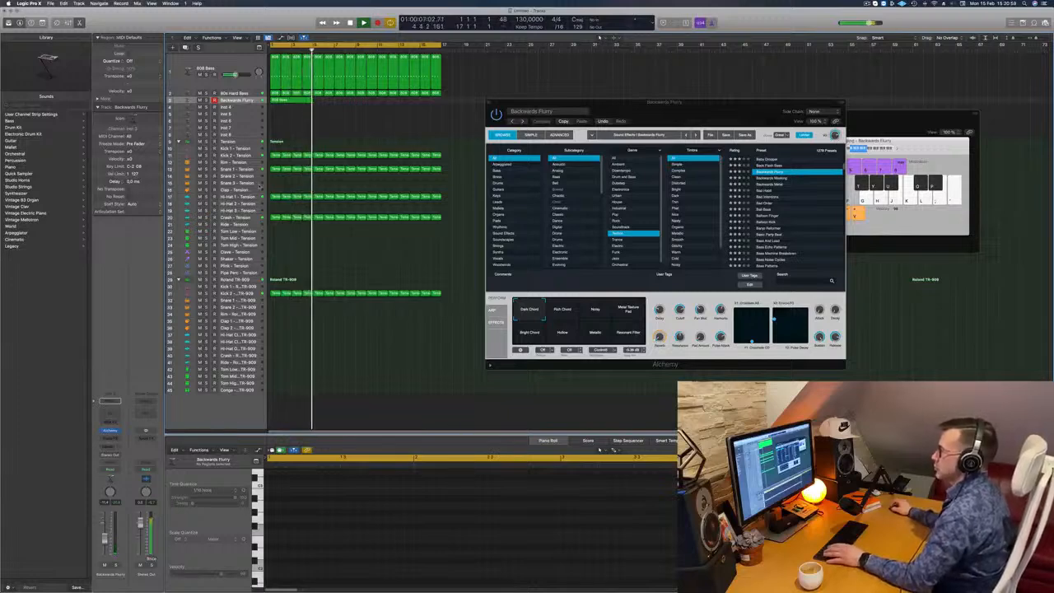
# - Delete the long note from the four-bar region on the Backwards Flurry track
pyautogui.click(286, 100)
pyautogui.press('Return')
pyautogui.moveTo(390, 494); pyautogui.dragTo(401, 546)
pyautogui.press('space')
pyautogui.press('BackSpace')
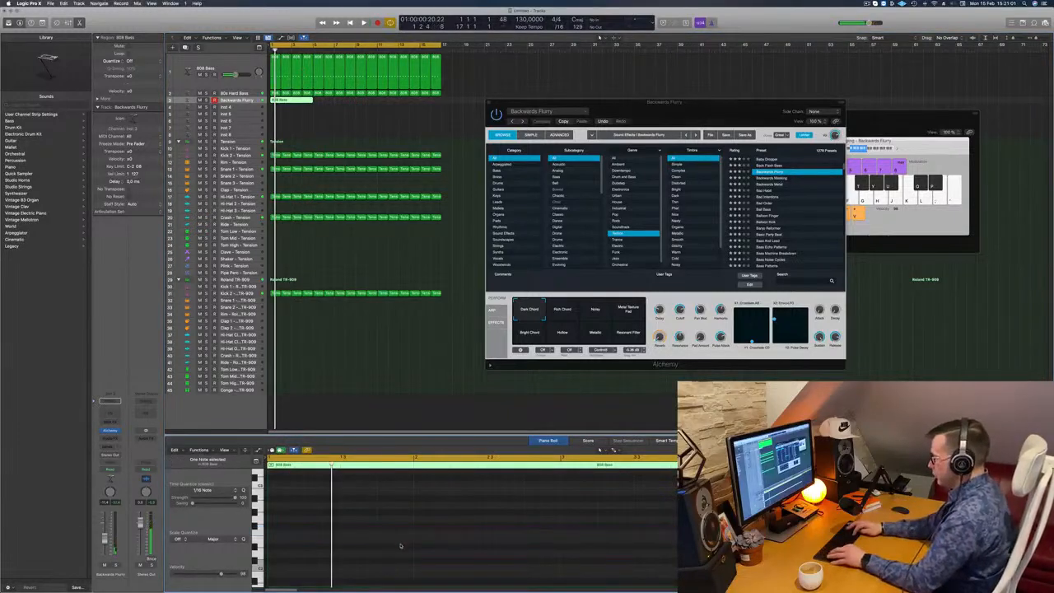
# - Transpose the long note in the four-bar Backwards Flurry region up an octave and play it back with the track
pyautogui.press('space')
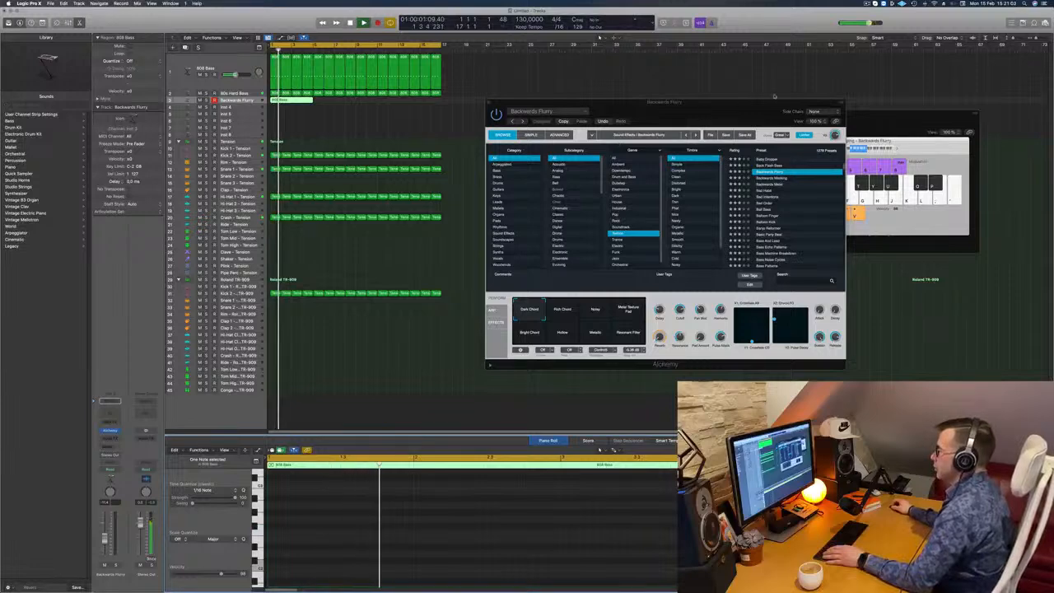
pyautogui.moveTo(505, 100); pyautogui.dragTo(610, 71)
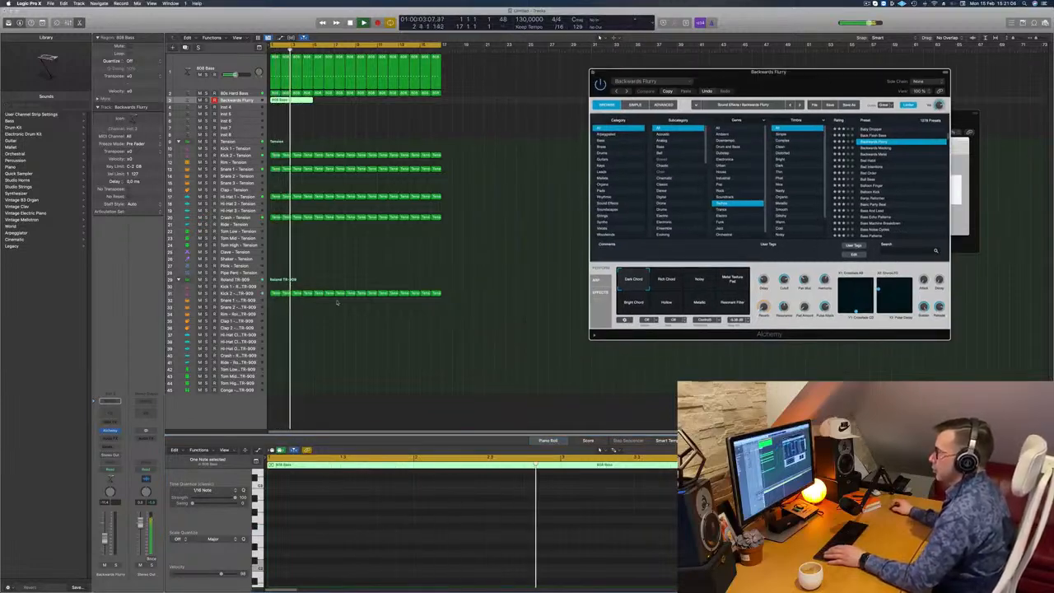
pyautogui.scroll(-5, 331, 513)
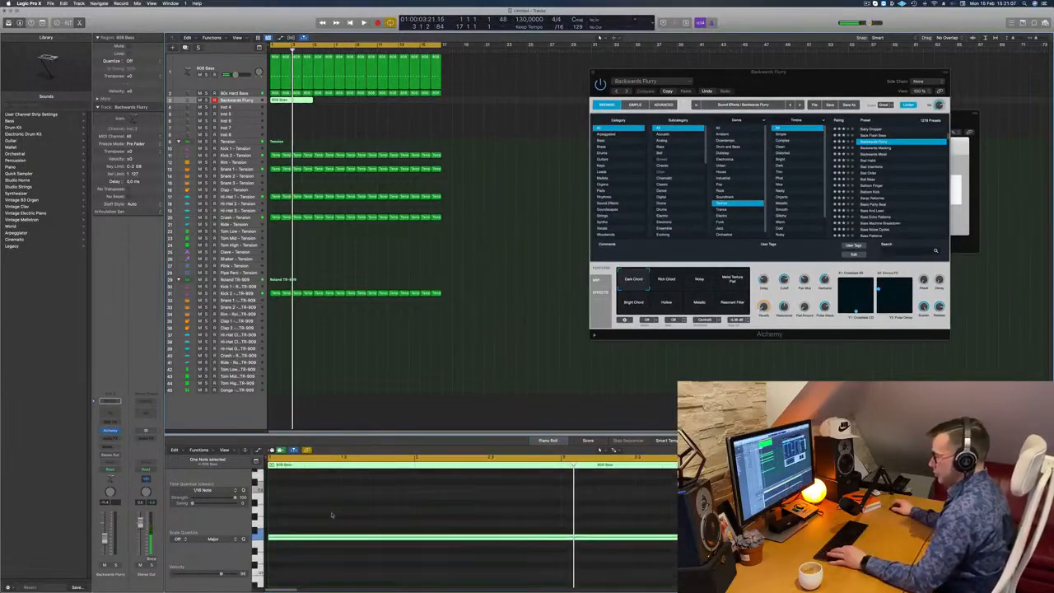
pyautogui.hotkey('alt', 'shift', 'Up')
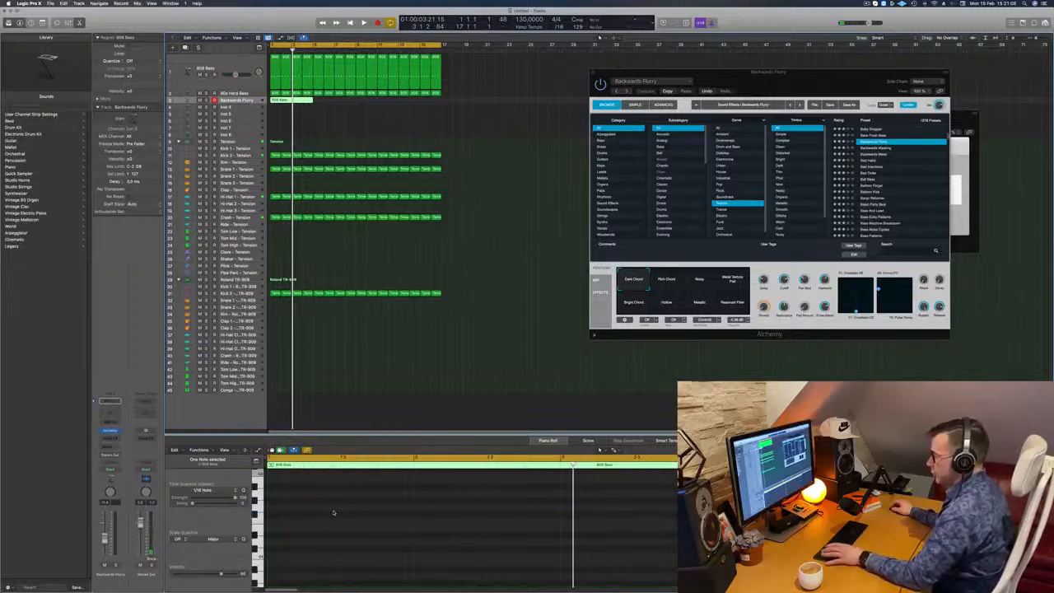
pyautogui.press('space')
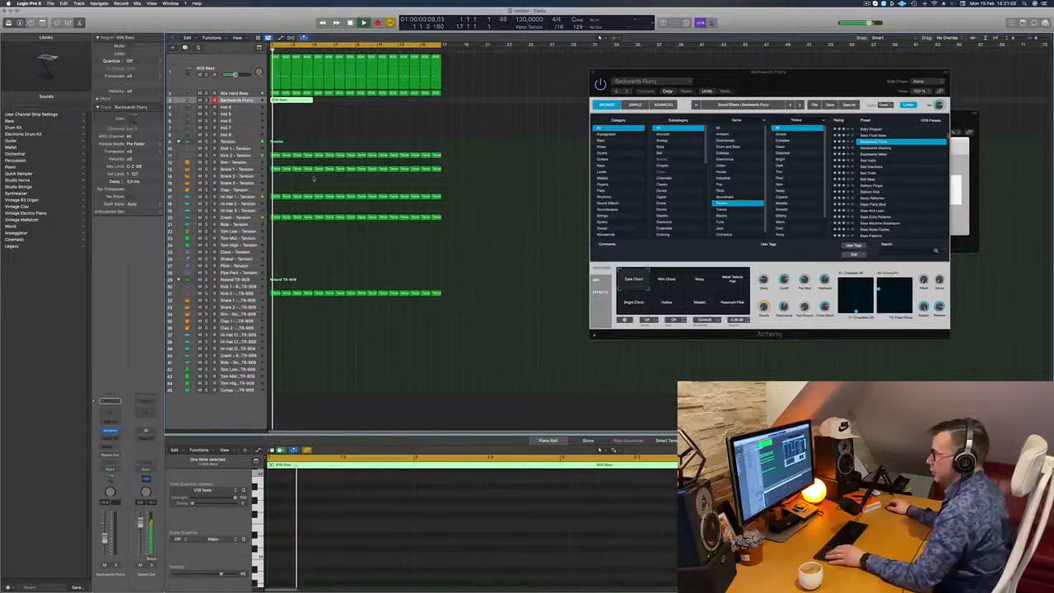
# - Copy the four-bar region on the Backwards Flurry track to bar 9
pyautogui.press('super+Left')
pyautogui.click(310, 118)
pyautogui.click(284, 101)
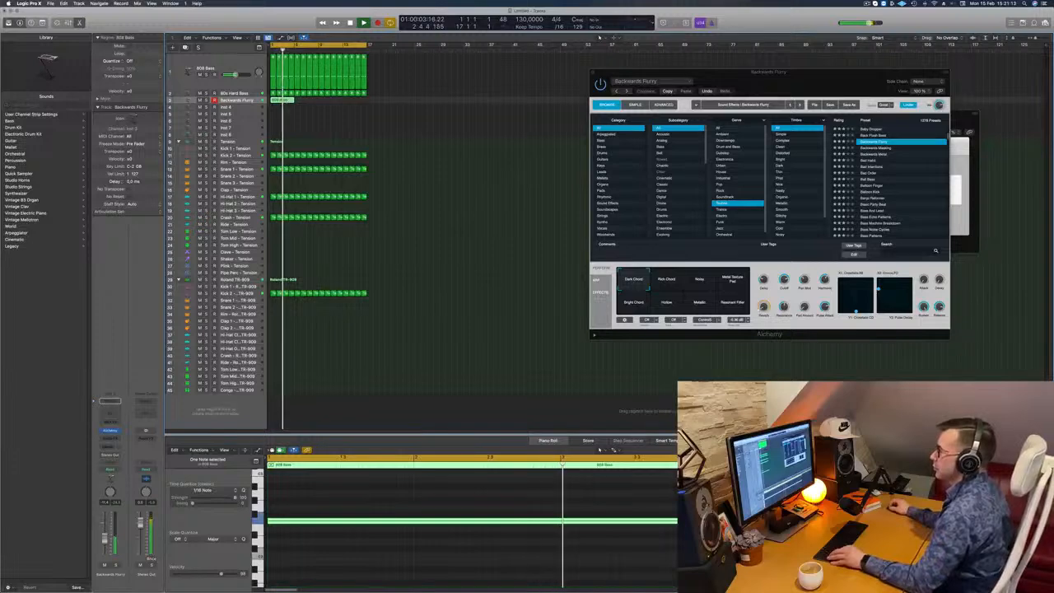
pyautogui.moveTo(285, 100); pyautogui.dragTo(333, 102)
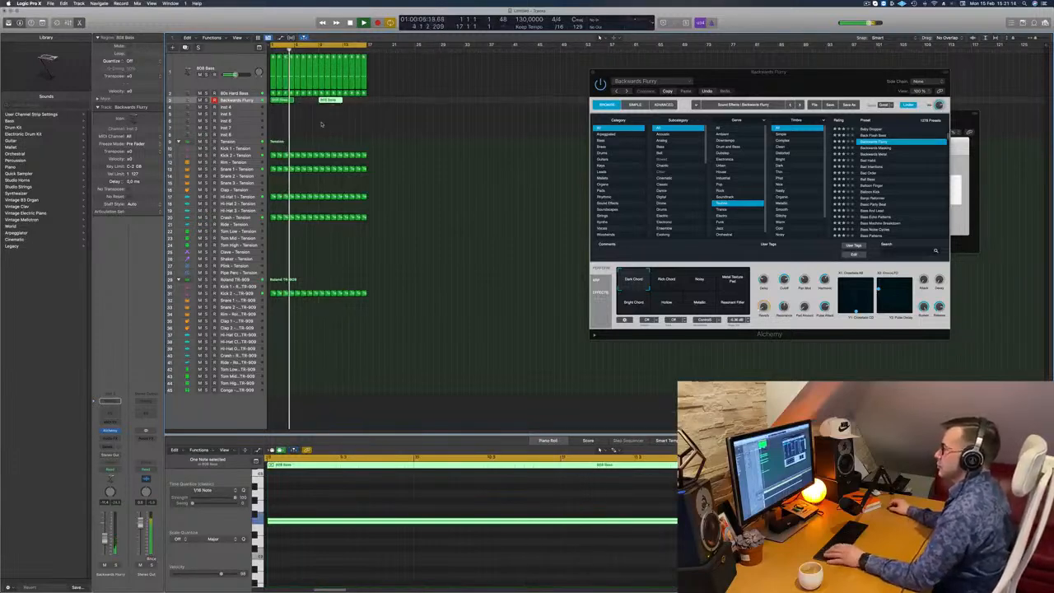
# - Audition Backwards Flurry's Metal Texture Pad, Bright Chord, Resonant Filter, Metallic, Hollow and Dark Chord variations during playback, and settle on Noisy
pyautogui.moveTo(844, 69); pyautogui.dragTo(688, 105)
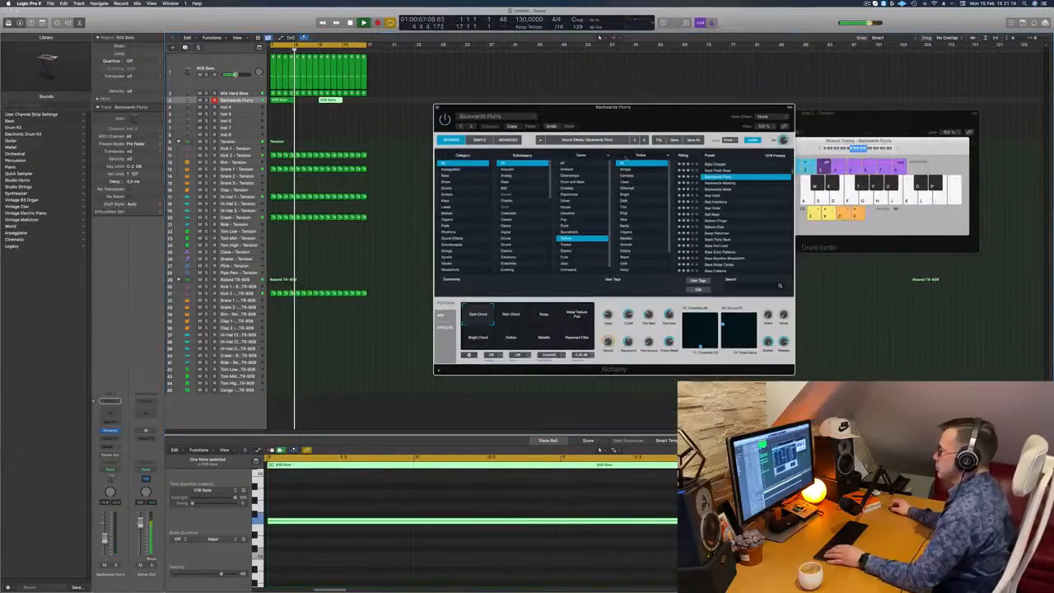
pyautogui.click(543, 315)
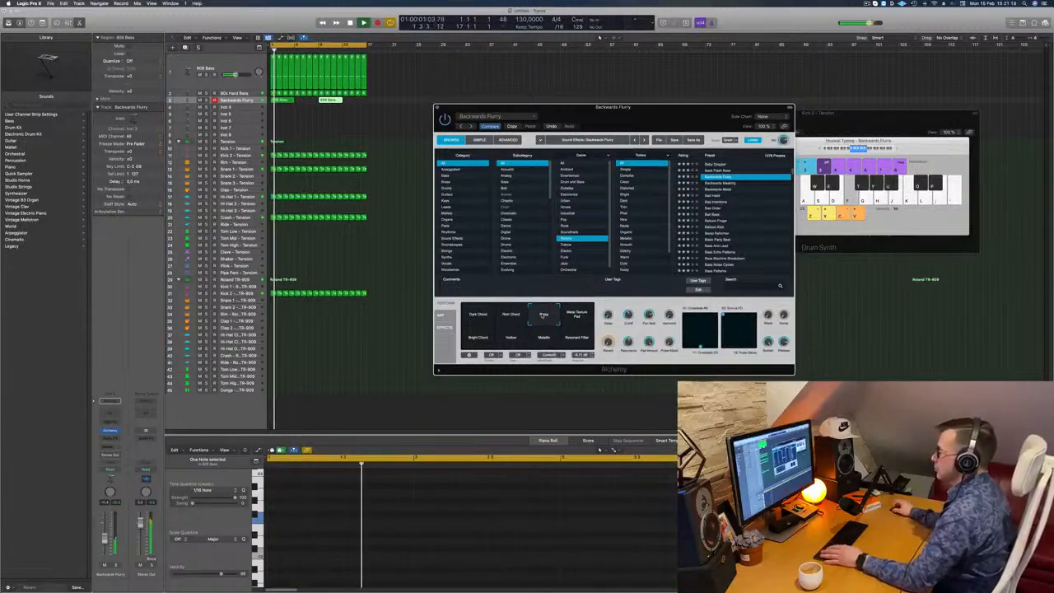
pyautogui.click(576, 316)
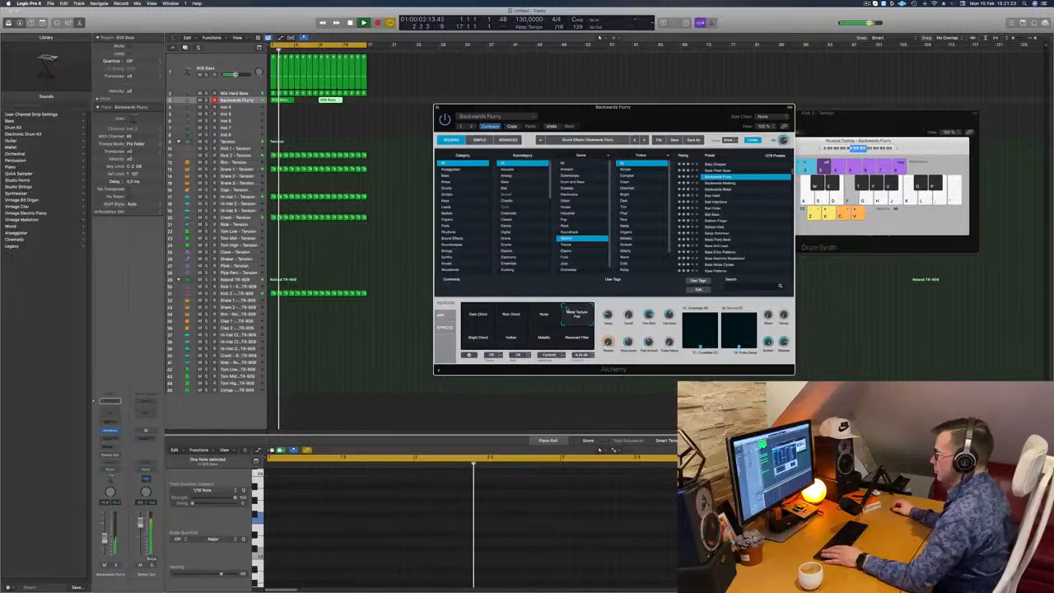
pyautogui.click(478, 338)
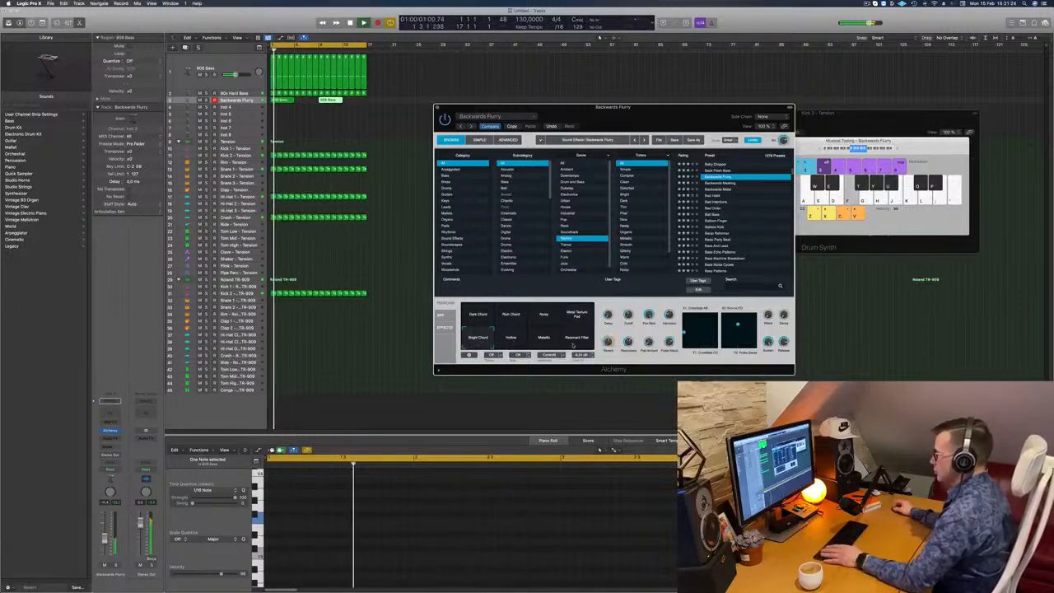
pyautogui.click(576, 337)
pyautogui.click(545, 339)
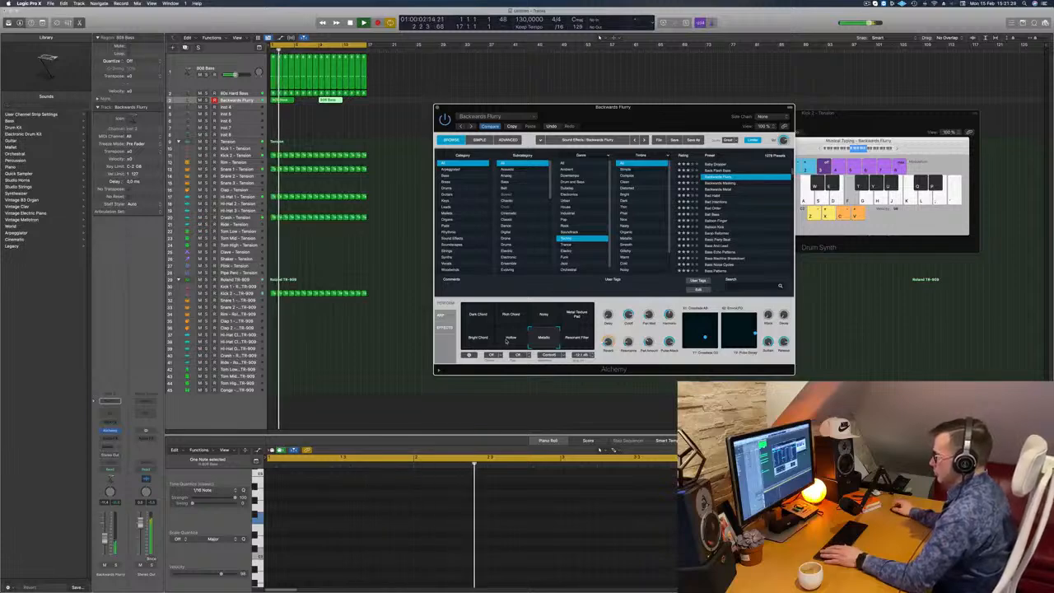
pyautogui.click(510, 340)
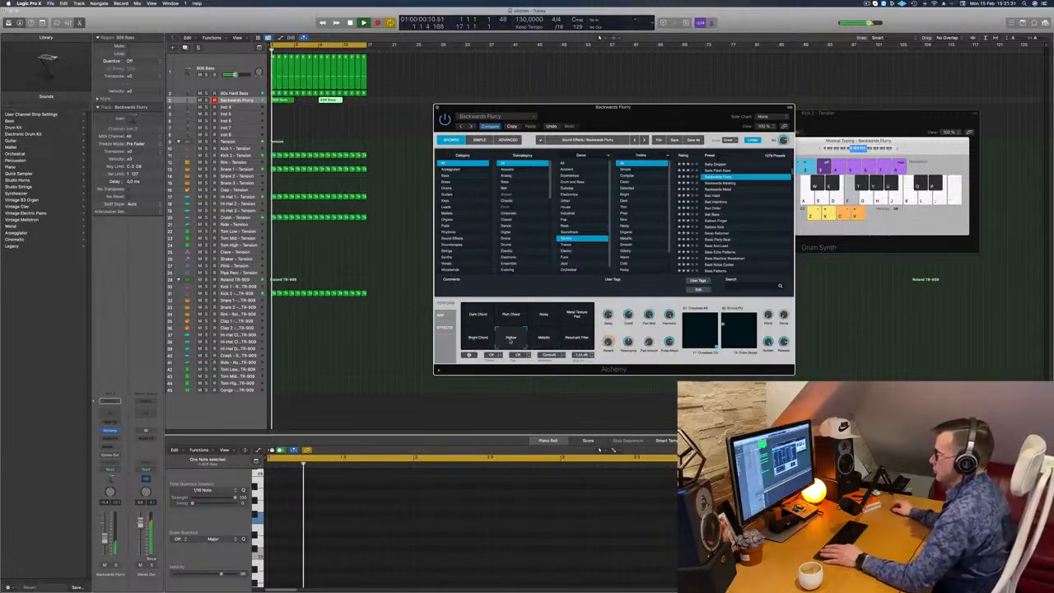
pyautogui.click(565, 320)
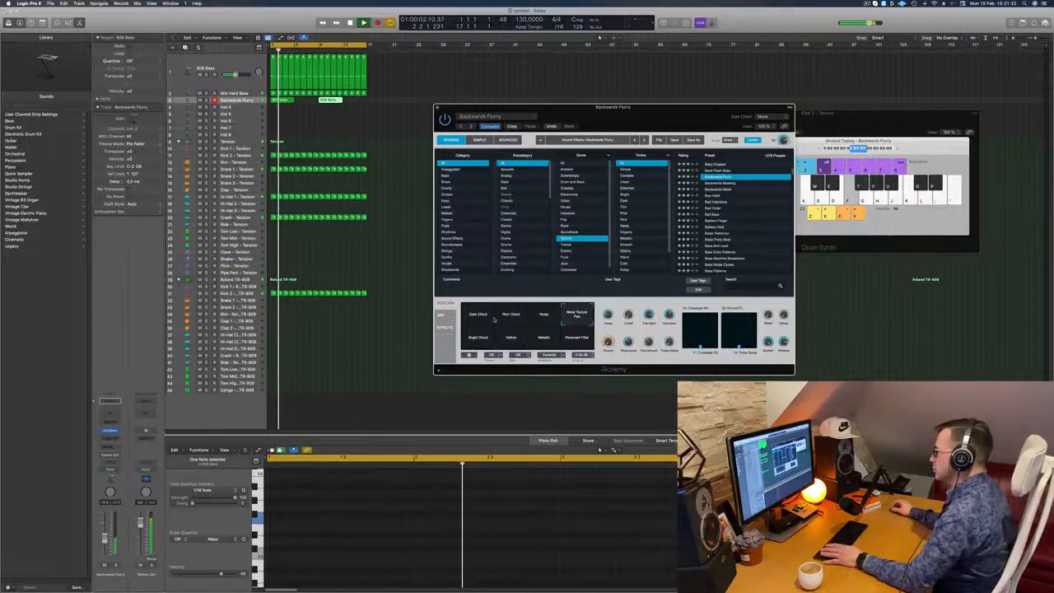
pyautogui.click(476, 317)
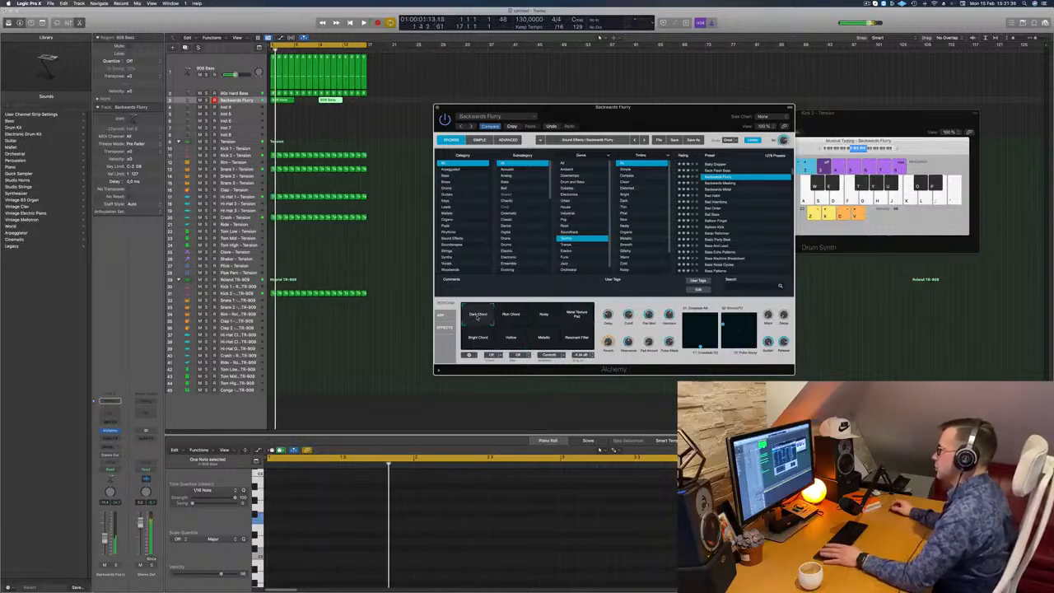
pyautogui.click(544, 313)
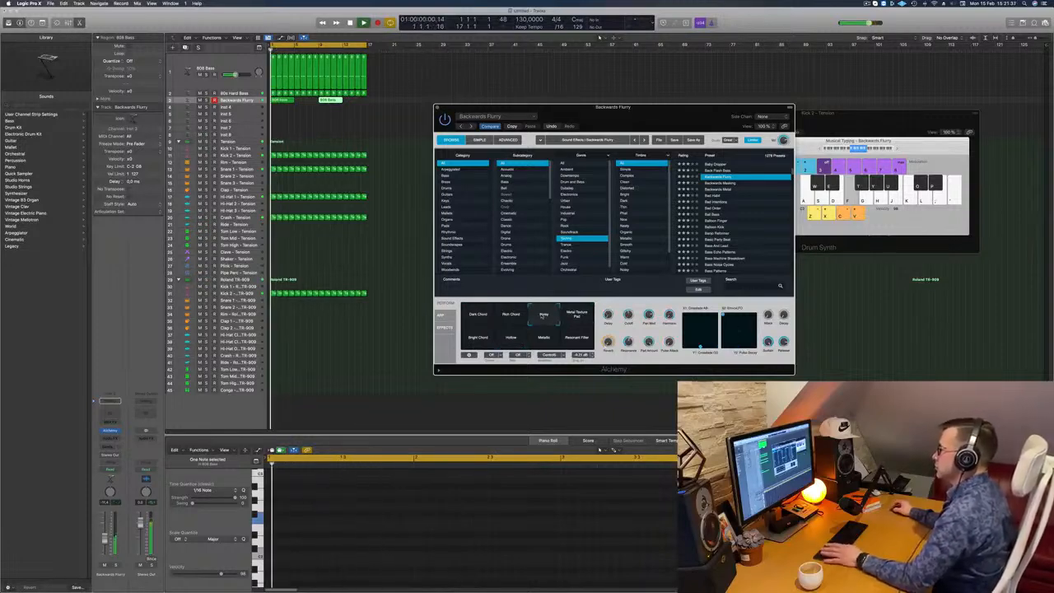
# - Add a send from the Backwards Flurry track to Bus 6, raise its send level and close the Alchemy window
pyautogui.moveTo(633, 110); pyautogui.dragTo(689, 114)
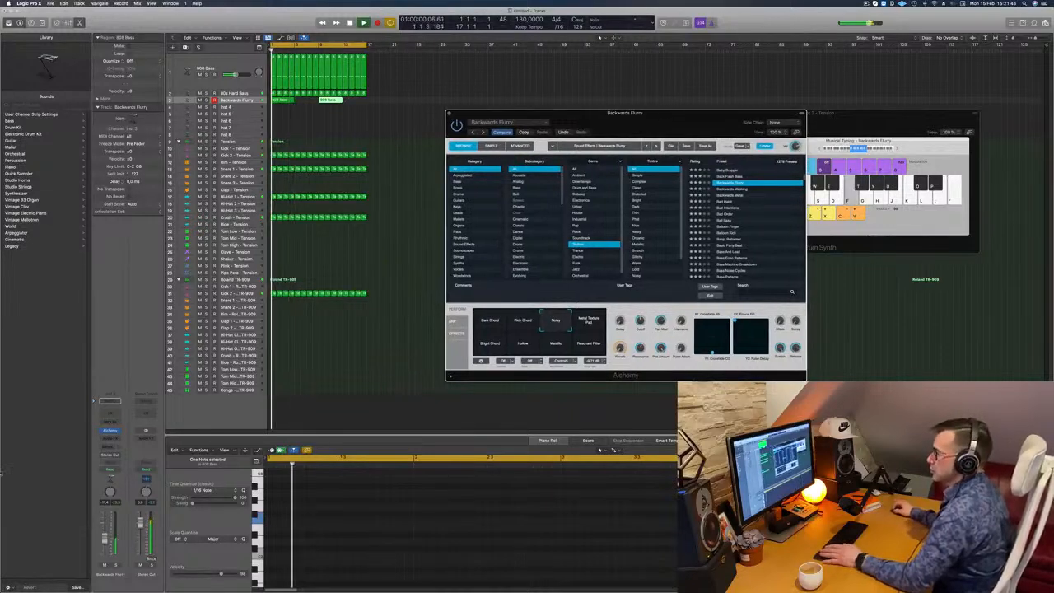
pyautogui.click(109, 447)
pyautogui.moveTo(107, 455)
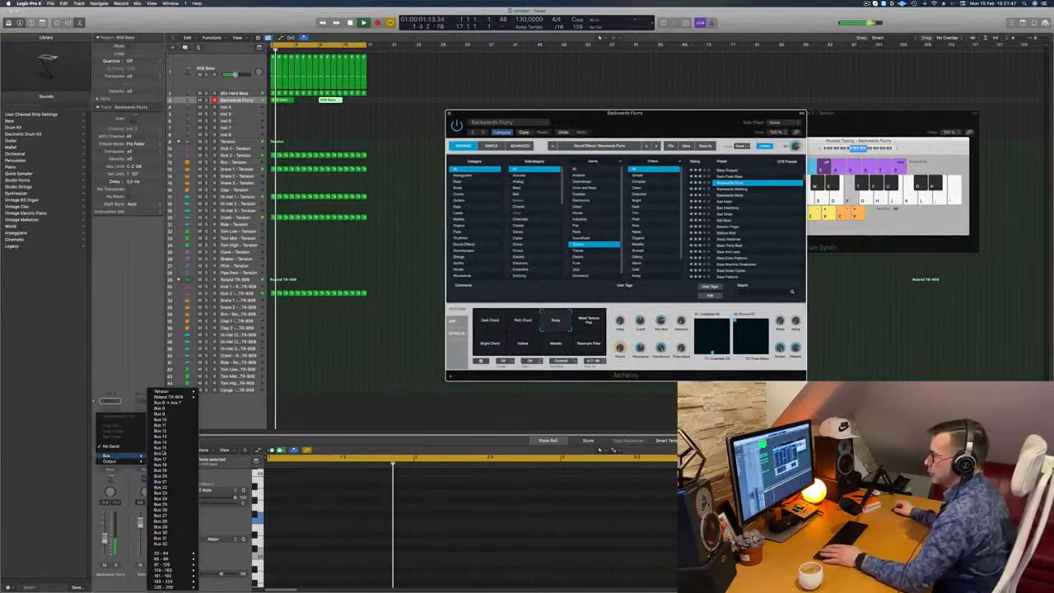
pyautogui.click(168, 403)
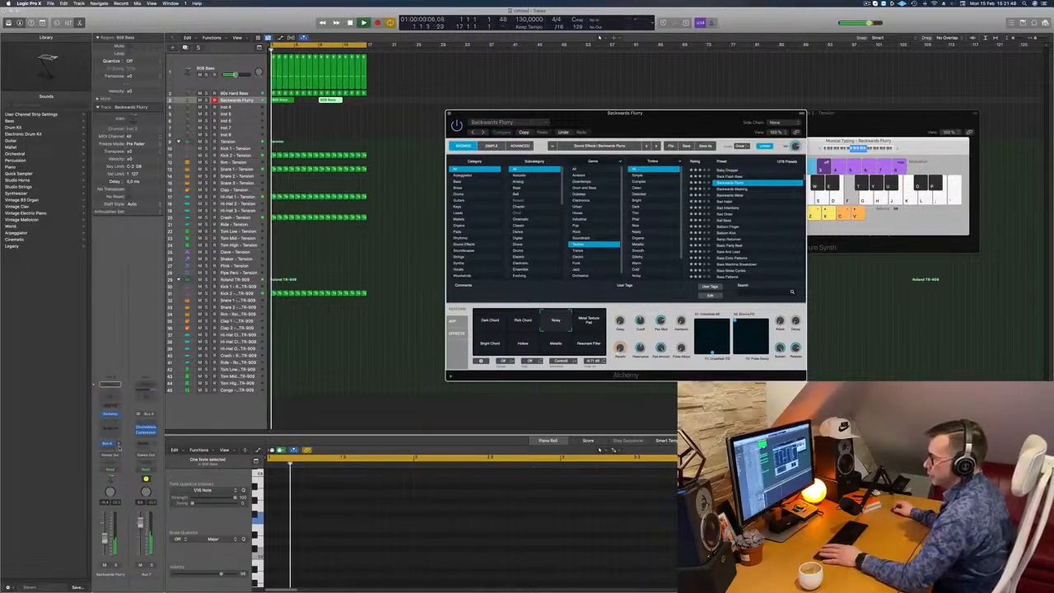
pyautogui.click(119, 443)
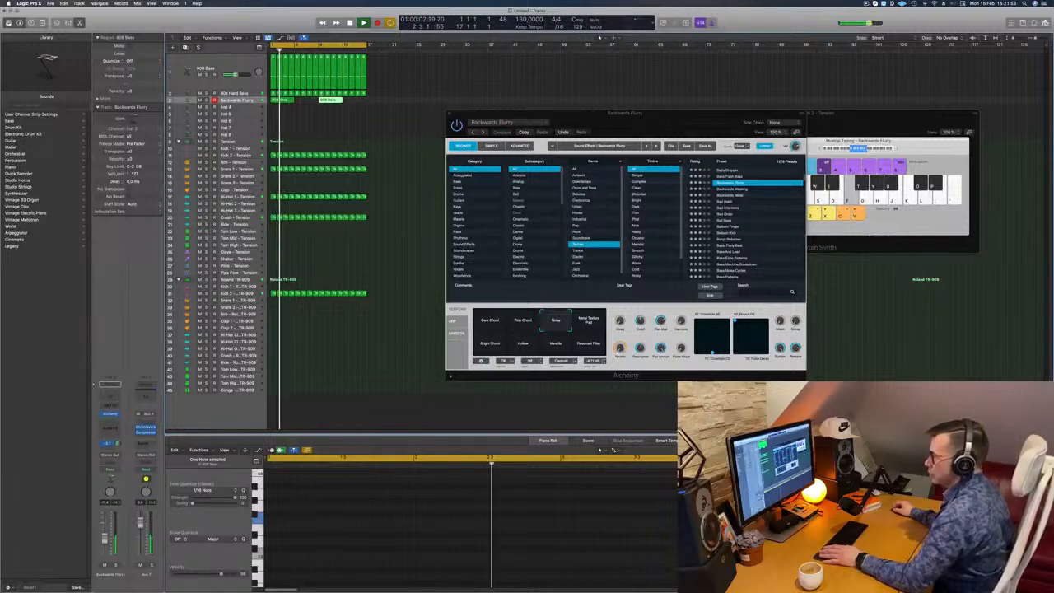
pyautogui.moveTo(664, 130); pyautogui.dragTo(580, 130)
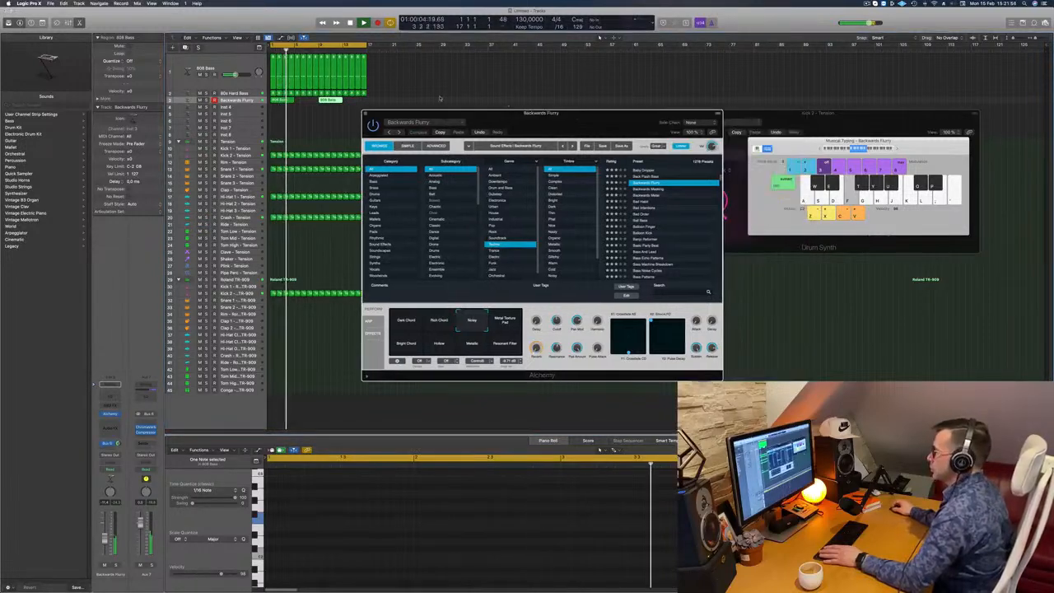
pyautogui.click(365, 115)
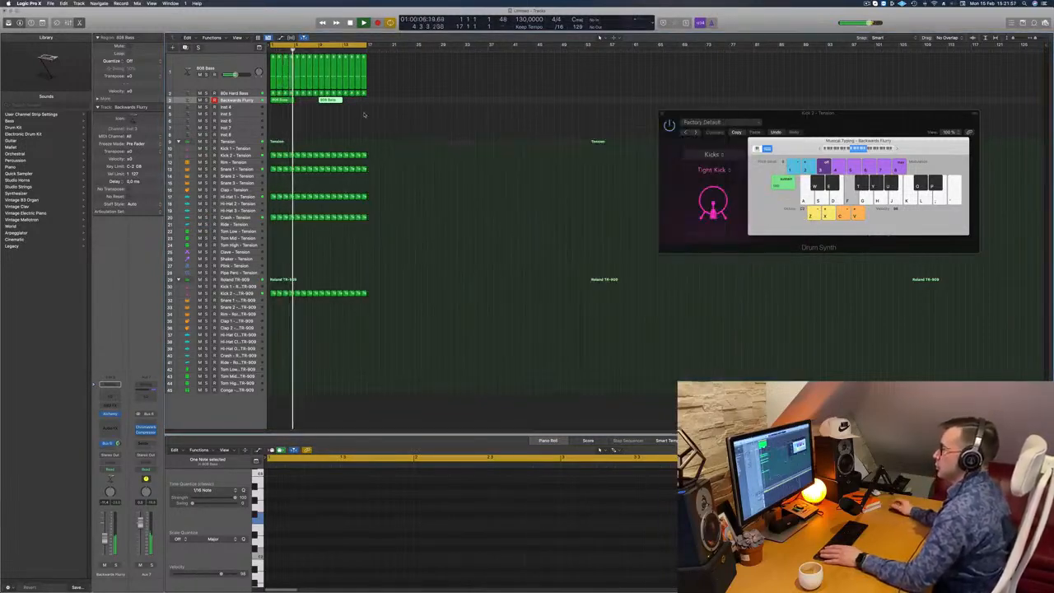
# - Duplicate the Backwards Flurry track with its settings directly below the original
pyautogui.click(243, 99)
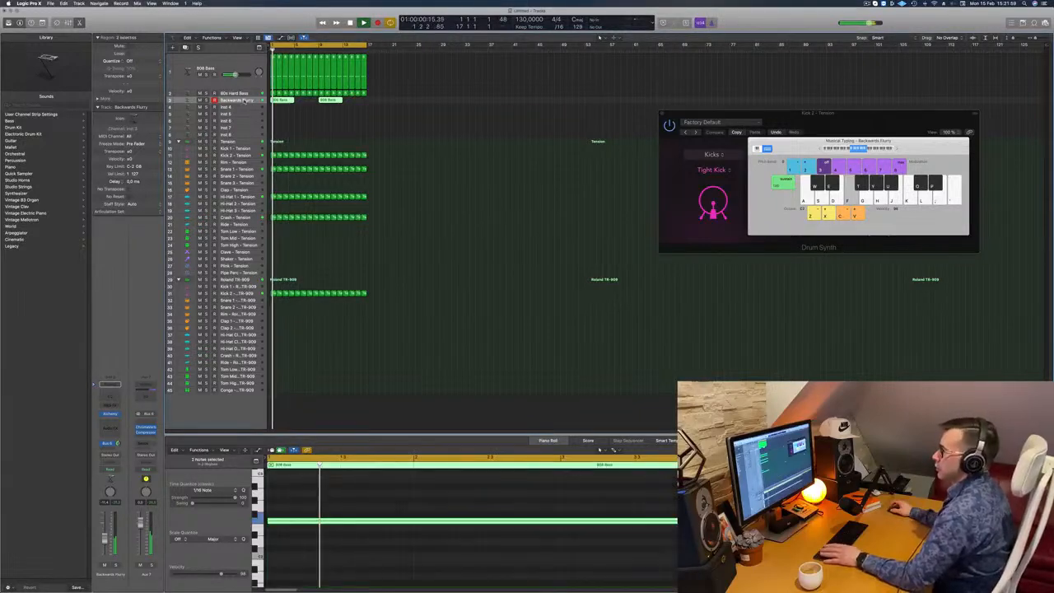
pyautogui.click(249, 106)
pyautogui.press('Return')
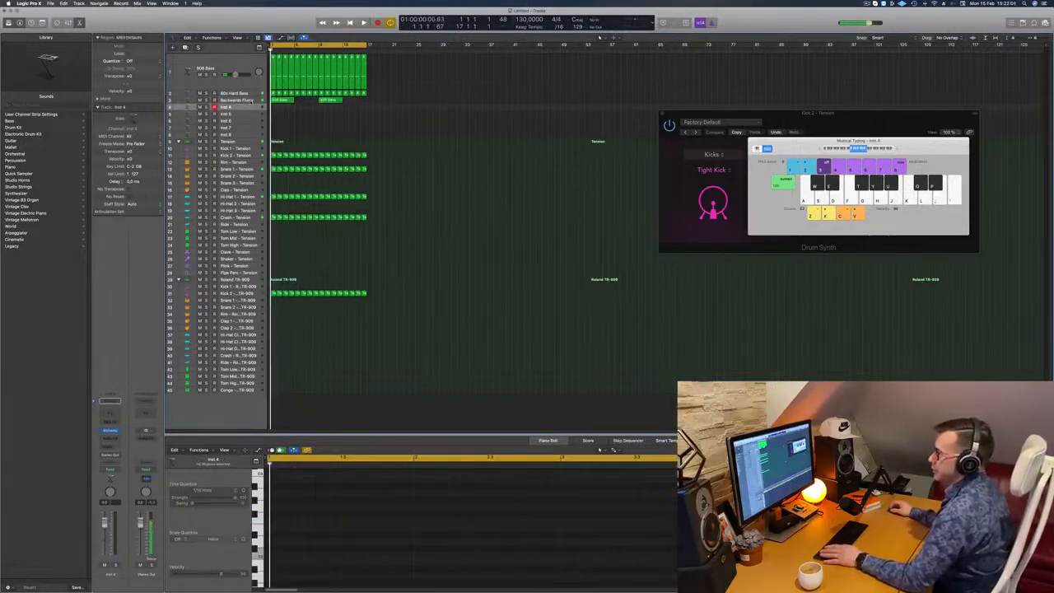
pyautogui.click(241, 100)
pyautogui.click(185, 48)
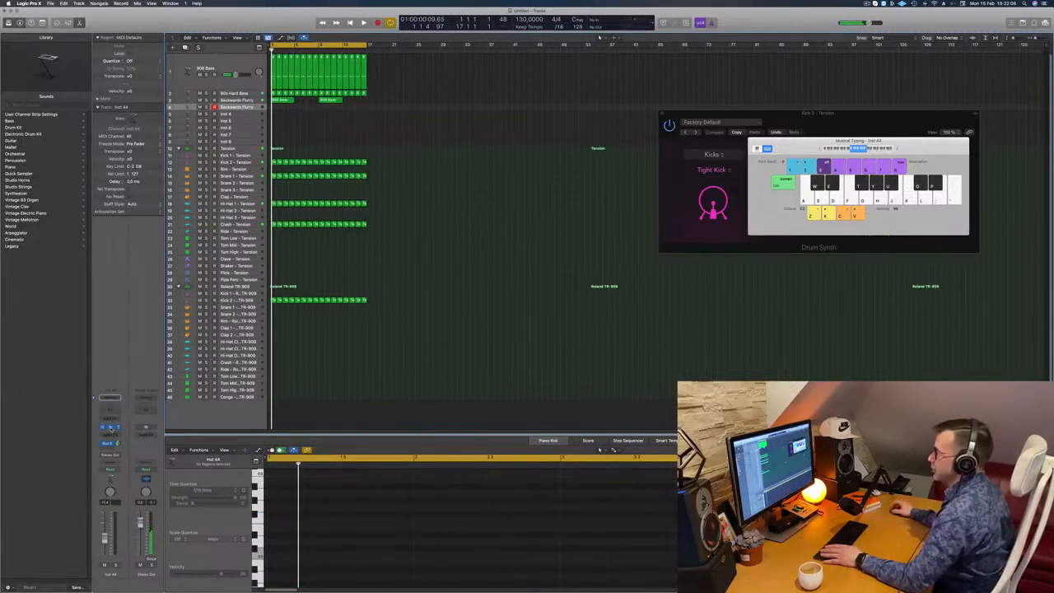
# - Open Alchemy on the duplicated track and load the Backwards Metal preset
pyautogui.click(111, 428)
pyautogui.press('space')
pyautogui.moveTo(552, 100); pyautogui.dragTo(606, 135)
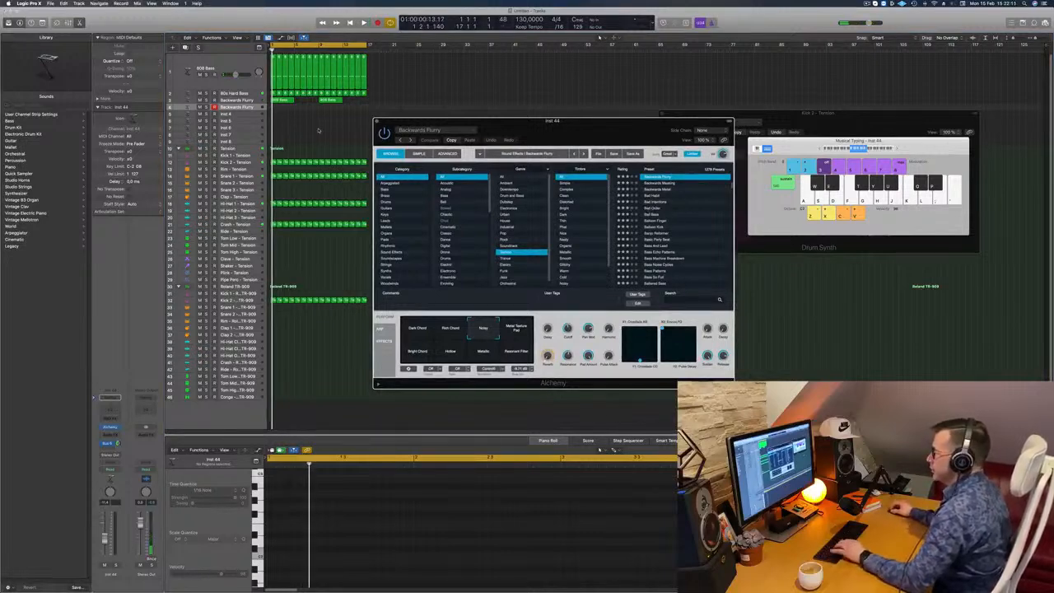
pyautogui.click(657, 191)
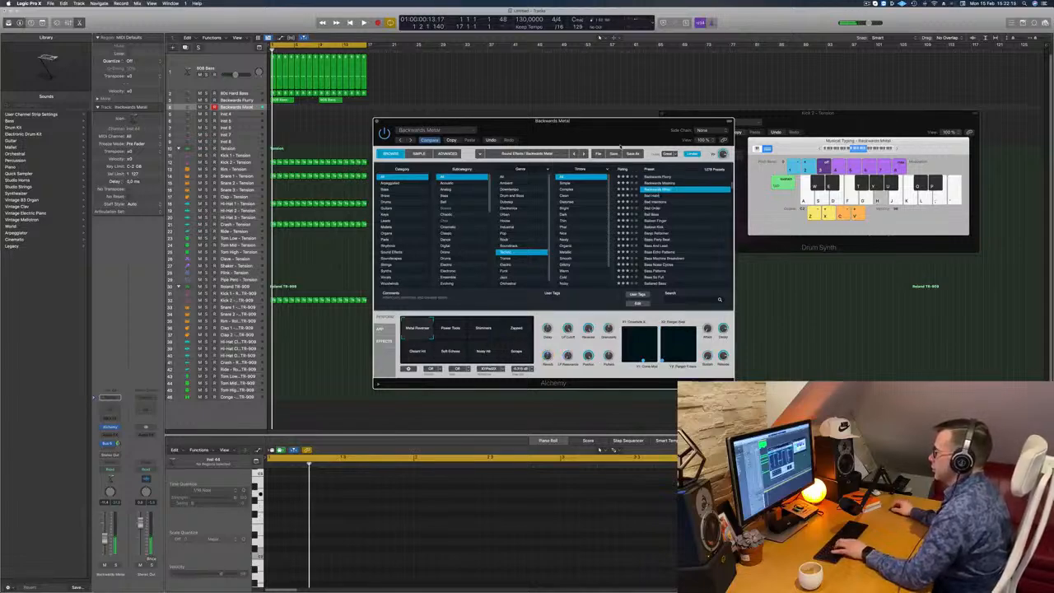
# - Audition Backwards Metal's Shimmers variation during playback and choose Power Tools
pyautogui.moveTo(602, 130); pyautogui.dragTo(647, 109)
pyautogui.press('space')
pyautogui.click(533, 308)
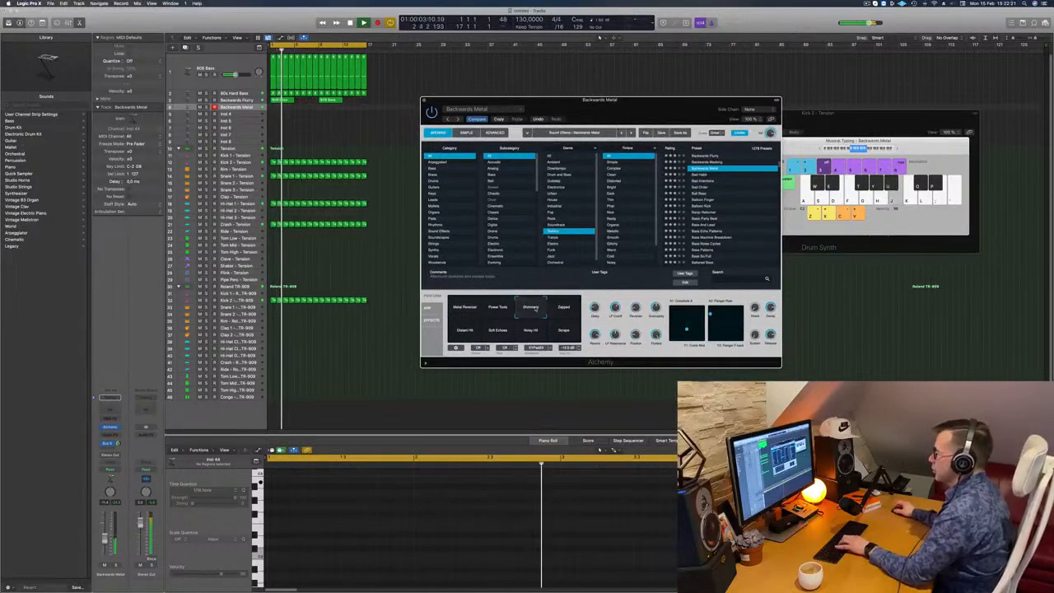
pyautogui.click(496, 309)
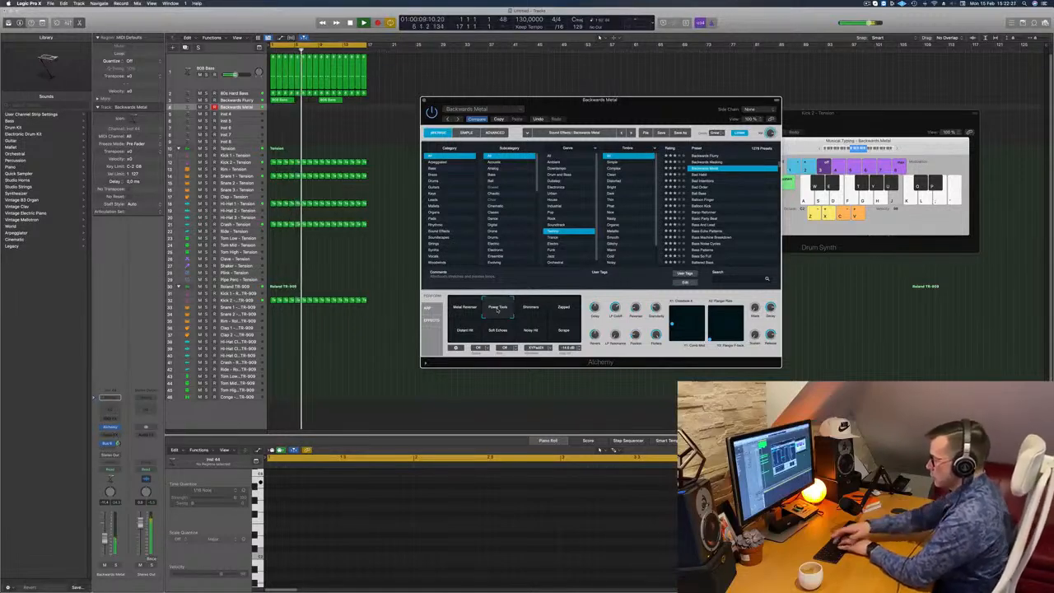
# - Record a repeated held note with the Musical Typing keyboard on the Backwards Metal track, and stop recording
pyautogui.press('r')
pyautogui.press('j')
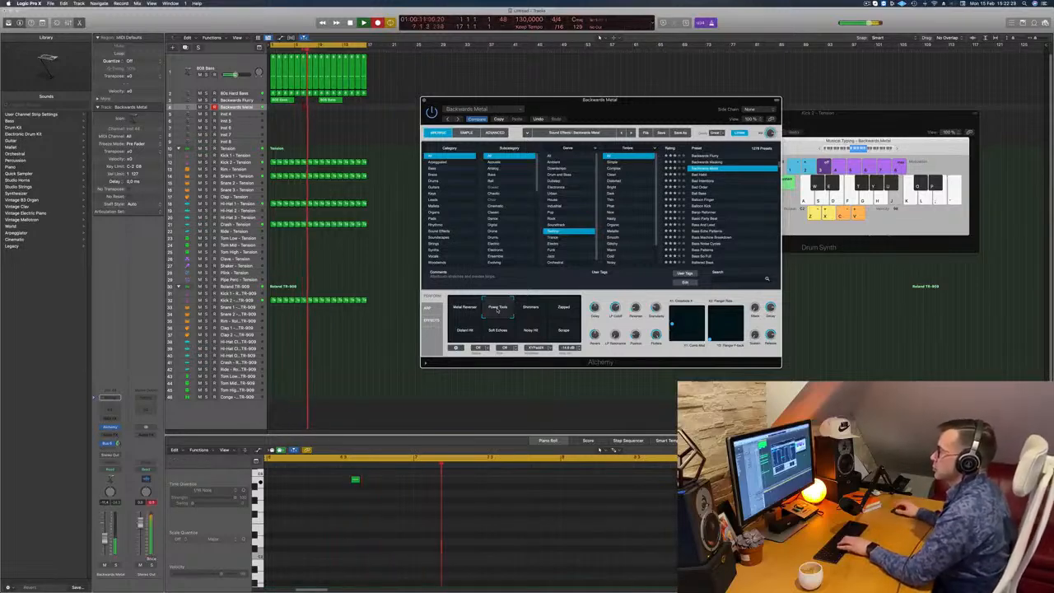
pyautogui.press('j')
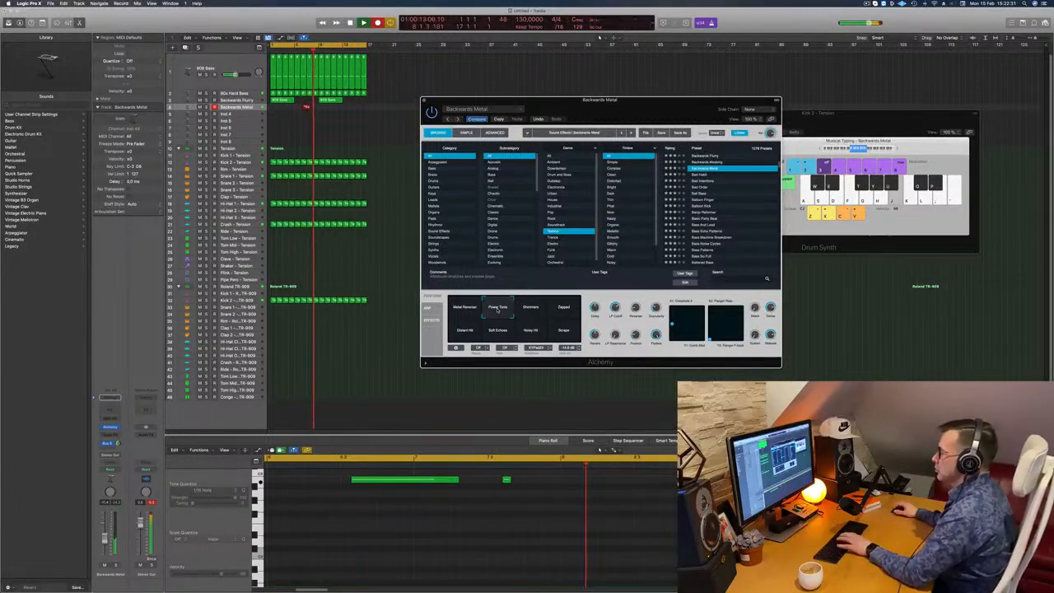
pyautogui.press('j')
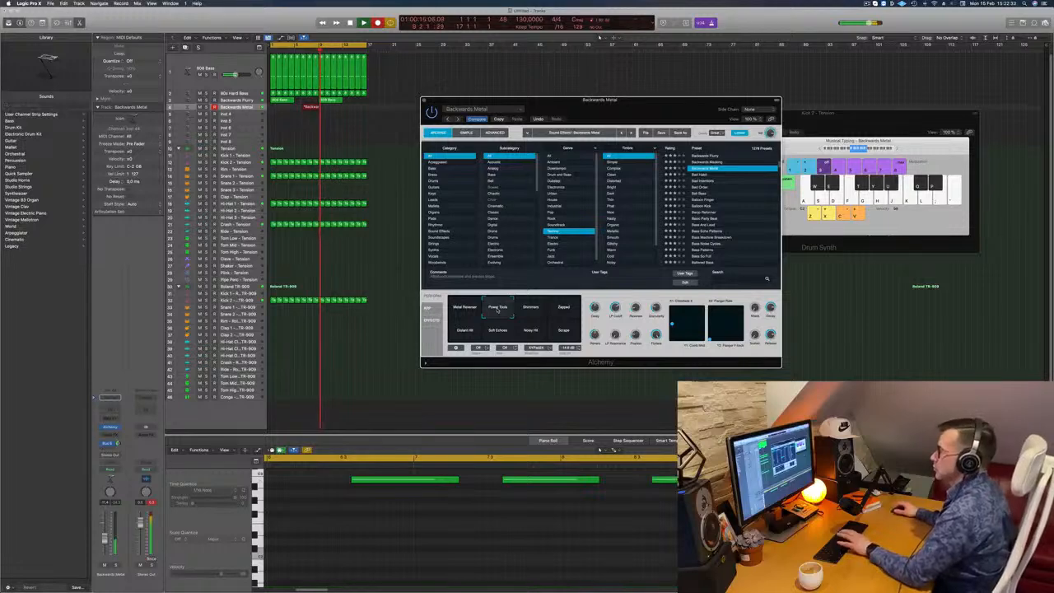
pyautogui.press('space')
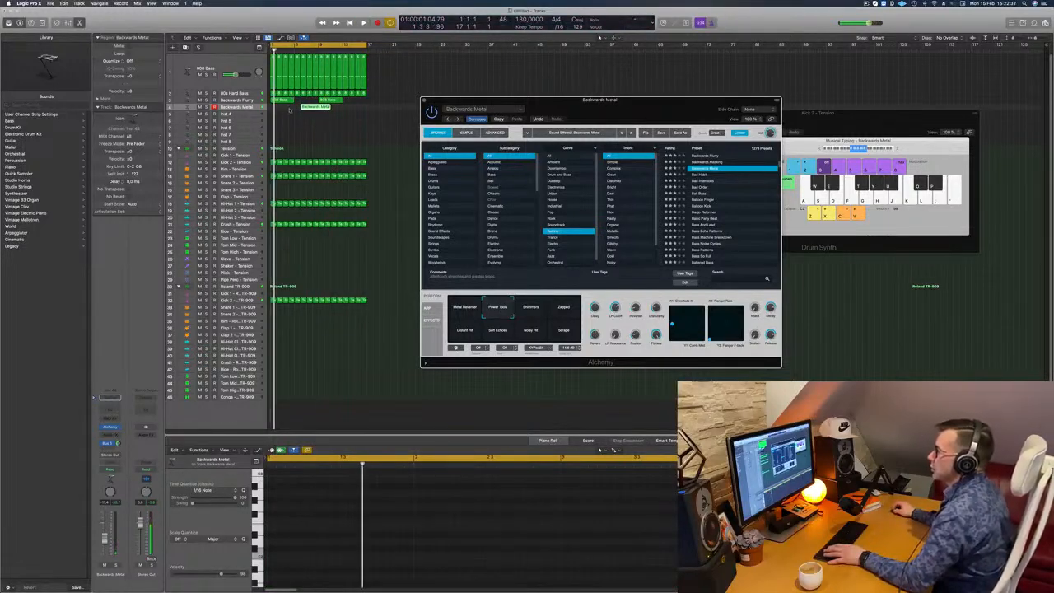
# - Move the recorded Backwards Metal region to bar 1 and split it at bar 5, splitting the overlapping notes
pyautogui.moveTo(319, 107); pyautogui.dragTo(291, 108)
pyautogui.press('space')
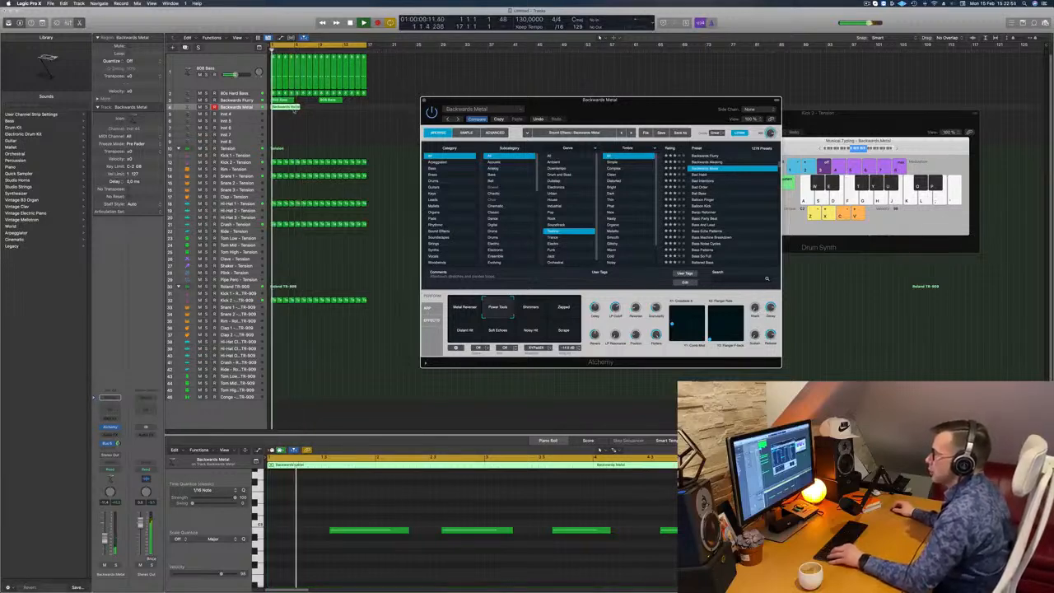
pyautogui.keyDown('super'); pyautogui.doubleClick(293, 108); pyautogui.keyUp('super')
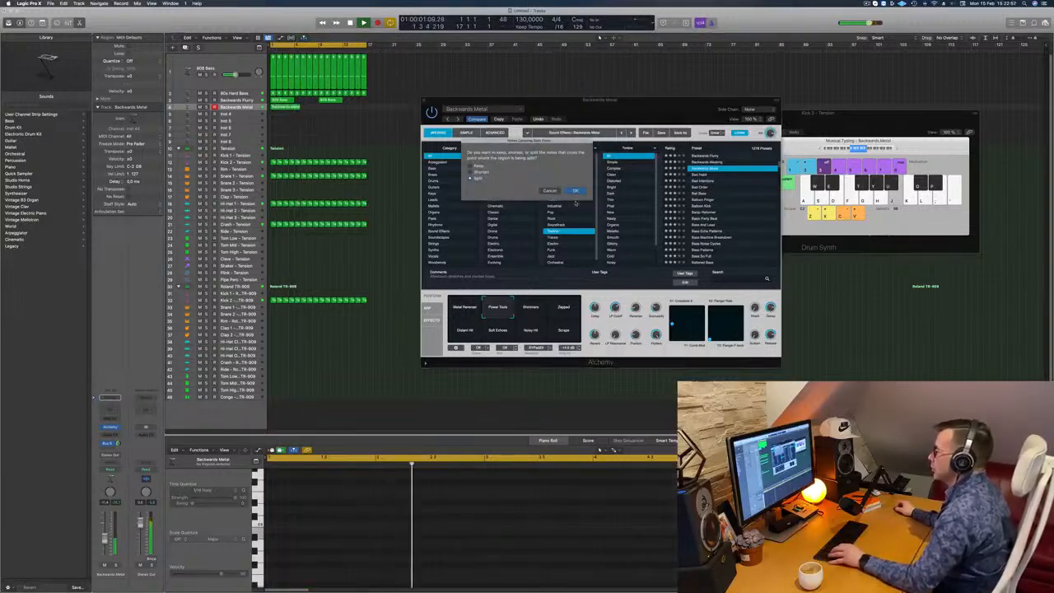
pyautogui.click(575, 191)
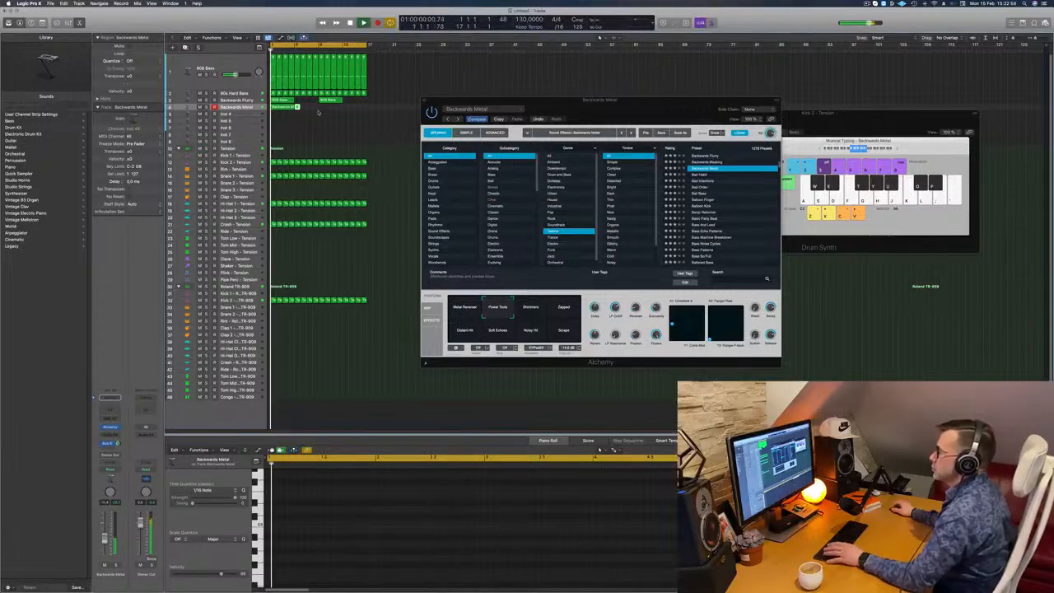
# - Repeat the four-bar Backwards Metal region until it fills all 16 bars
pyautogui.click(276, 112)
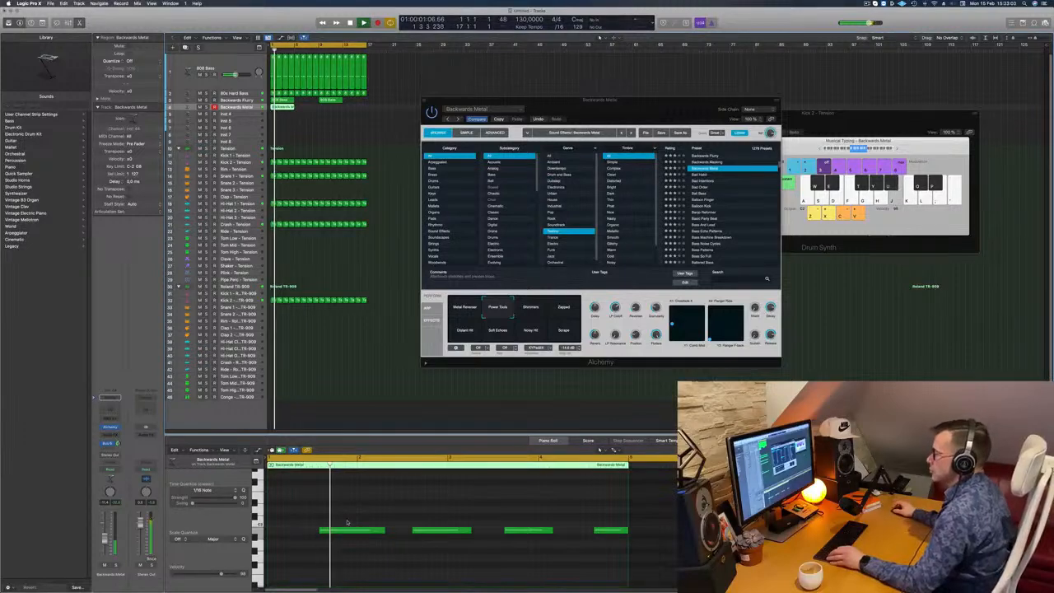
pyautogui.press('super+a')
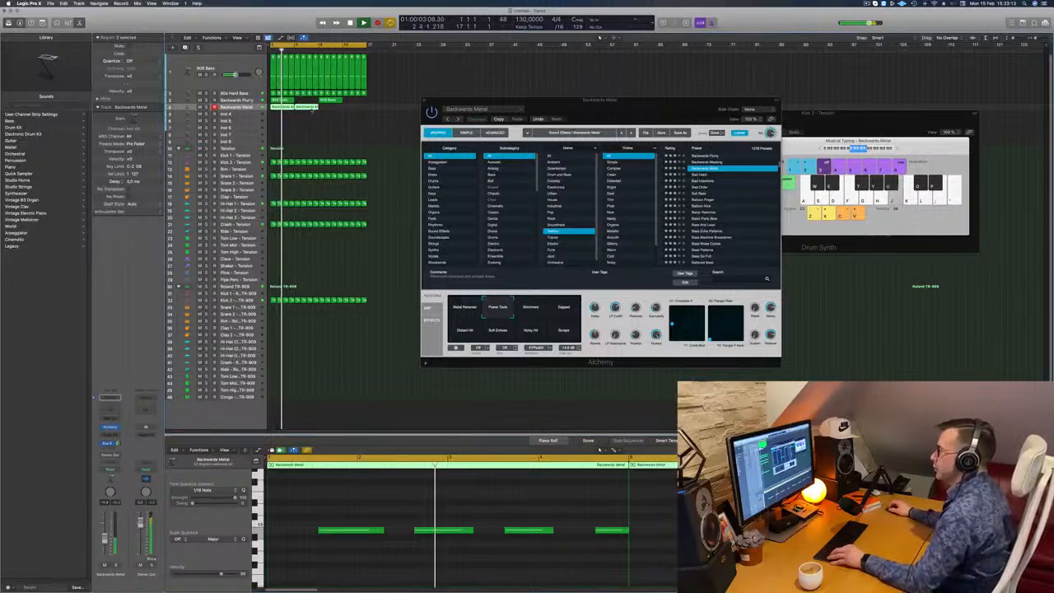
# - Show the toolbar, turn on automatic track zoom, and check the Backwards Metal track with its Alchemy window moved aside
pyautogui.click(253, 113)
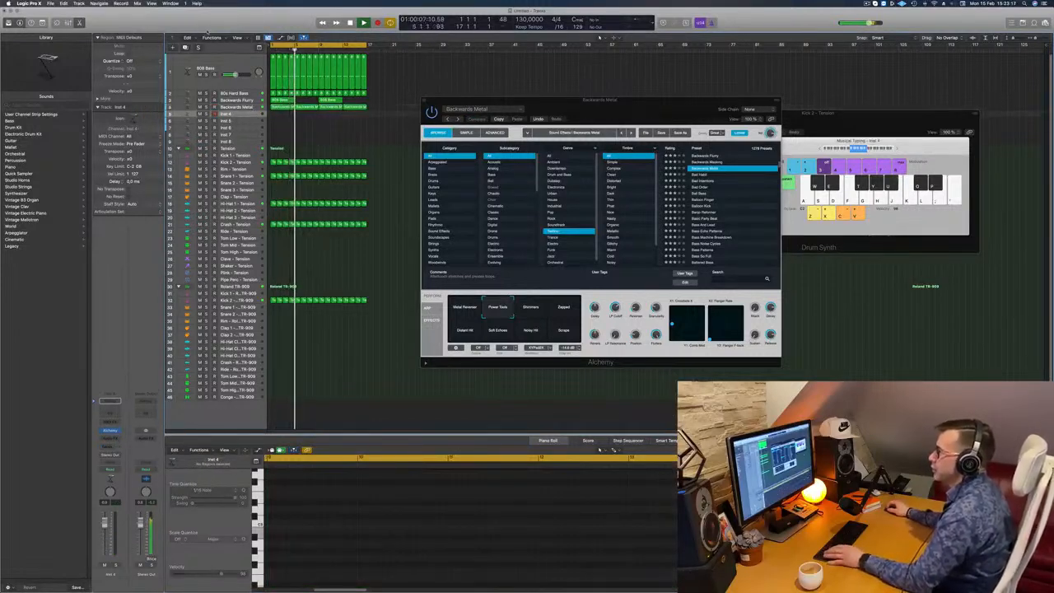
pyautogui.click(44, 23)
pyautogui.click(123, 41)
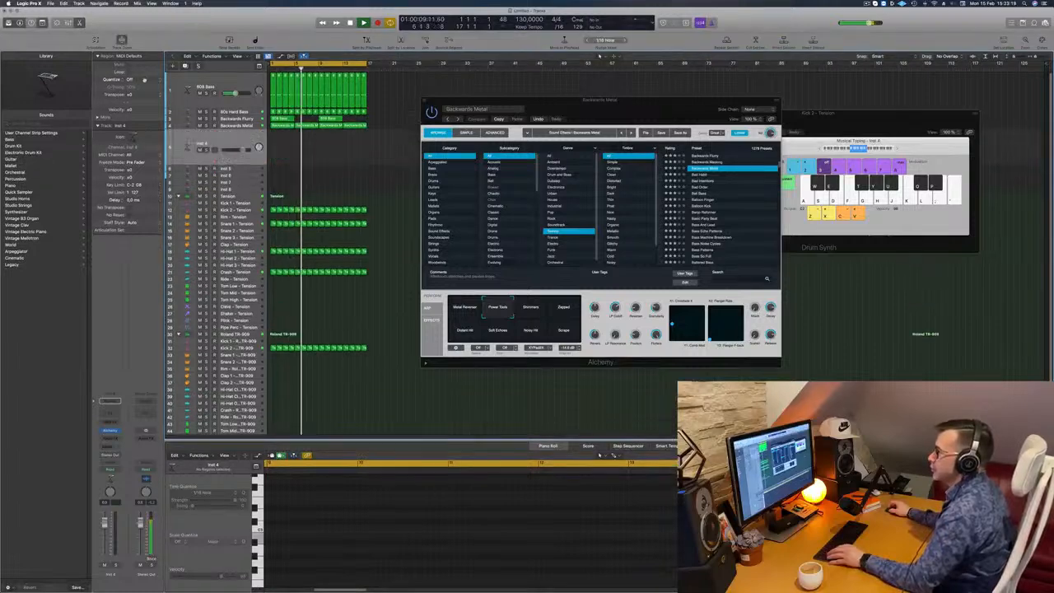
pyautogui.scroll(2, 240, 125)
pyautogui.click(240, 125)
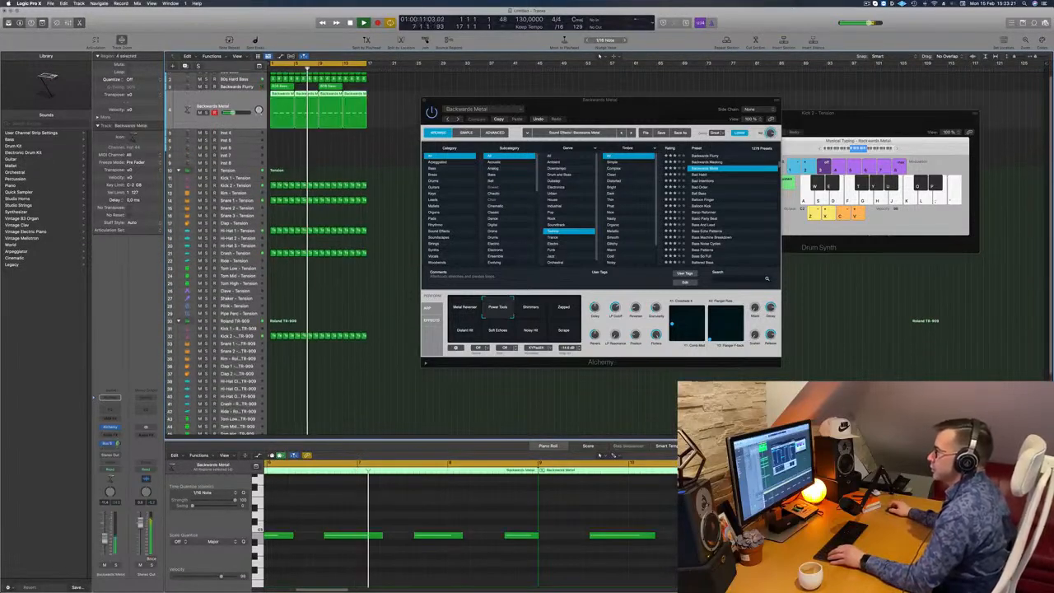
pyautogui.moveTo(612, 108); pyautogui.dragTo(622, 153)
pyautogui.click(439, 117)
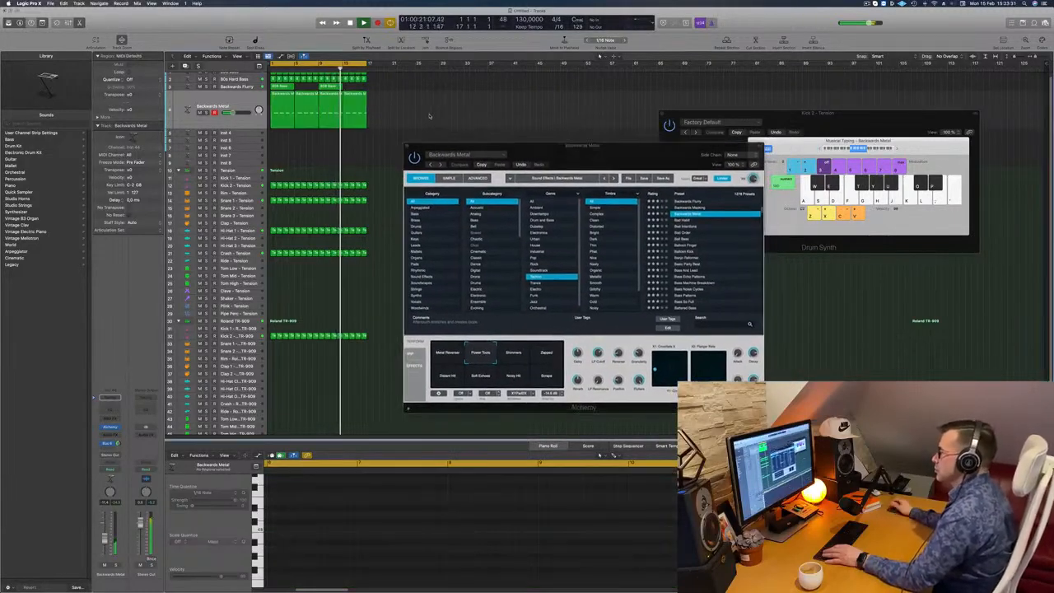
# - Select the 80s Hard Bass track and try to insert a Compressor in its empty audio effect slot
pyautogui.scroll(1, 431, 104)
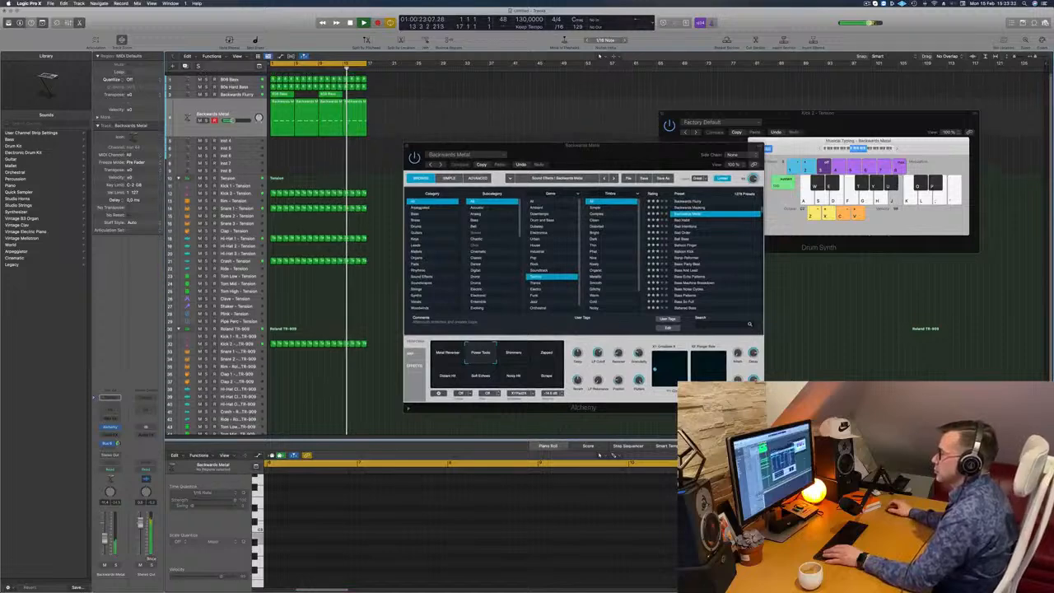
pyautogui.click(204, 86)
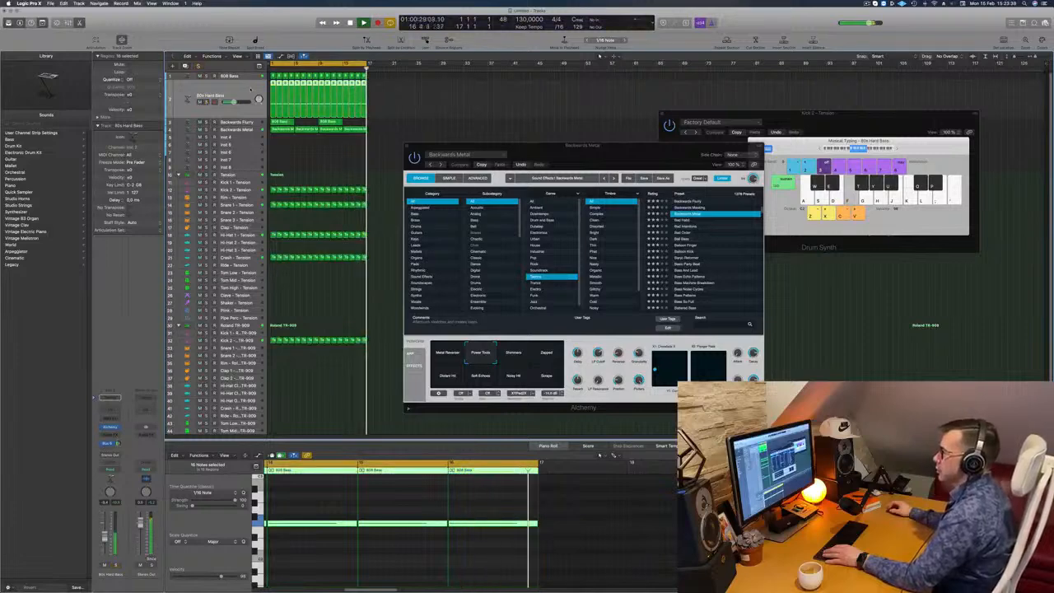
pyautogui.click(109, 434)
pyautogui.moveTo(124, 454)
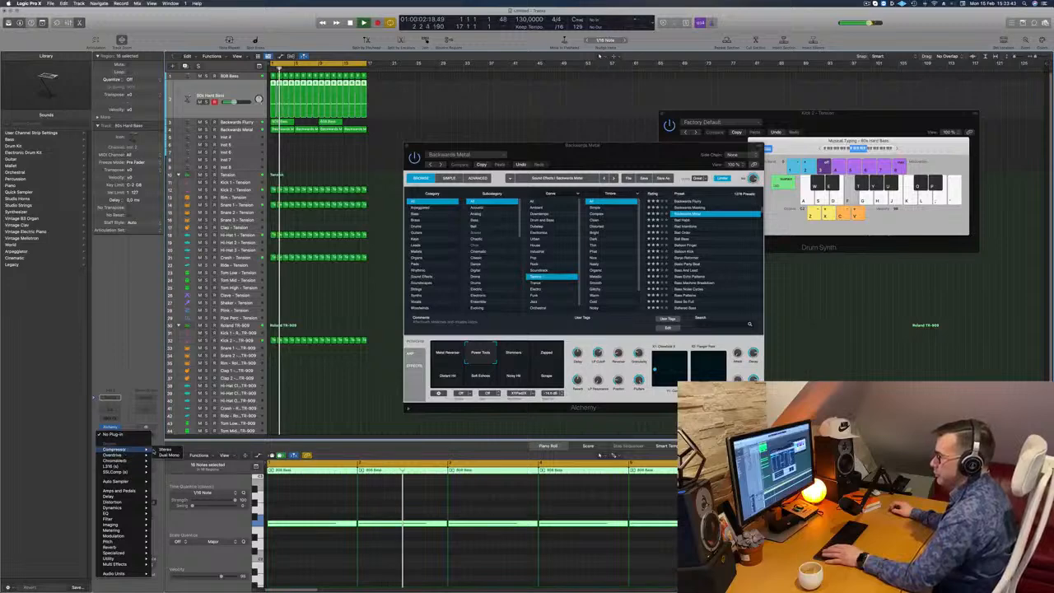
pyautogui.click(164, 454)
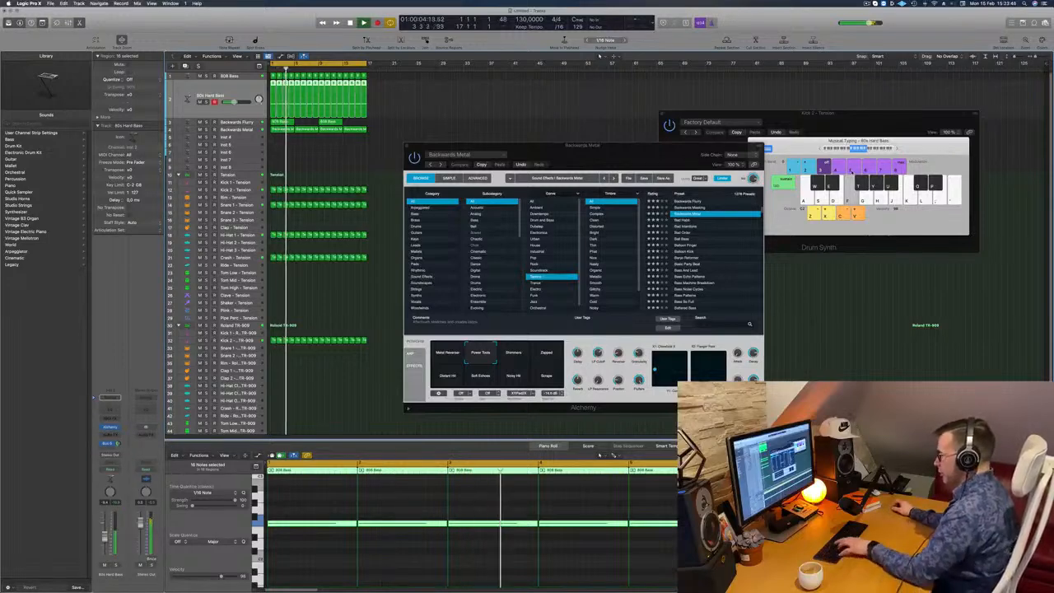
# - Close Musical Typing, show the mixer with the Alchemy window moved clear of it, and look through the channel strips
pyautogui.press('super+k')
pyautogui.press('x')
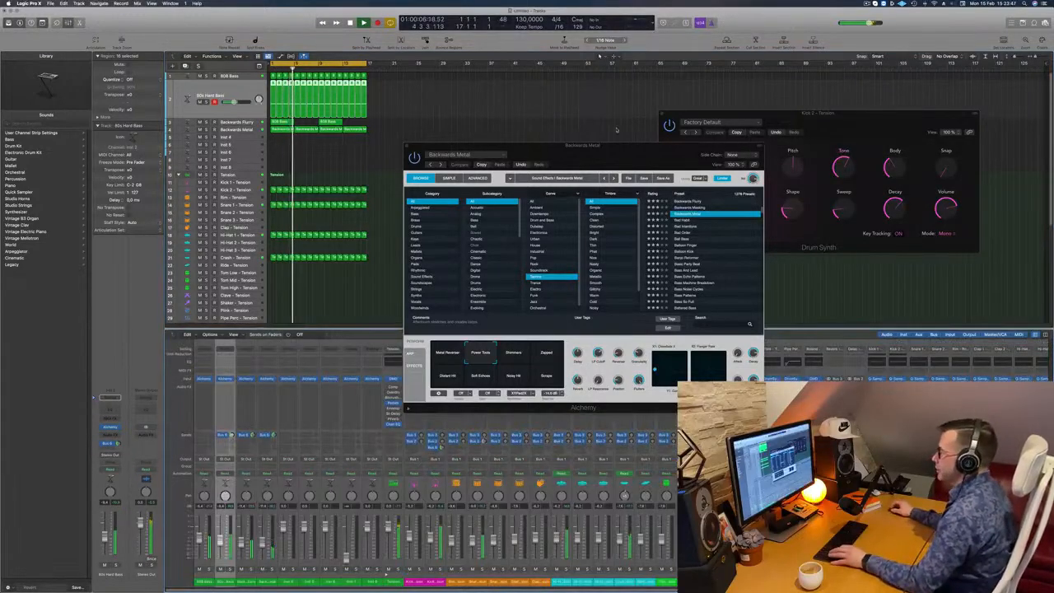
pyautogui.moveTo(647, 144); pyautogui.dragTo(938, 45)
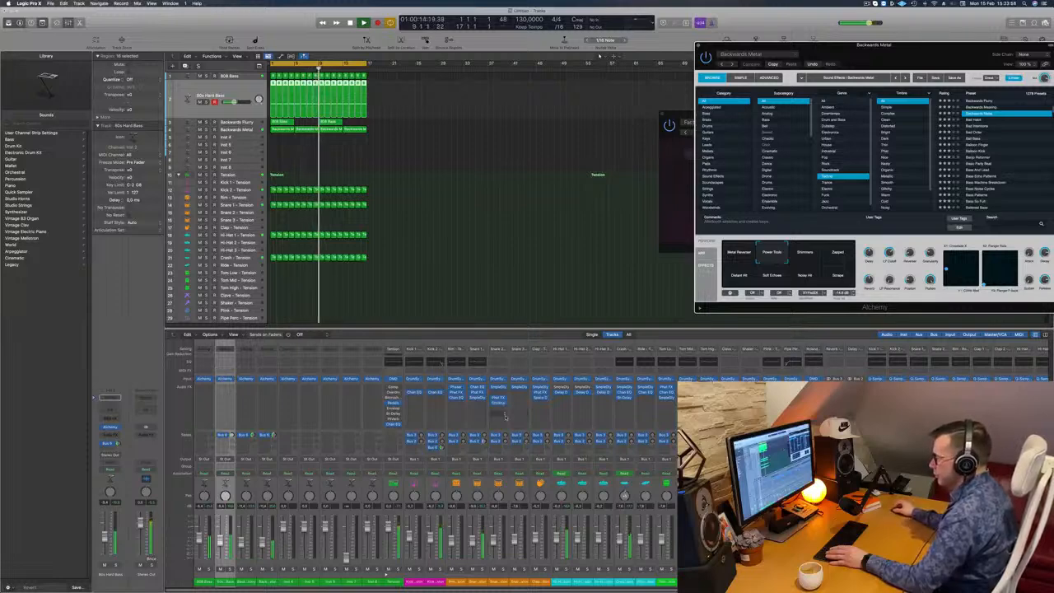
pyautogui.hscroll(10, 498, 416)
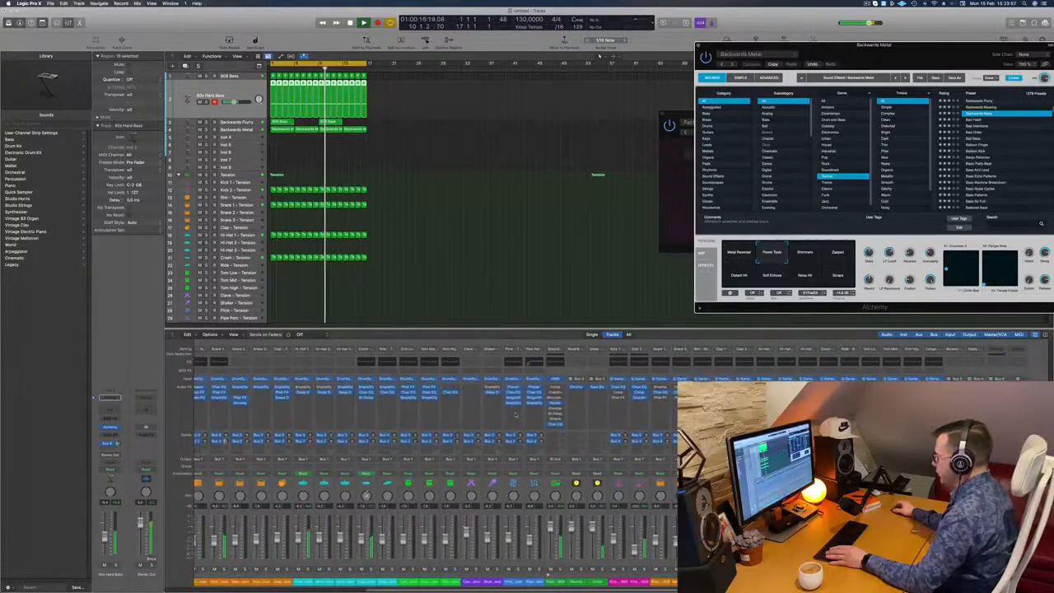
pyautogui.hscroll(-10, 503, 418)
pyautogui.press('Return')
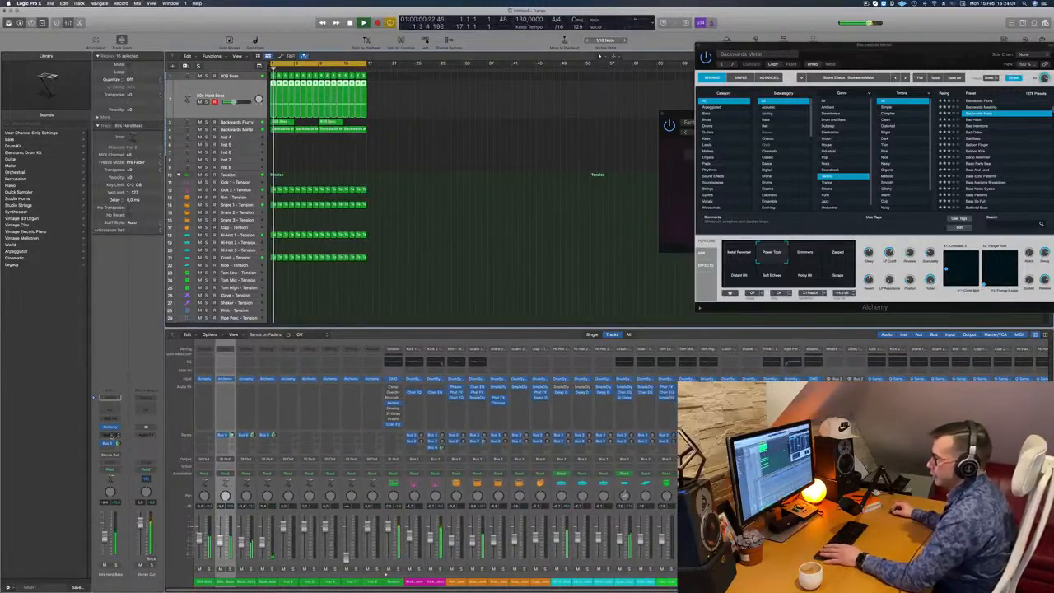
# - Insert a stereo Compressor on 80s Hard Bass and set its side chain source to Kick 2 - Tension
pyautogui.click(108, 434)
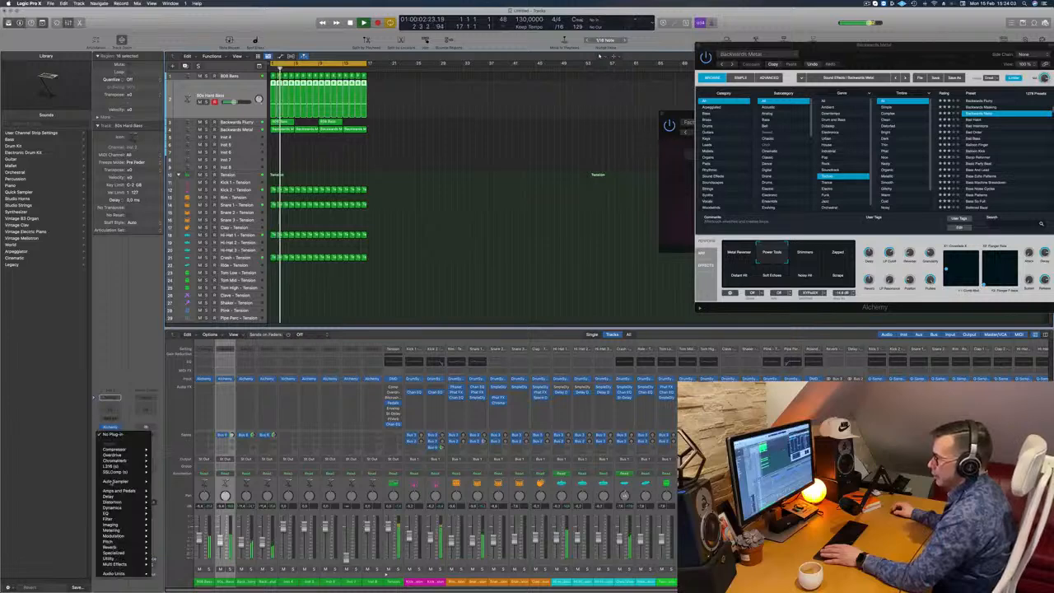
pyautogui.moveTo(123, 448)
pyautogui.click(165, 448)
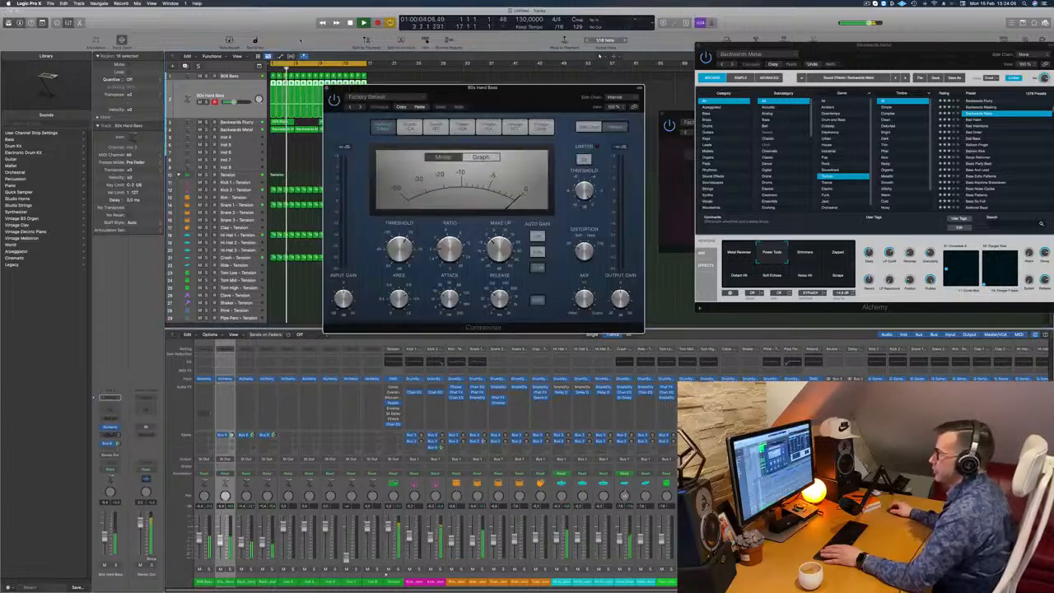
pyautogui.moveTo(465, 94); pyautogui.dragTo(436, 94)
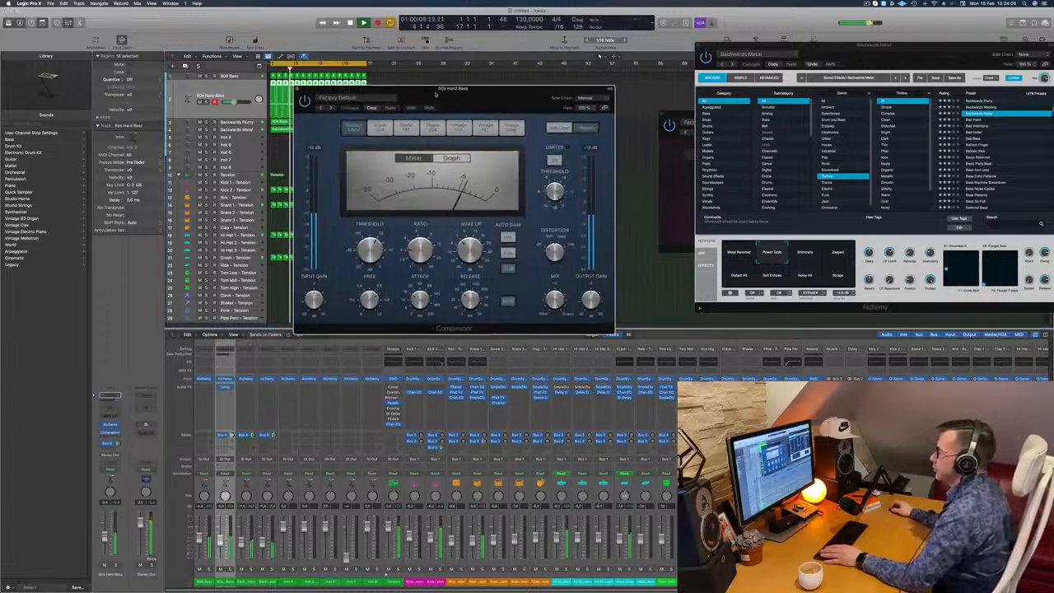
pyautogui.click(591, 99)
pyautogui.moveTo(581, 113)
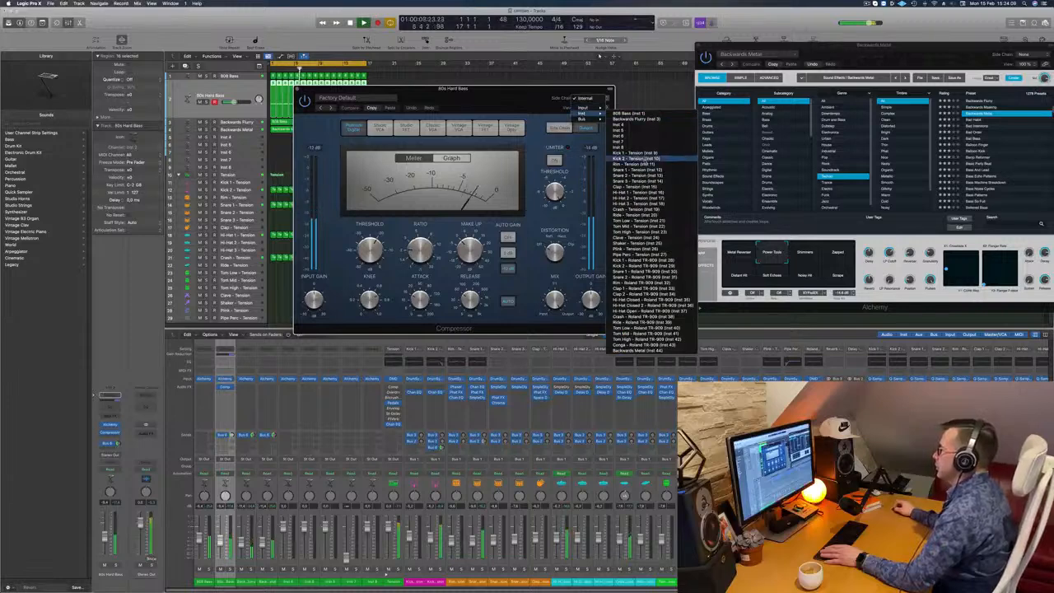
pyautogui.click(634, 159)
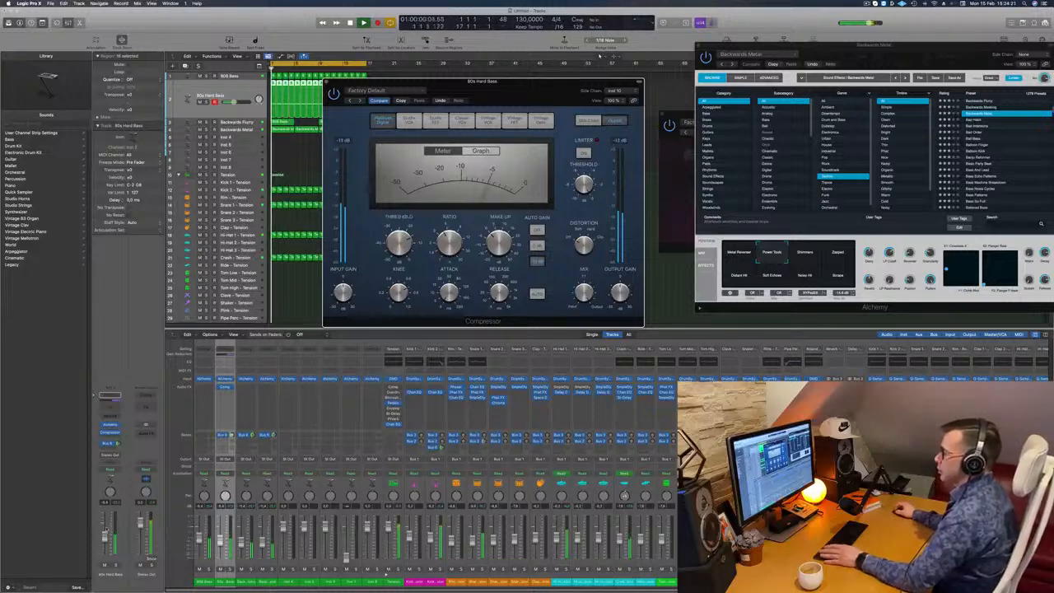
# - Fine-tune the 80s Hard Bass volume fader during playback and close its Compressor window
pyautogui.moveTo(103, 529); pyautogui.dragTo(104, 535)
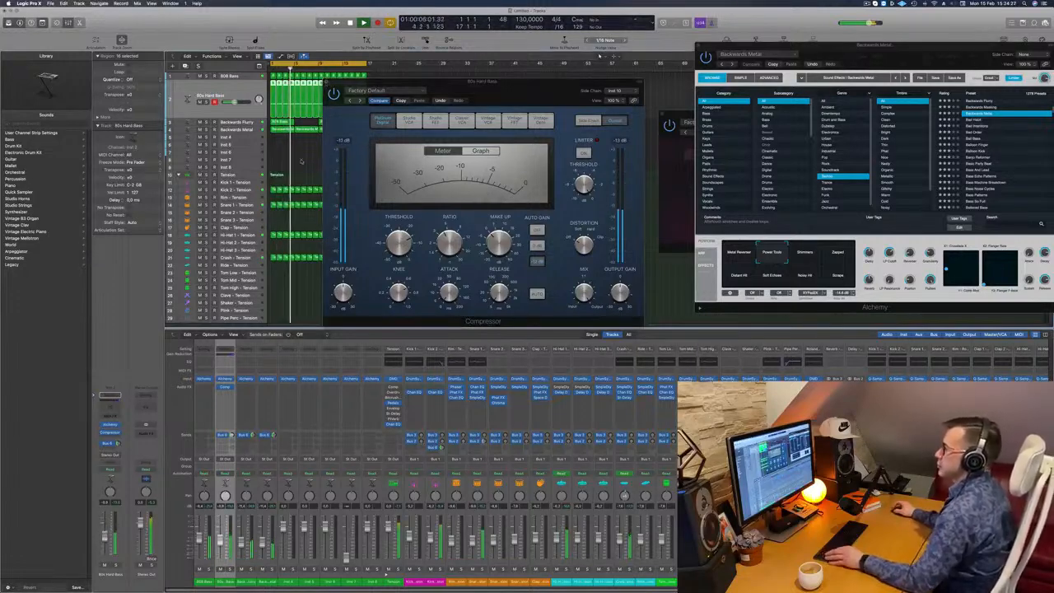
pyautogui.press('super+w')
# - Repeat all regions of the 16-bar arrangement once and extend the cycle range to bar 33
pyautogui.press('super+Right')
pyautogui.press('super+Left')
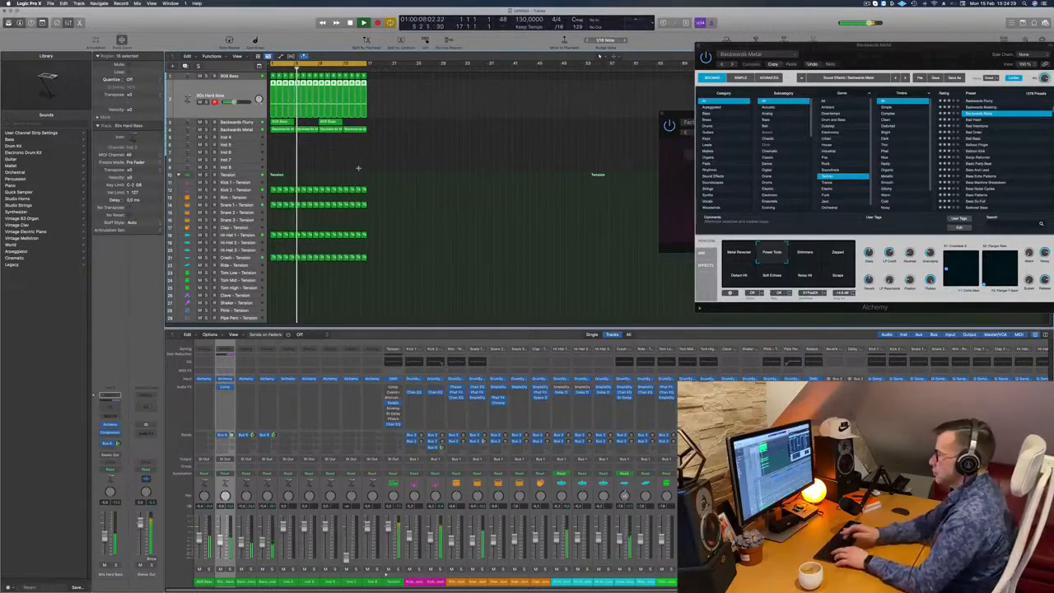
pyautogui.press('super+r')
pyautogui.click(362, 218)
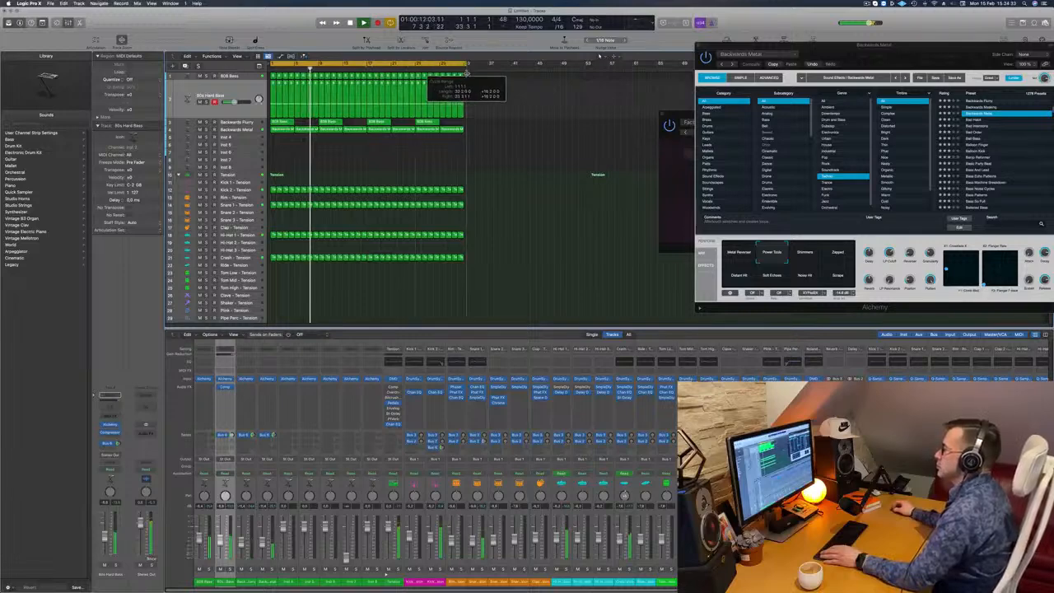
pyautogui.press('Return')
# - Duplicate the Backwards Metal track with its settings and copy the first Backwards Flurry region onto it at bar 1
pyautogui.click(232, 130)
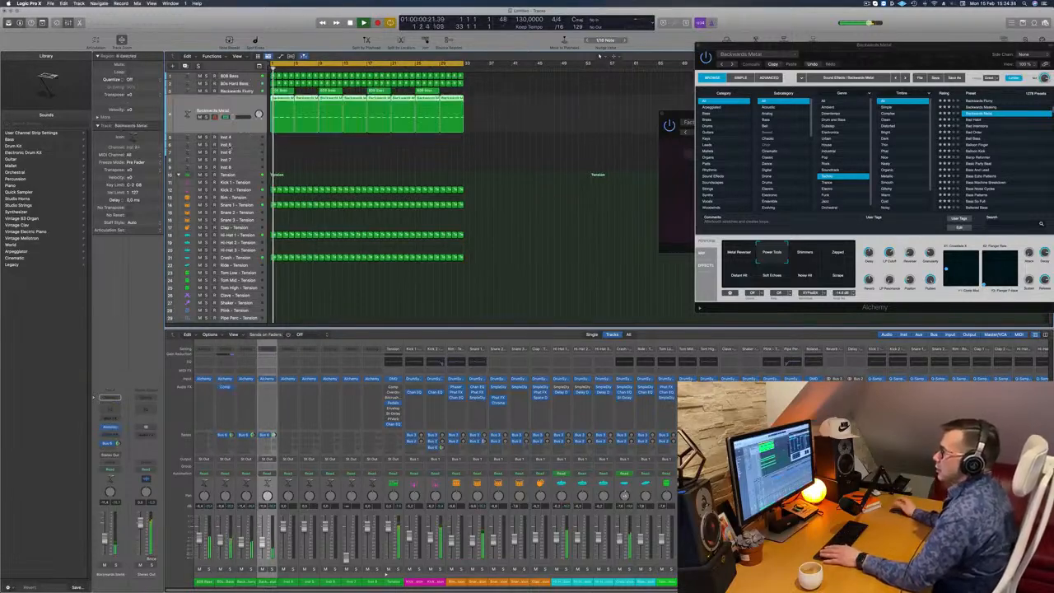
pyautogui.press('Return')
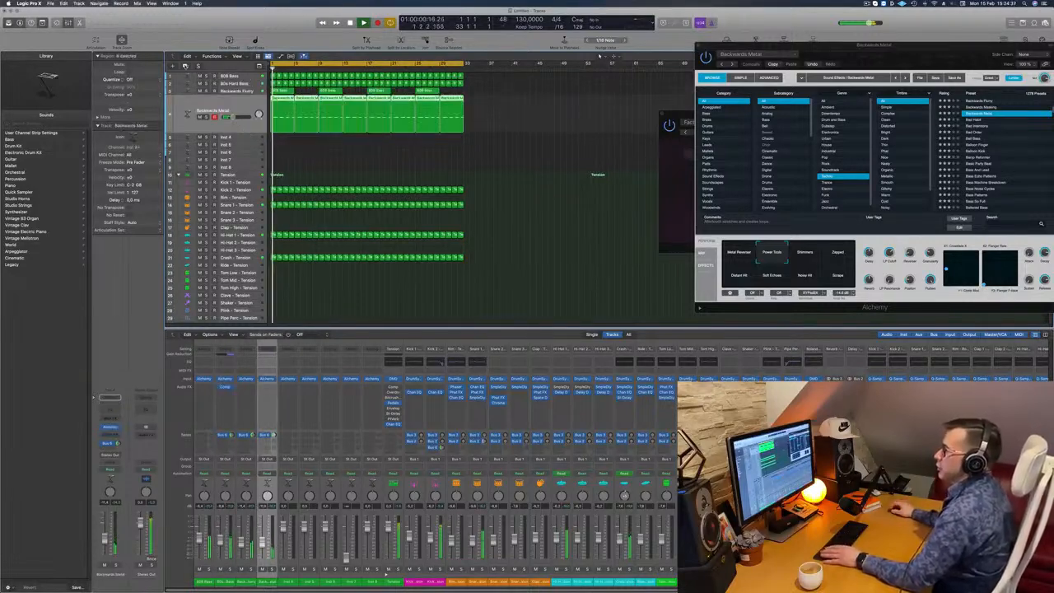
pyautogui.press('super+d')
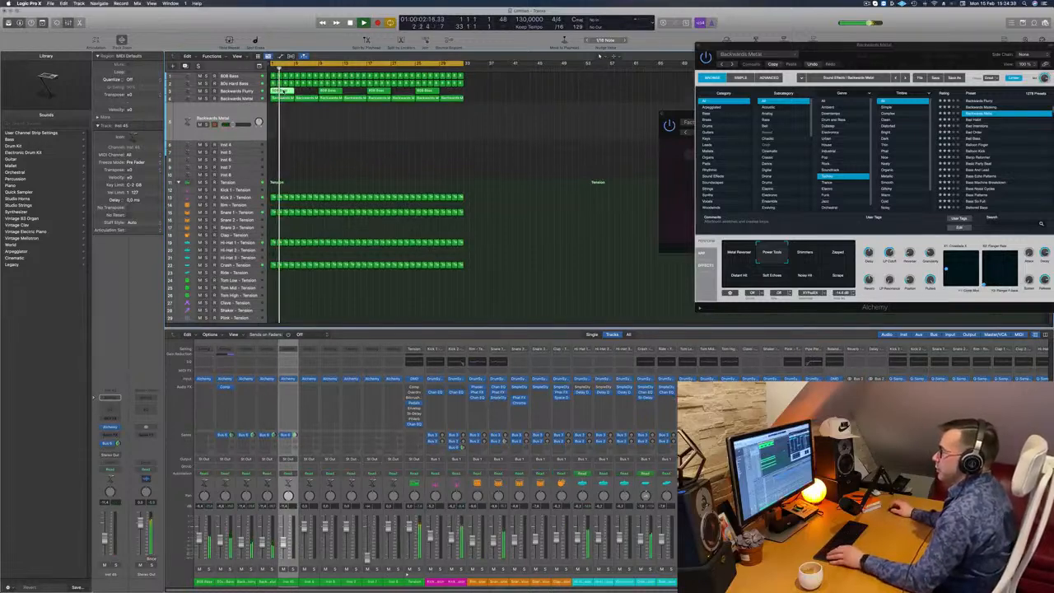
pyautogui.moveTo(282, 102); pyautogui.dragTo(279, 115)
# - Layer a second four-bar held note at a different pitch in the copied region using the Piano Roll
pyautogui.press('space')
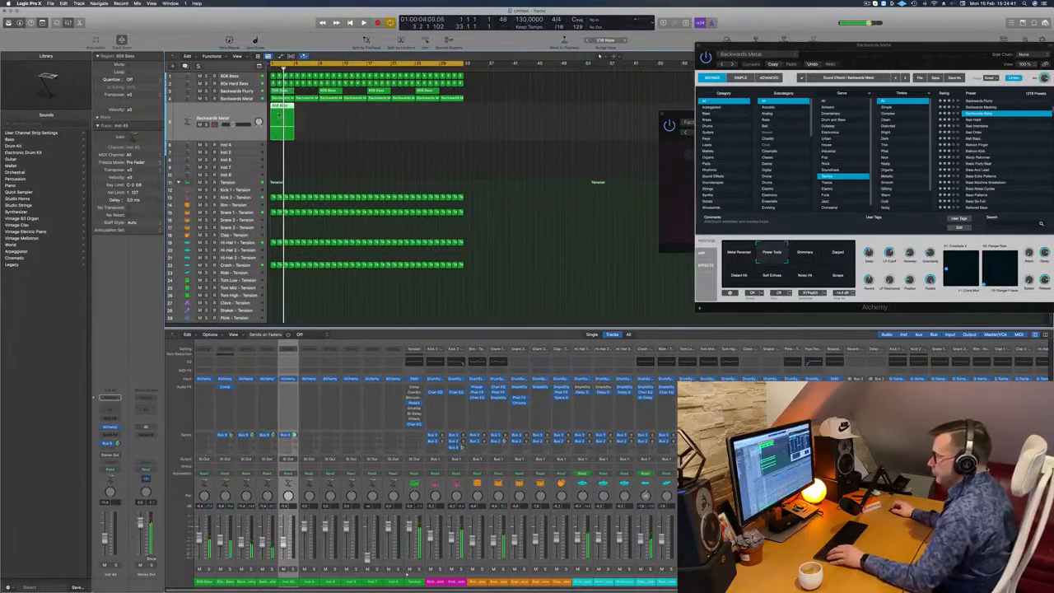
pyautogui.press('p')
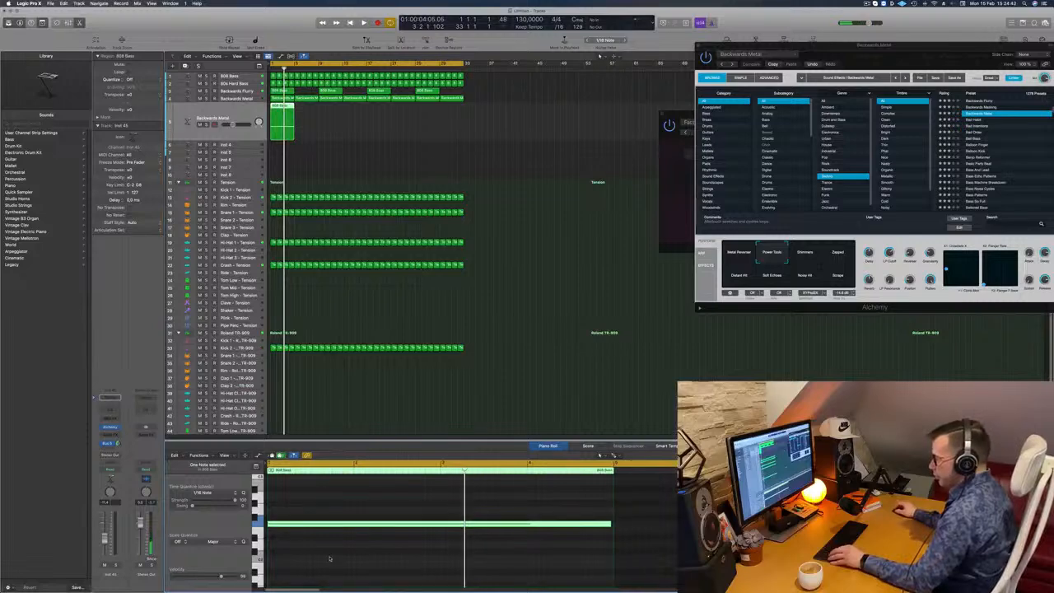
pyautogui.moveTo(323, 556); pyautogui.dragTo(293, 496)
pyautogui.hotkey('alt', 'shift', 'Down')
pyautogui.press('space')
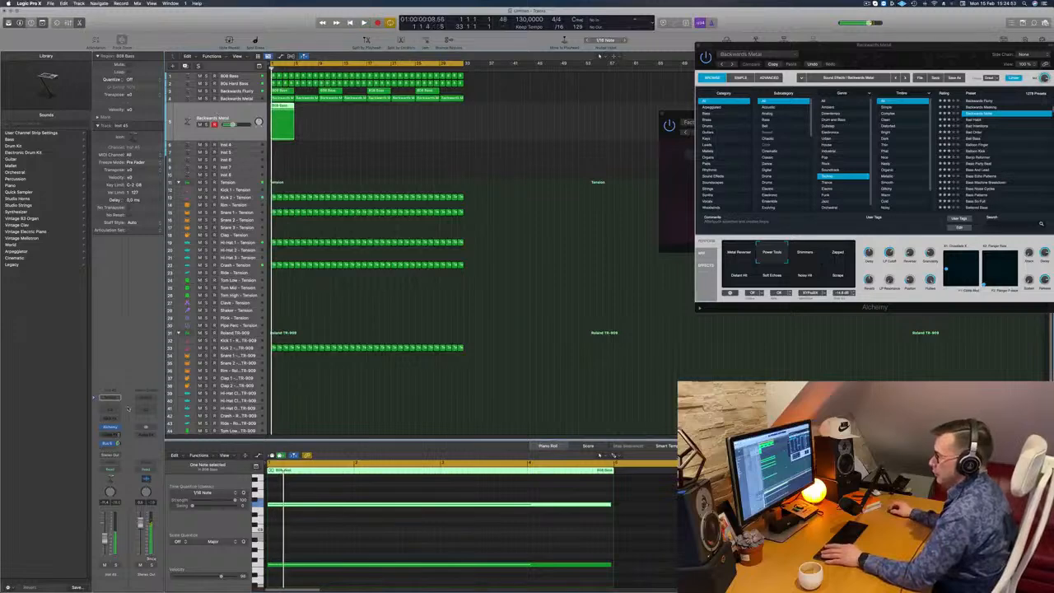
# - Open Alchemy on the duplicated Backwards Metal track, position its window beside the regions, and play the new part
pyautogui.click(110, 427)
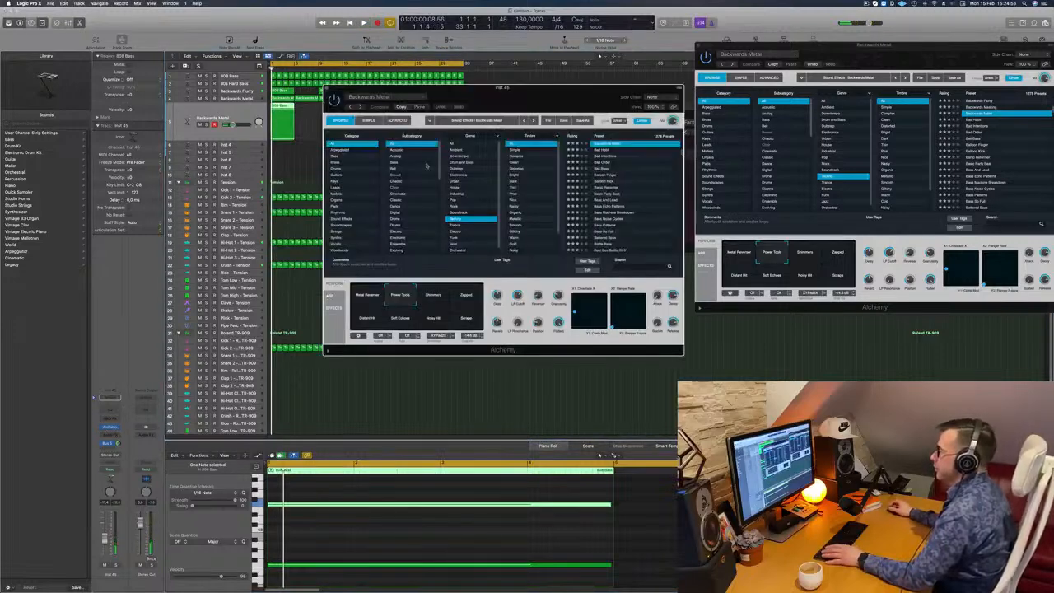
pyautogui.moveTo(546, 97); pyautogui.dragTo(497, 129)
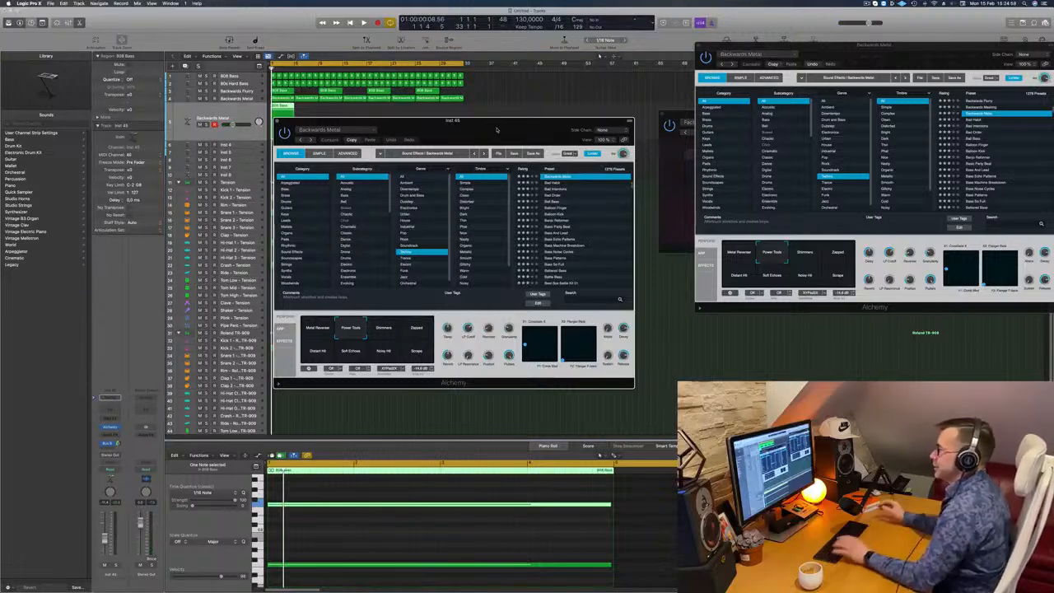
pyautogui.press('space')
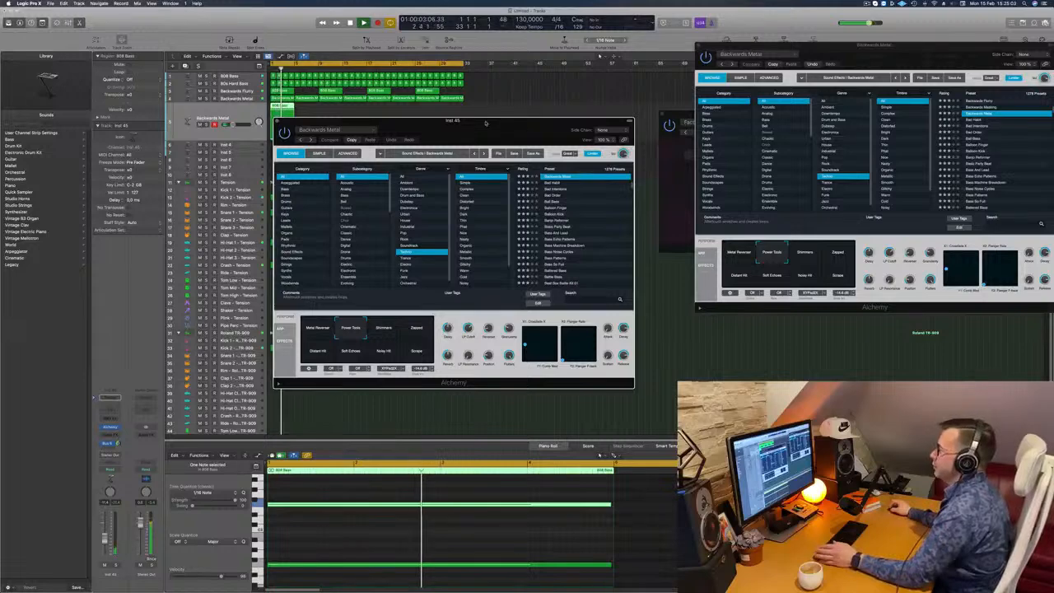
pyautogui.moveTo(496, 129); pyautogui.dragTo(627, 114)
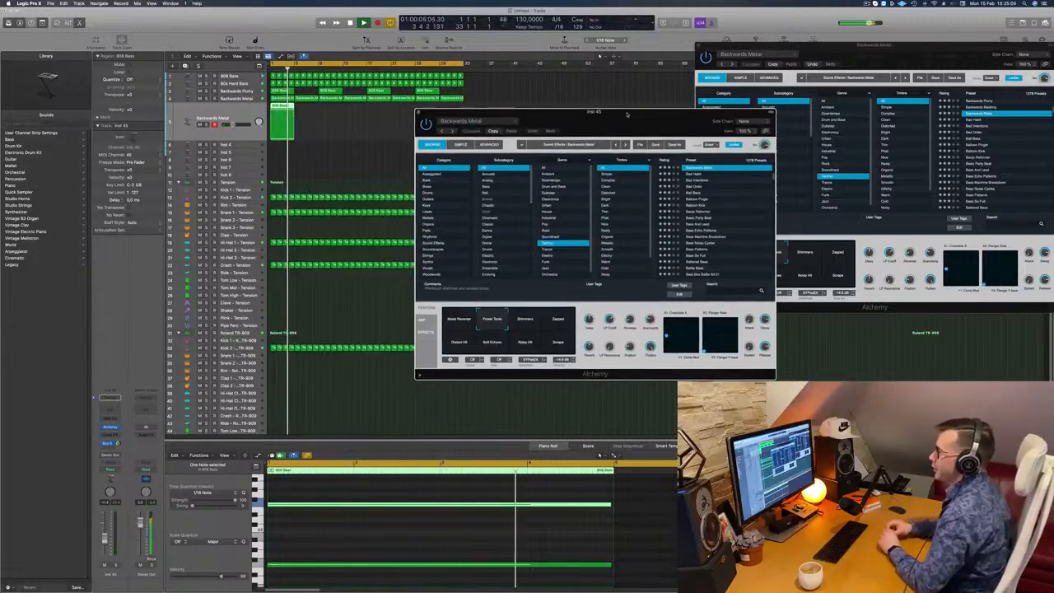
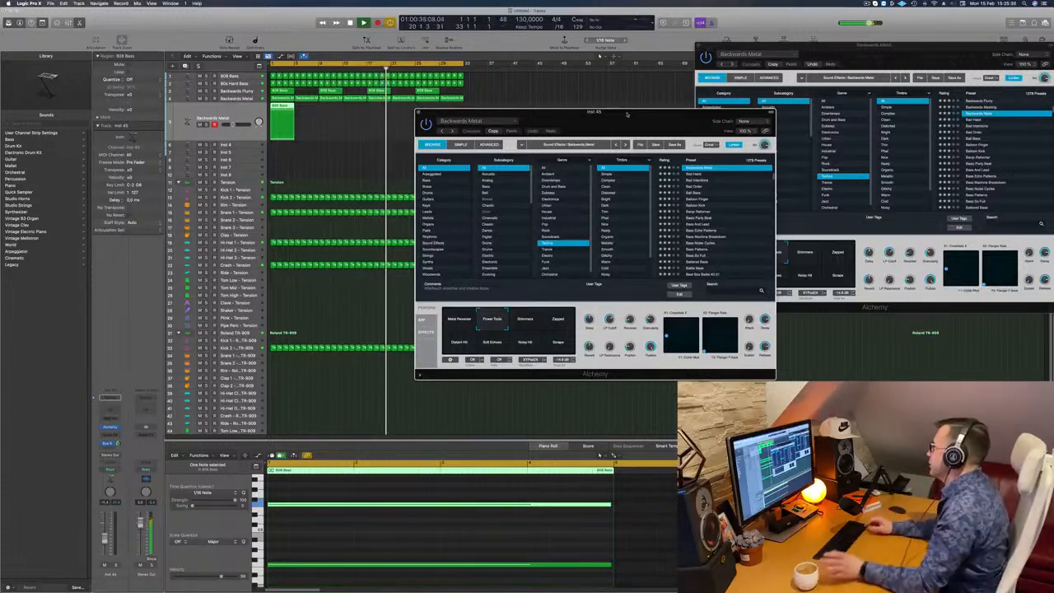
# - Play the duplicated Backwards Metal part from the start and audition Alchemy's Shimmers snapshot
pyautogui.press('Return')
pyautogui.press('Return')
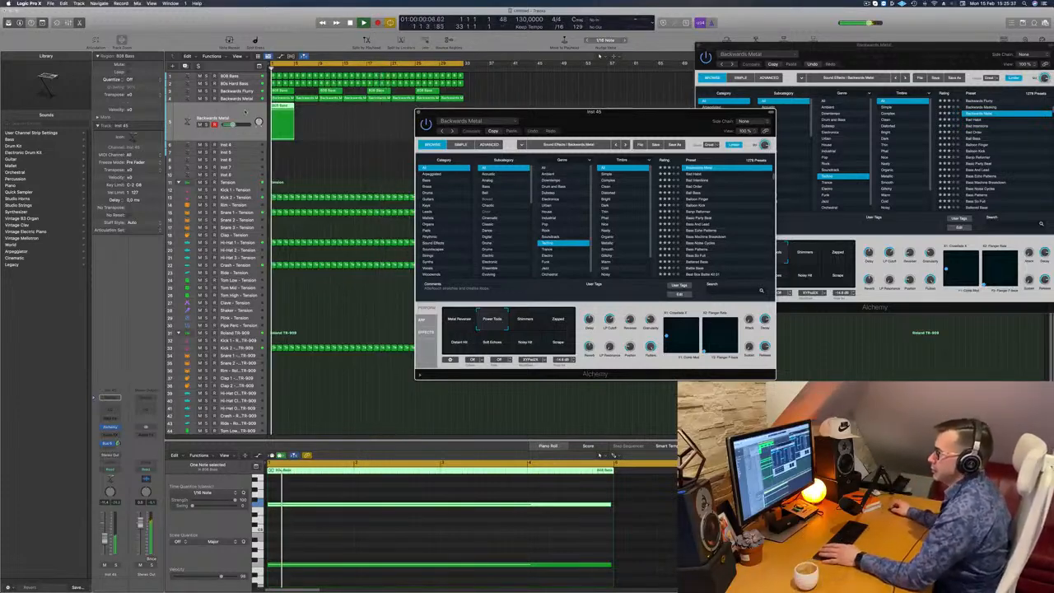
pyautogui.press('space')
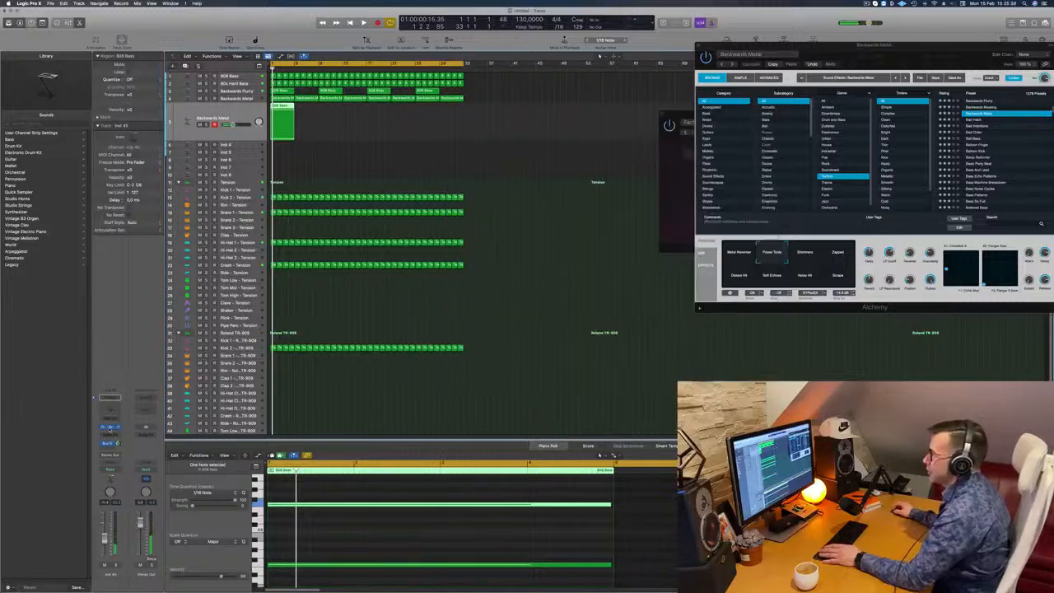
pyautogui.moveTo(609, 120); pyautogui.dragTo(514, 120)
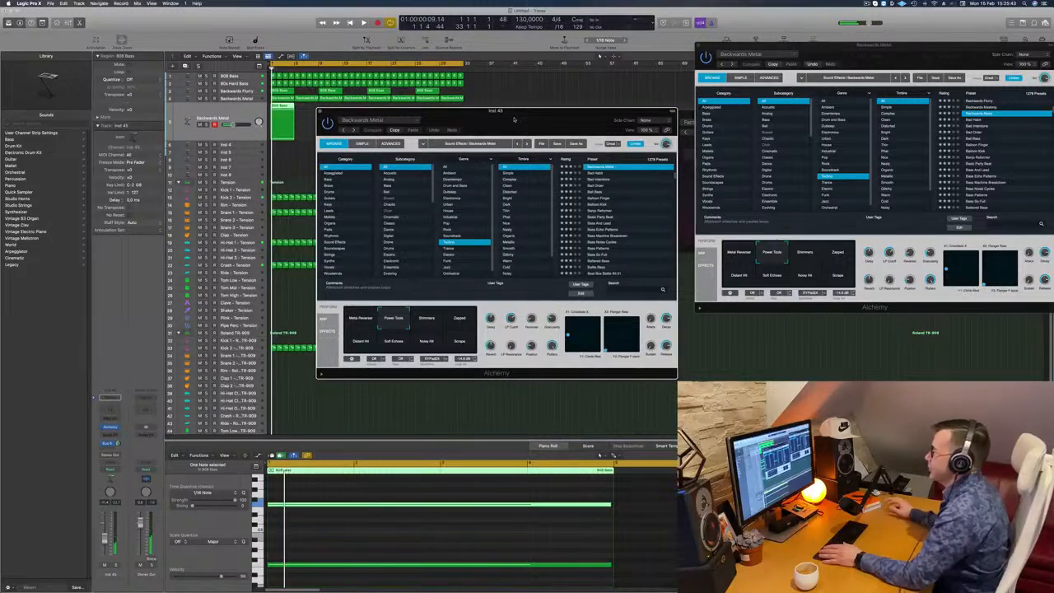
pyautogui.press('space')
pyautogui.click(429, 320)
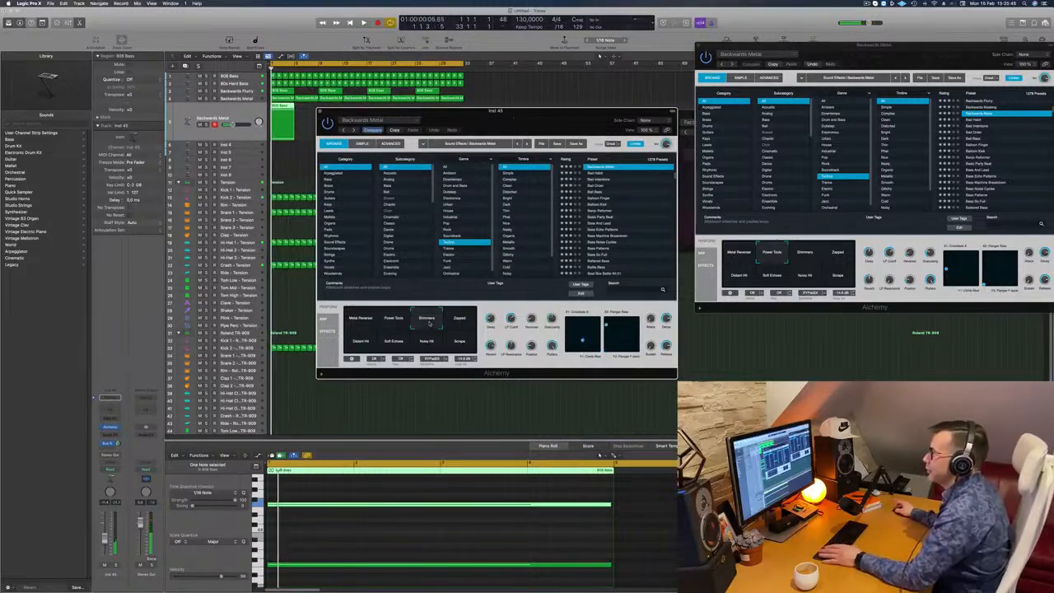
pyautogui.moveTo(512, 127); pyautogui.dragTo(554, 122)
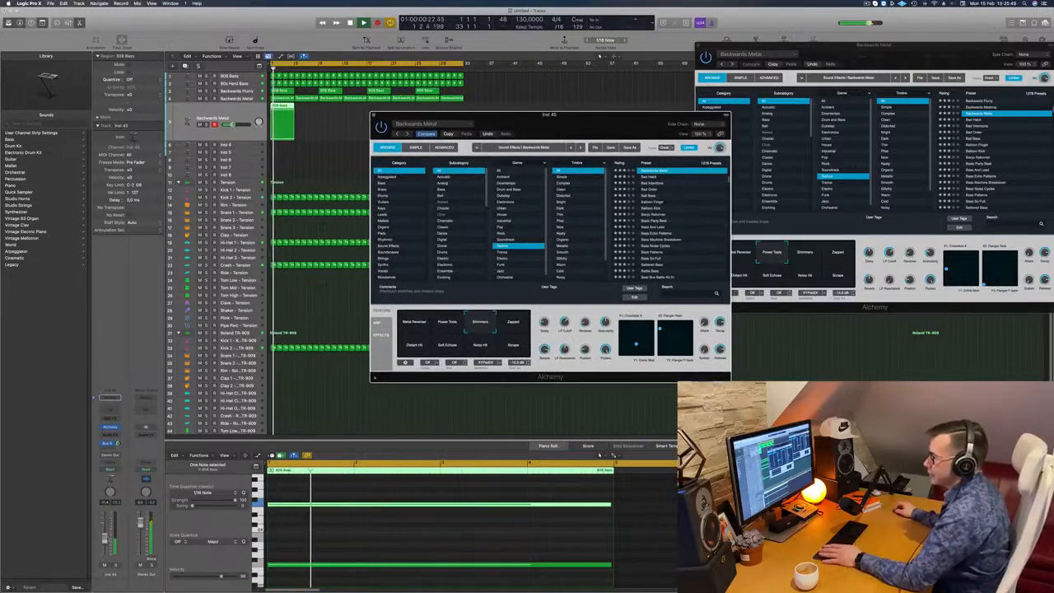
pyautogui.click(105, 539)
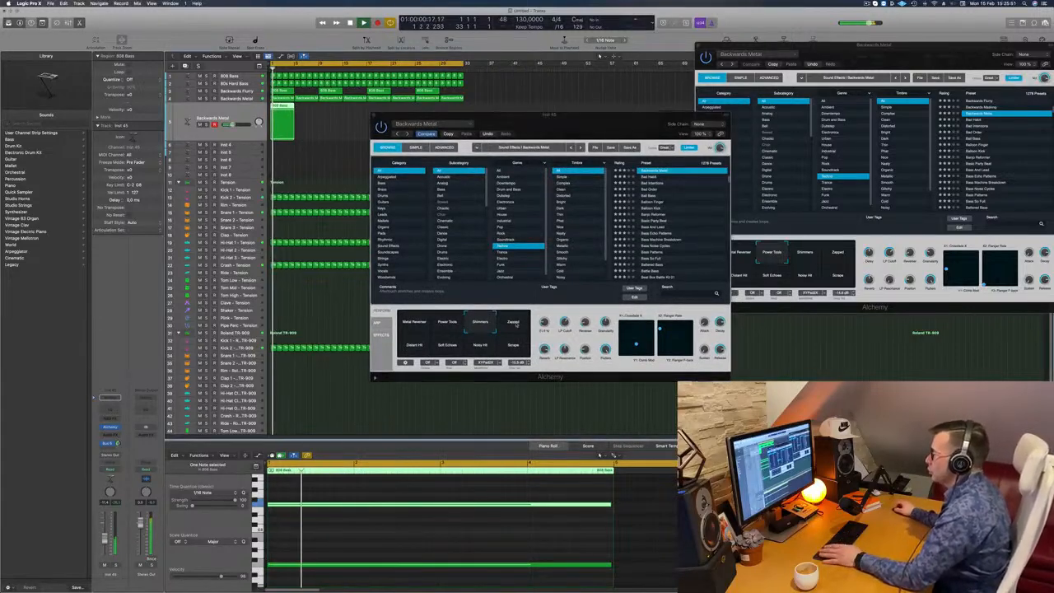
# - Audition the Zapped, Distant Hit, Soft Echoes, Noisy Hit and Scrape snapshots in Alchemy during playback
pyautogui.click(516, 324)
pyautogui.click(414, 349)
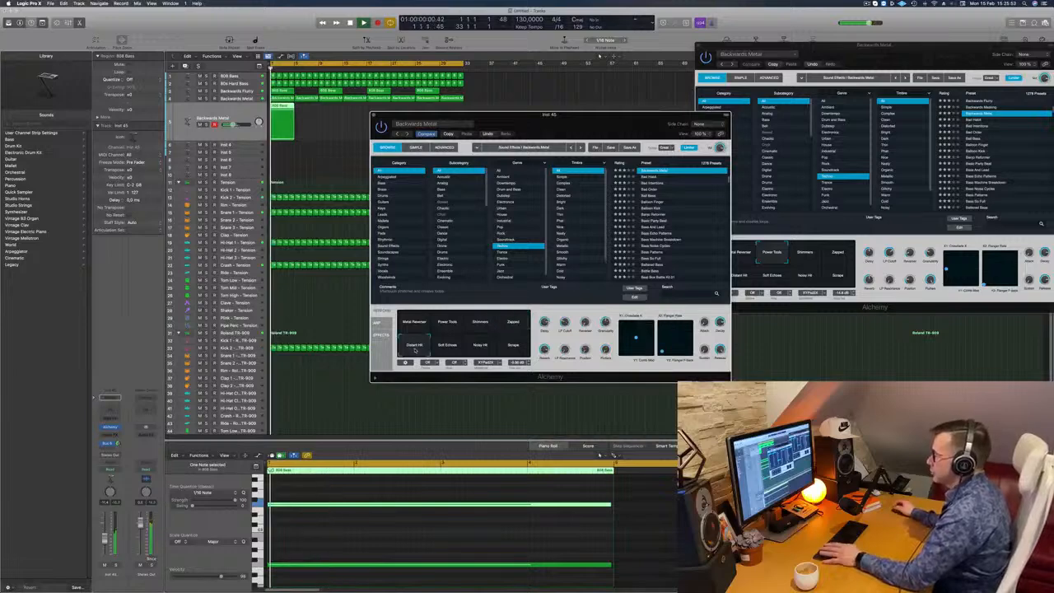
pyautogui.click(449, 351)
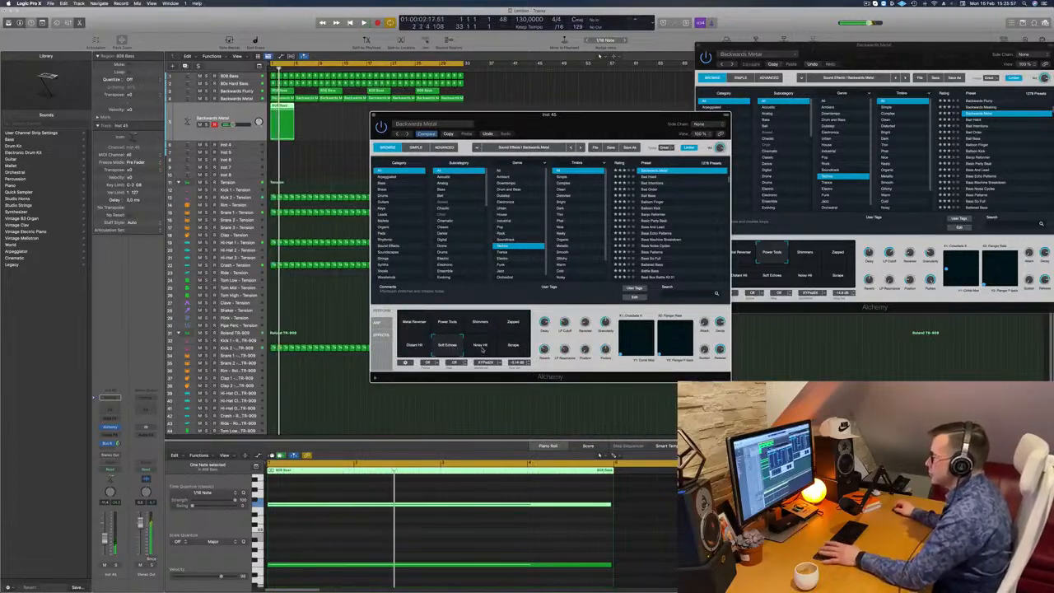
pyautogui.click(482, 350)
pyautogui.click(515, 349)
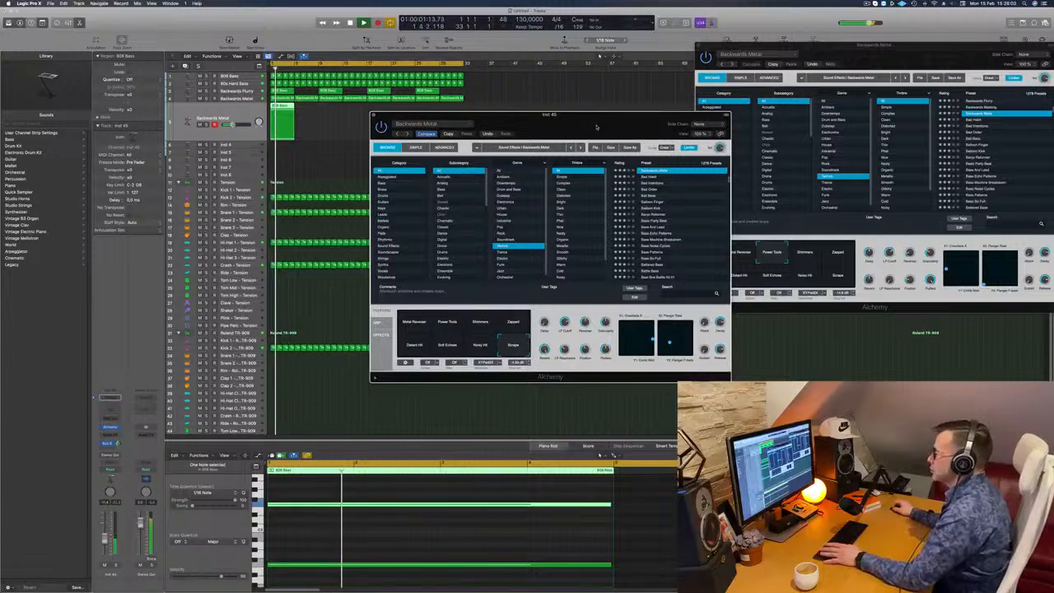
# - Compare all eight Alchemy snapshots again during playback and settle on Soft Echoes for the duplicated Backwards Metal track
pyautogui.moveTo(597, 126); pyautogui.dragTo(669, 87)
pyautogui.click(492, 306)
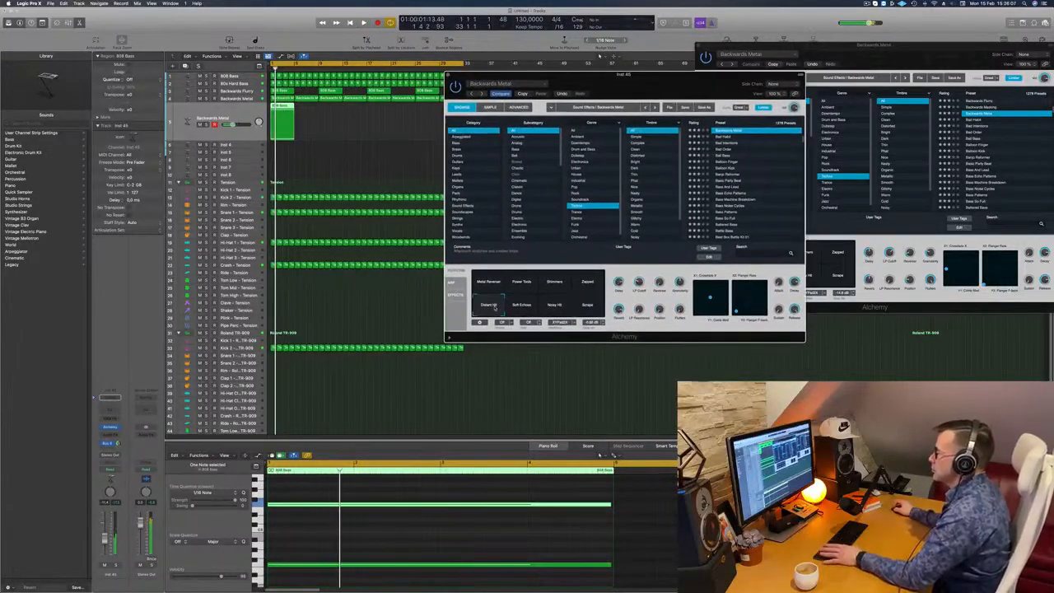
pyautogui.click(488, 285)
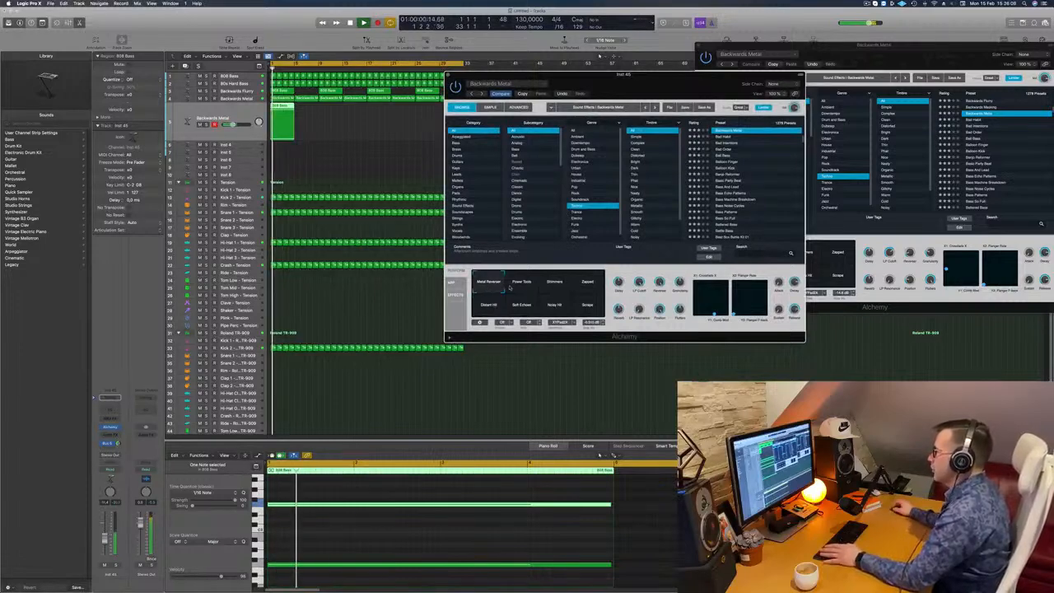
pyautogui.click(522, 287)
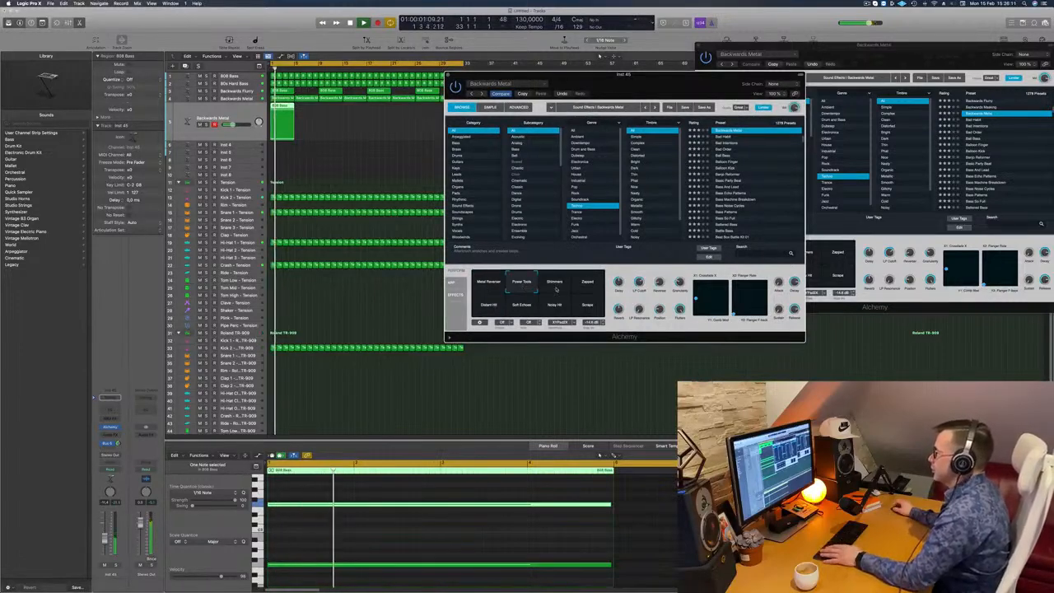
pyautogui.click(556, 287)
pyautogui.click(588, 285)
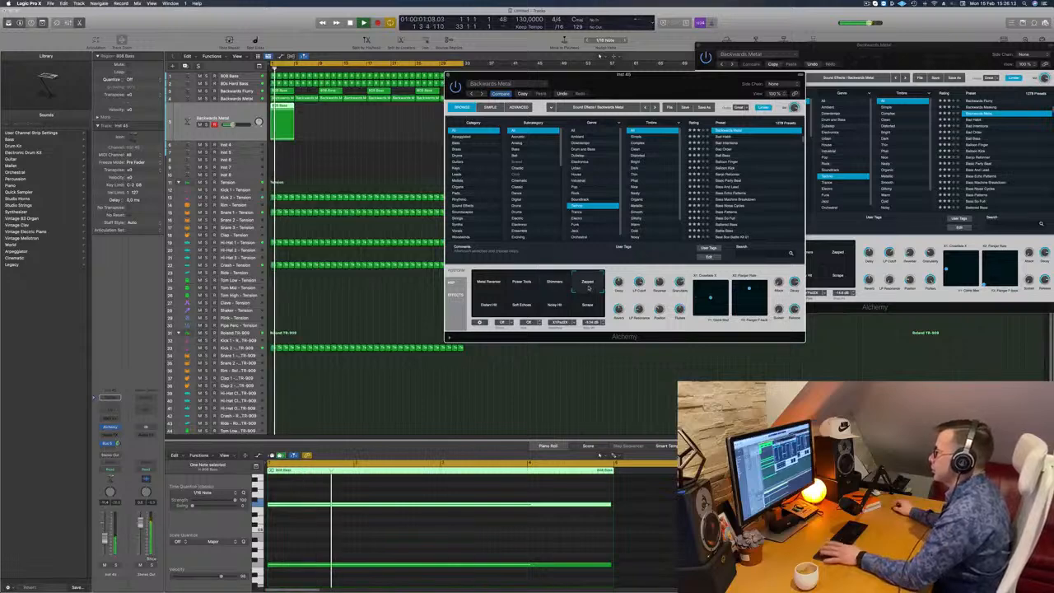
pyautogui.click(488, 305)
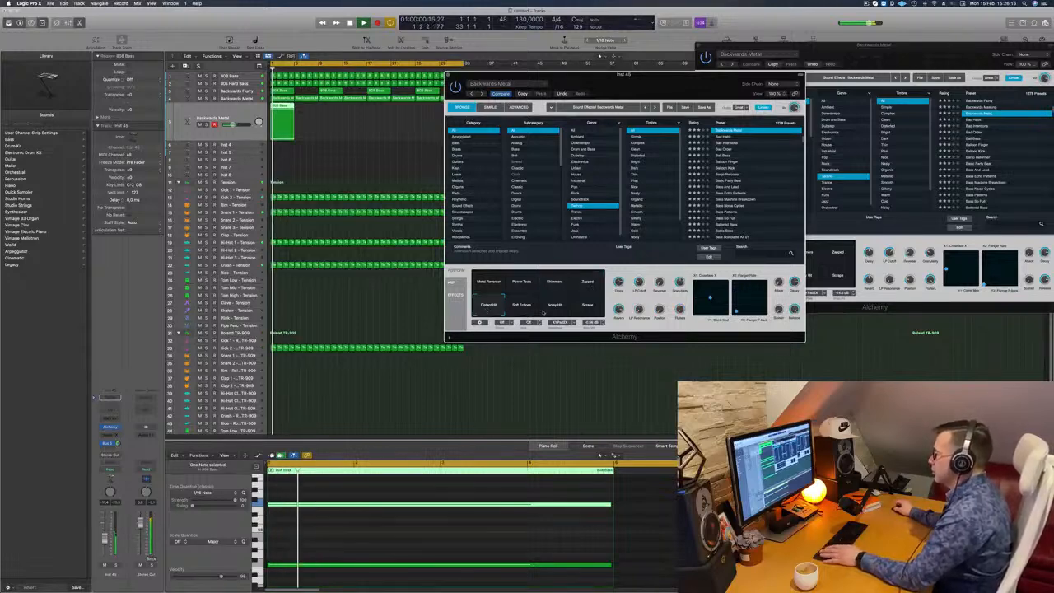
pyautogui.click(589, 310)
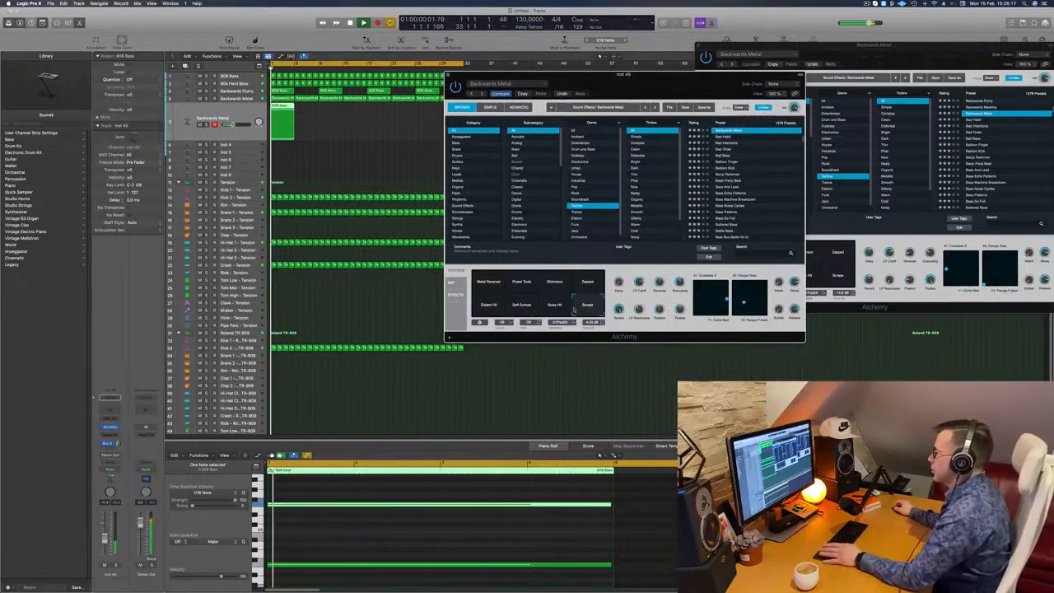
pyautogui.click(558, 312)
pyautogui.click(521, 309)
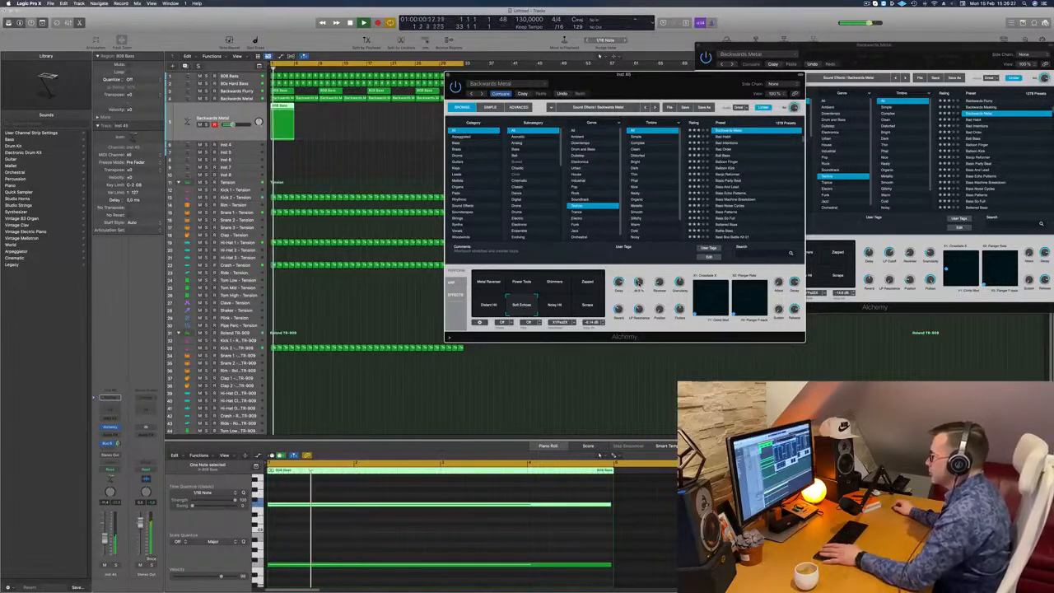
# - Fill the duplicated Backwards Metal track with copies of its four-bar region up to bar 33
pyautogui.moveTo(634, 75); pyautogui.dragTo(698, 76)
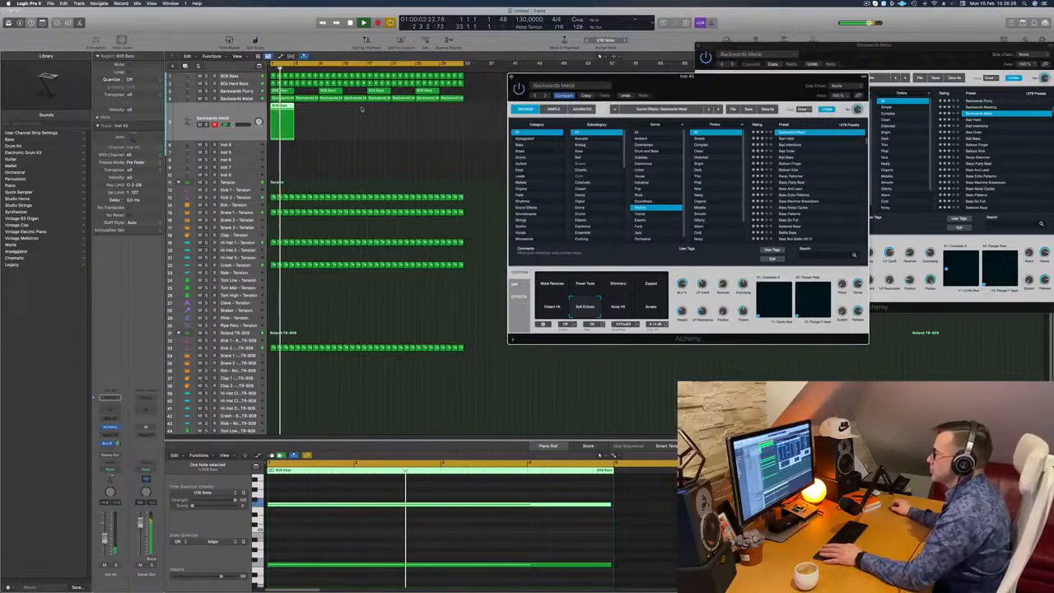
pyautogui.moveTo(284, 113); pyautogui.dragTo(428, 114)
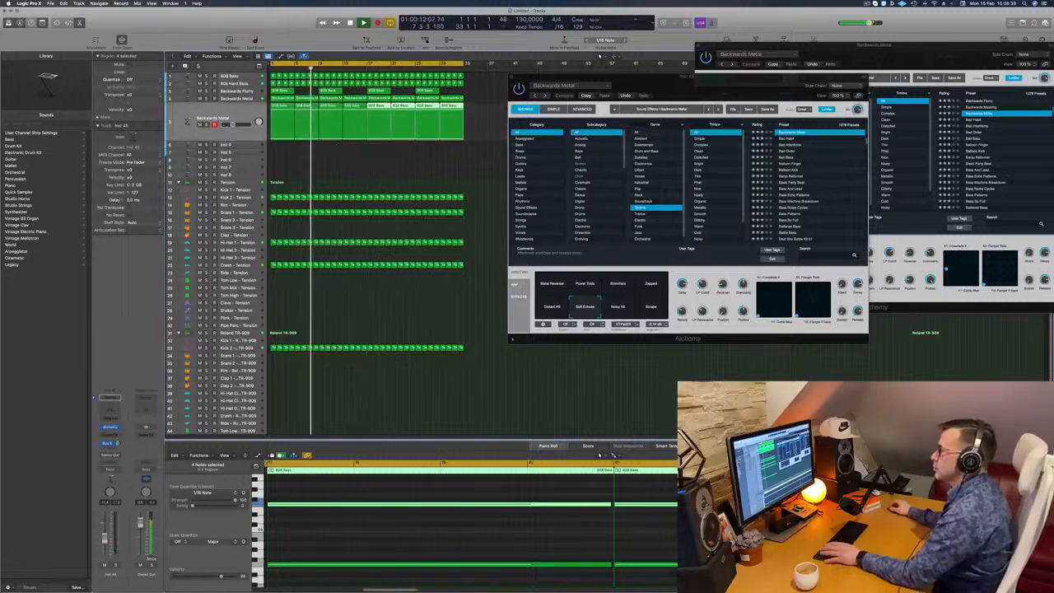
# - Copy the side-chained Compressor from the 80s Hard Bass channel to 808 Bass in the mixer, check its settings and close it
pyautogui.click(245, 77)
pyautogui.press('space')
pyautogui.press('space')
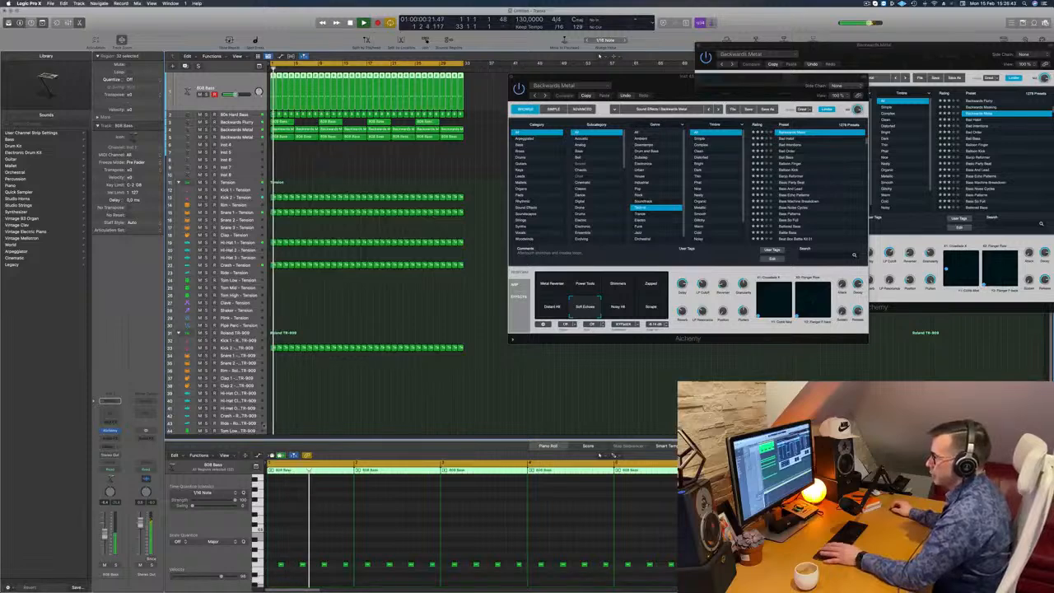
pyautogui.press('x')
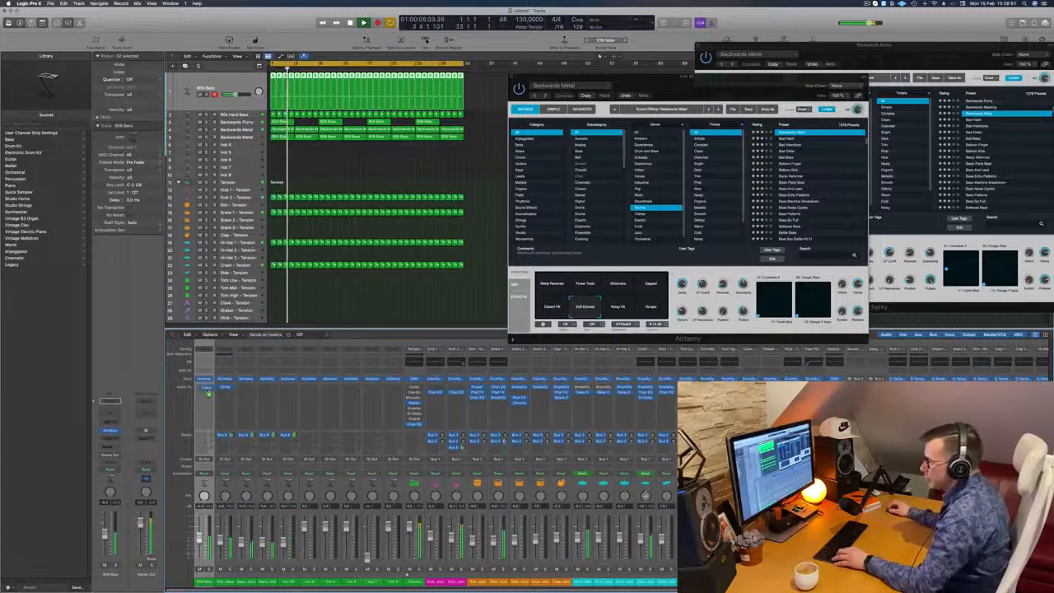
pyautogui.click(204, 354)
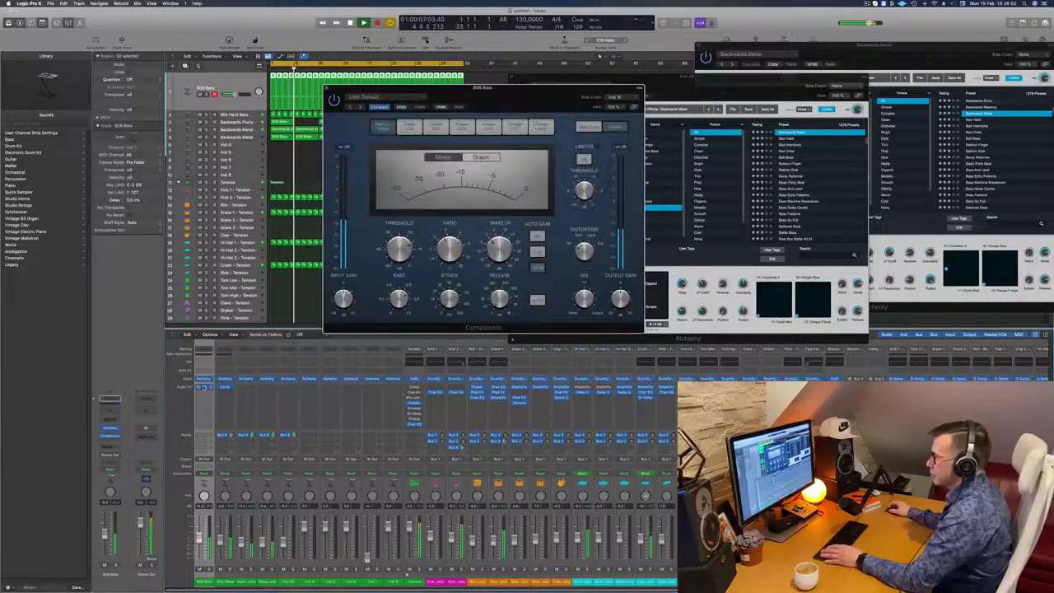
pyautogui.moveTo(527, 100); pyautogui.dragTo(508, 223)
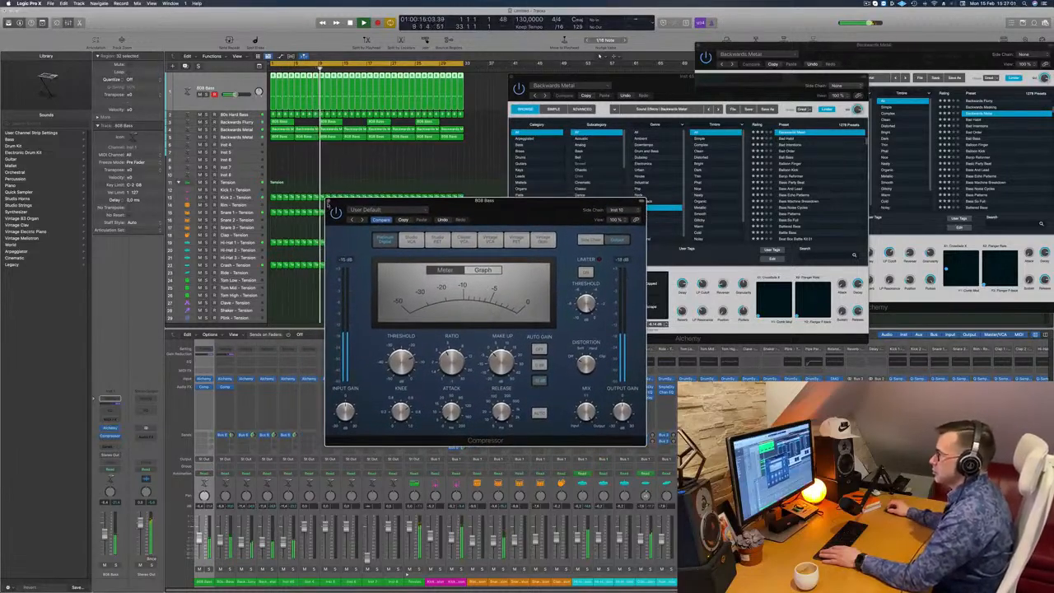
pyautogui.click(328, 201)
# - Duplicate the second Backwards Metal track with its settings and copy its first four-bar region onto the new track at bar 1
pyautogui.click(239, 136)
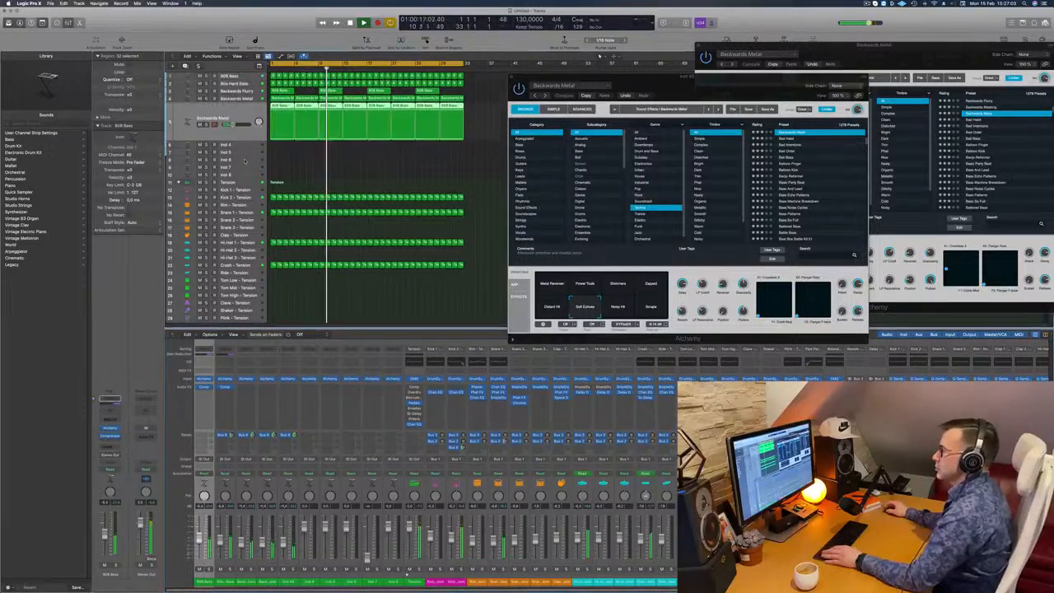
pyautogui.press('space')
pyautogui.press('space')
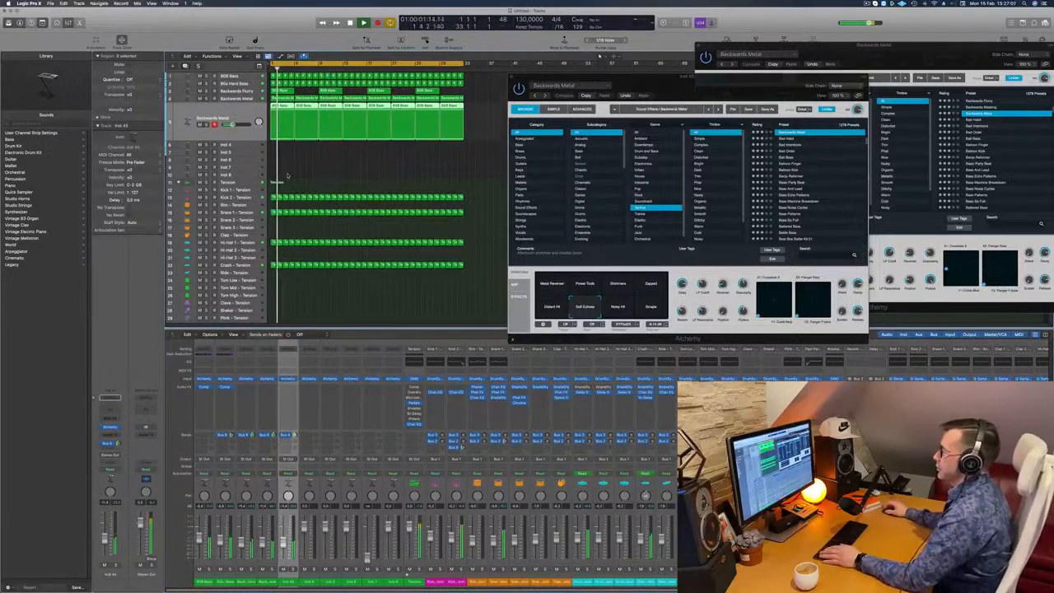
pyautogui.press('super+d')
pyautogui.moveTo(284, 107); pyautogui.dragTo(284, 125)
pyautogui.press('space')
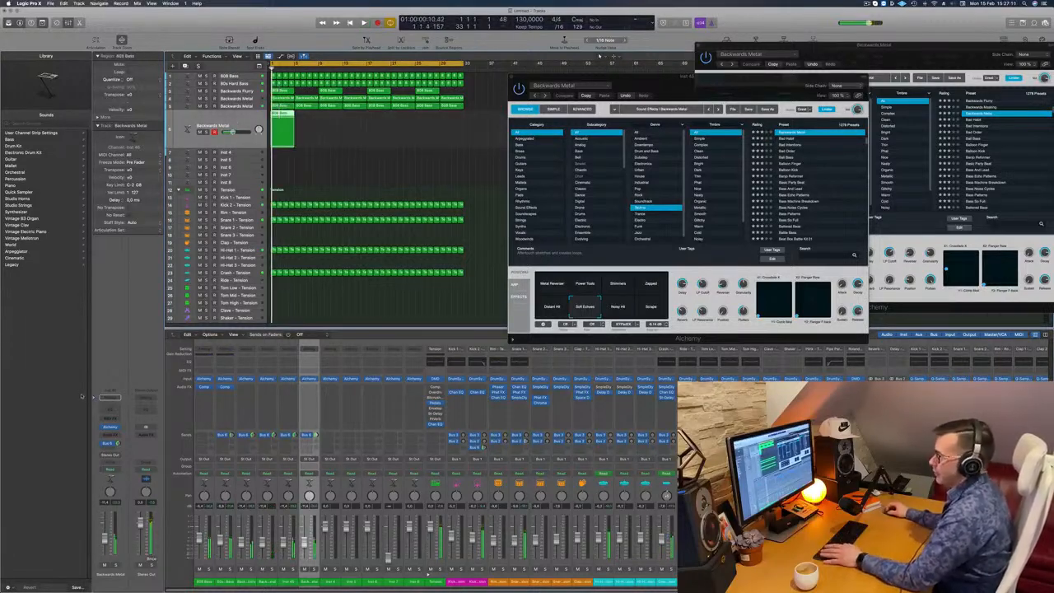
# - Search the new track's Alchemy presets for 303 and for acid, and load Classic Acid Patterns
pyautogui.click(110, 427)
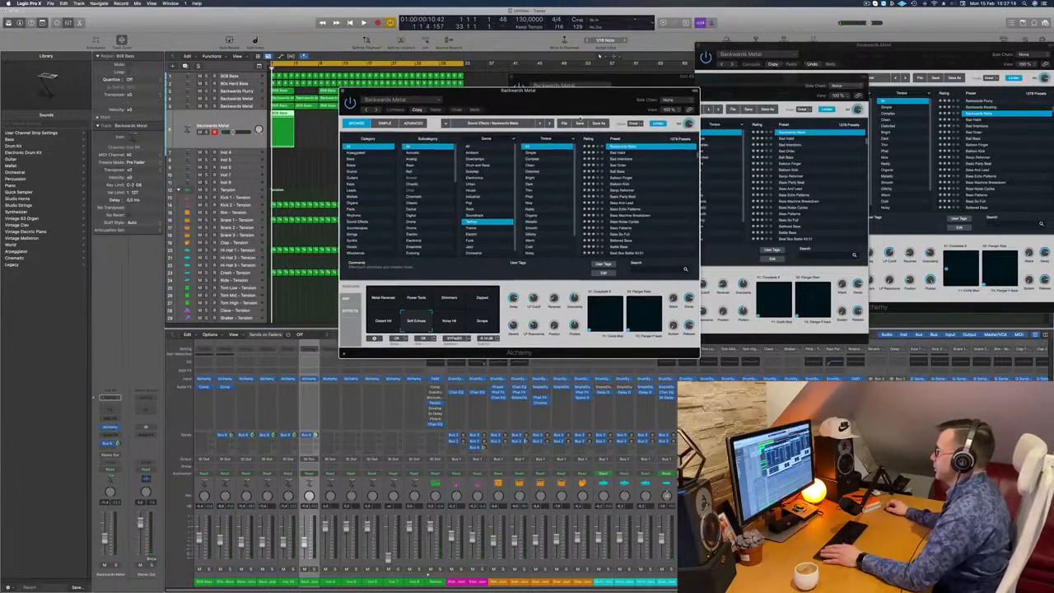
pyautogui.moveTo(584, 95); pyautogui.dragTo(538, 101)
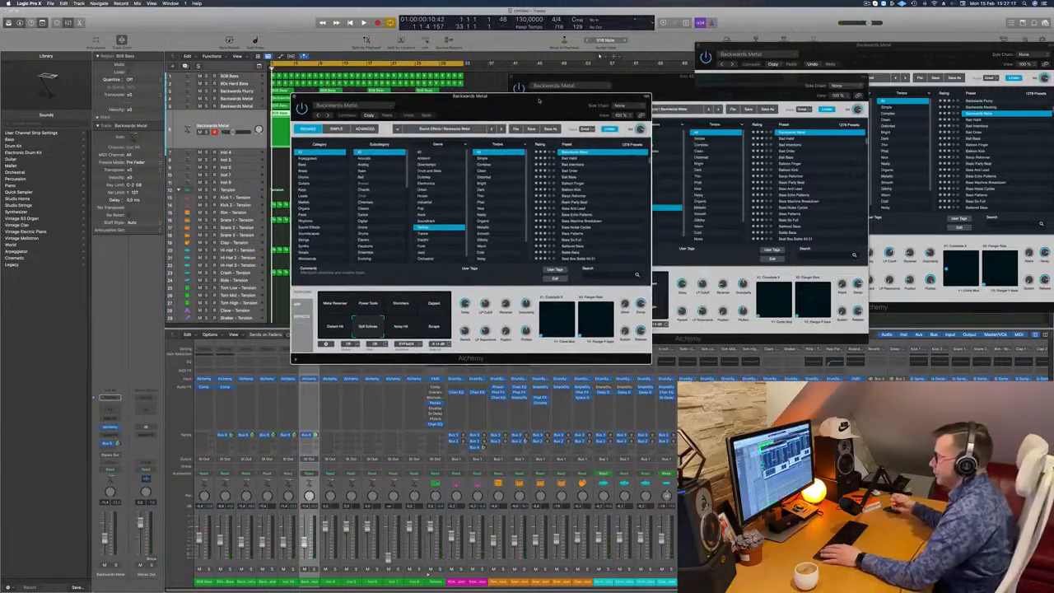
pyautogui.click(598, 275)
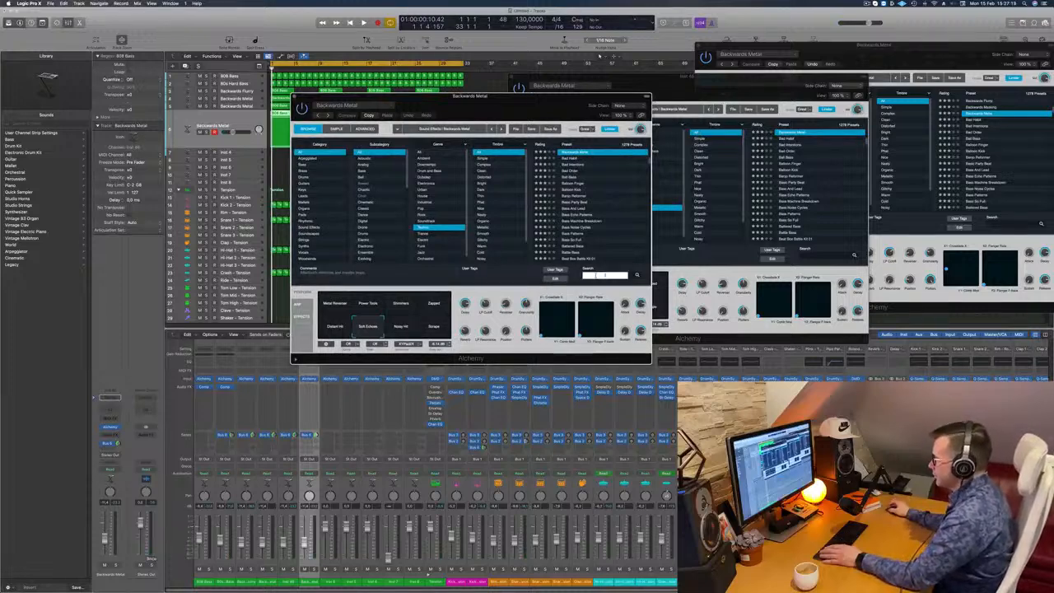
pyautogui.write('303')
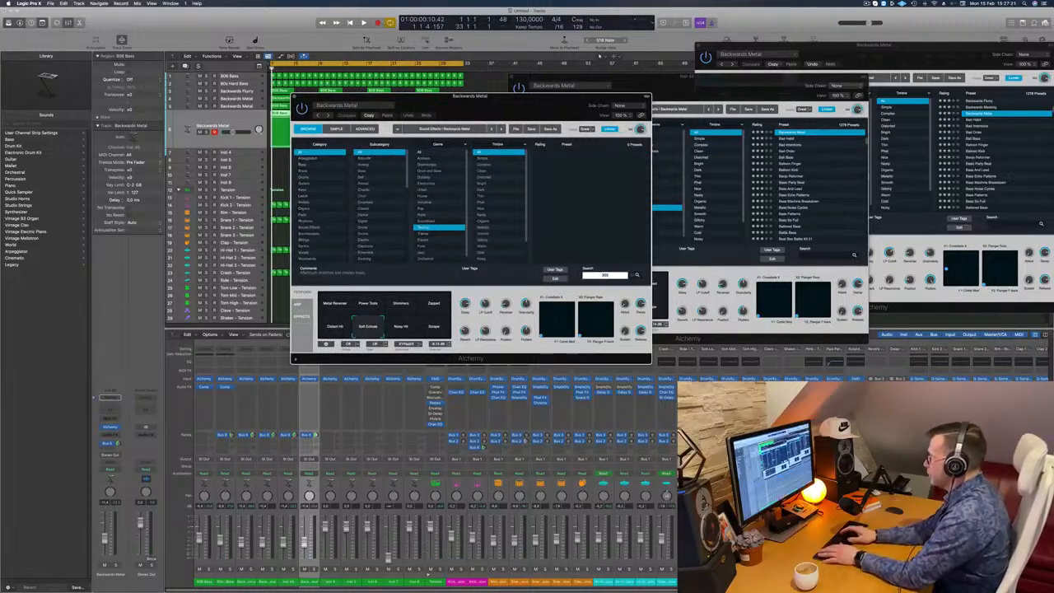
pyautogui.press('BackSpace')
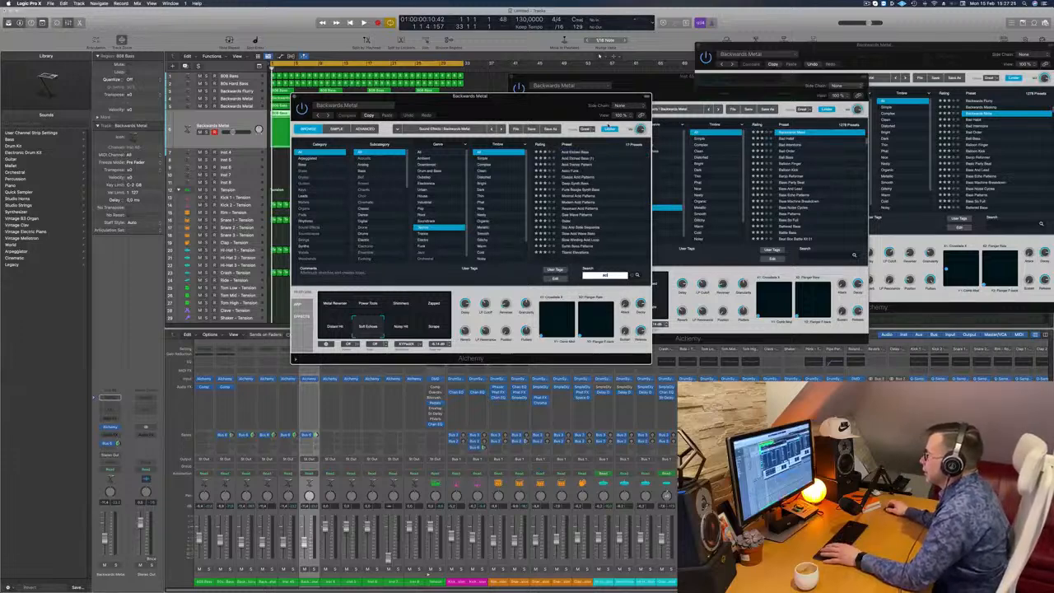
pyautogui.click(578, 179)
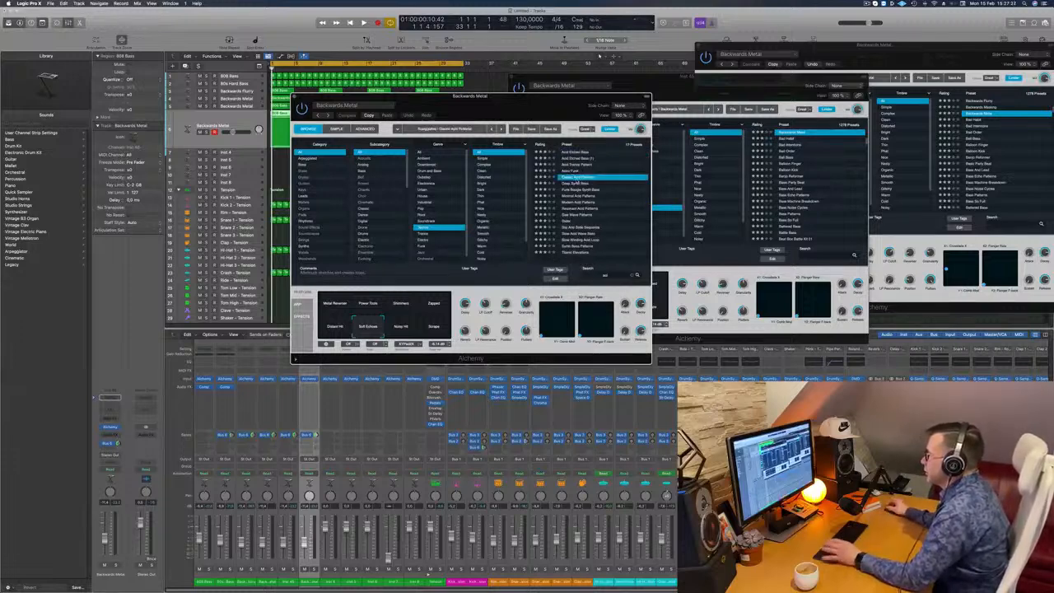
# - Play the Classic Acid Patterns part with its Alchemy window clear of the regions, and repeat its four-bar region up to bar 33
pyautogui.moveTo(340, 97); pyautogui.dragTo(494, 134)
pyautogui.click(240, 118)
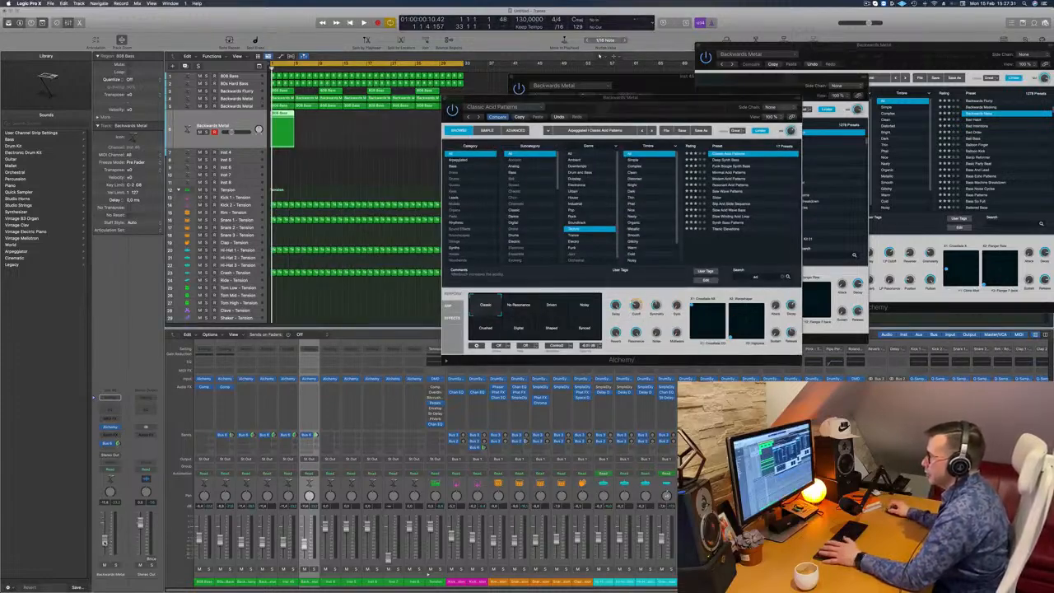
pyautogui.press('space')
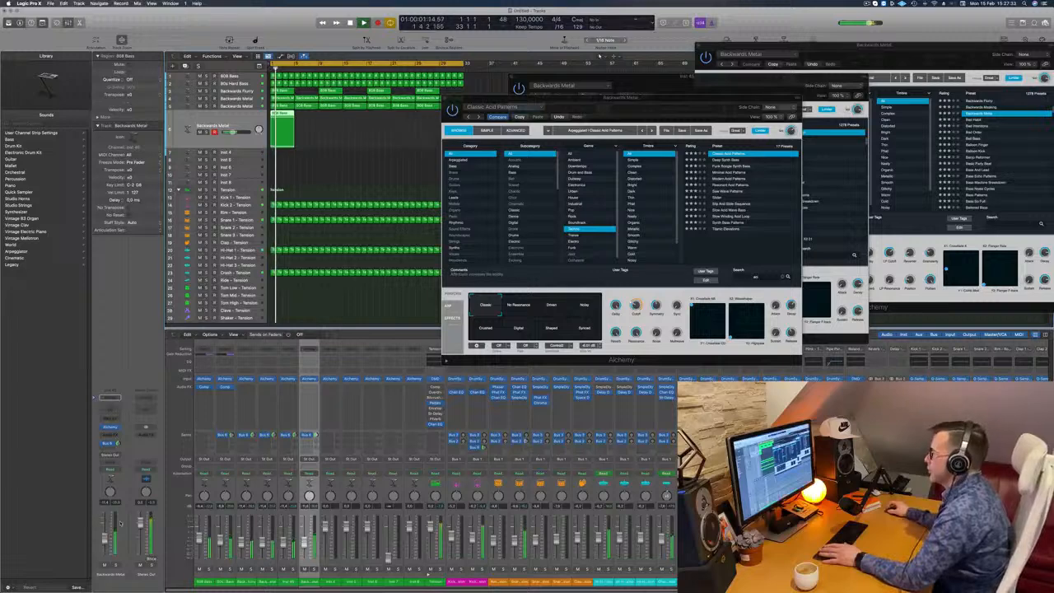
pyautogui.moveTo(638, 97); pyautogui.dragTo(381, 193)
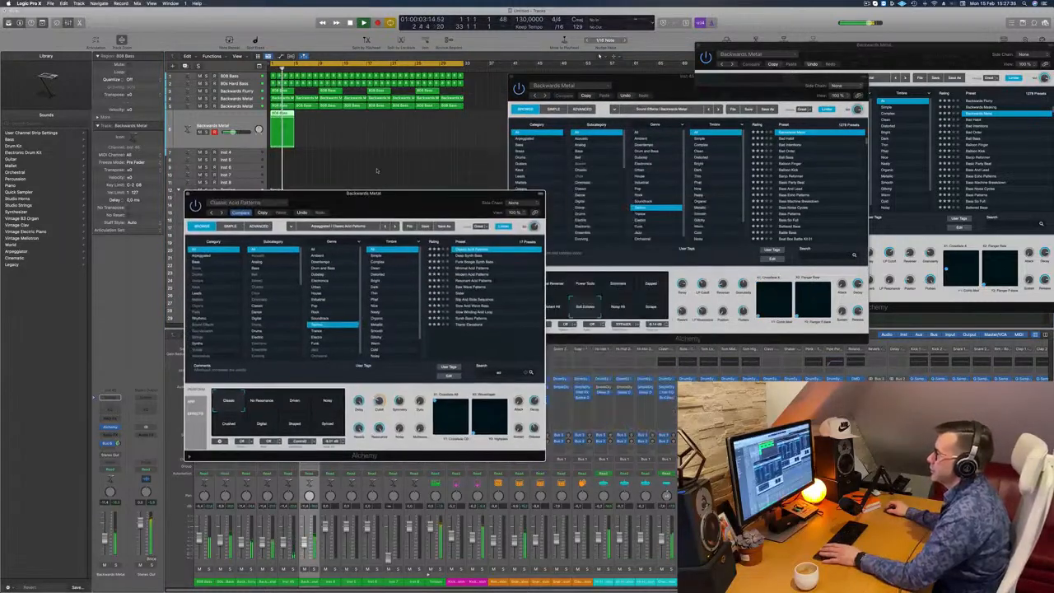
pyautogui.moveTo(278, 115); pyautogui.dragTo(373, 122)
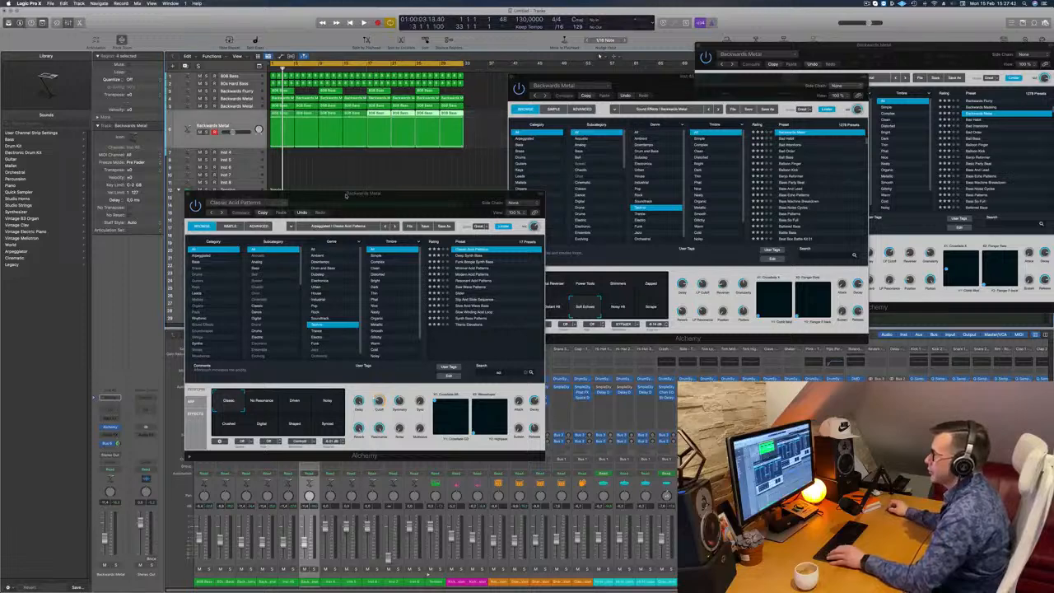
# - Play the arrangement and audition the Slow Winding Acid Loop, Synth Bass Patterns and Titanic Elevations presets in the acid track's Alchemy
pyautogui.moveTo(267, 193); pyautogui.dragTo(651, 193)
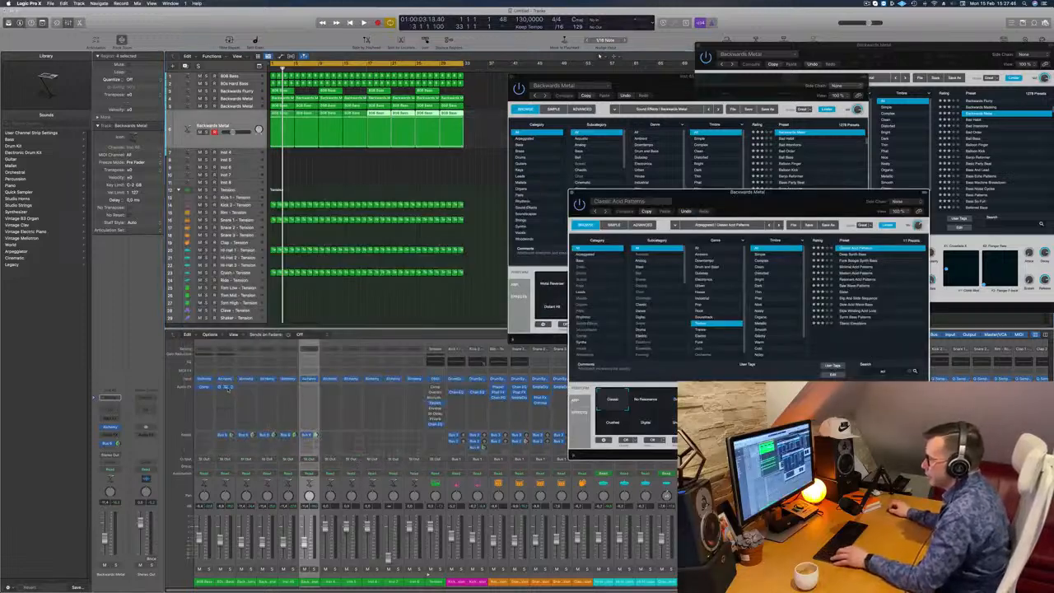
pyautogui.moveTo(307, 391); pyautogui.dragTo(307, 389)
pyautogui.press('space')
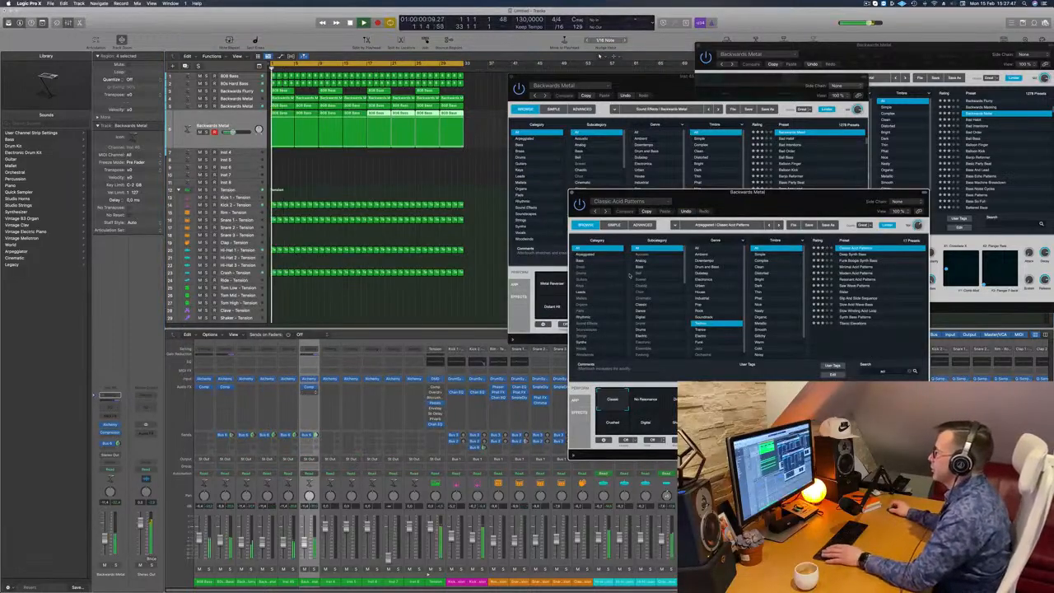
pyautogui.moveTo(836, 193); pyautogui.dragTo(555, 192)
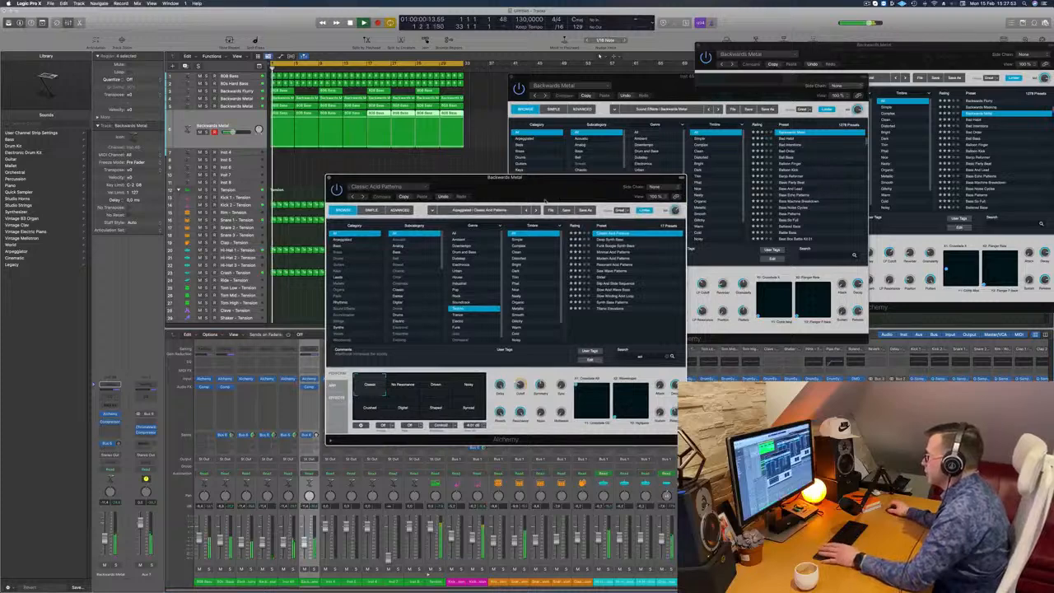
pyautogui.click(619, 297)
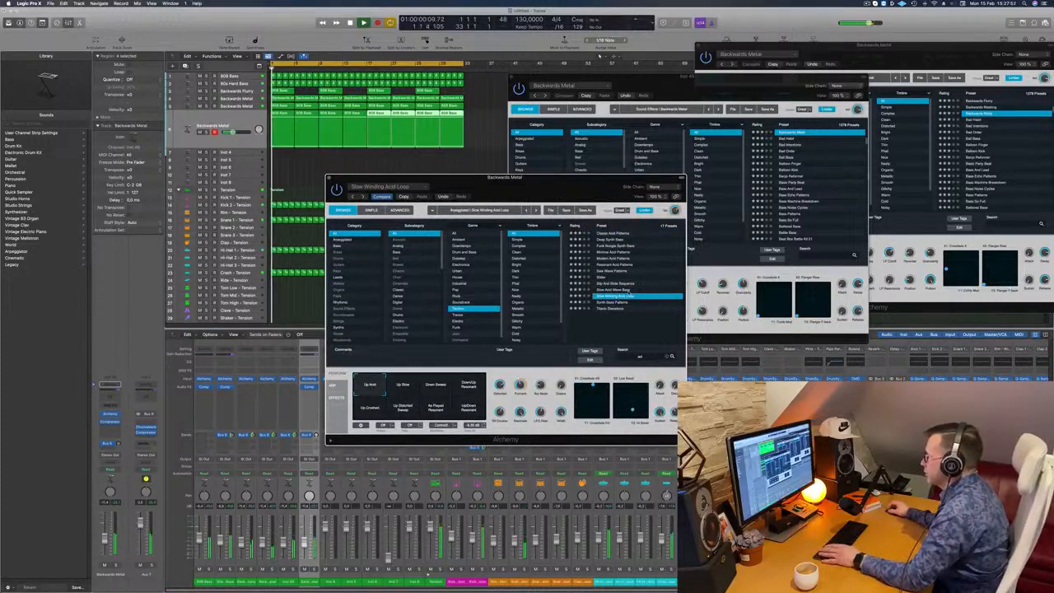
pyautogui.click(638, 302)
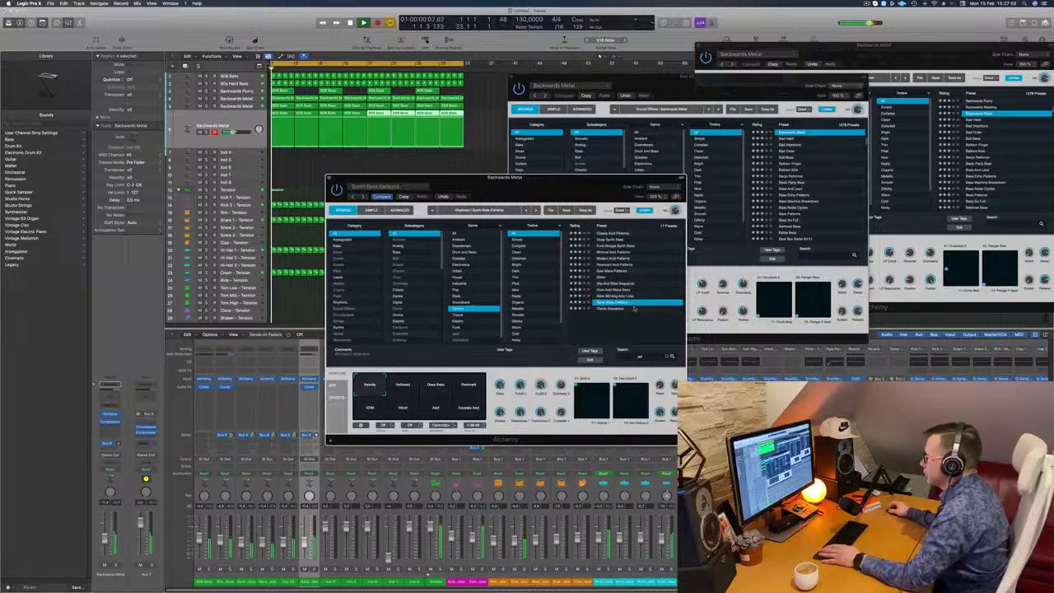
pyautogui.click(613, 310)
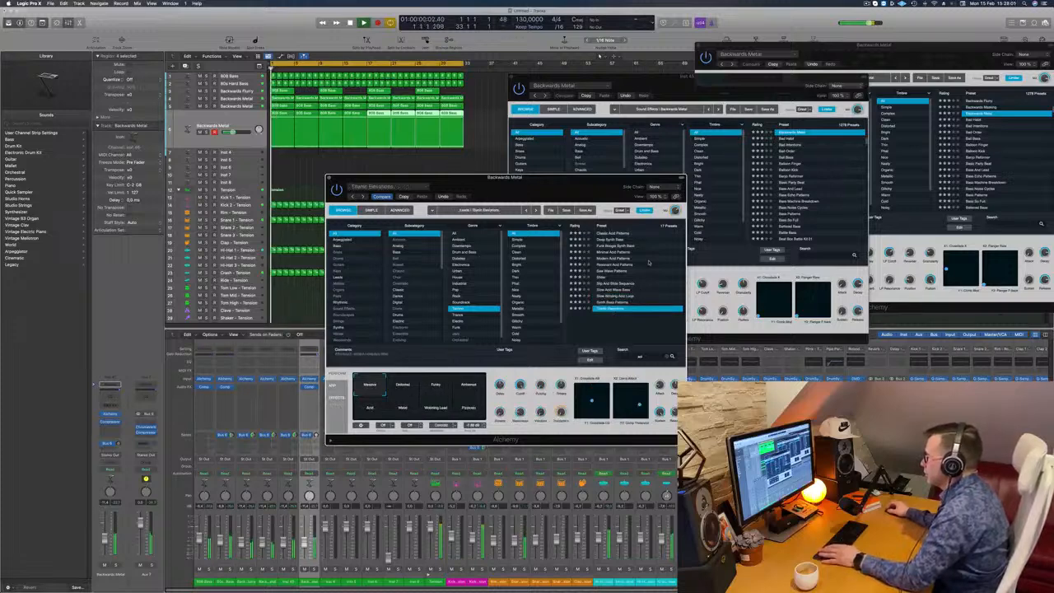
# - Compare Classic Acid Patterns with the Deep Synth Bass, Funk Boogie Synth Bass, Minimal Acid Patterns and Modern Acid Patterns presets during playback
pyautogui.click(614, 234)
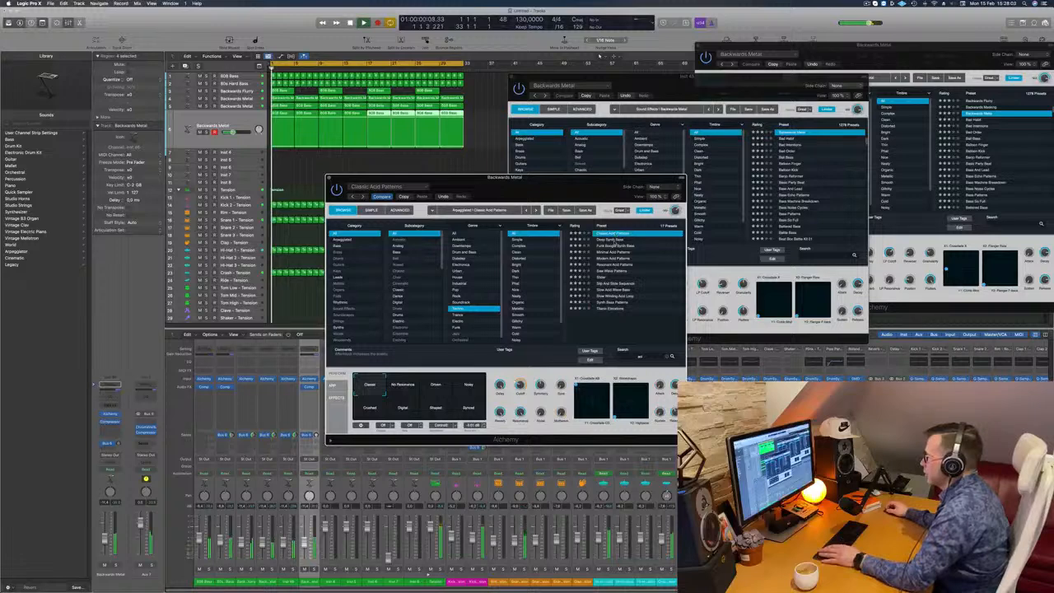
pyautogui.click(618, 239)
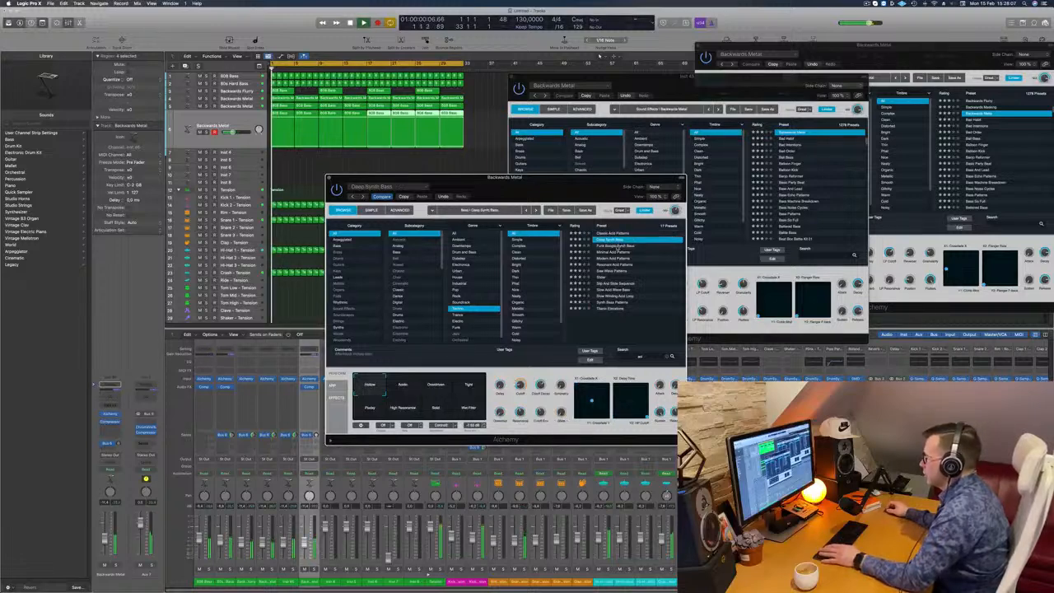
pyautogui.click(618, 245)
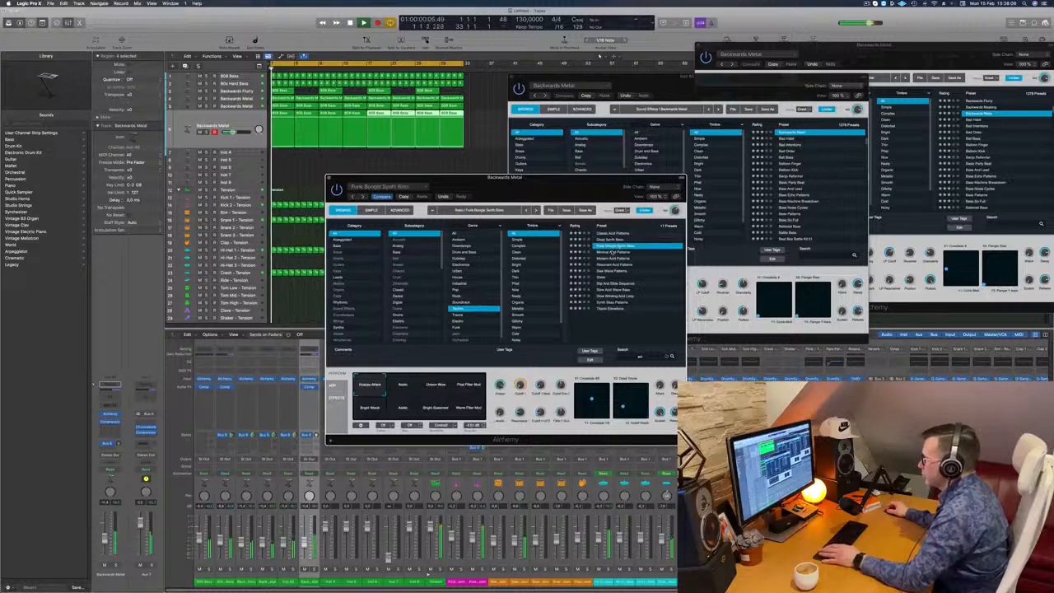
pyautogui.click(615, 251)
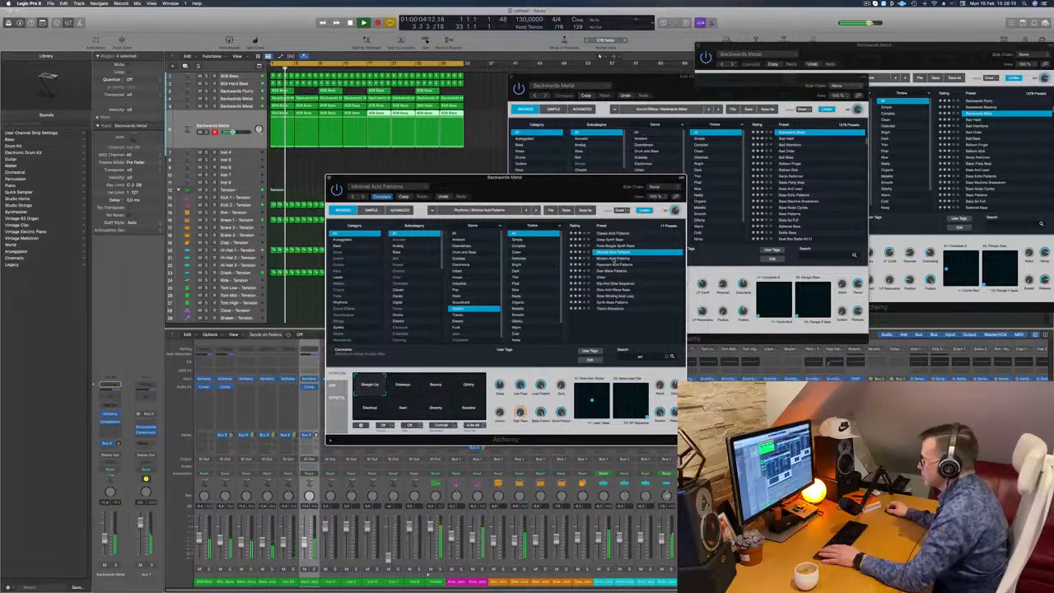
pyautogui.click(613, 260)
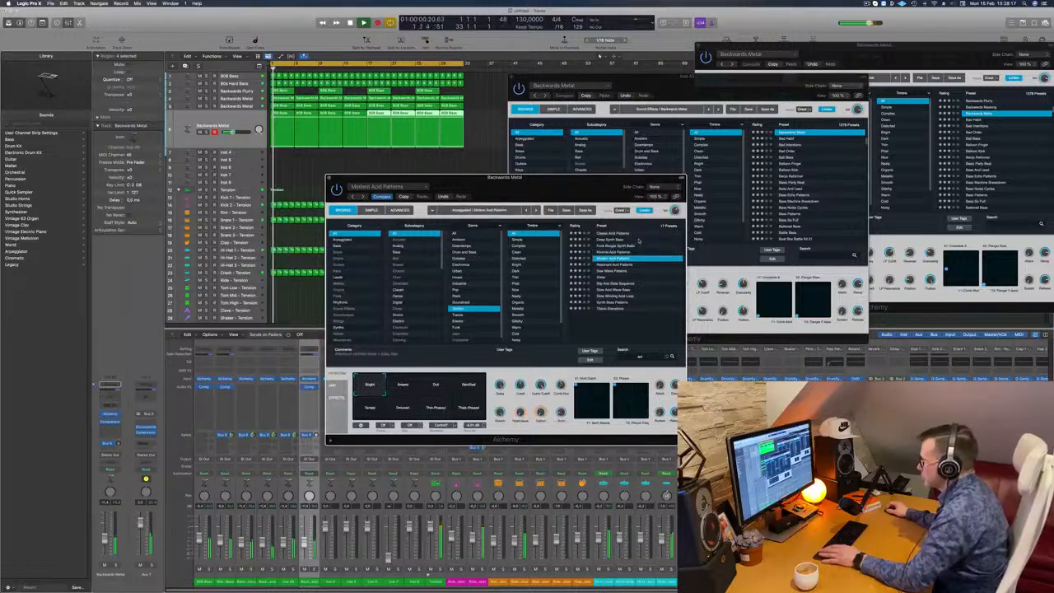
# - Audition several performance snapshots of the Modern Acid Patterns preset, ending on Thick Phased
pyautogui.click(412, 388)
pyautogui.click(440, 388)
pyautogui.click(475, 387)
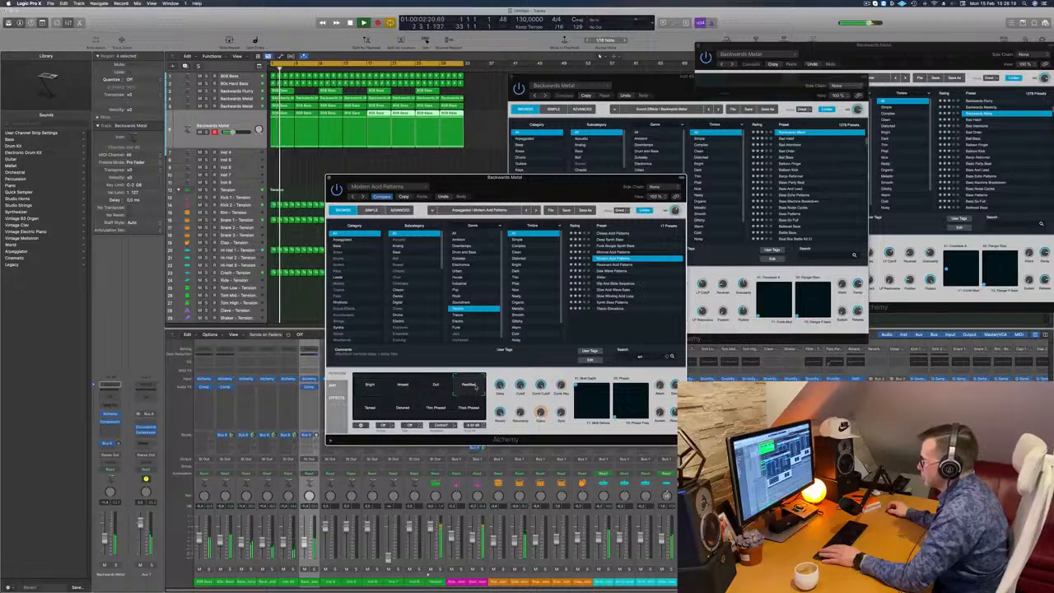
pyautogui.click(360, 407)
pyautogui.click(403, 407)
pyautogui.click(469, 409)
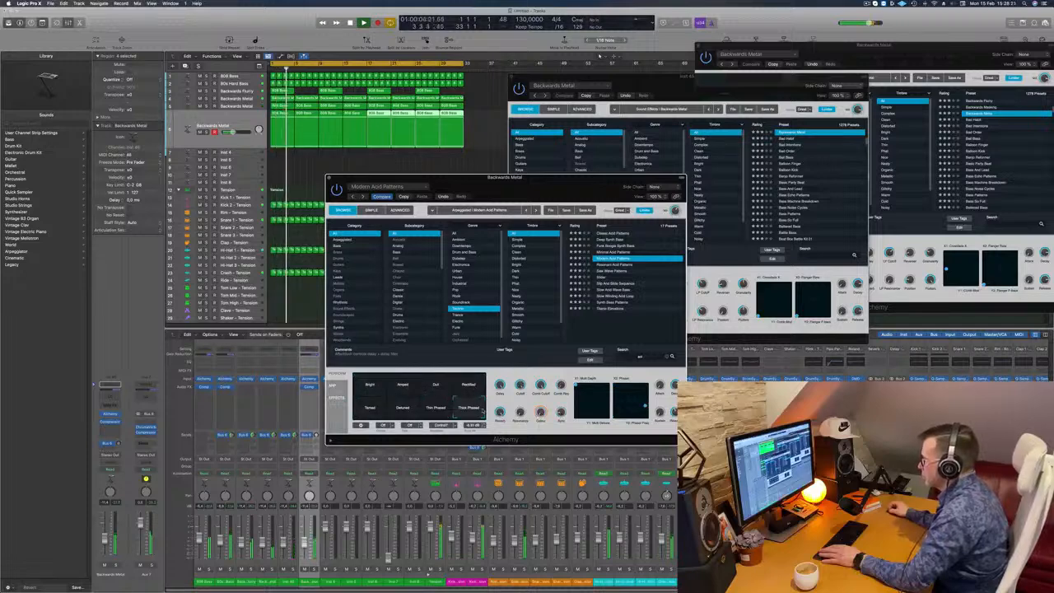
# - Audition the Resonant Acid Patterns, Saw Wave Patterns, Slider and Slip And Slide Sequence presets
pyautogui.click(613, 265)
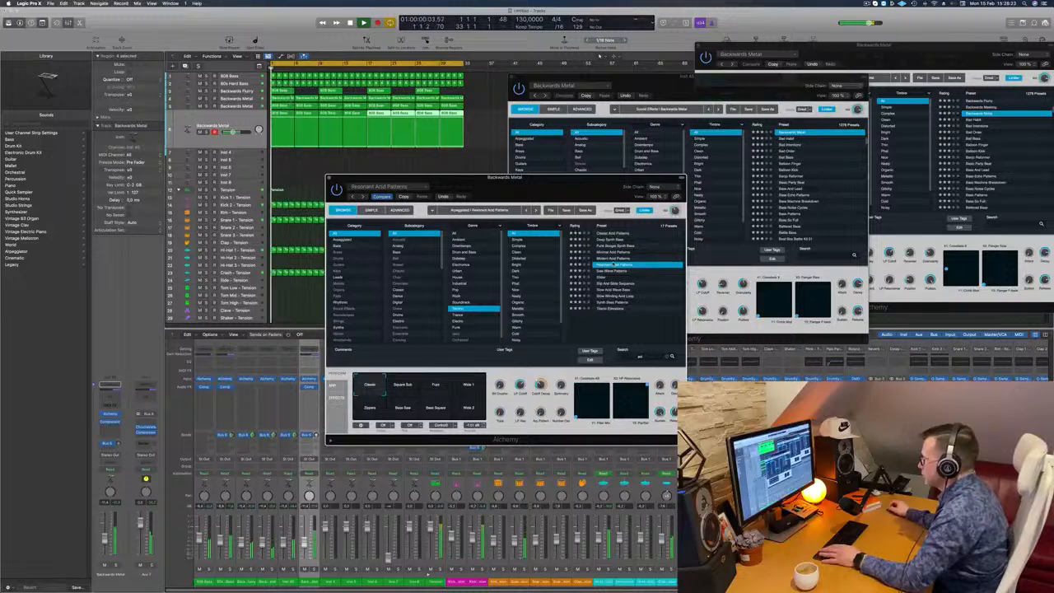
pyautogui.click(613, 271)
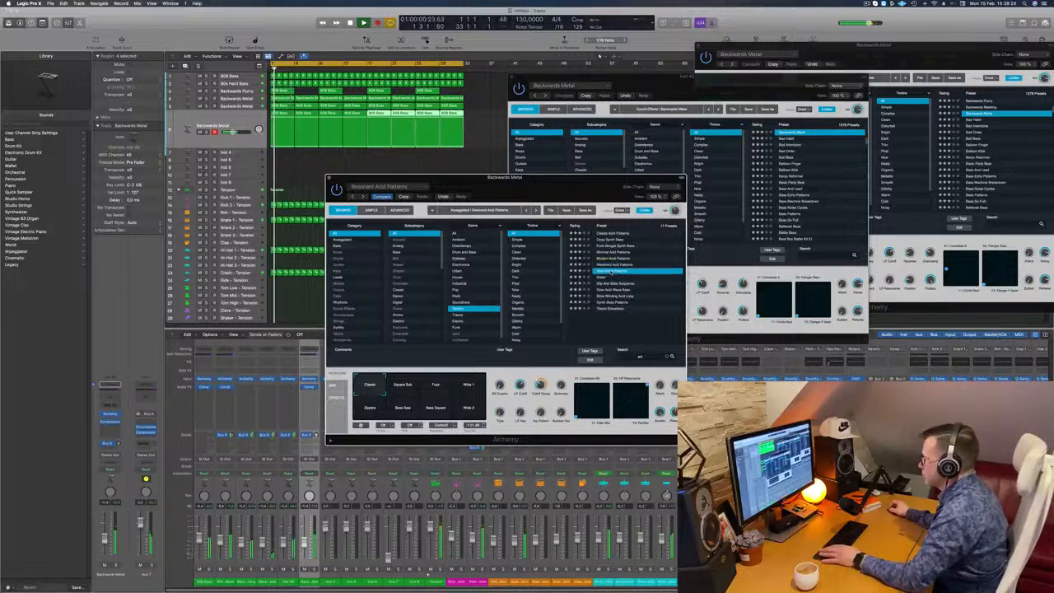
pyautogui.click(602, 278)
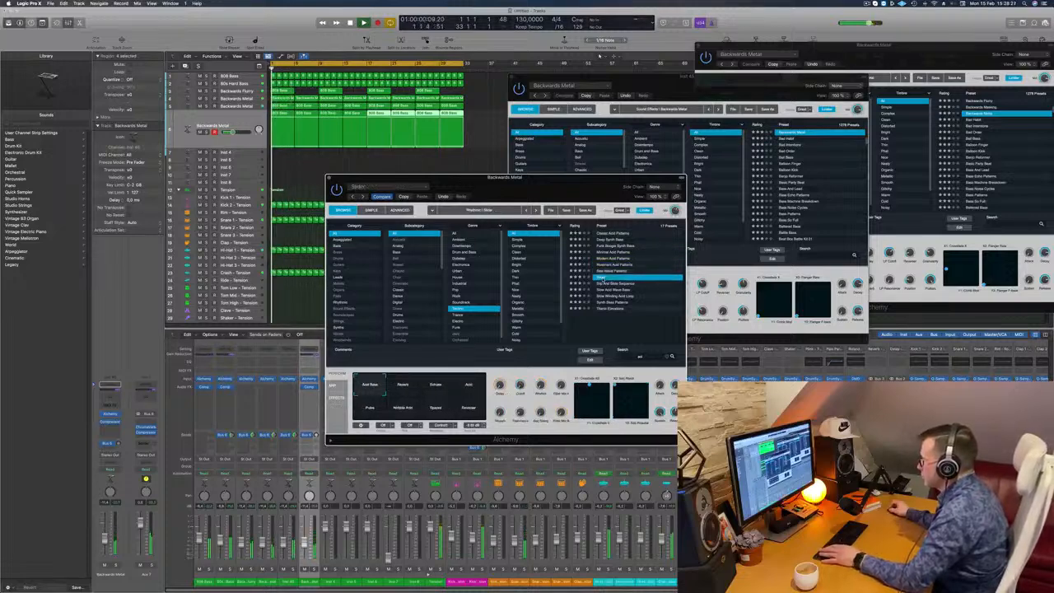
pyautogui.click(609, 284)
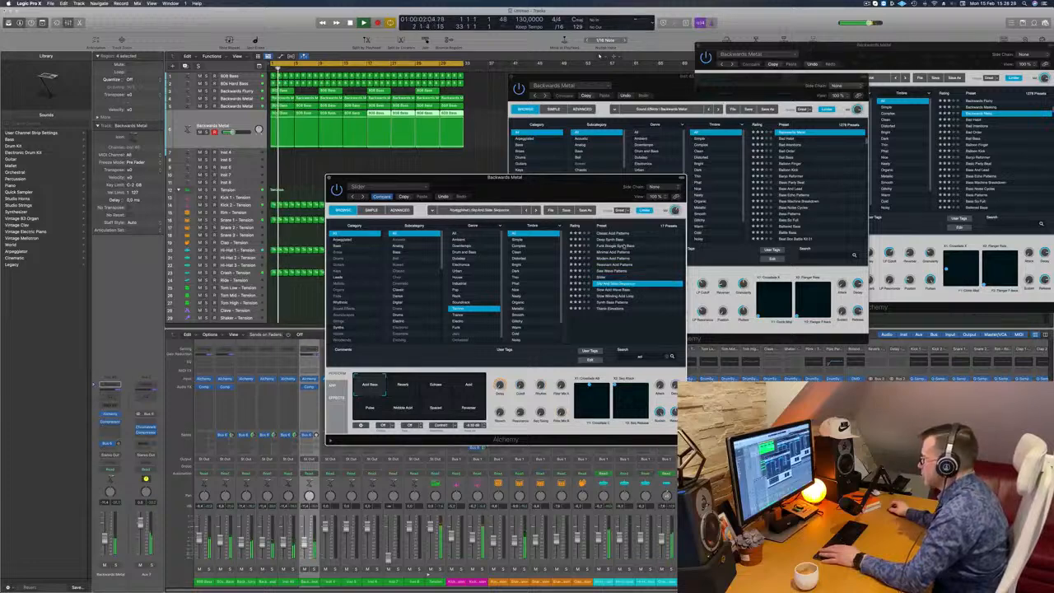
# - Reload the Classic Acid Patterns preset, restart playback and move its Alchemy window away from the regions
pyautogui.click(614, 234)
pyautogui.press('space')
pyautogui.press('space')
pyautogui.moveTo(545, 187); pyautogui.dragTo(662, 114)
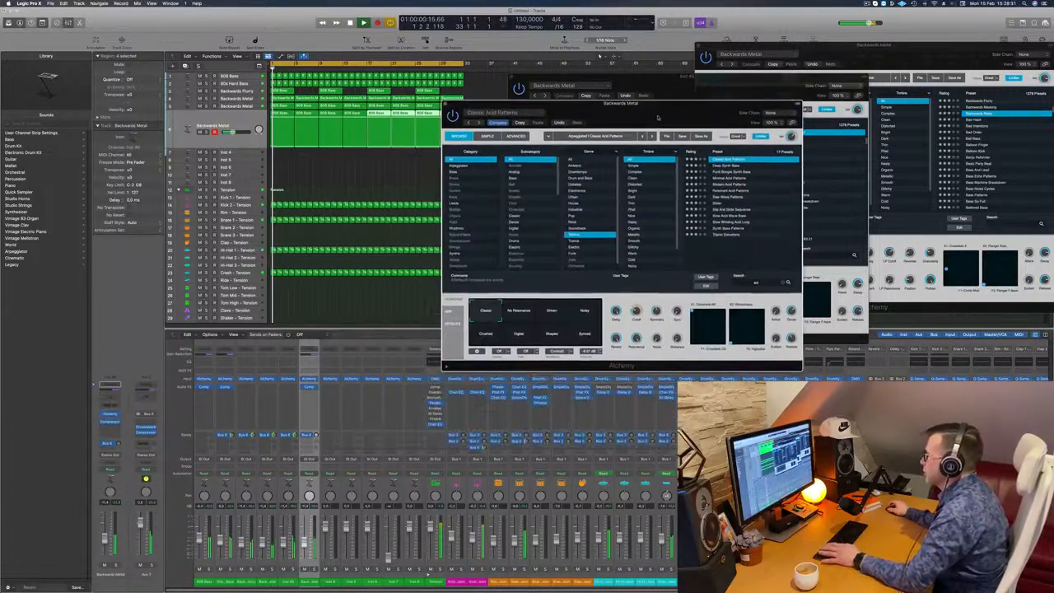
# - Audition the Driven, Synced and Crushed snapshots of Classic Acid Patterns during playback
pyautogui.click(553, 313)
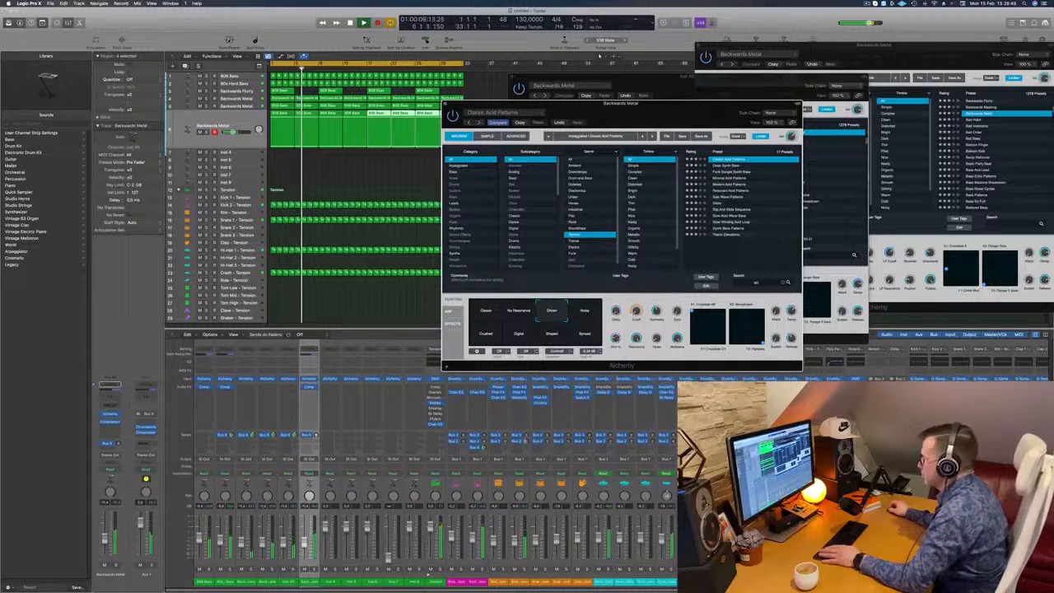
pyautogui.click(582, 337)
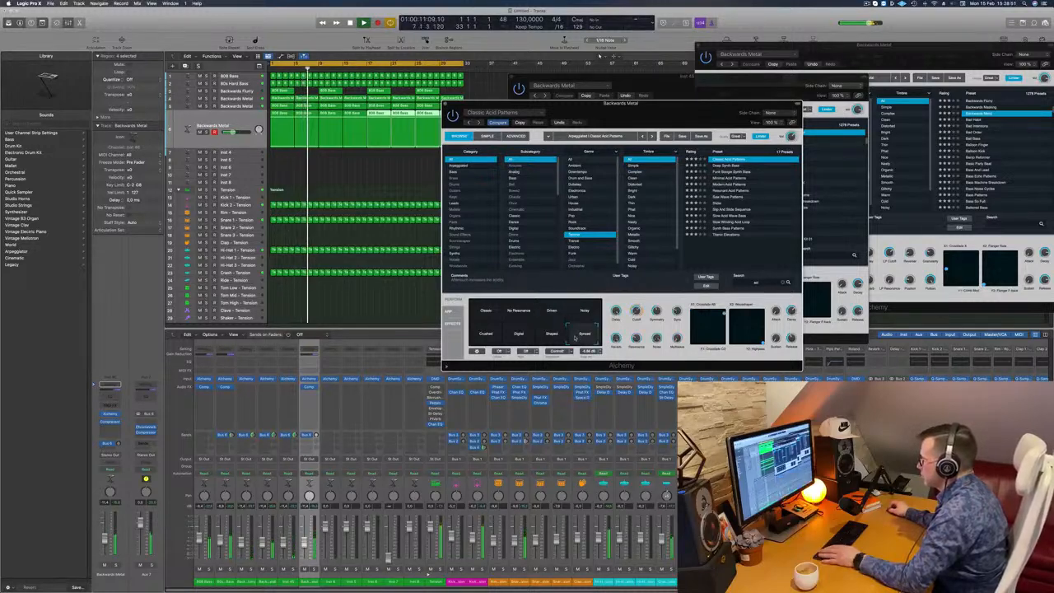
pyautogui.click(484, 331)
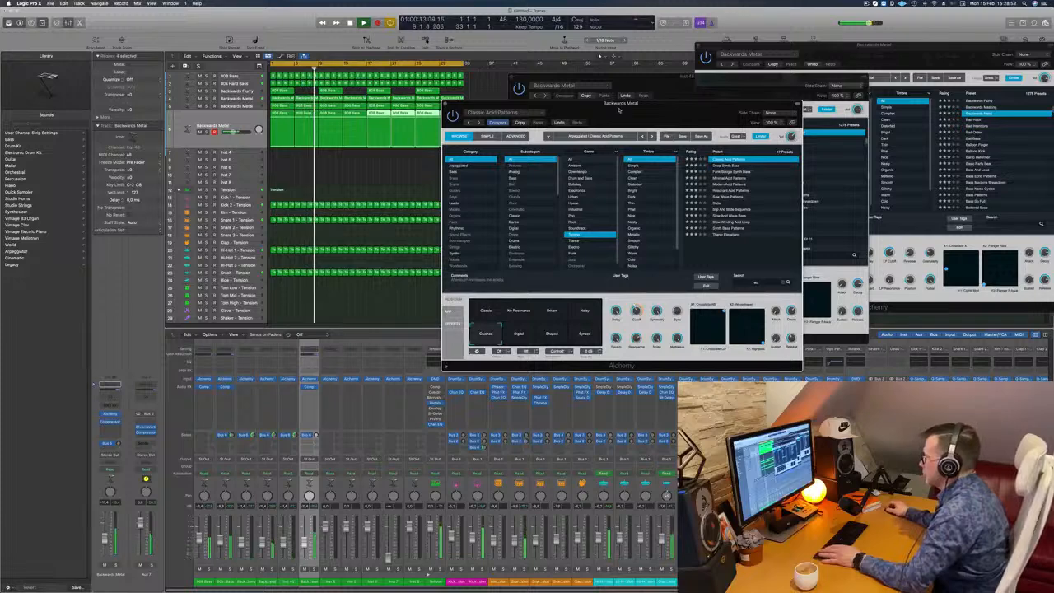
# - Open the acid track's first region in the Piano Roll, transpose all its notes down one octave and play it
pyautogui.moveTo(618, 109); pyautogui.dragTo(668, 110)
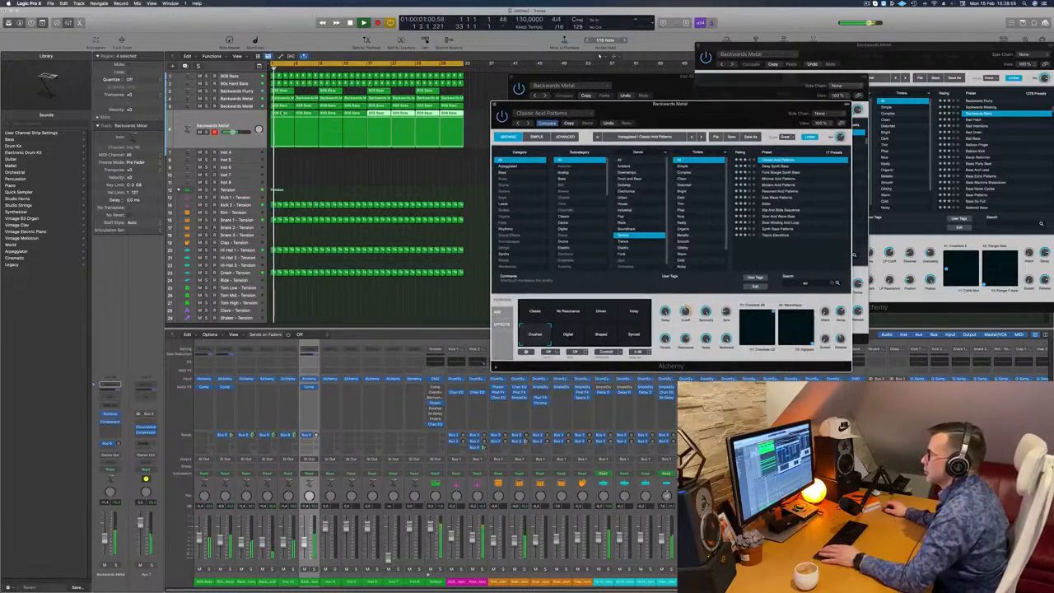
pyautogui.click(282, 113)
pyautogui.press('space')
pyautogui.doubleClick(286, 115)
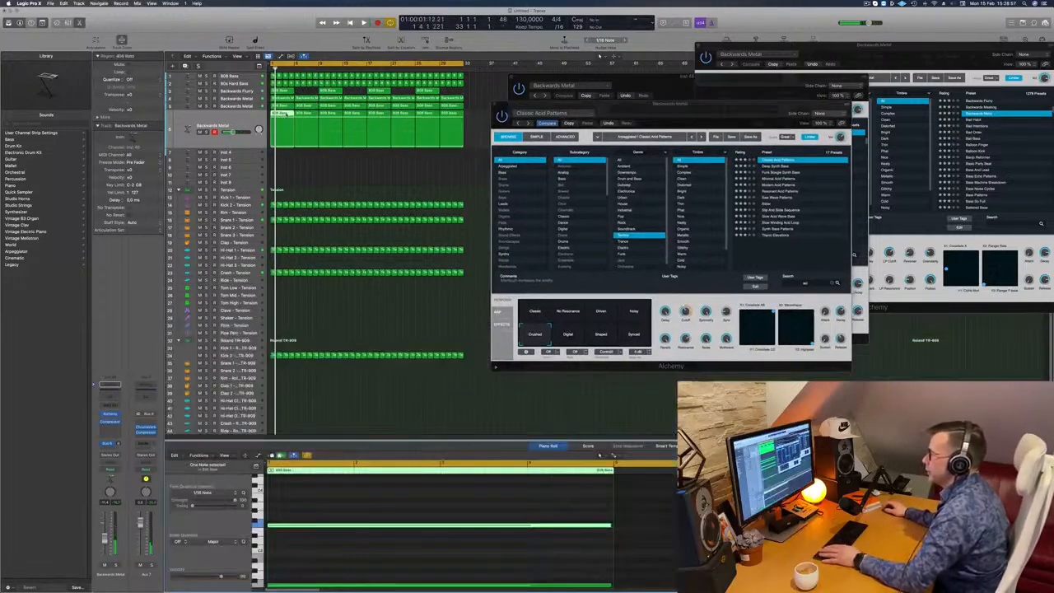
pyautogui.click(411, 490)
pyautogui.press('super+a')
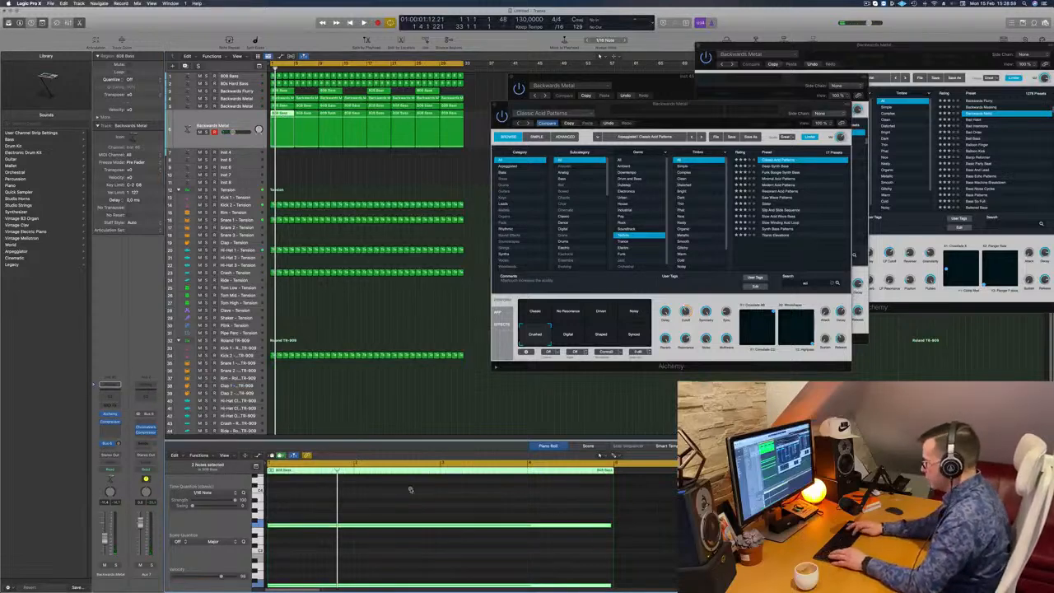
pyautogui.hotkey('alt', 'shift', 'Down')
pyautogui.press('space')
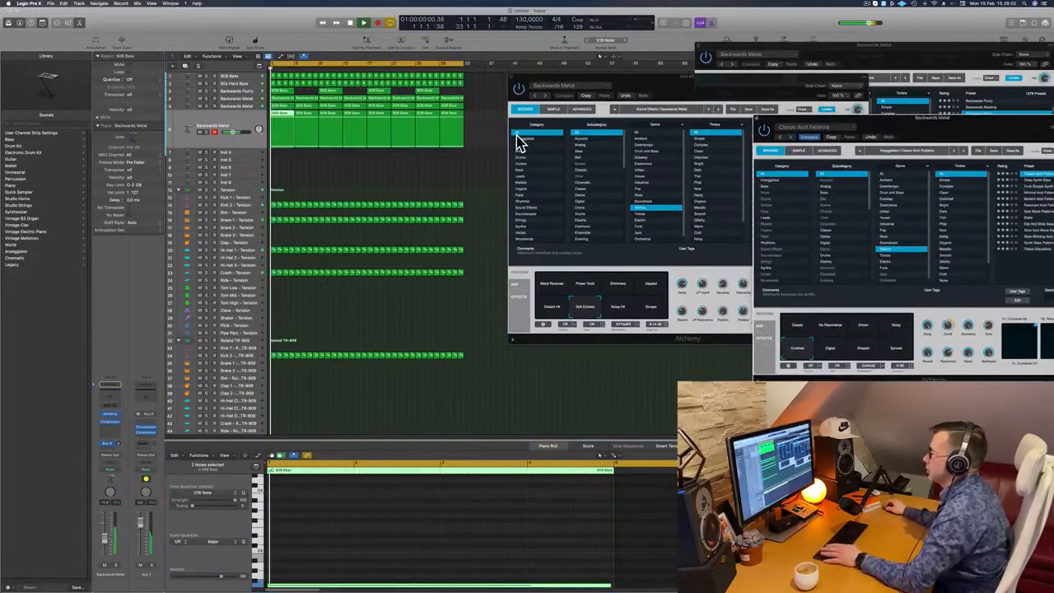
# - Move the Alchemy window clear of the arrangement and delete every acid region except the first four-bar one
pyautogui.moveTo(479, 145); pyautogui.dragTo(285, 123)
pyautogui.press('Delete')
pyautogui.click(286, 132)
pyautogui.press('space')
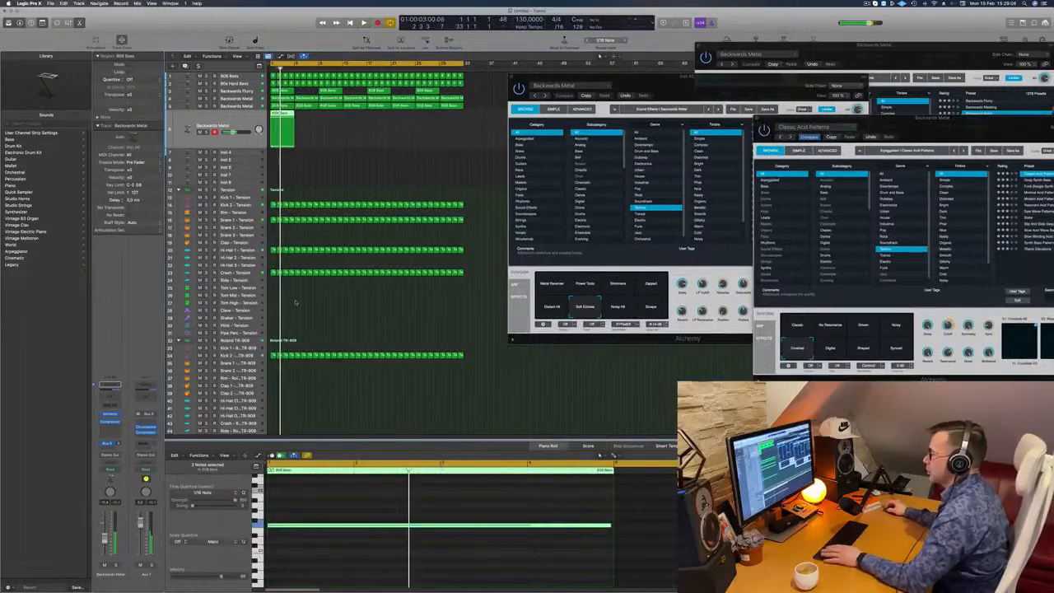
# - Delete the upper of the two long notes in the acid track's first region and play the result
pyautogui.press('space')
pyautogui.scroll(3, 371, 497)
pyautogui.click(371, 497)
pyautogui.press('space')
pyautogui.scroll(-4, 371, 497)
pyautogui.moveTo(371, 499); pyautogui.dragTo(377, 541)
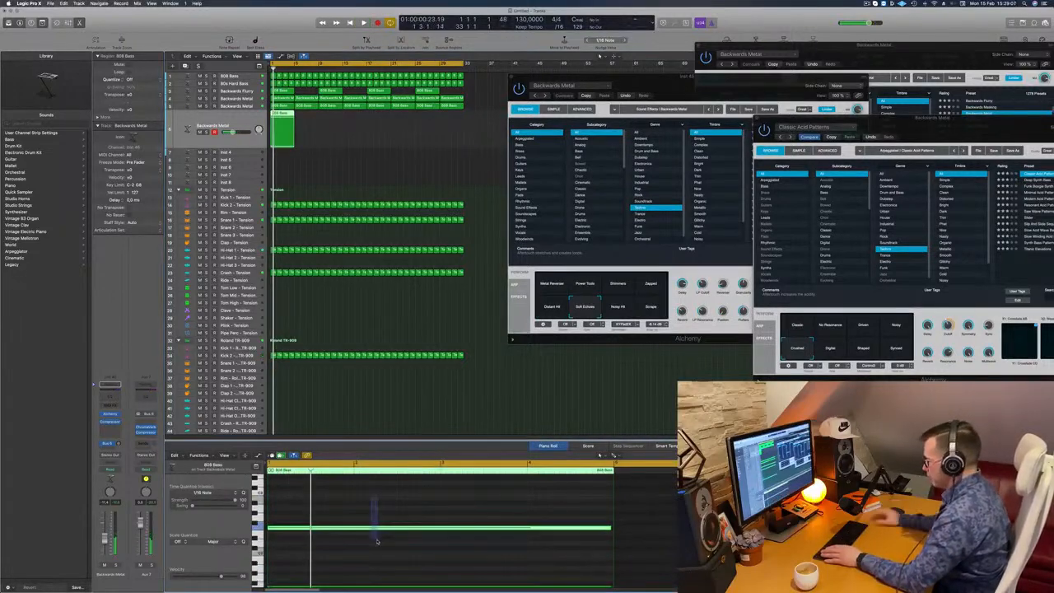
pyautogui.press('Delete')
pyautogui.press('space')
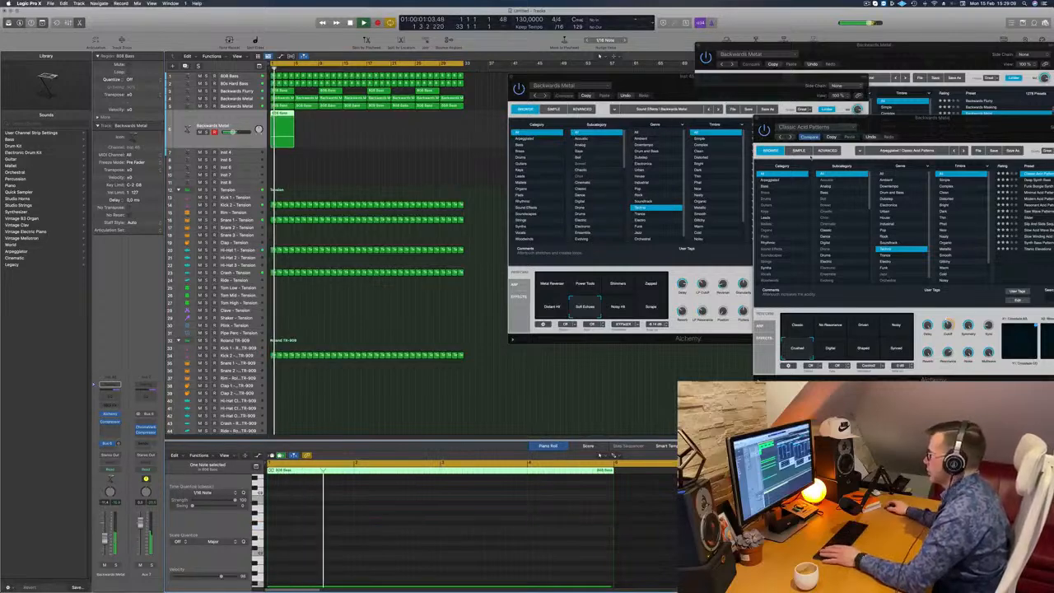
# - Audition the Digital snapshot of Classic Acid Patterns, switch to Synced and show Alchemy's arpeggiator settings
pyautogui.moveTo(856, 129); pyautogui.dragTo(536, 139)
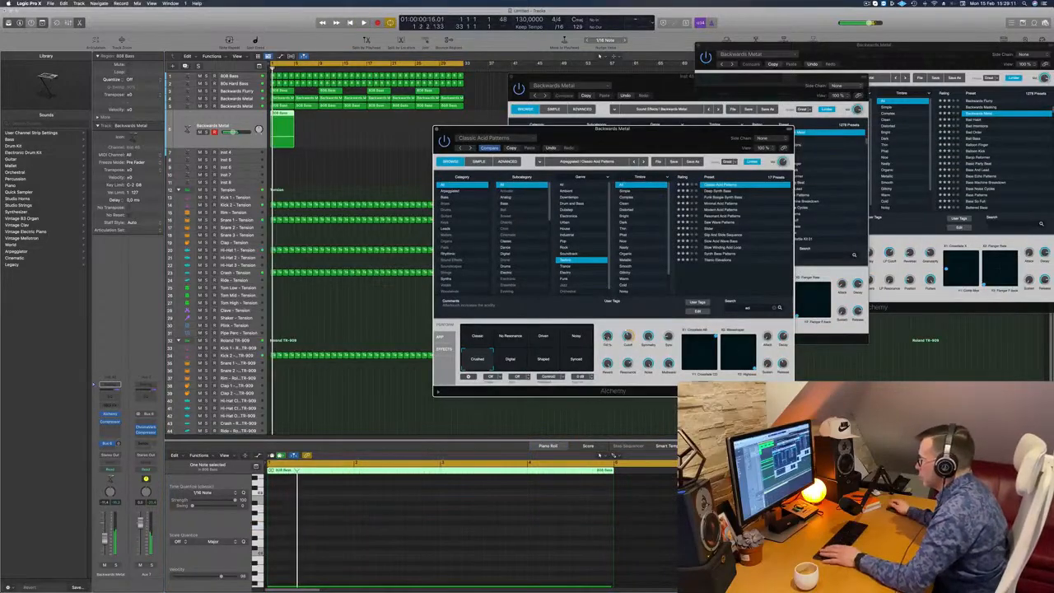
pyautogui.click(511, 360)
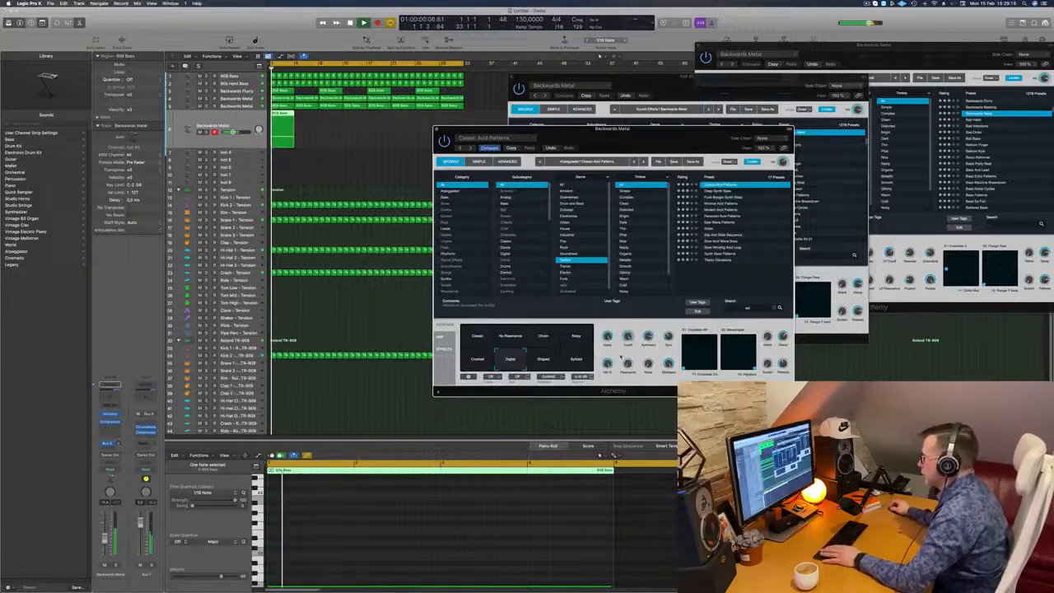
pyautogui.click(576, 360)
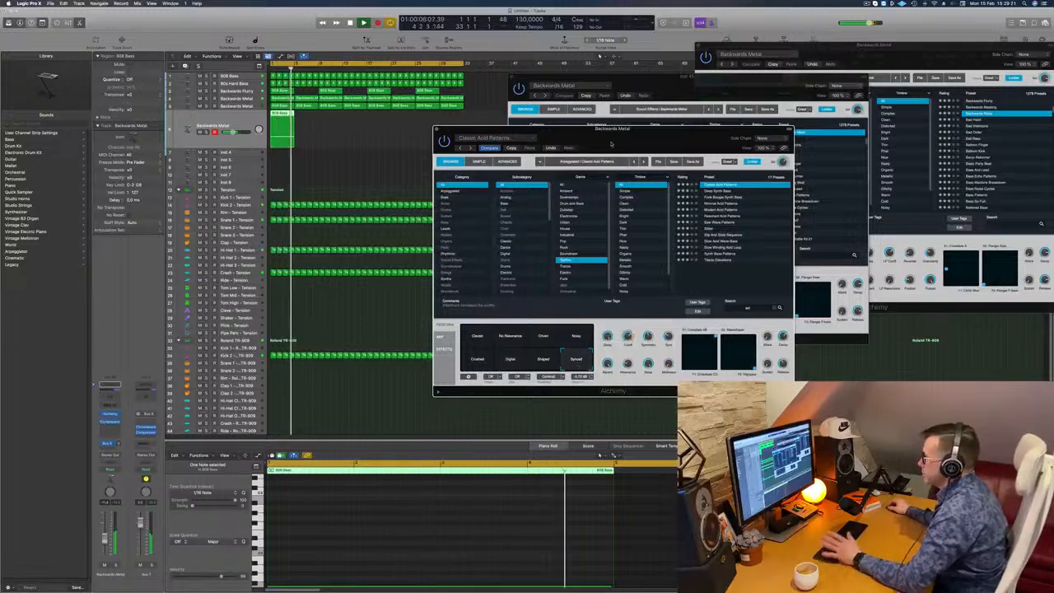
pyautogui.moveTo(630, 138); pyautogui.dragTo(663, 132)
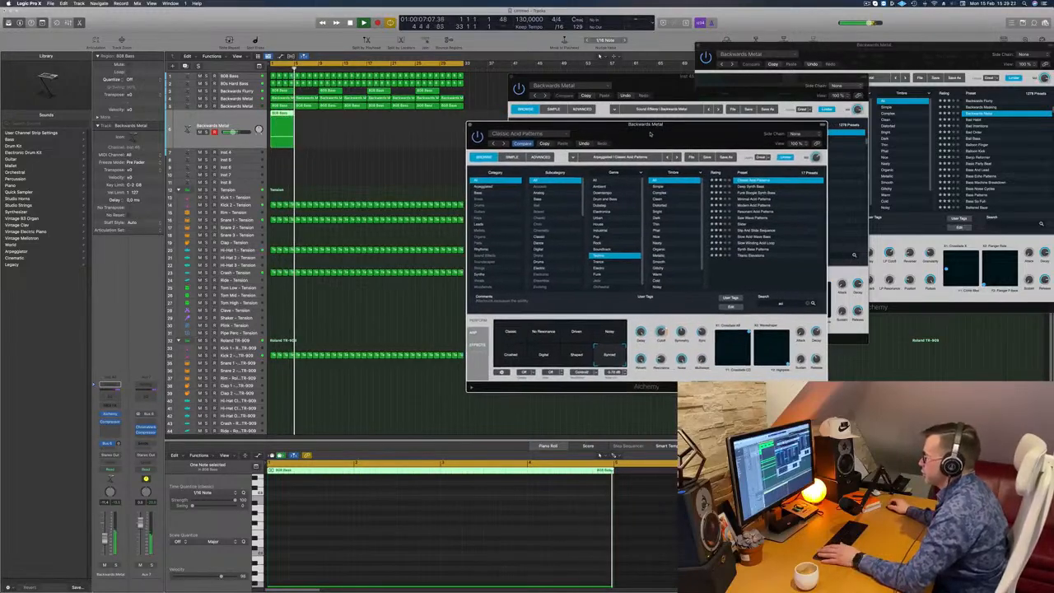
pyautogui.click(473, 333)
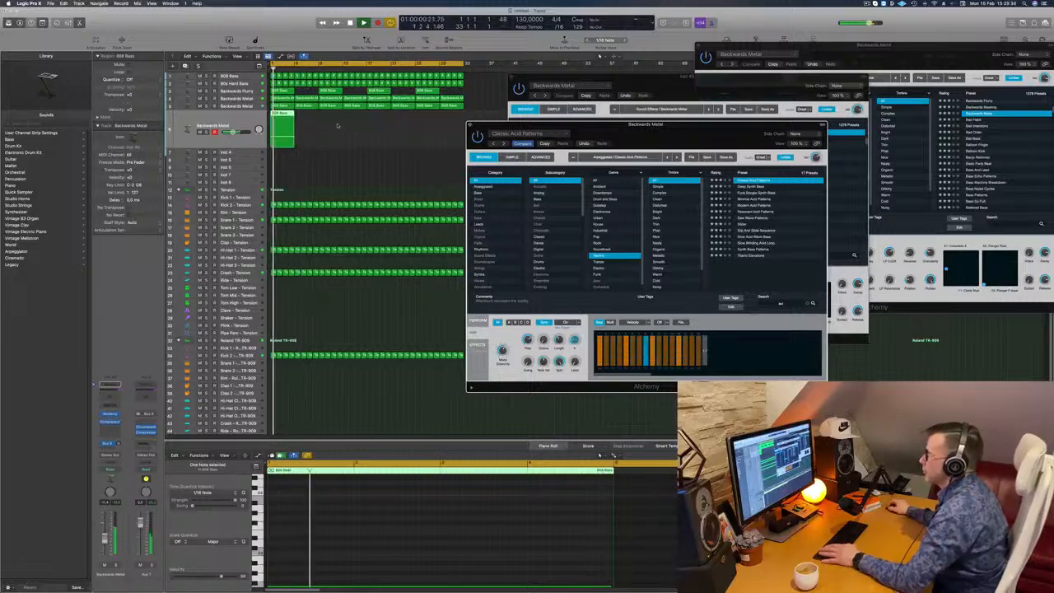
# - Repeat the edited four-bar acid region up to bar 33, play it and select all regions on the track
pyautogui.moveTo(284, 116); pyautogui.dragTo(391, 122)
pyautogui.press('space')
pyautogui.moveTo(381, 123); pyautogui.dragTo(381, 123)
pyautogui.moveTo(545, 135); pyautogui.dragTo(638, 135)
pyautogui.press('space')
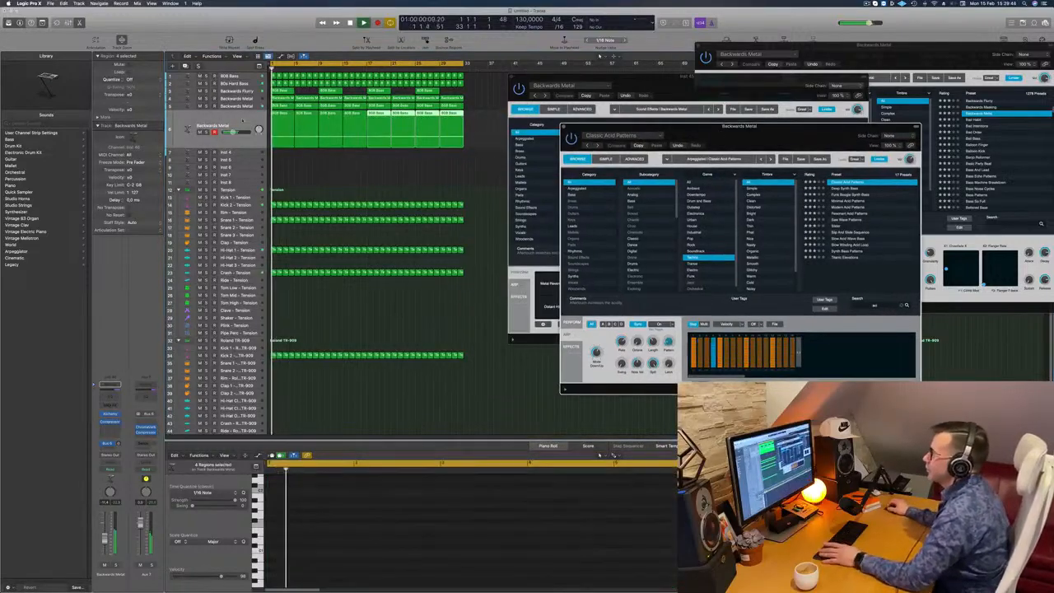
pyautogui.click(217, 116)
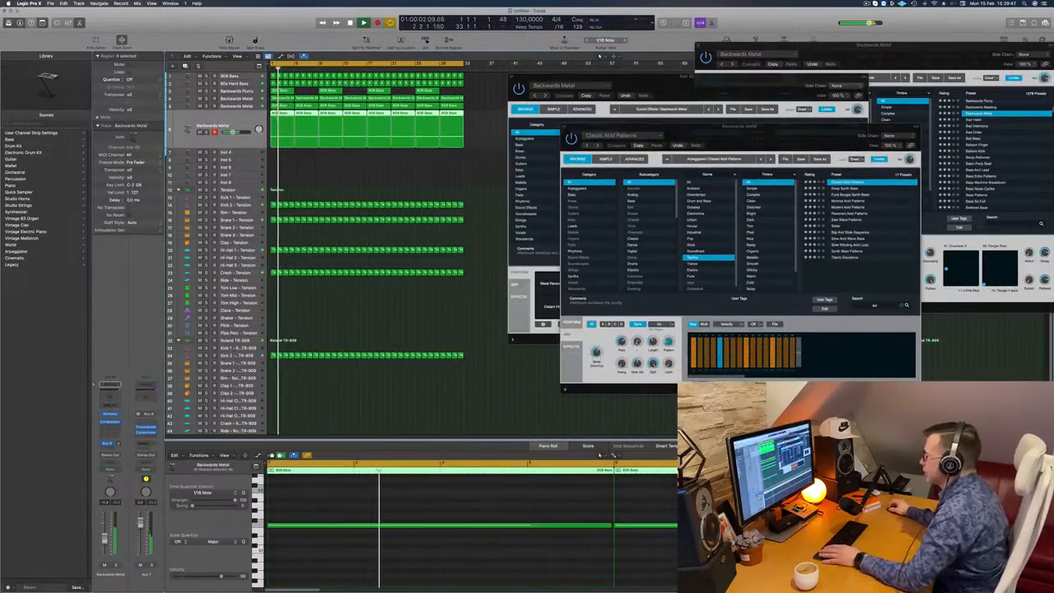
# - Adjust the octave knob in Alchemy's arpeggiator for Classic Acid Patterns and show the effects rack
pyautogui.moveTo(637, 340); pyautogui.dragTo(640, 330)
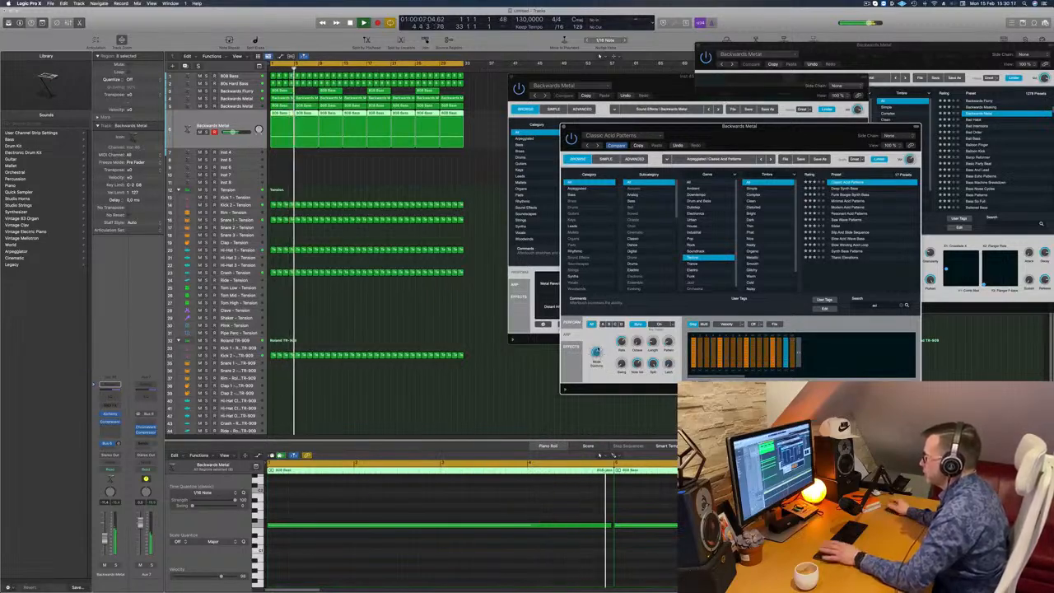
pyautogui.moveTo(791, 135); pyautogui.dragTo(752, 102)
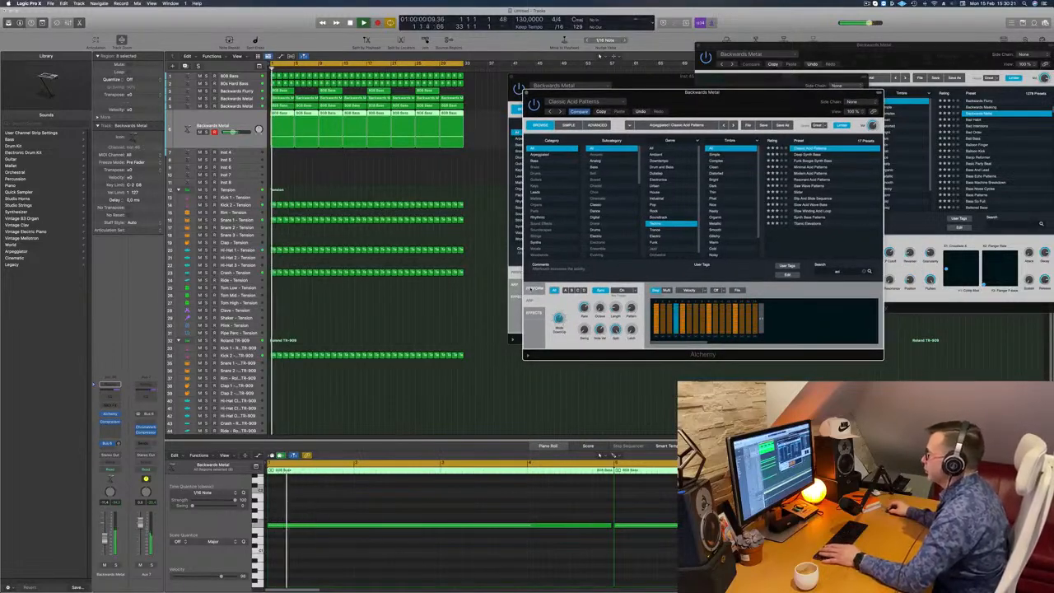
pyautogui.click(533, 312)
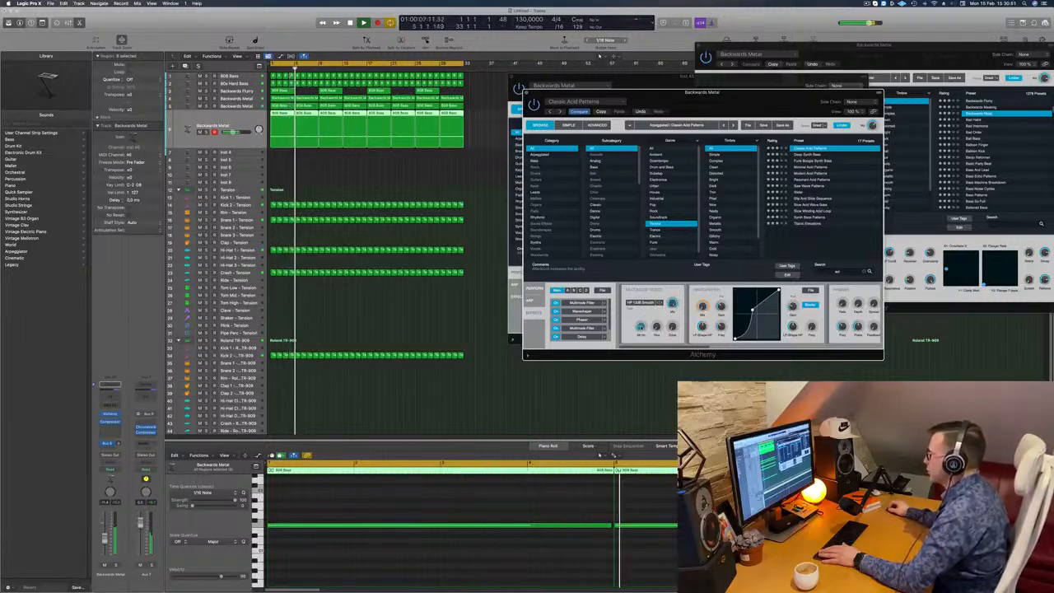
# - Look through the whole effects rack of Classic Acid Patterns and return to the performance snapshots
pyautogui.hscroll(3, 880, 318)
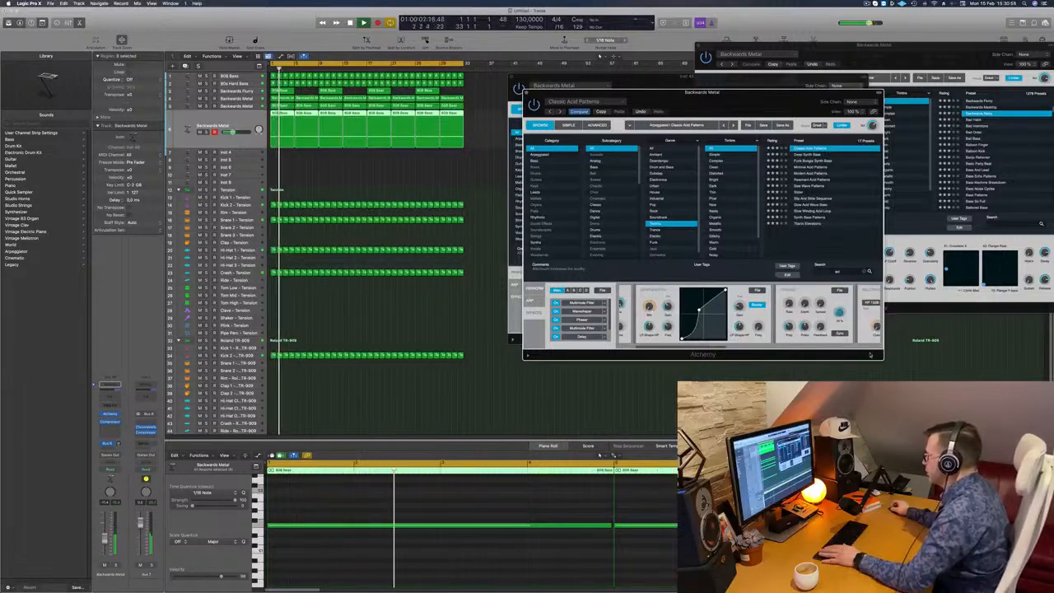
pyautogui.moveTo(882, 358); pyautogui.dragTo(1029, 454)
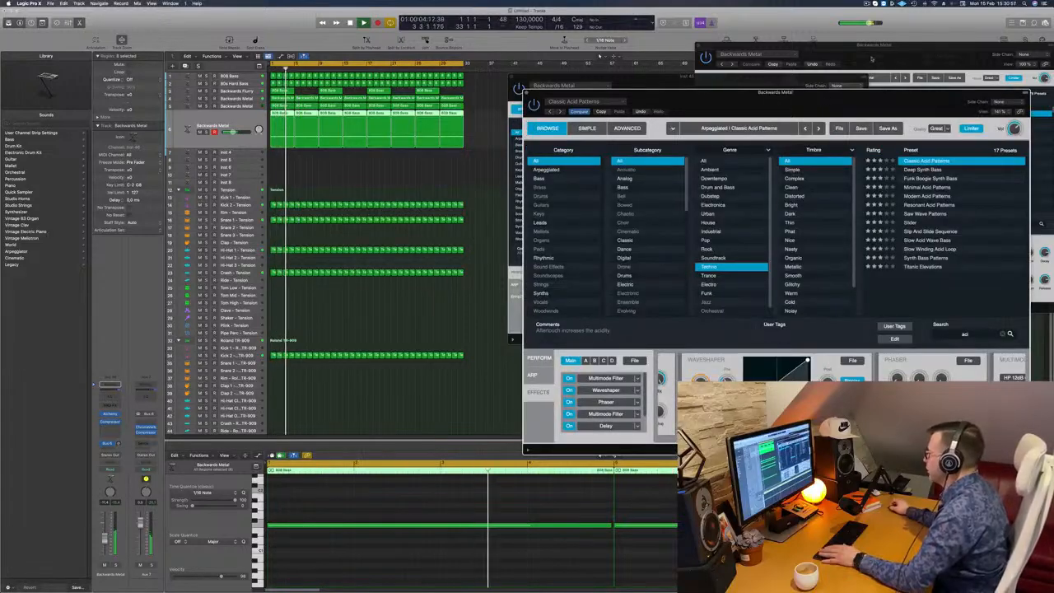
pyautogui.moveTo(961, 93); pyautogui.dragTo(690, 11)
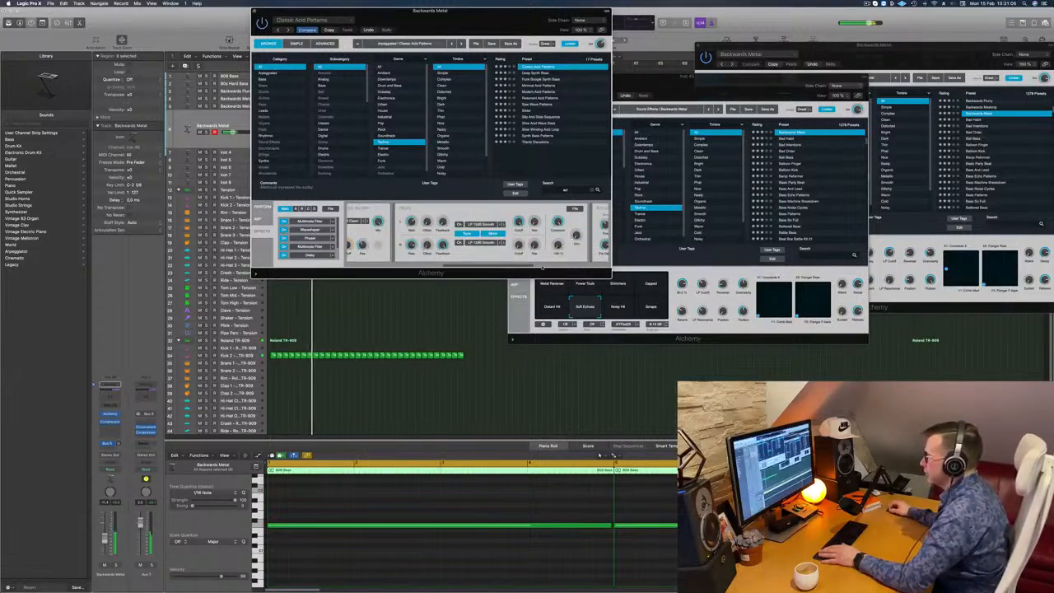
pyautogui.moveTo(543, 267); pyautogui.dragTo(263, 266)
pyautogui.moveTo(430, 12); pyautogui.dragTo(718, 113)
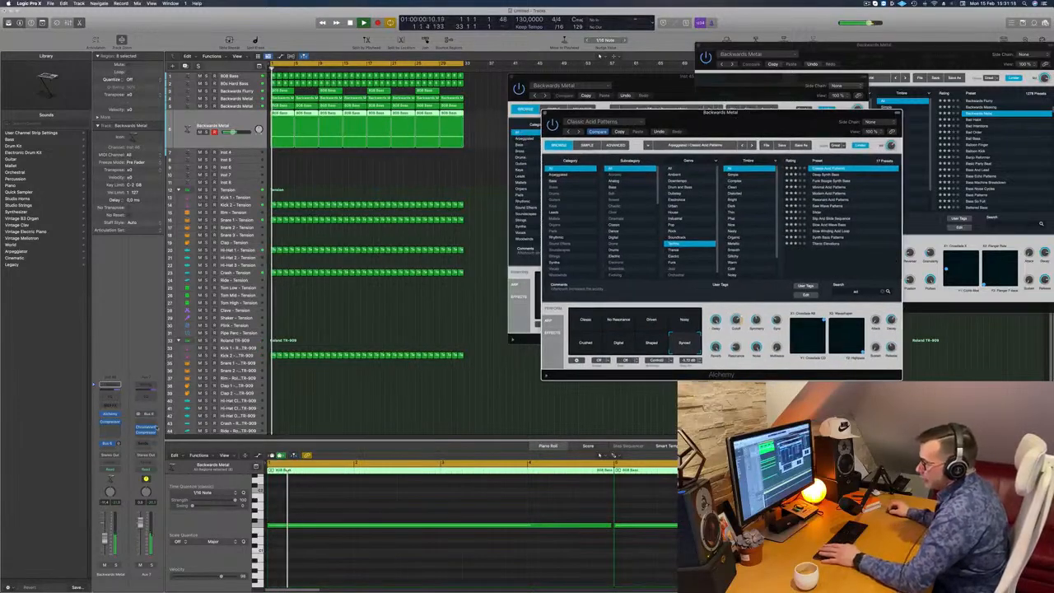
# - Open the acid track's Compressor and arrange its window beside the Alchemy window
pyautogui.click(111, 422)
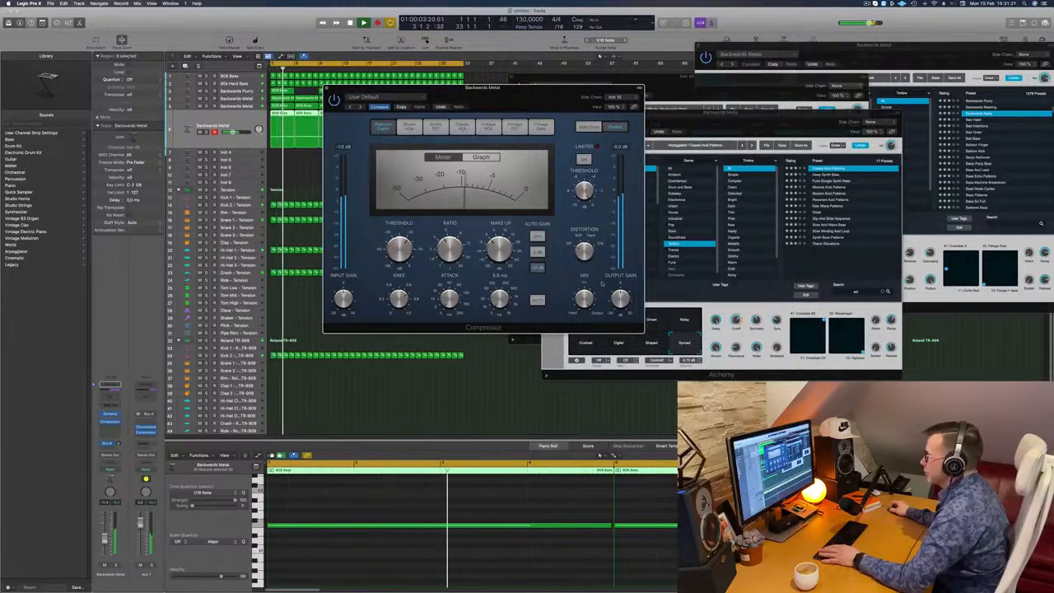
pyautogui.moveTo(571, 89); pyautogui.dragTo(963, 164)
pyautogui.moveTo(718, 114); pyautogui.dragTo(599, 146)
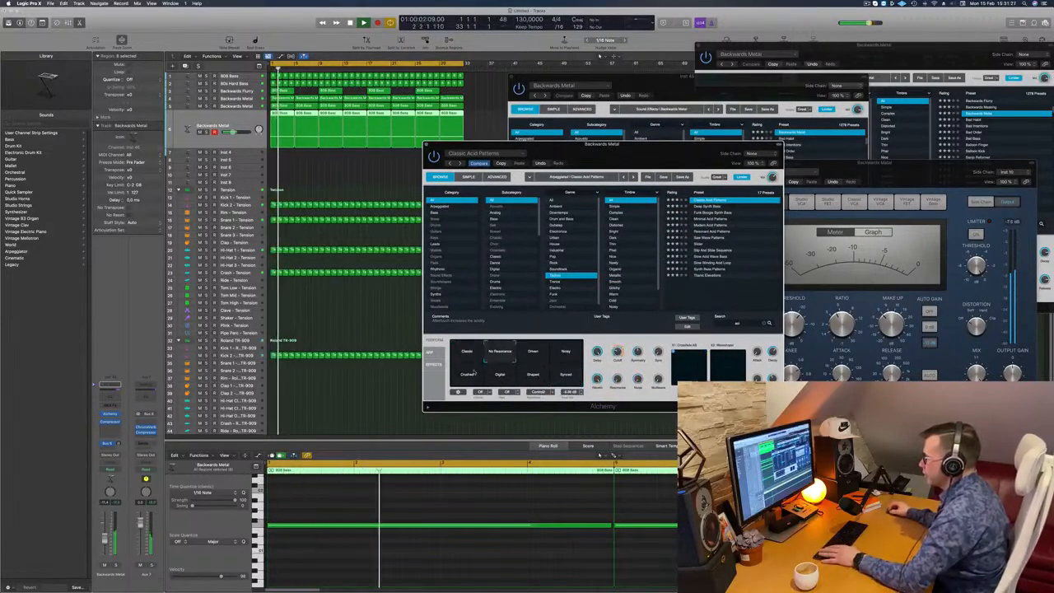
# - Audition the Crushed and Shaped snapshots of Classic Acid Patterns against Synced, ending on Synced
pyautogui.click(467, 375)
pyautogui.click(533, 375)
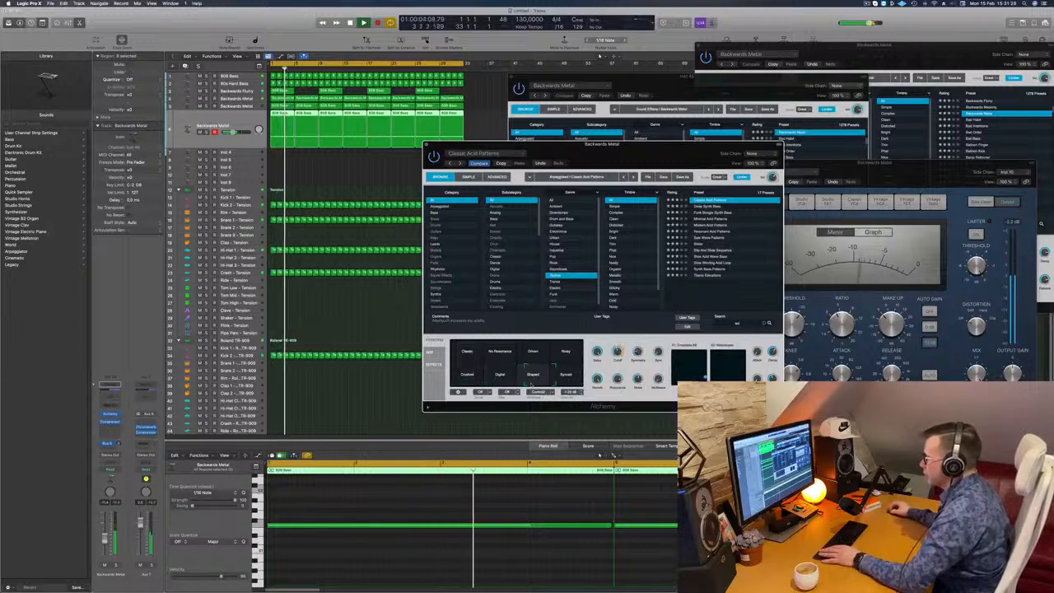
pyautogui.click(566, 374)
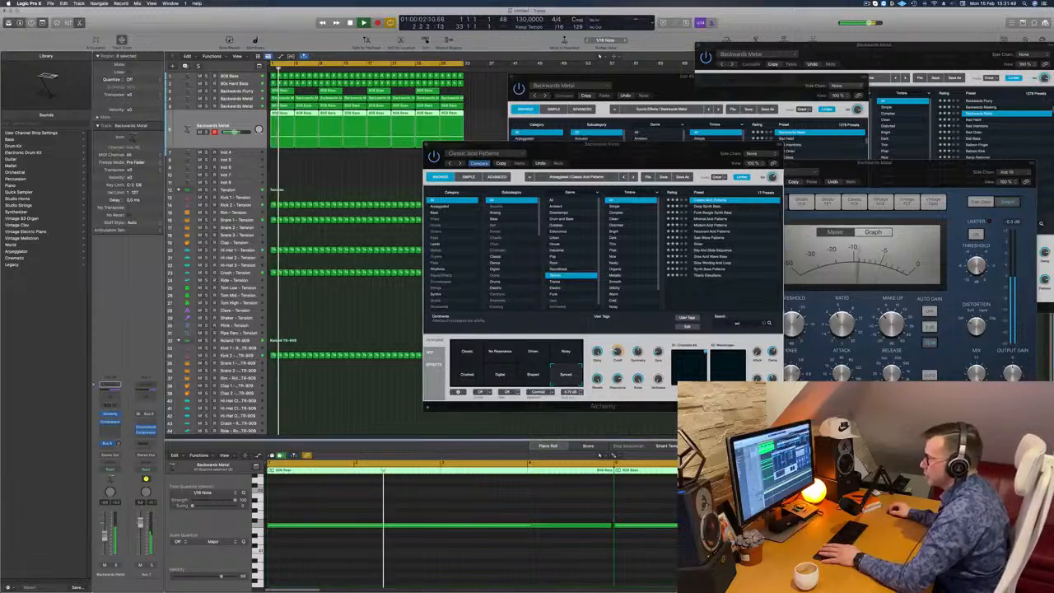
pyautogui.moveTo(622, 150); pyautogui.dragTo(584, 157)
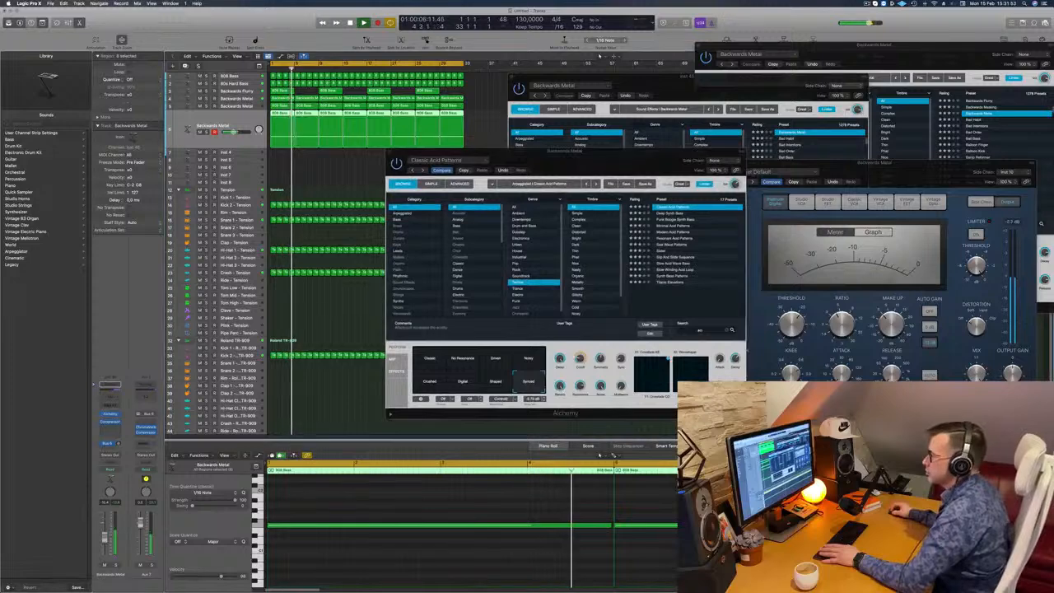
pyautogui.moveTo(590, 162); pyautogui.dragTo(632, 164)
pyautogui.click(535, 385)
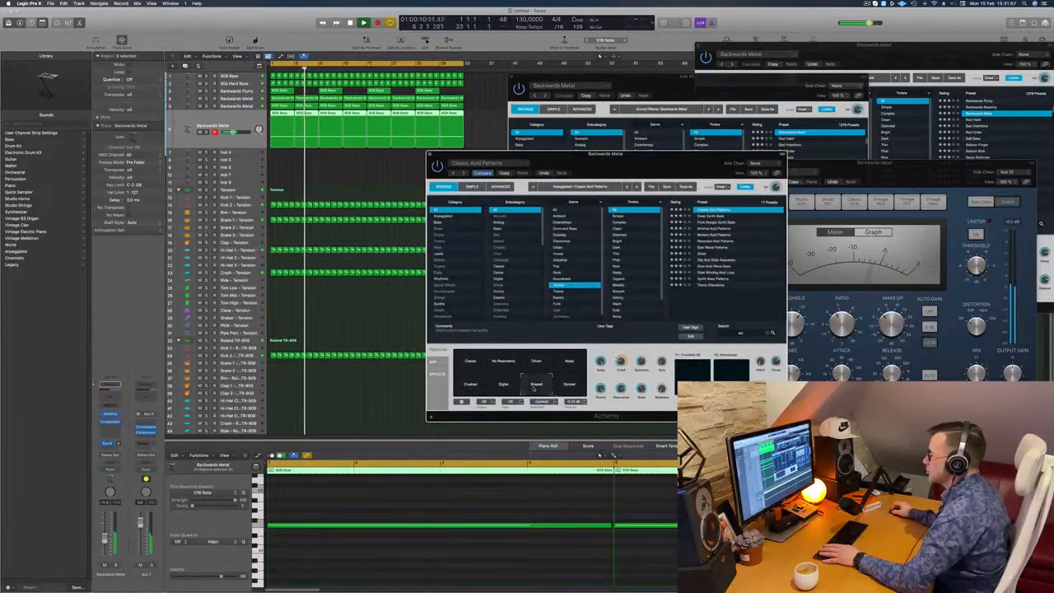
pyautogui.click(492, 388)
pyautogui.click(471, 387)
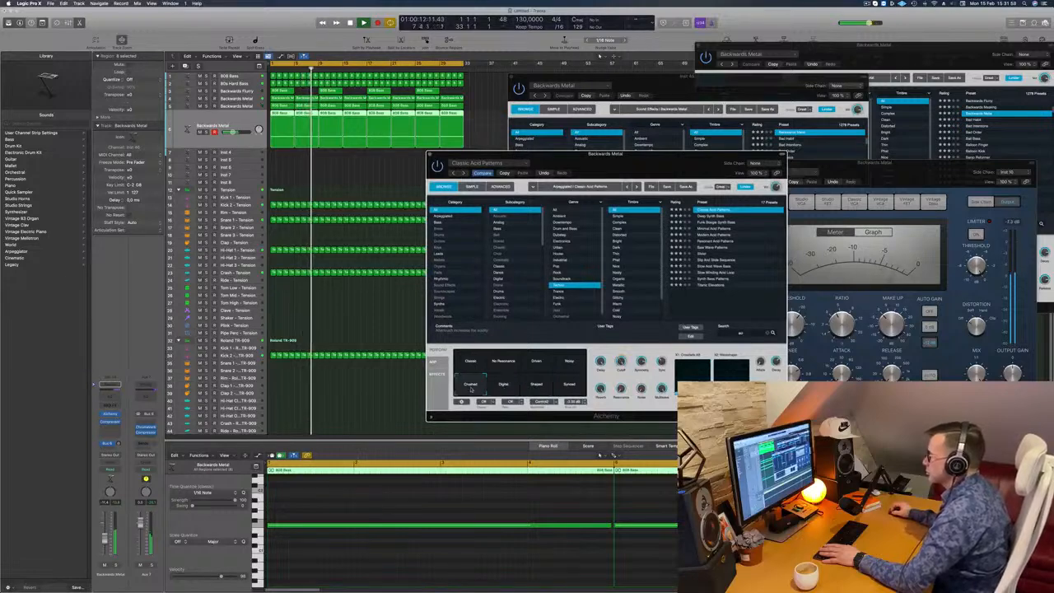
pyautogui.click(569, 385)
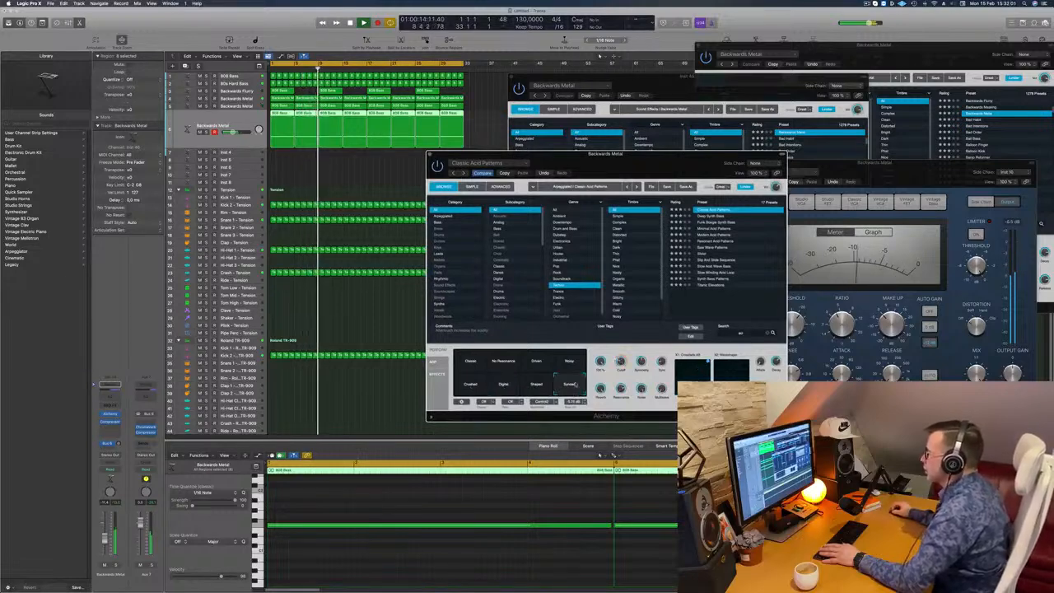
# - Bring the Inst 45 Alchemy window with the Backwards Metal preset to the front and close it
pyautogui.click(685, 150)
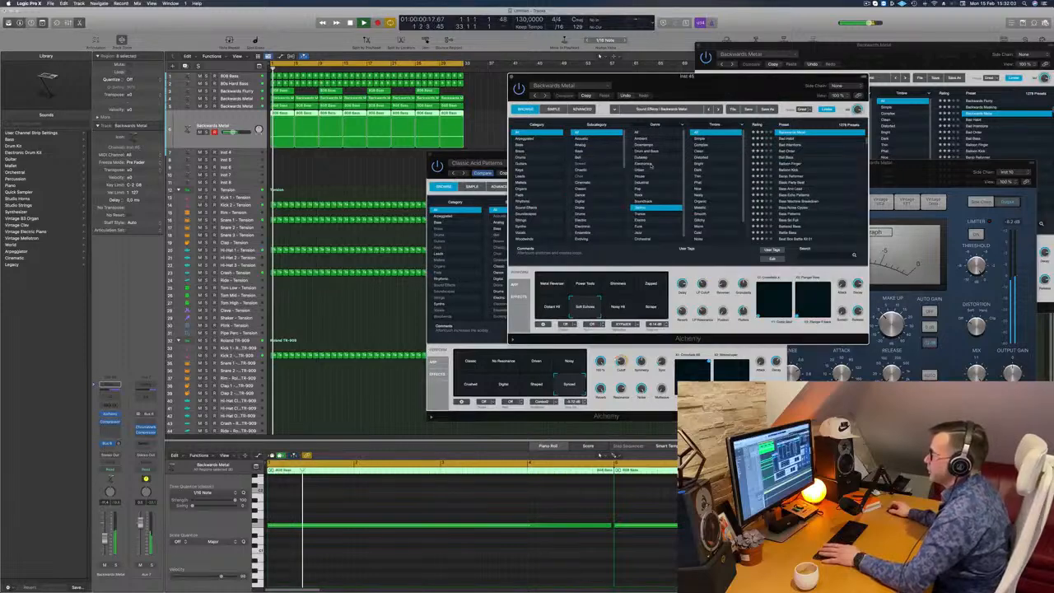
pyautogui.moveTo(683, 77); pyautogui.dragTo(751, 91)
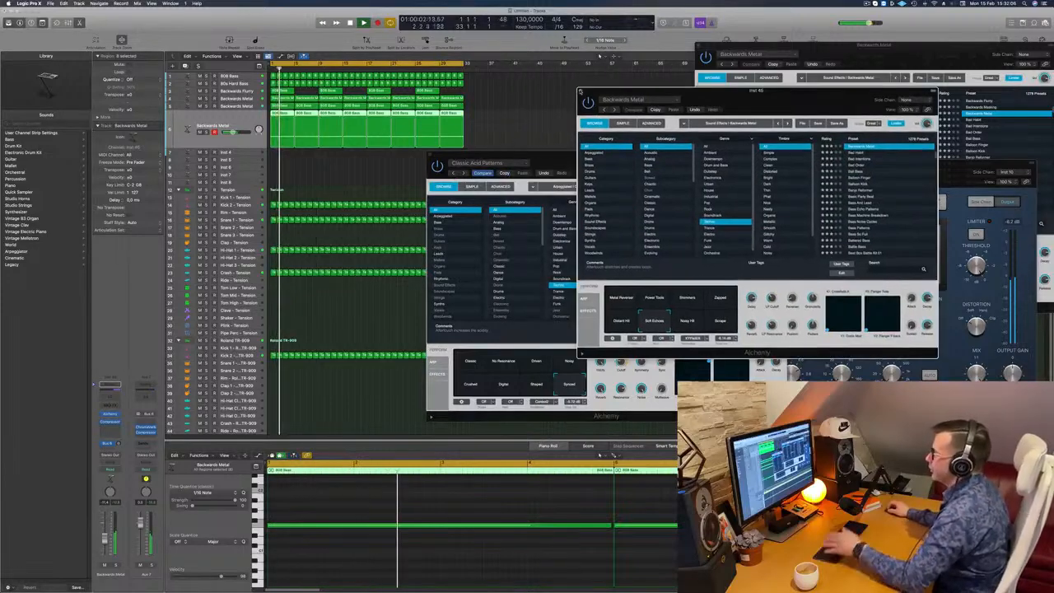
pyautogui.click(580, 92)
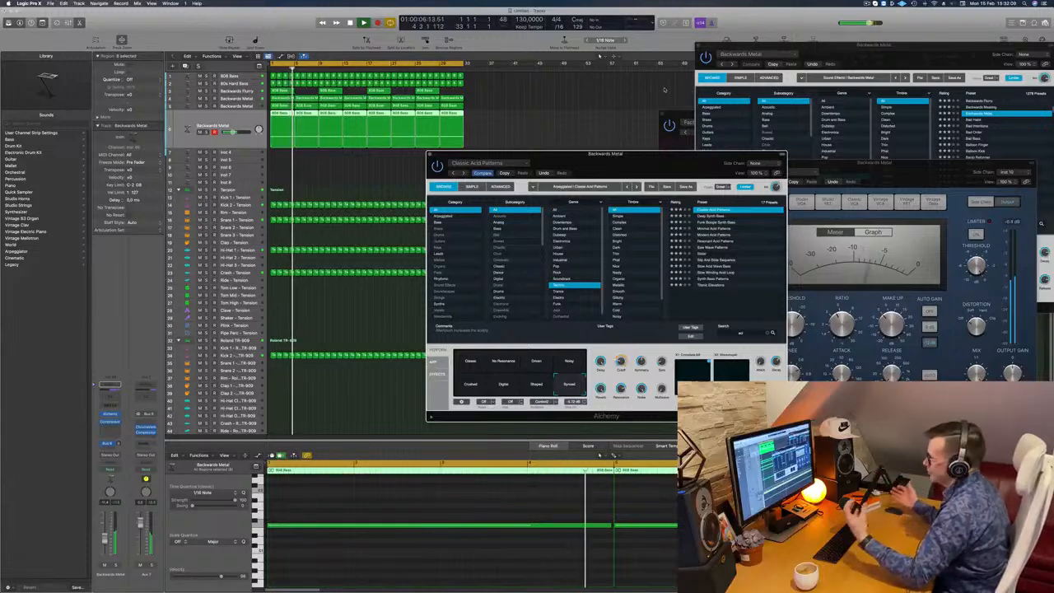
# - Move the Classic Acid Patterns window aside while listening, close it and deselect all regions
pyautogui.moveTo(725, 153); pyautogui.dragTo(698, 177)
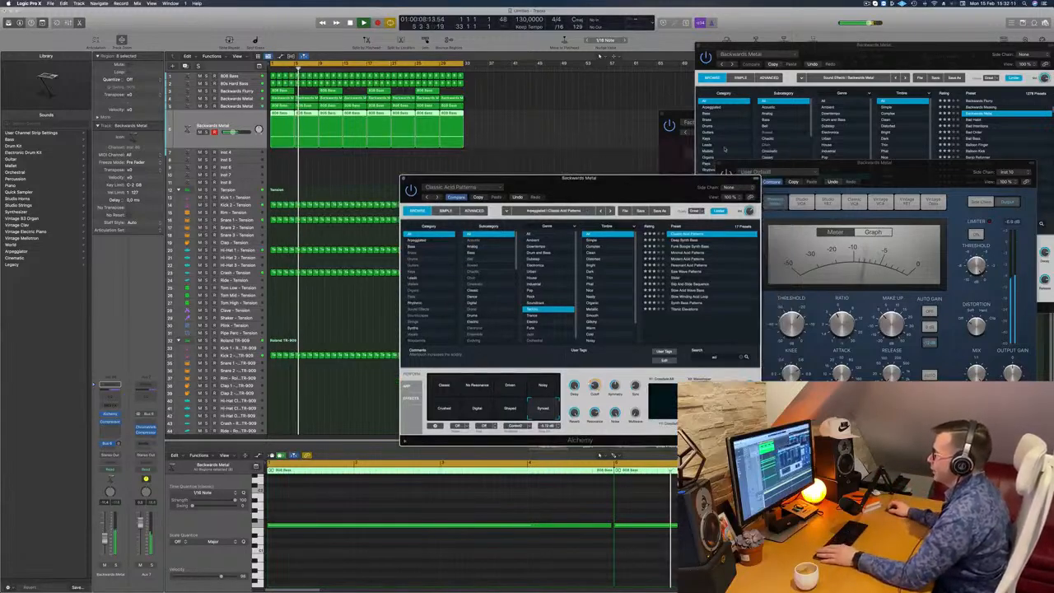
pyautogui.moveTo(610, 187); pyautogui.dragTo(717, 119)
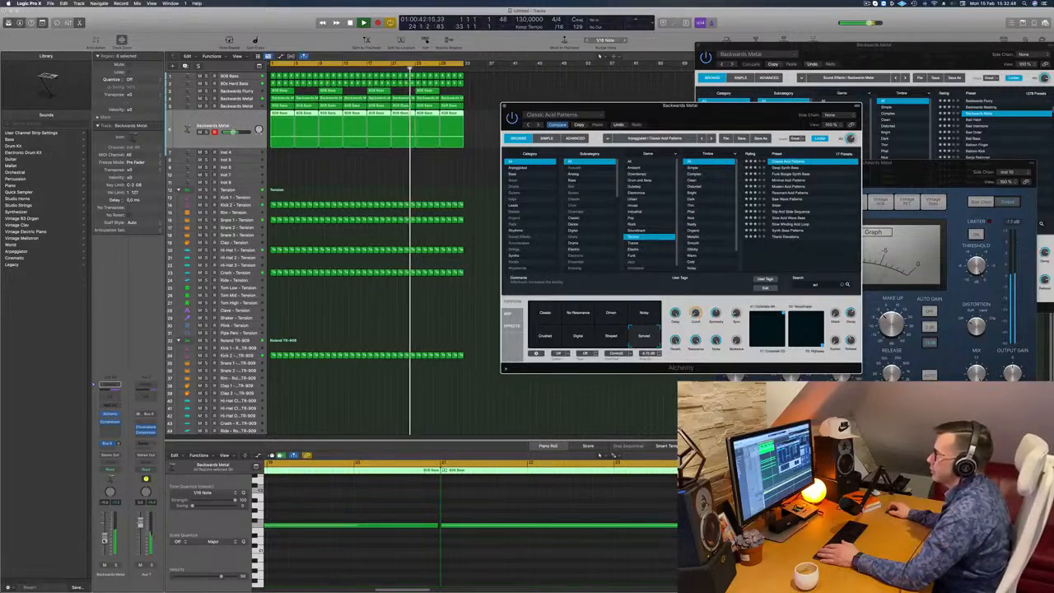
pyautogui.moveTo(626, 105); pyautogui.dragTo(563, 113)
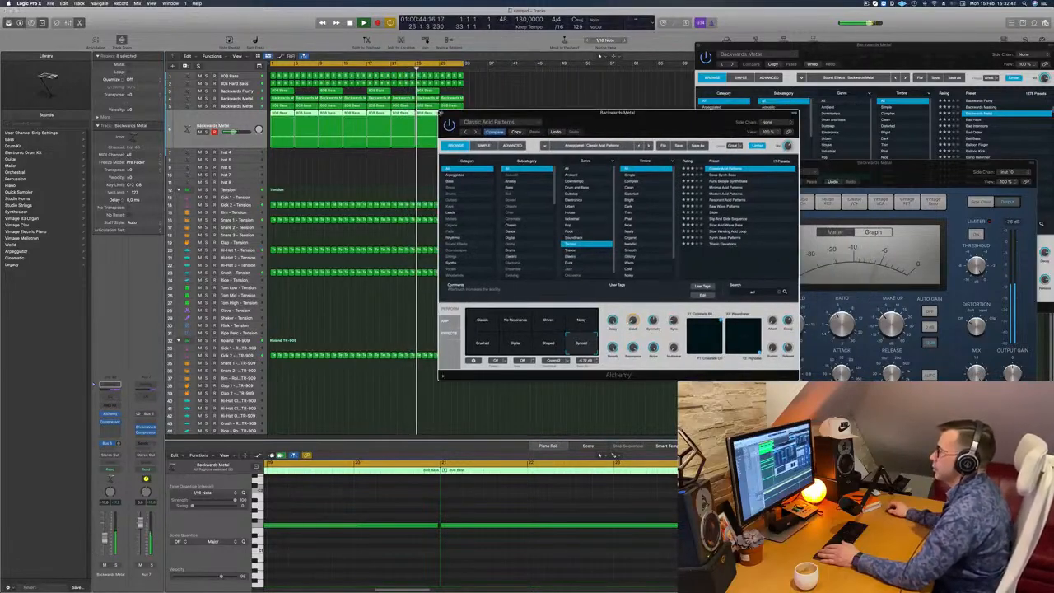
pyautogui.click(442, 113)
pyautogui.click(344, 179)
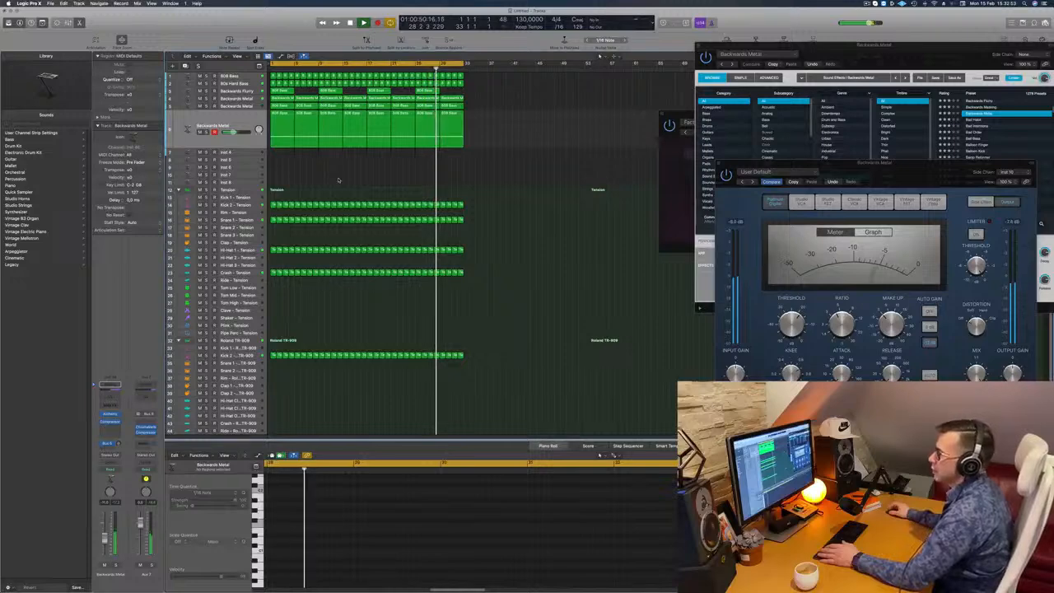
# - Copy the first one-bar Crash – Tension region to the start of the Tom High – Tension track
pyautogui.scroll(-2, 337, 179)
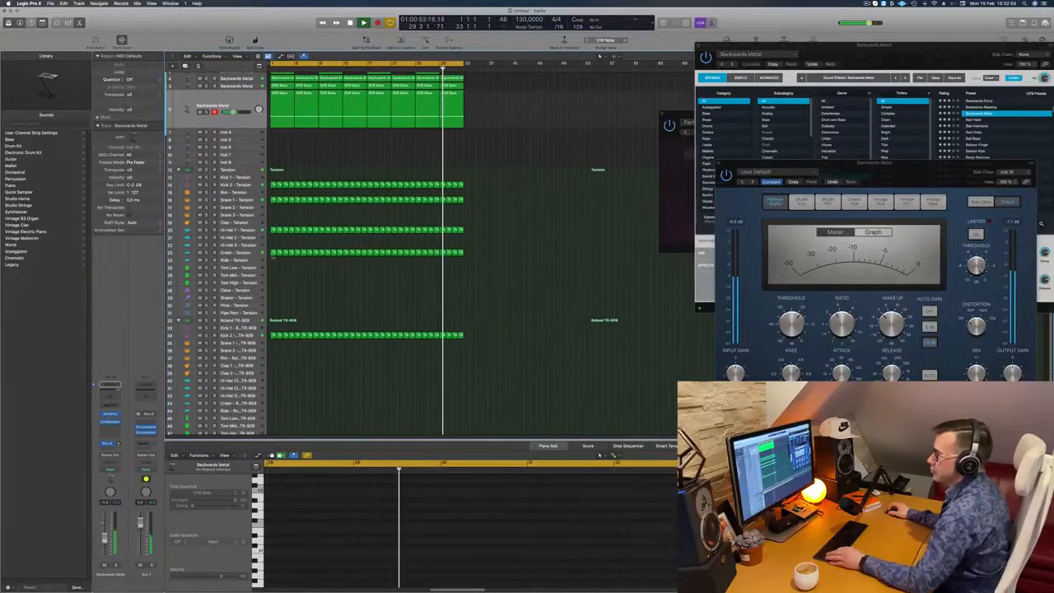
pyautogui.click(272, 254)
pyautogui.moveTo(273, 254); pyautogui.dragTo(273, 283)
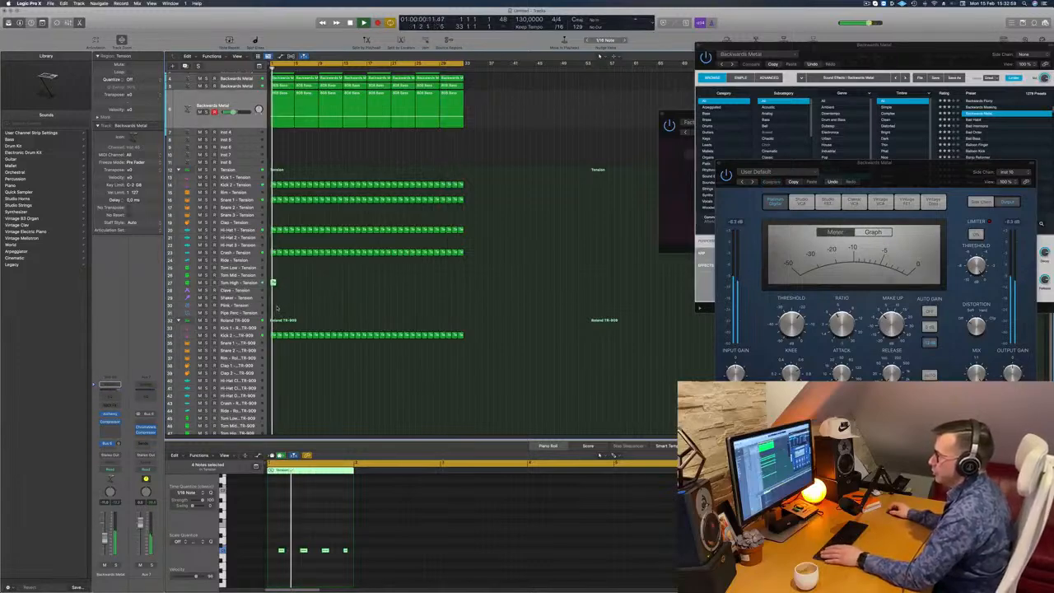
# - Shift the pitch of the four notes in the copied region, select the Tom High – Tension track and reopen the region in the Piano Roll
pyautogui.moveTo(277, 540); pyautogui.dragTo(387, 569)
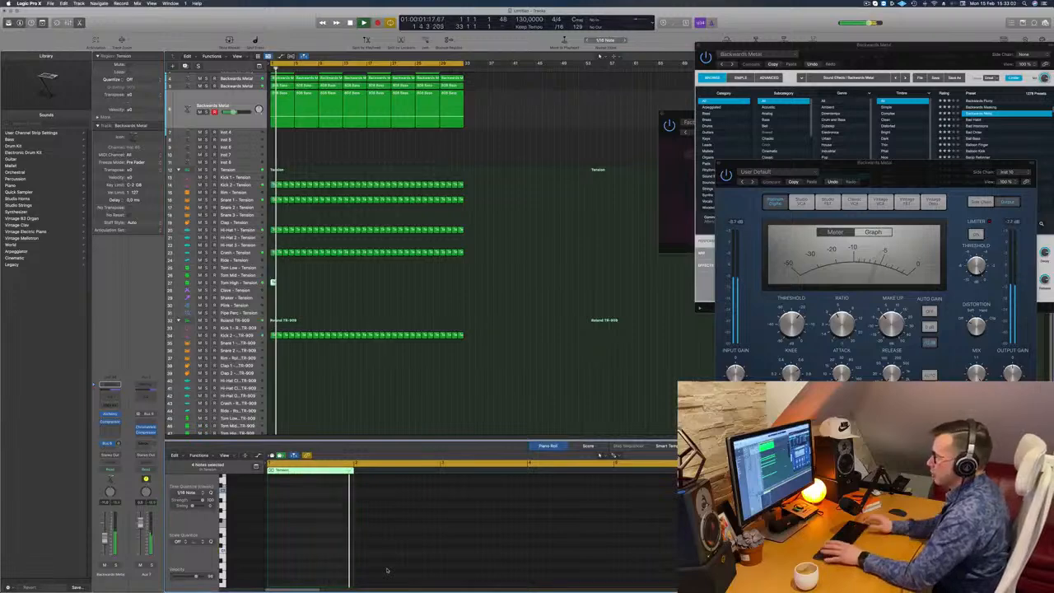
pyautogui.click(241, 283)
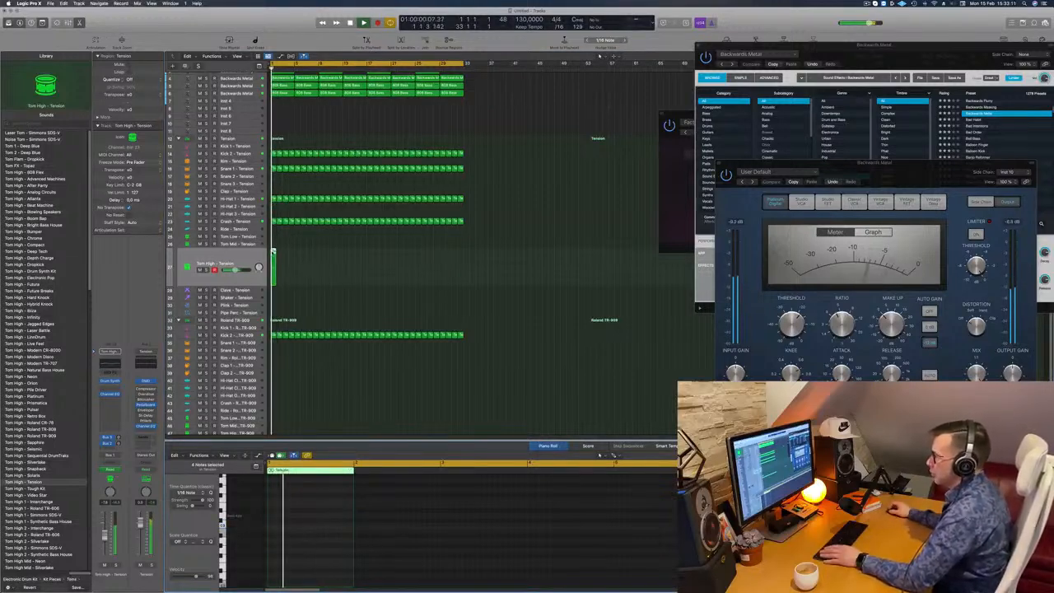
pyautogui.press('e')
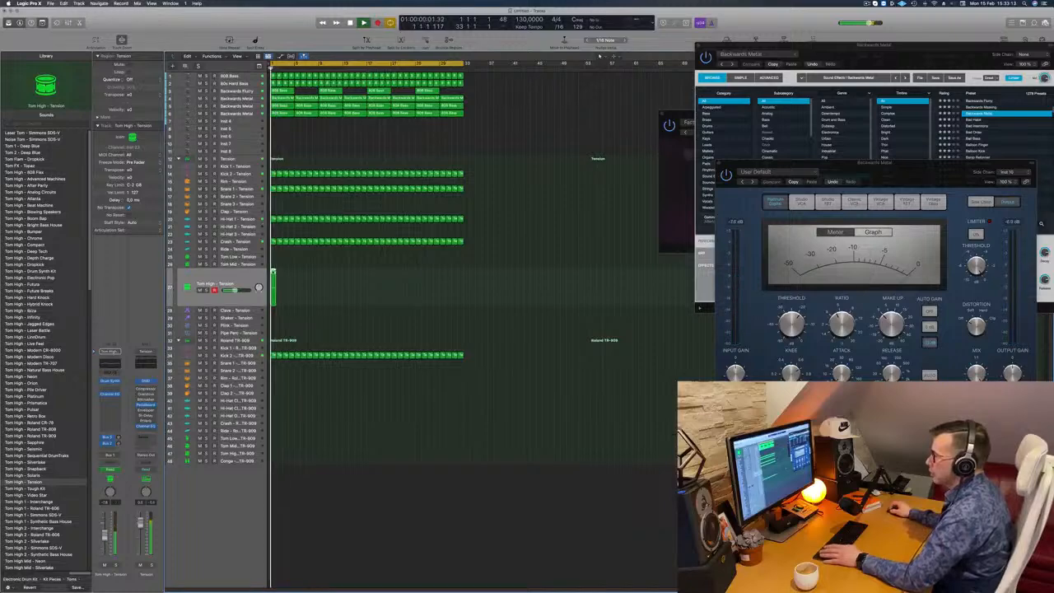
pyautogui.doubleClick(272, 271)
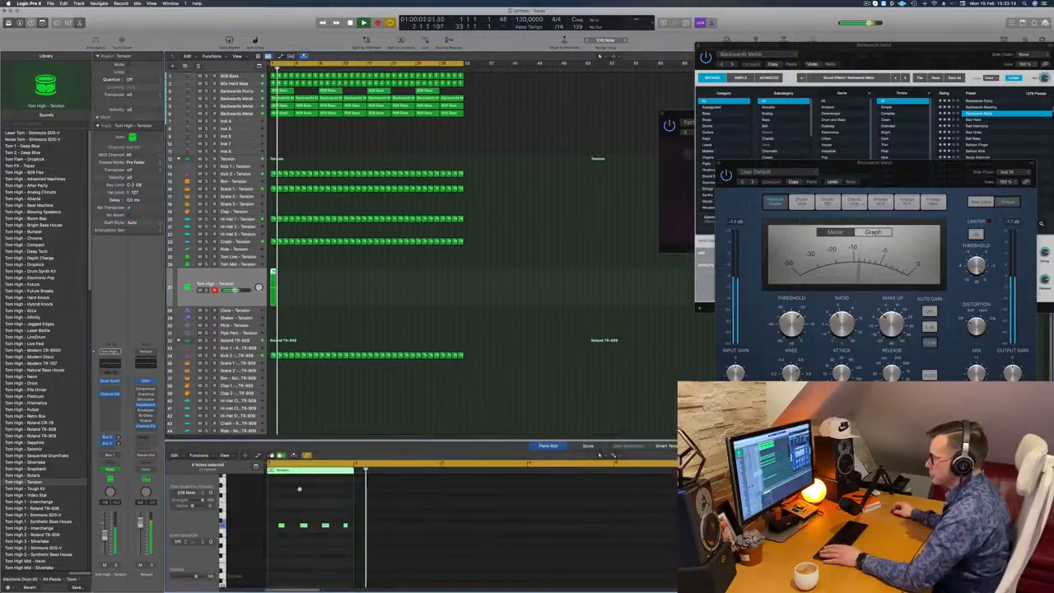
# - Move the third note of the Tom High – Tension region about one sixteenth later
pyautogui.press('super+Right')
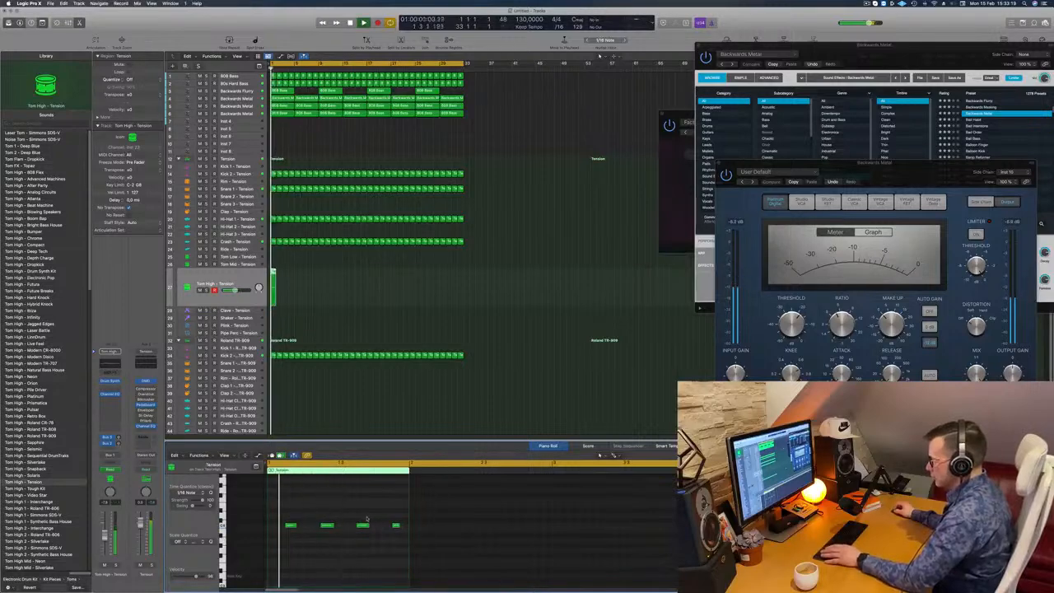
pyautogui.moveTo(369, 527); pyautogui.dragTo(379, 528)
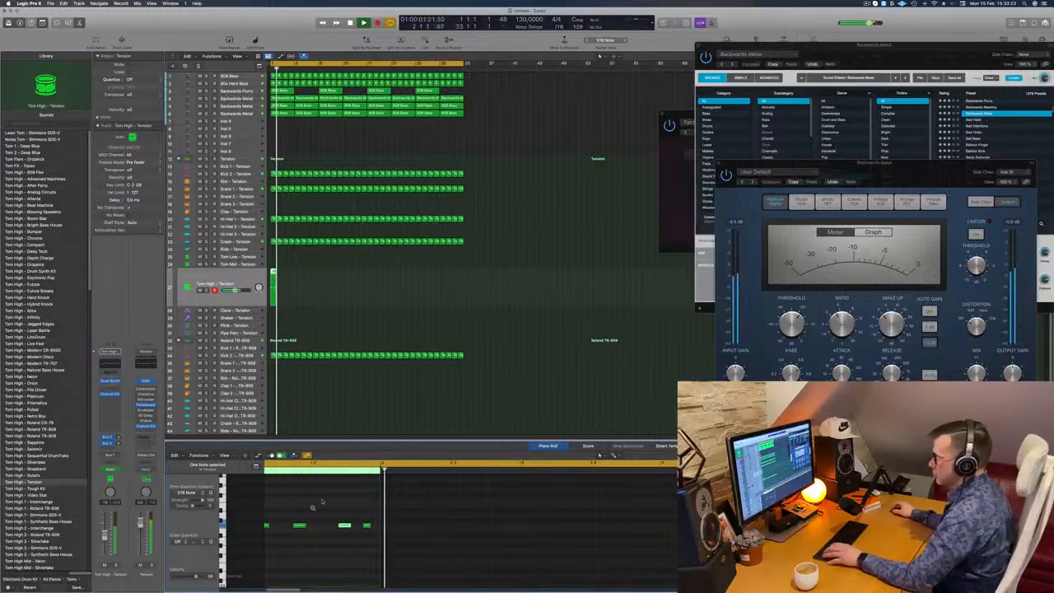
pyautogui.press('super+Right')
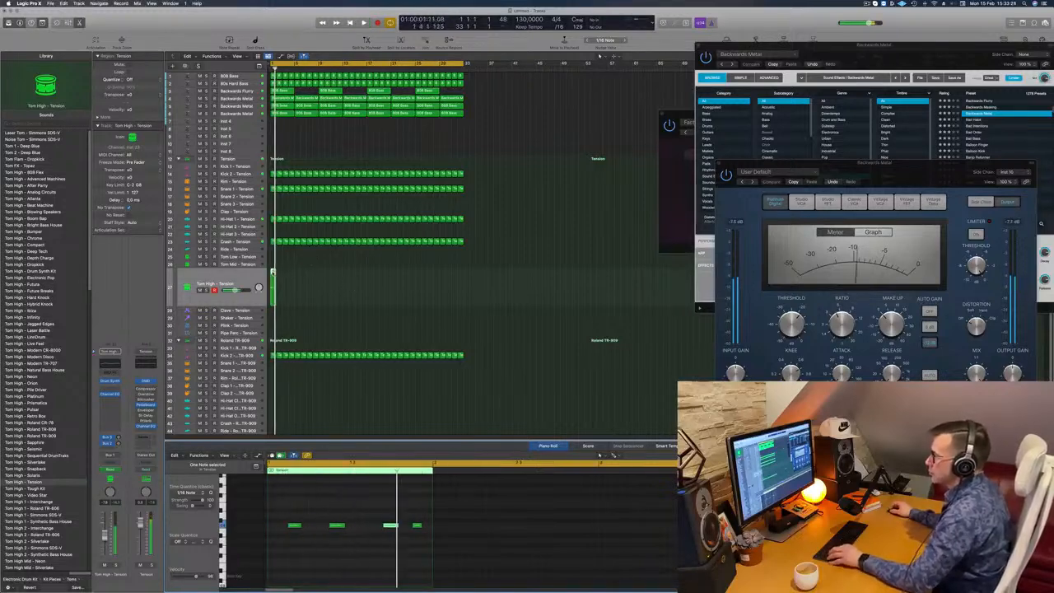
# - Repeat the edited one-bar Tom High – Tension region up to bar 33 and deselect the copies
pyautogui.moveTo(272, 275); pyautogui.dragTo(303, 277)
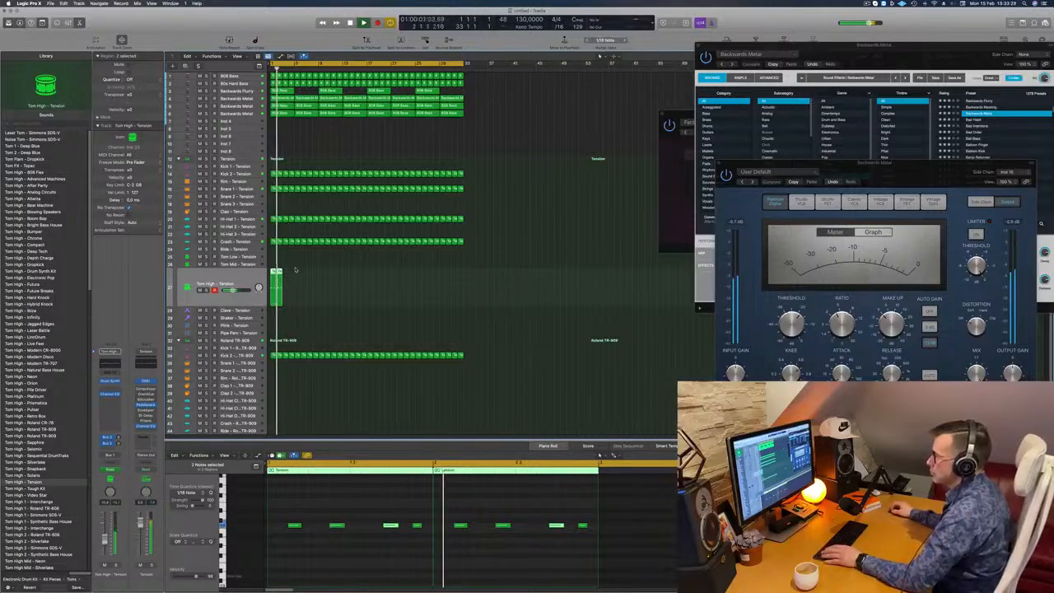
pyautogui.moveTo(278, 273); pyautogui.dragTo(371, 280)
pyautogui.scroll(-1, 295, 153)
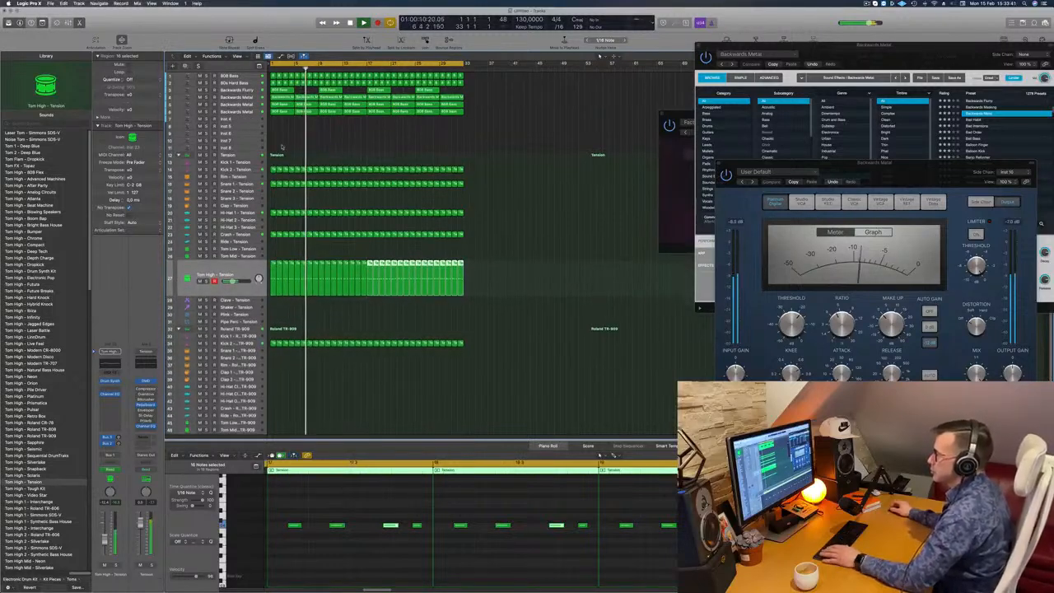
pyautogui.click(279, 140)
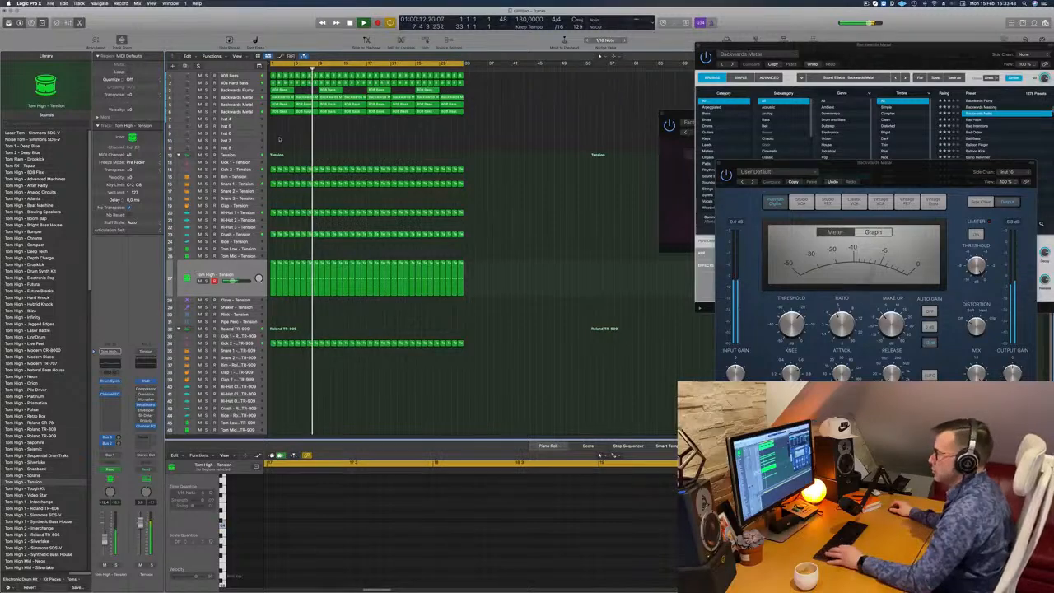
pyautogui.hscroll(3, 288, 139)
pyautogui.hscroll(-2, 302, 138)
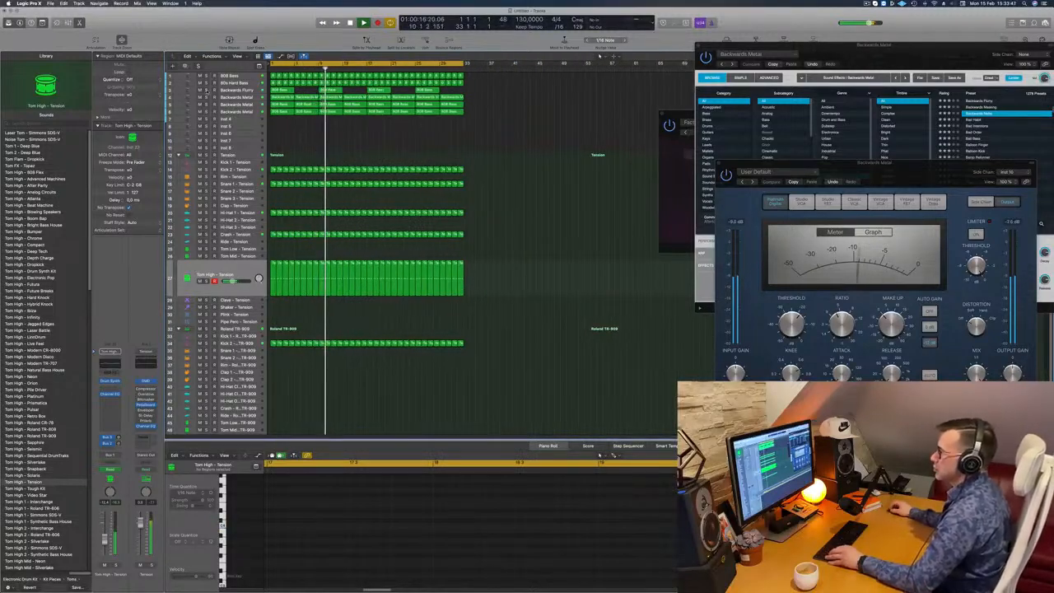
# - Add a Channel EQ to the Backwards Flurry track with a low cut at 354 Hz, close it and deselect the regions
pyautogui.click(207, 90)
pyautogui.click(206, 90)
pyautogui.click(239, 91)
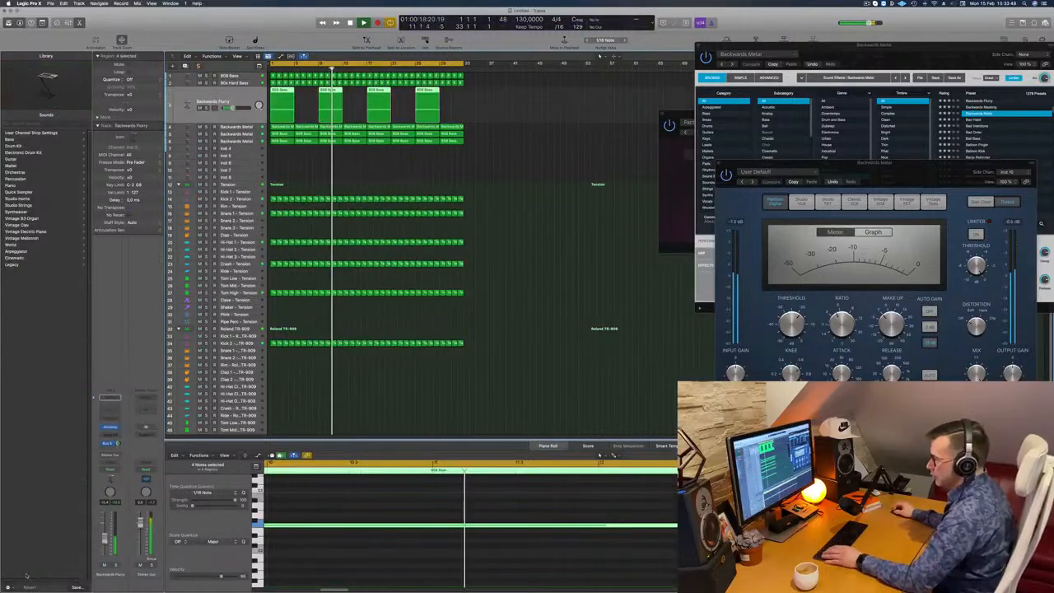
pyautogui.click(110, 408)
pyautogui.moveTo(360, 134); pyautogui.dragTo(561, 158)
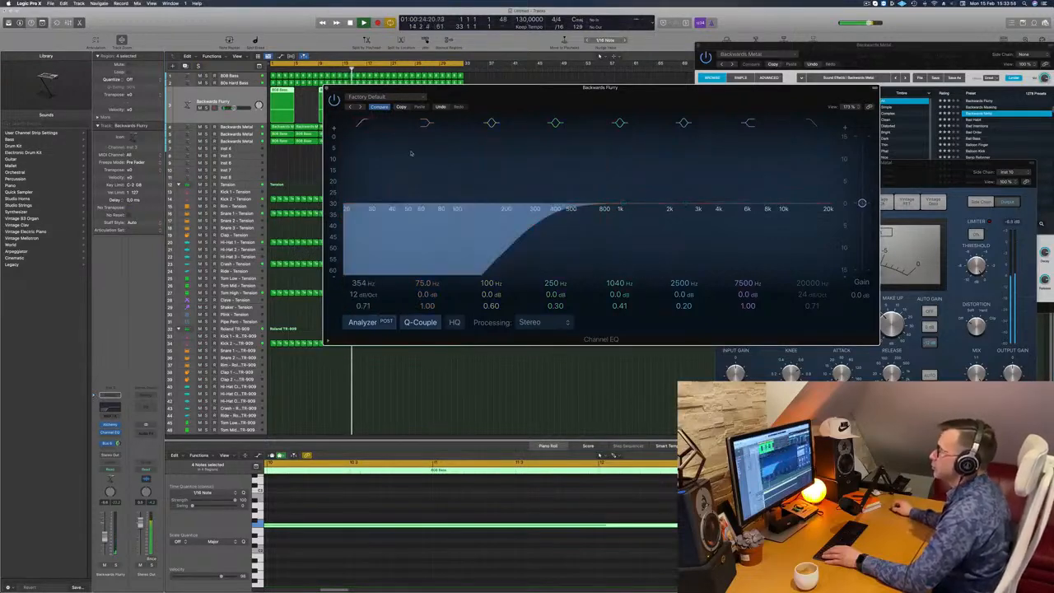
pyautogui.moveTo(576, 87); pyautogui.dragTo(482, 182)
pyautogui.click(233, 183)
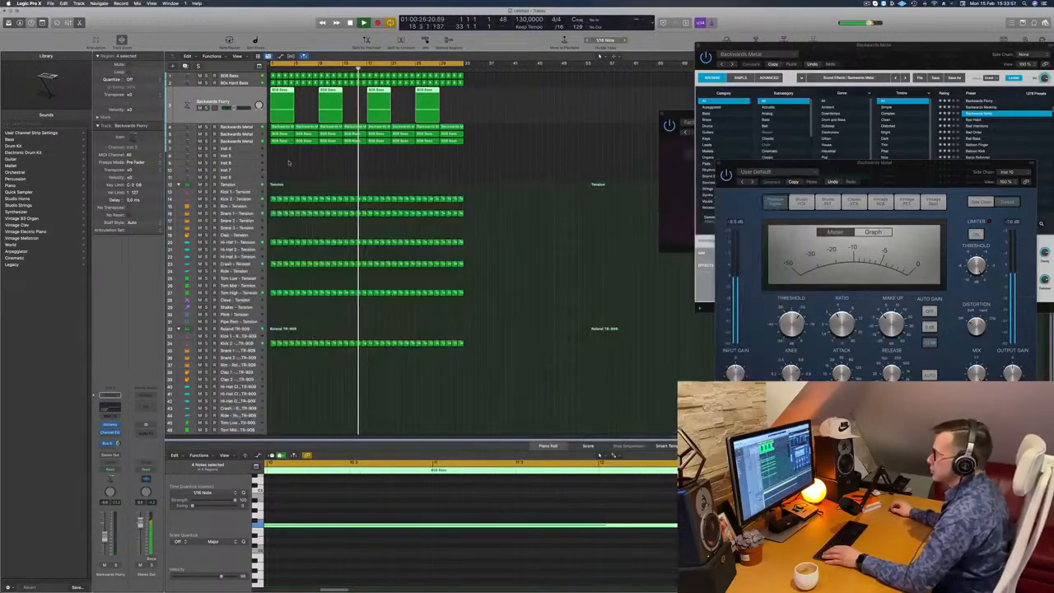
pyautogui.click(290, 164)
# - Copy the first one-bar Snare 1 – Tension region to the start of the Snare 2 – Roland TR-909 track and restart playback
pyautogui.scroll(3, 311, 167)
pyautogui.hscroll(-3, 311, 167)
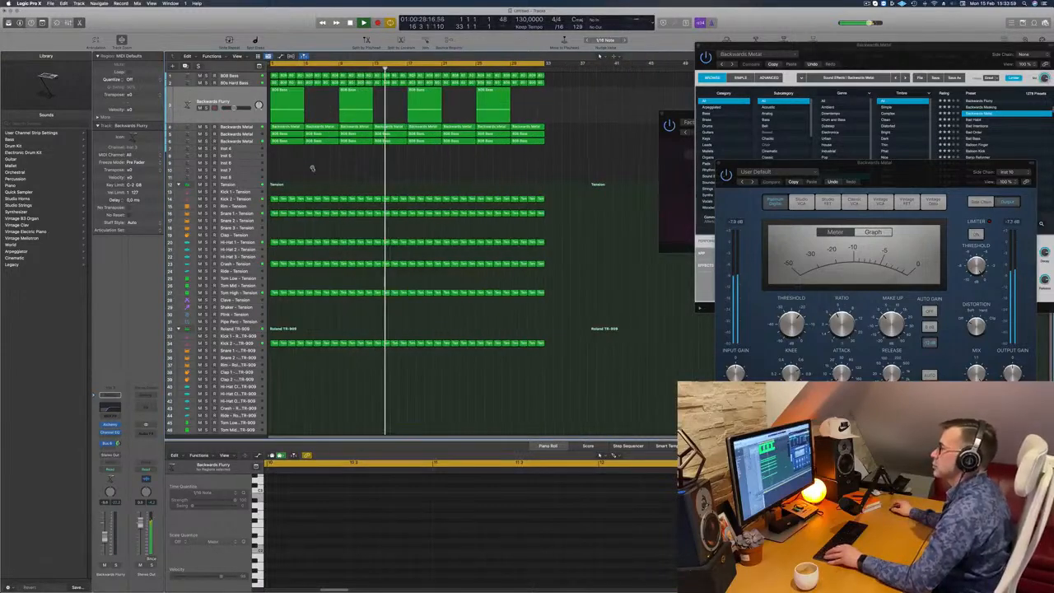
pyautogui.scroll(-3, 313, 170)
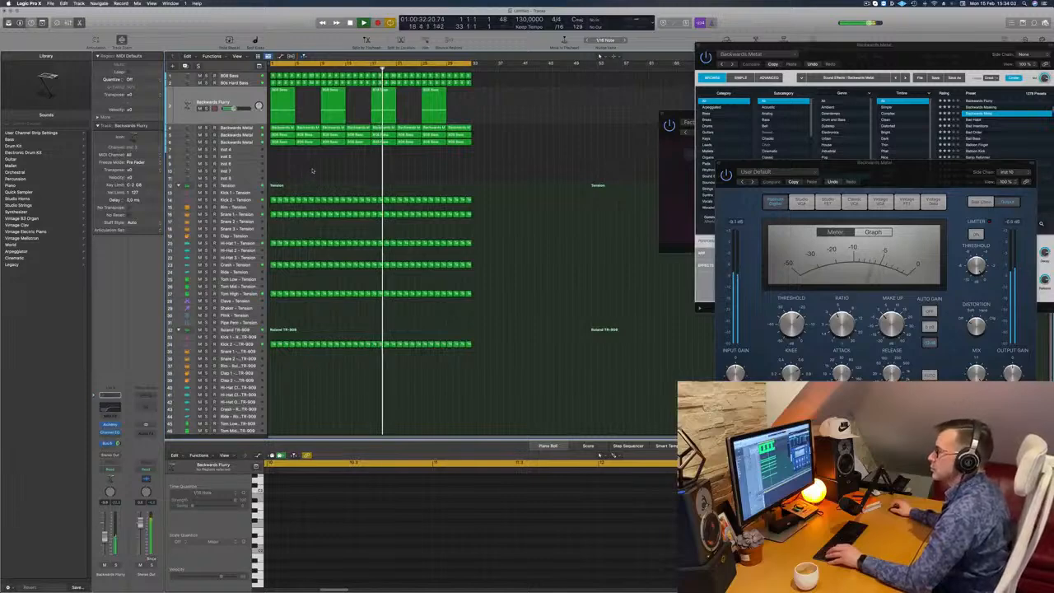
pyautogui.scroll(-1, 296, 247)
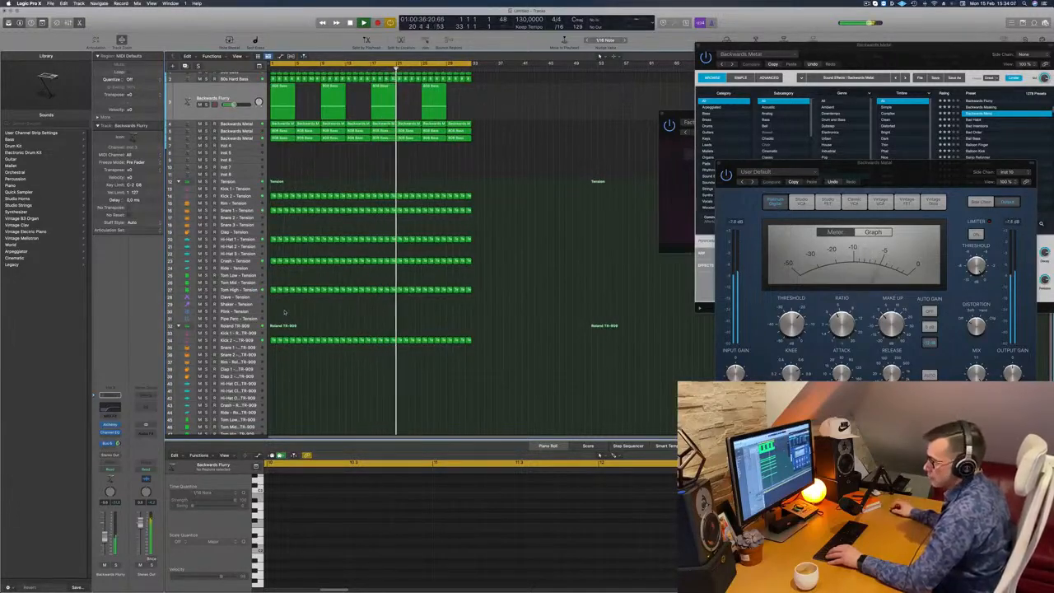
pyautogui.scroll(-2, 284, 311)
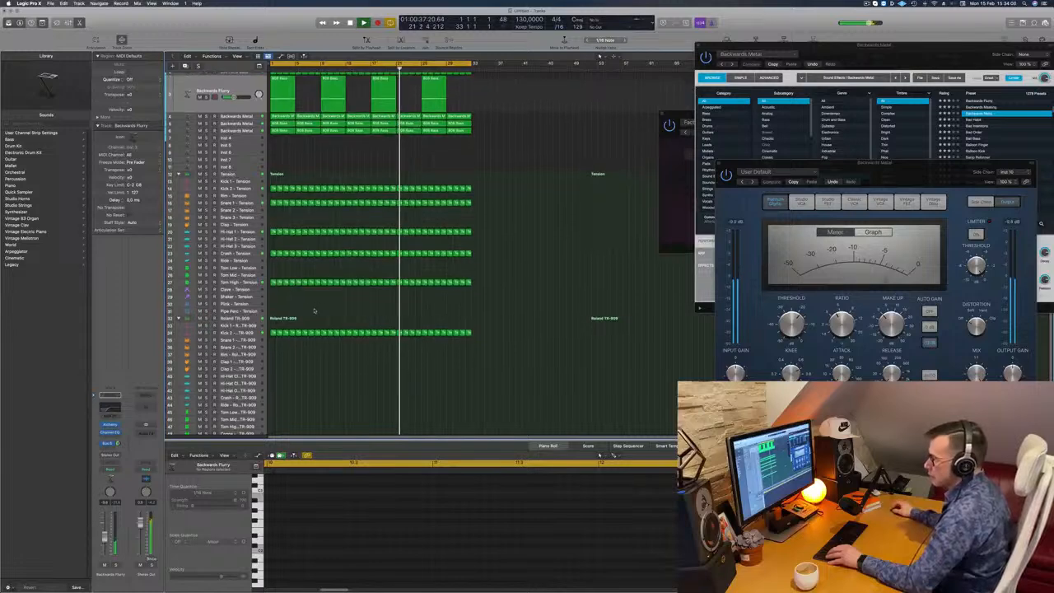
pyautogui.click(273, 198)
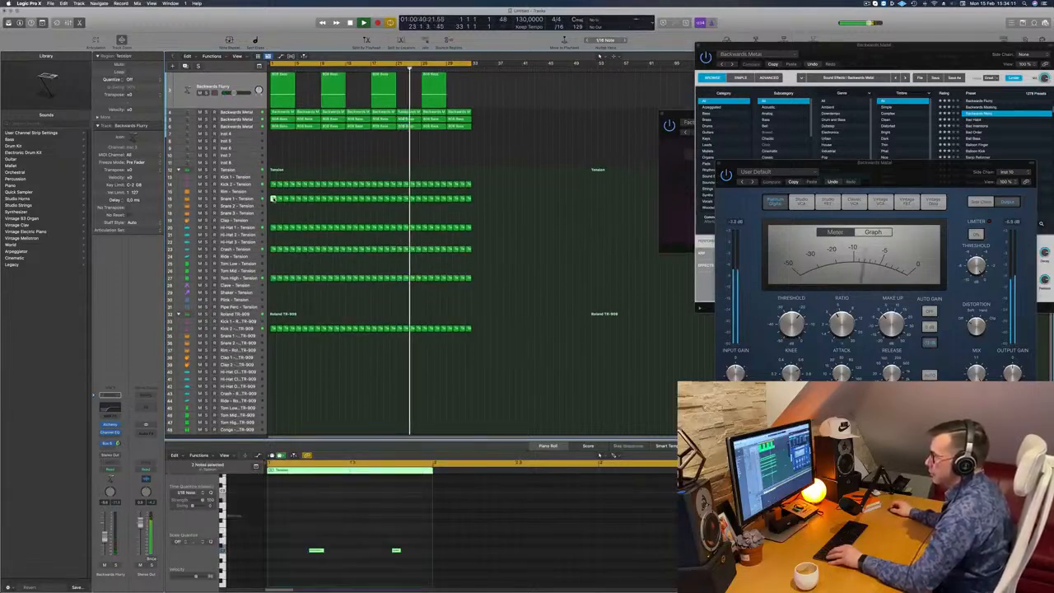
pyautogui.moveTo(274, 198); pyautogui.dragTo(274, 343)
pyautogui.press('space')
pyautogui.press('Return')
pyautogui.press('space')
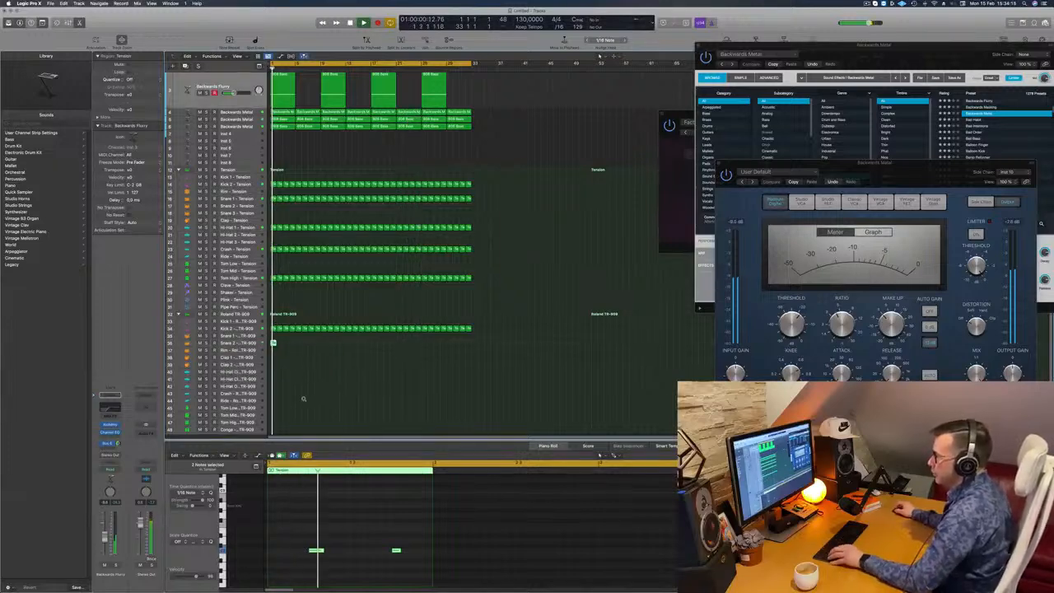
# - Audition the two copied snare notes at another pitch, move the region to the Snare 1 – Roland TR-909 track and select that track
pyautogui.scroll(-1, 295, 391)
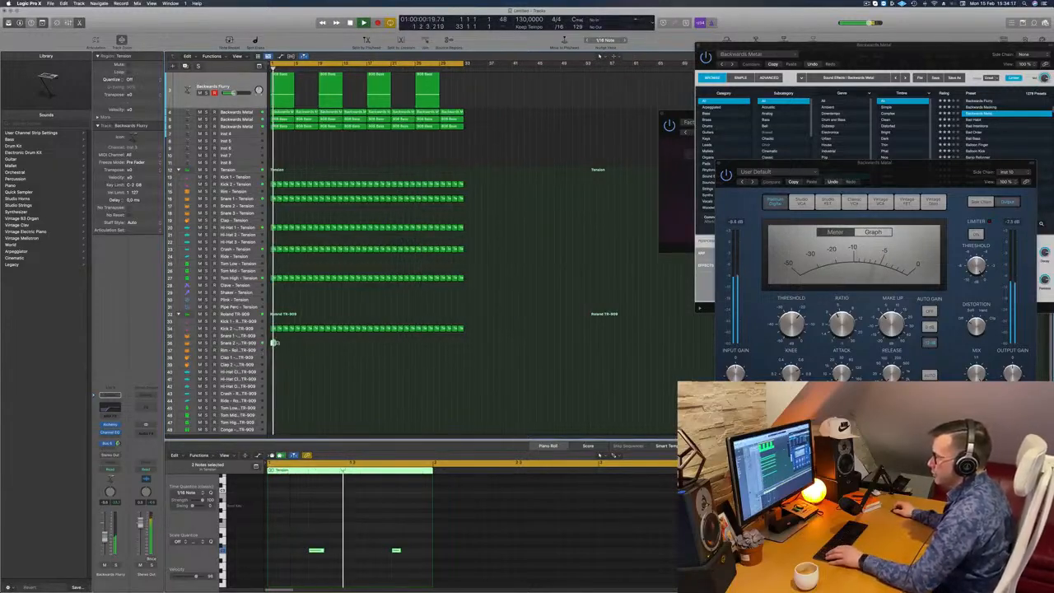
pyautogui.moveTo(295, 516); pyautogui.dragTo(423, 571)
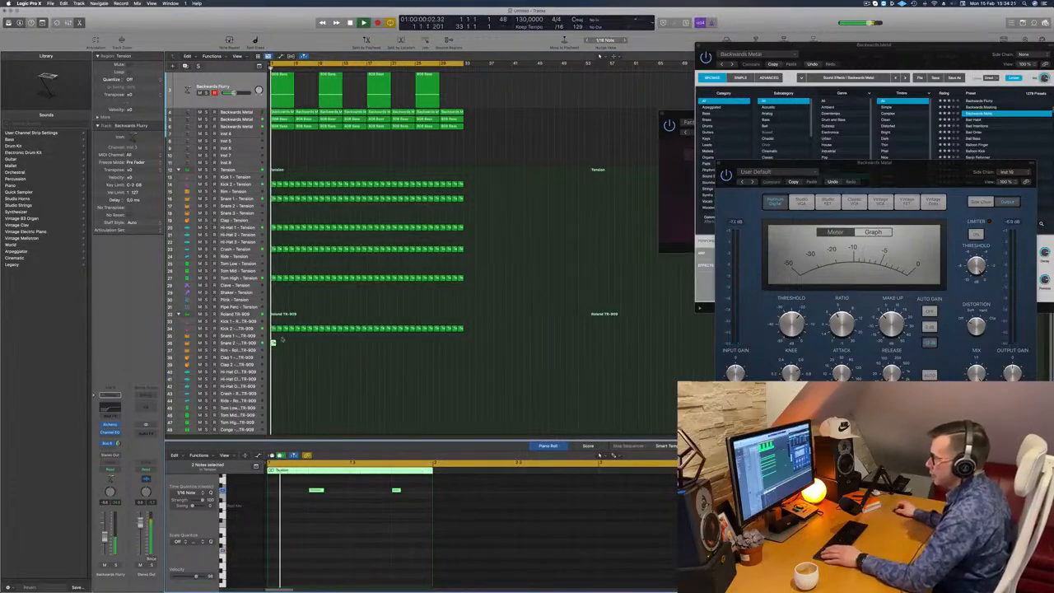
pyautogui.moveTo(274, 344); pyautogui.dragTo(274, 335)
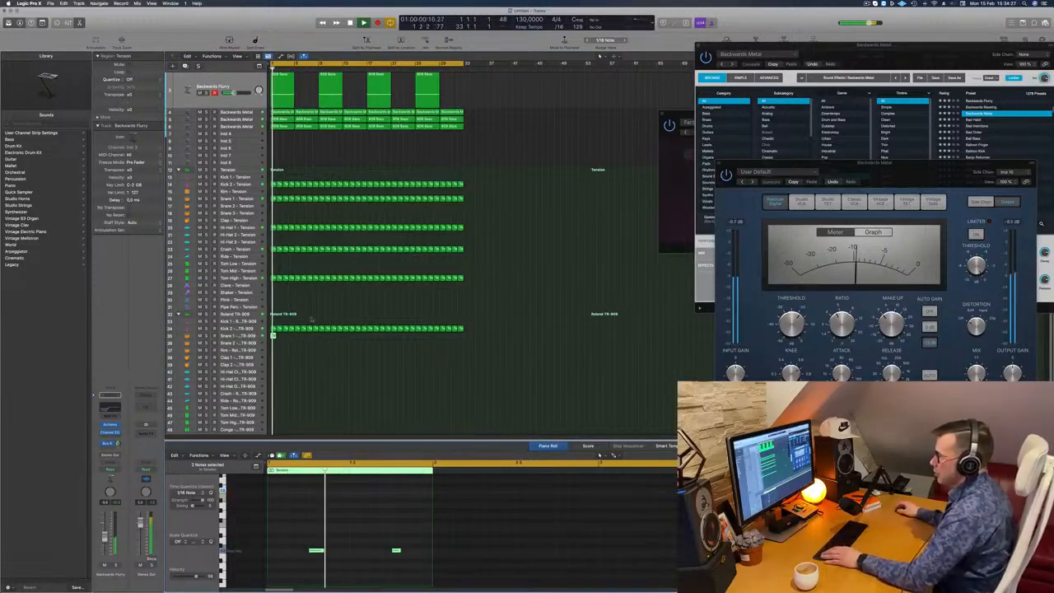
pyautogui.click(274, 335)
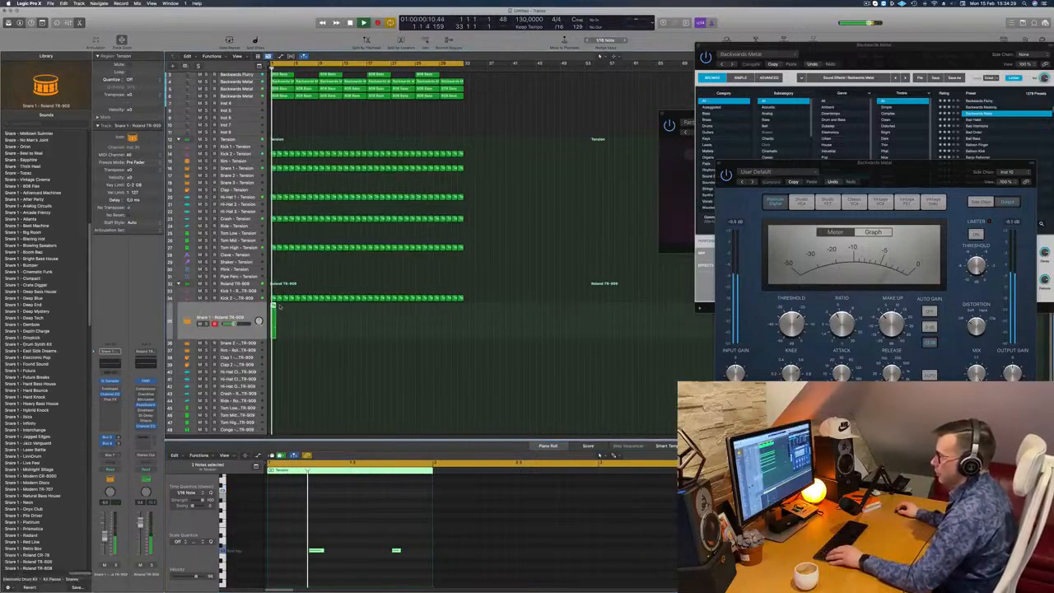
pyautogui.moveTo(273, 309); pyautogui.dragTo(281, 307)
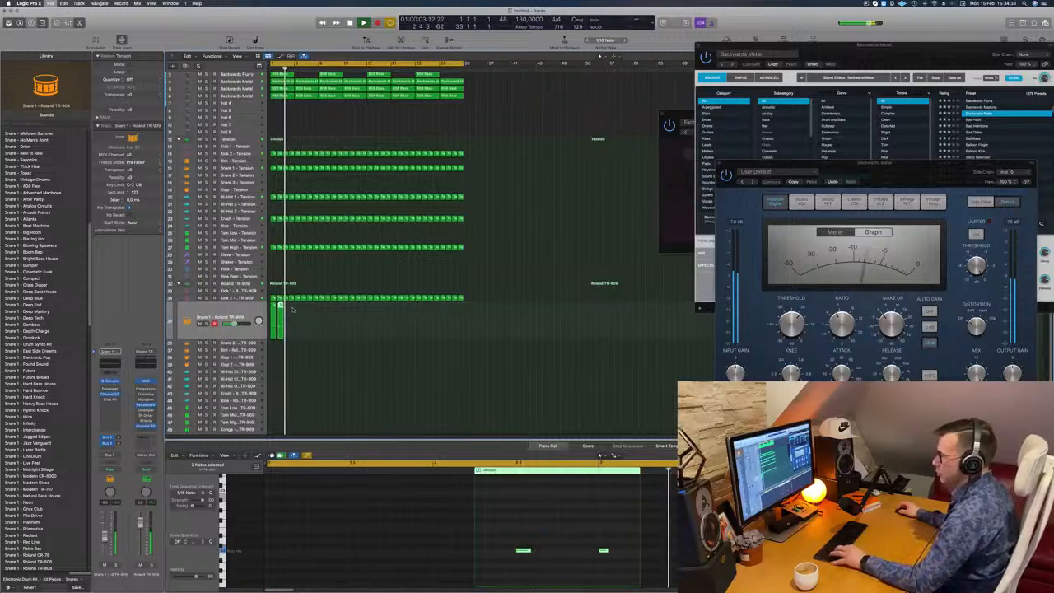
pyautogui.press('super+s')
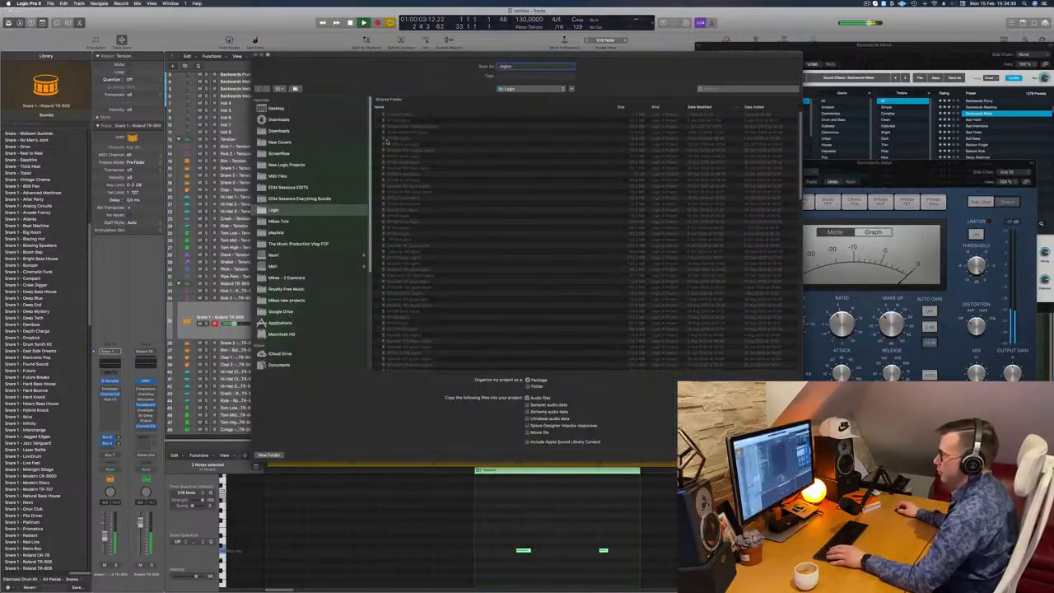
pyautogui.press('Escape')
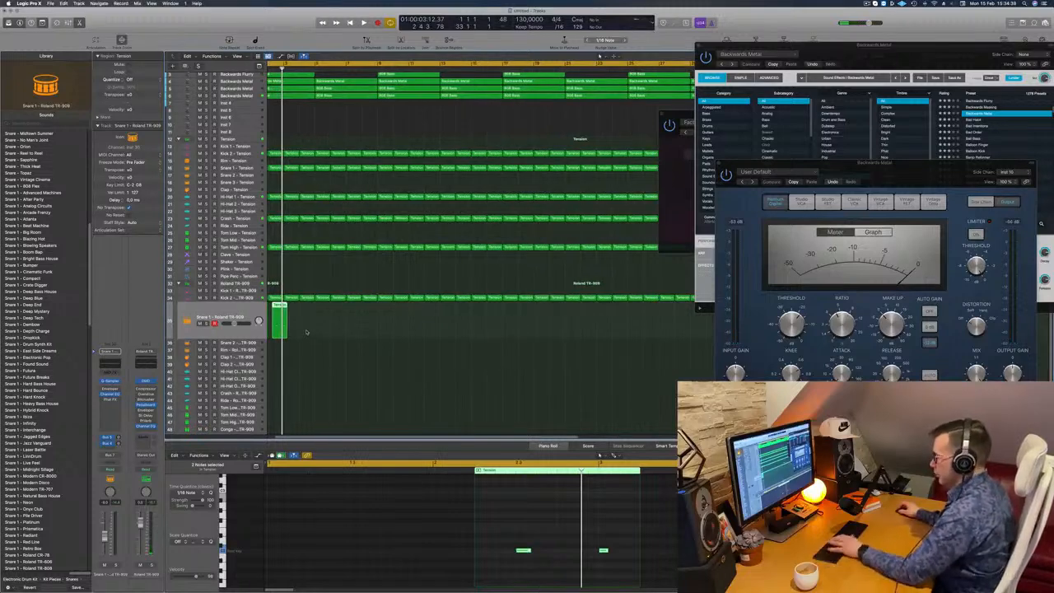
# - Repeat the one-bar Snare 1 – Roland TR-909 region up to bar 33 and deselect the copies
pyautogui.press('space')
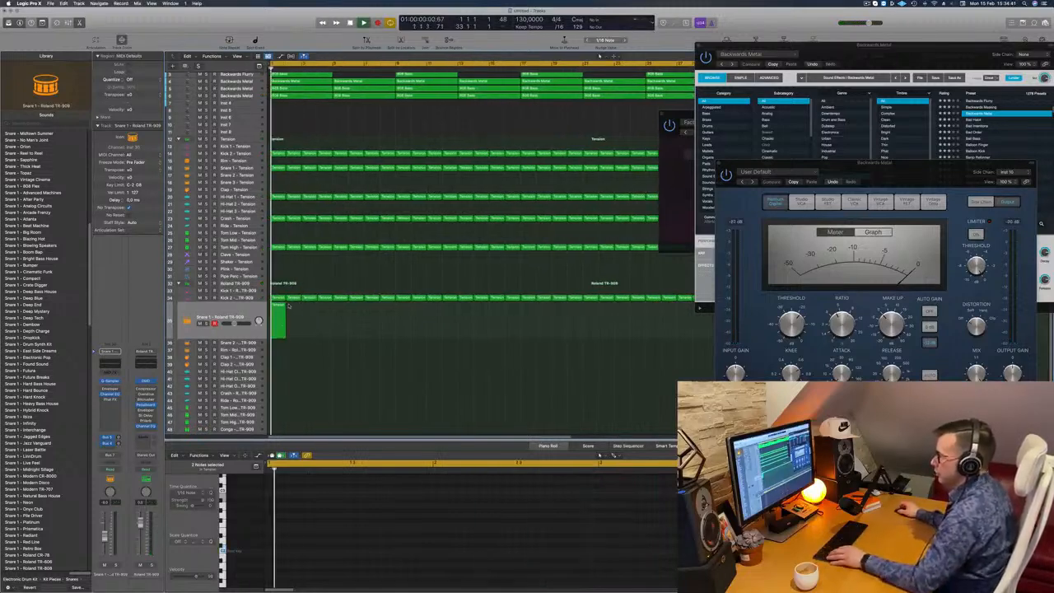
pyautogui.moveTo(281, 314); pyautogui.dragTo(432, 311)
pyautogui.press('super+z')
pyautogui.press('space')
pyautogui.press('super+Left')
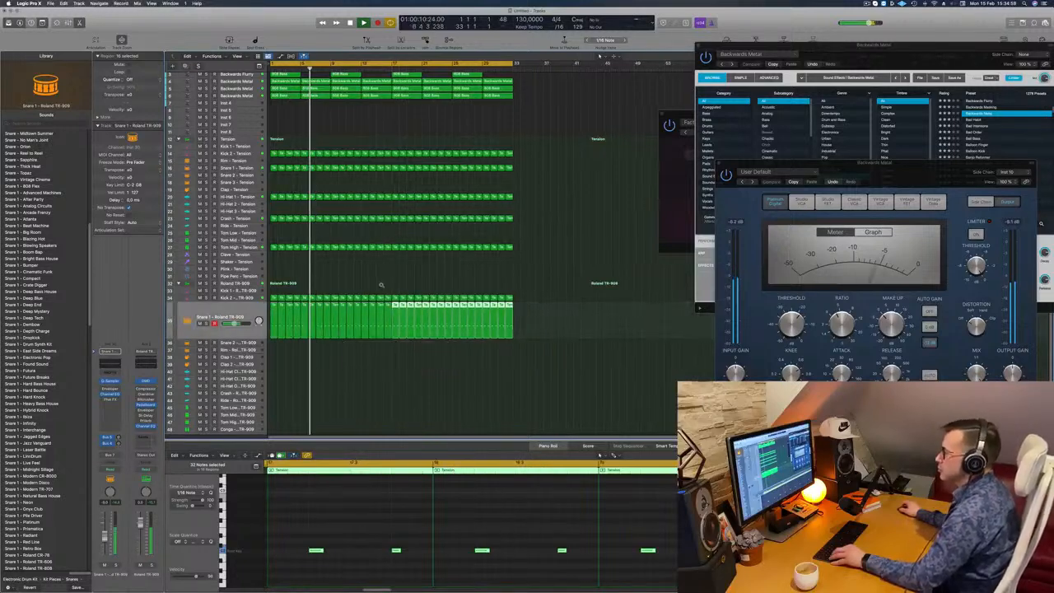
pyautogui.scroll(-3, 356, 285)
pyautogui.click(316, 124)
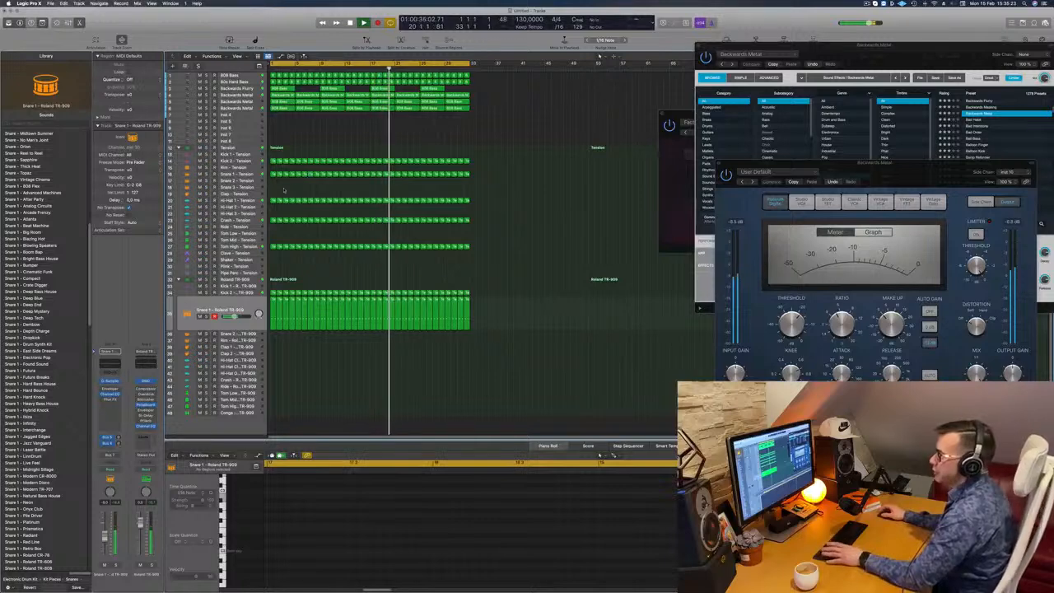
# - Copy the first one-bar Snare 1 – Tension region to the start of the Clap – Tension track and delete its second note
pyautogui.press('Return')
pyautogui.click(272, 173)
pyautogui.moveTo(272, 174); pyautogui.dragTo(273, 198)
pyautogui.moveTo(342, 557); pyautogui.dragTo(400, 548)
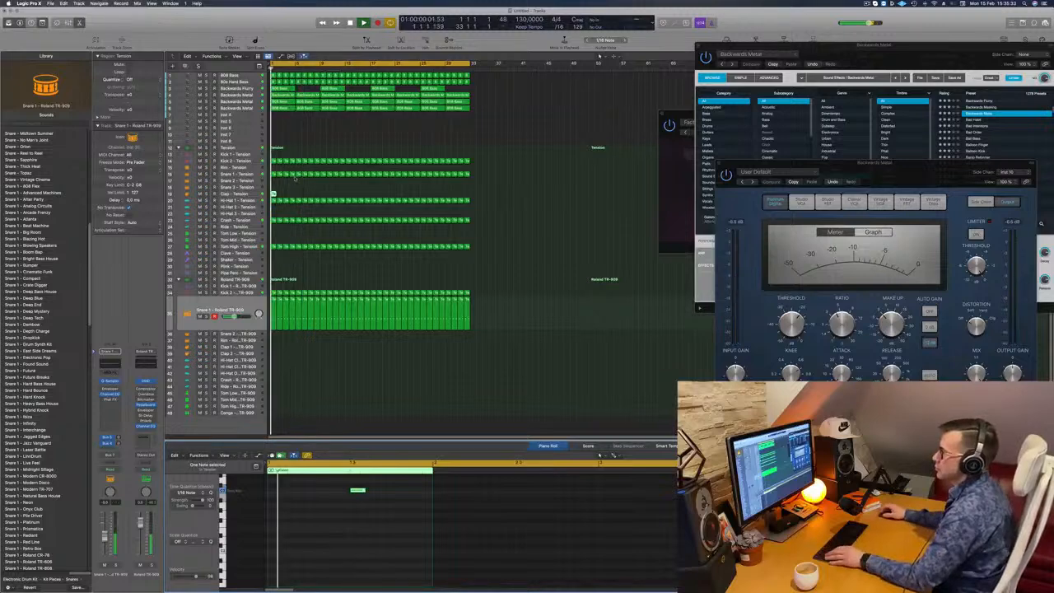
# - Move the remaining Clap – Tension note to the fourth beat of the bar
pyautogui.scroll(4, 313, 198)
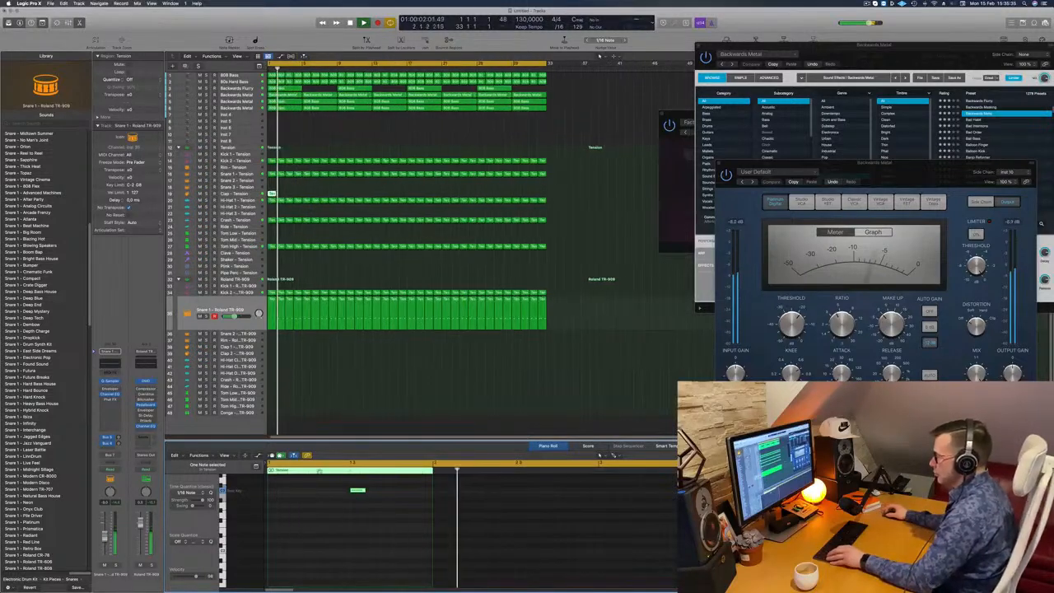
pyautogui.scroll(3, 336, 535)
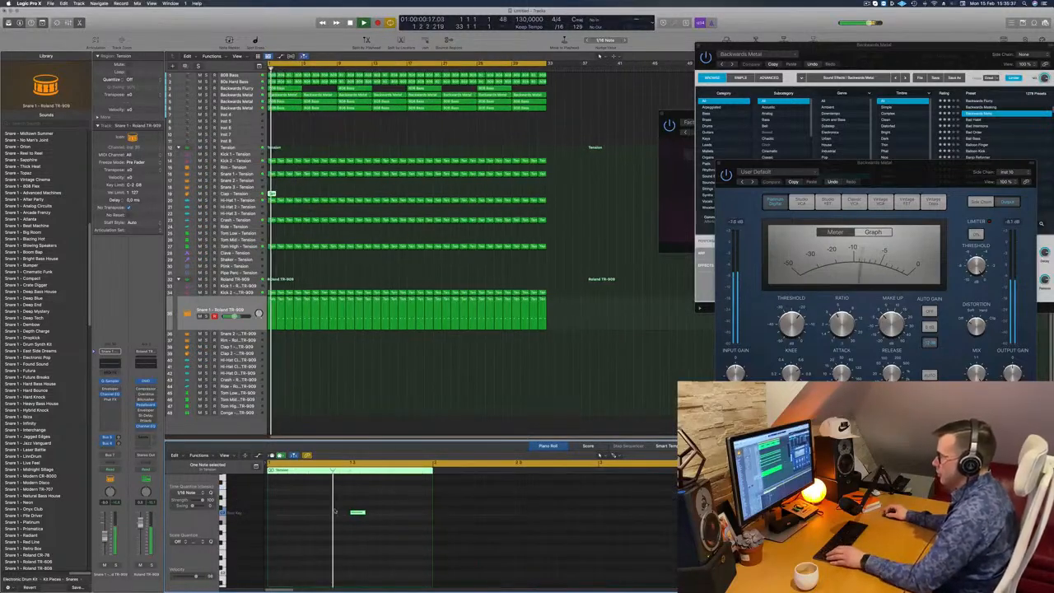
pyautogui.hotkey('alt', 'Right')
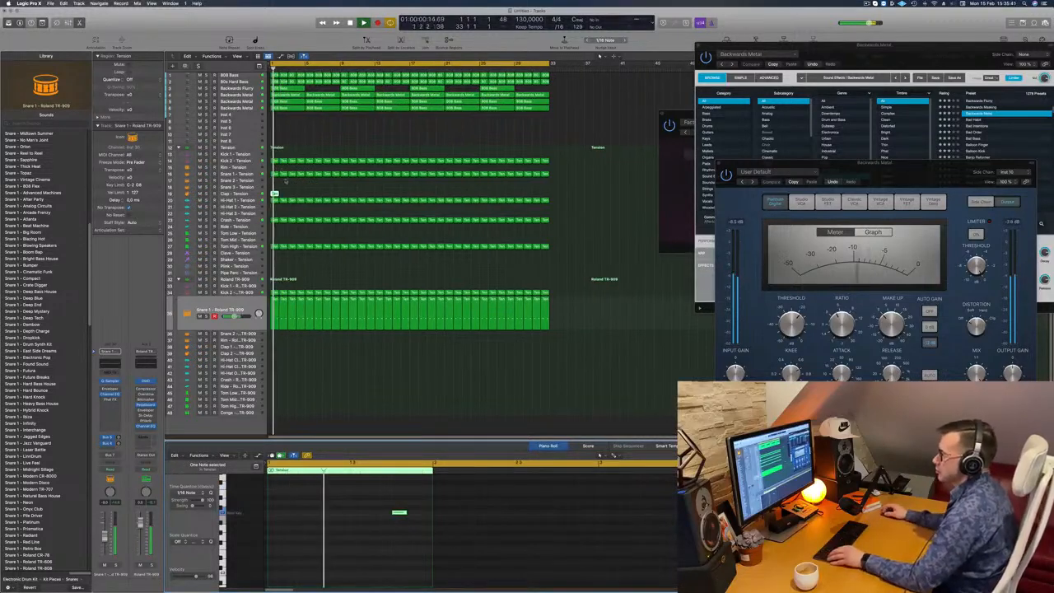
# - Repeat the one-bar Clap – Tension region to fill the first eight bars
pyautogui.moveTo(273, 195); pyautogui.dragTo(294, 195)
pyautogui.moveTo(322, 193); pyautogui.dragTo(381, 198)
pyautogui.press('space')
pyautogui.press('super+z')
pyautogui.press('space')
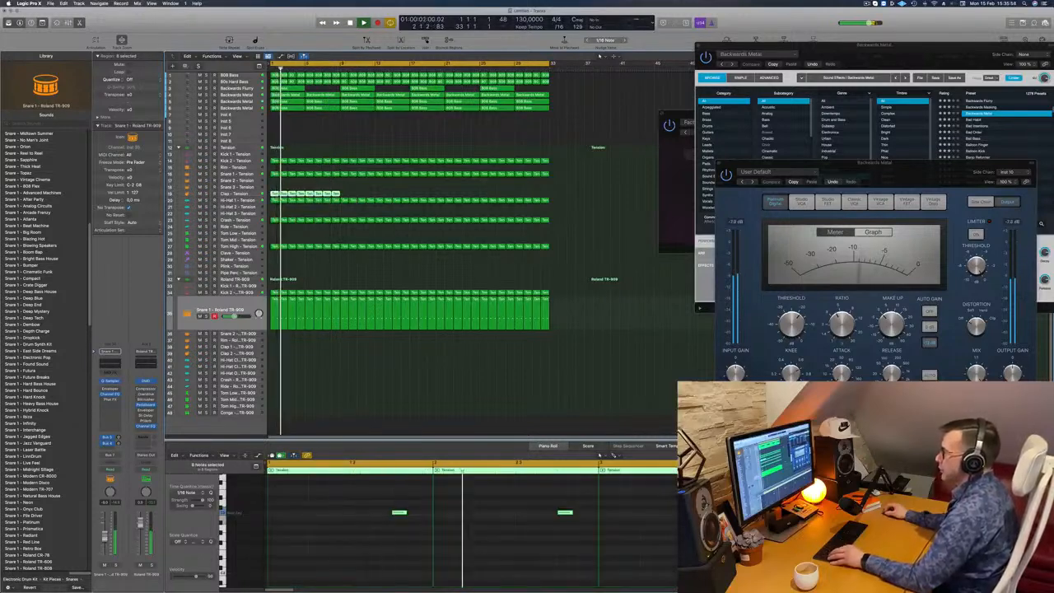
# - Duplicate the eight-bar run of Clap – Tension regions until it reaches bar 33 and deselect the copies
pyautogui.moveTo(315, 197); pyautogui.dragTo(356, 201)
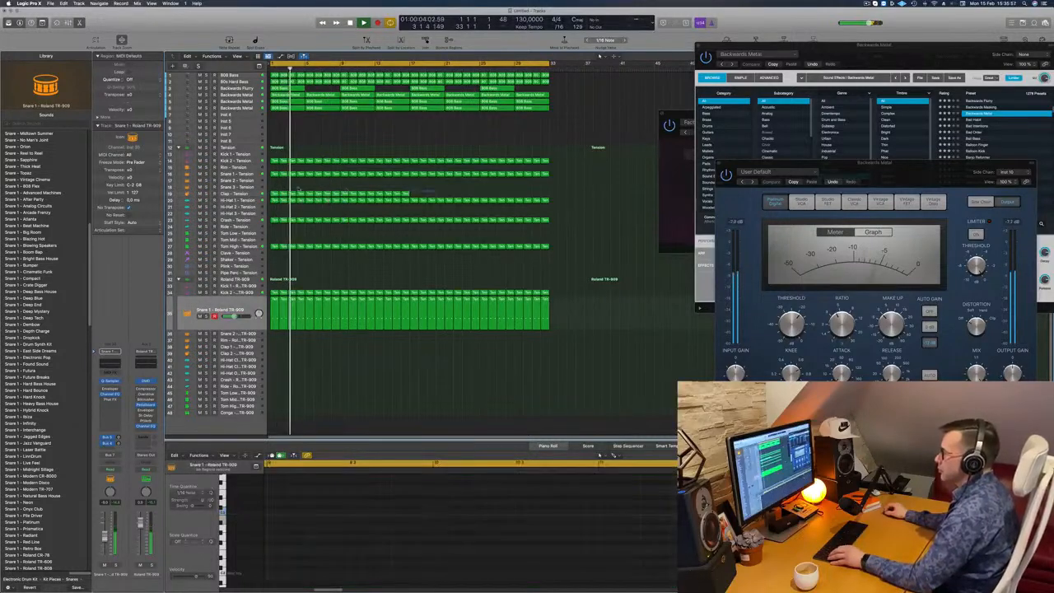
pyautogui.moveTo(274, 193); pyautogui.dragTo(389, 189)
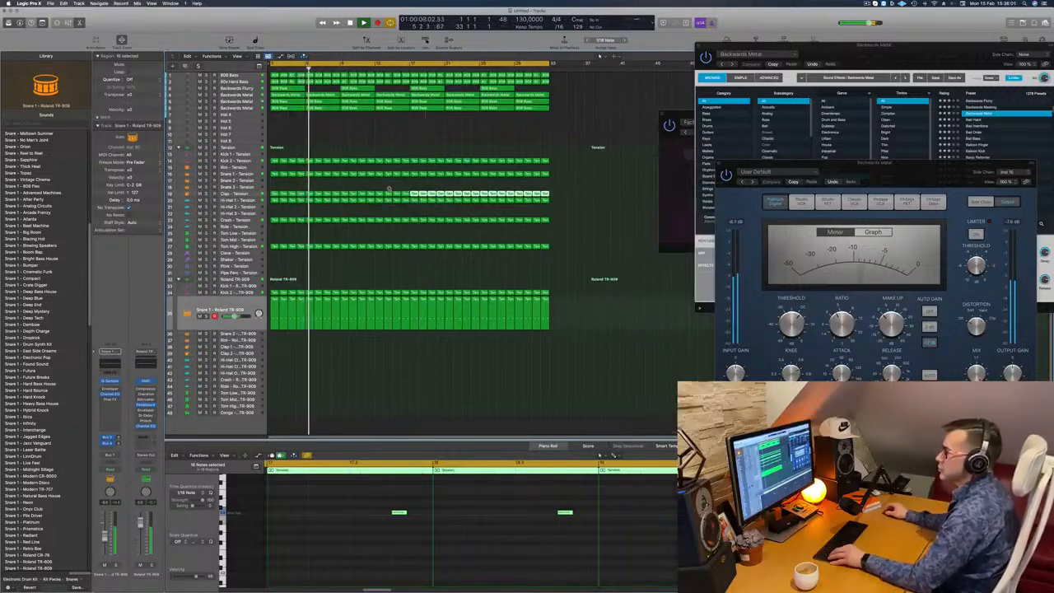
pyautogui.press('super+Left')
pyautogui.press('super+Left')
pyautogui.press('super+Left')
pyautogui.click(340, 266)
pyautogui.press('super+Down')
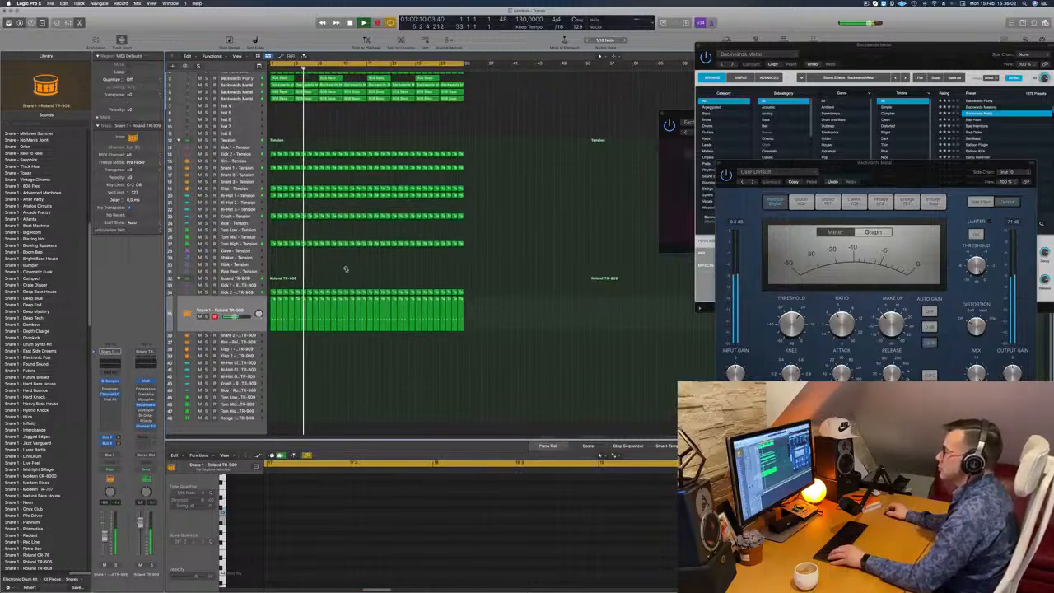
pyautogui.scroll(3, 346, 269)
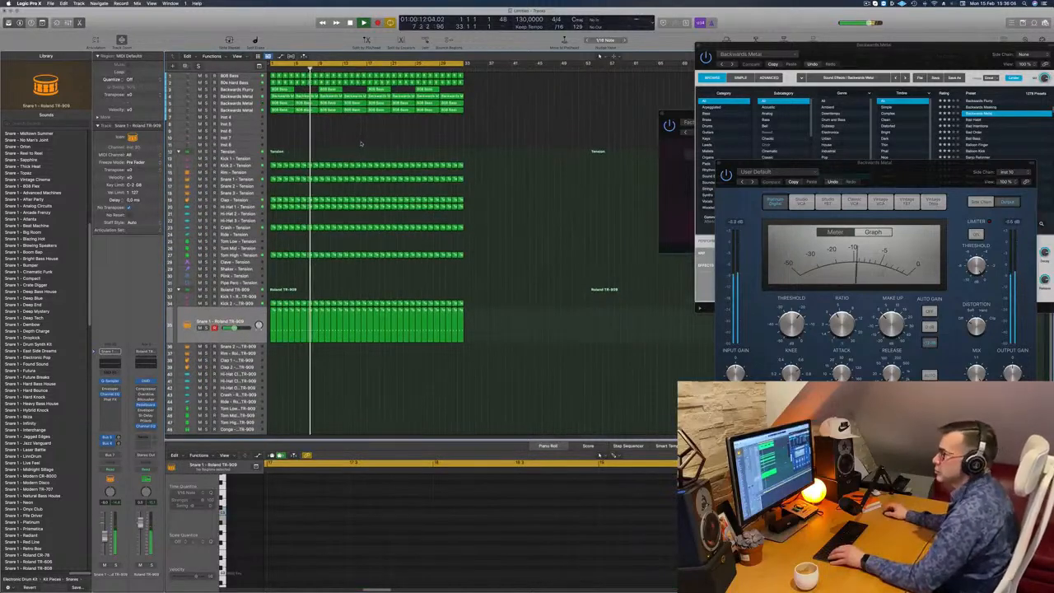